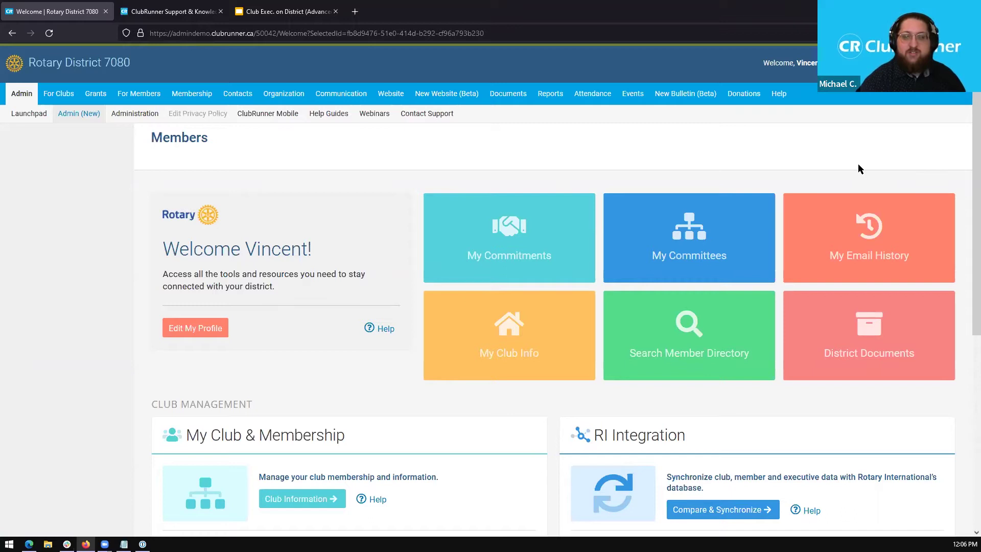
scroll(965, 160, down, 4)
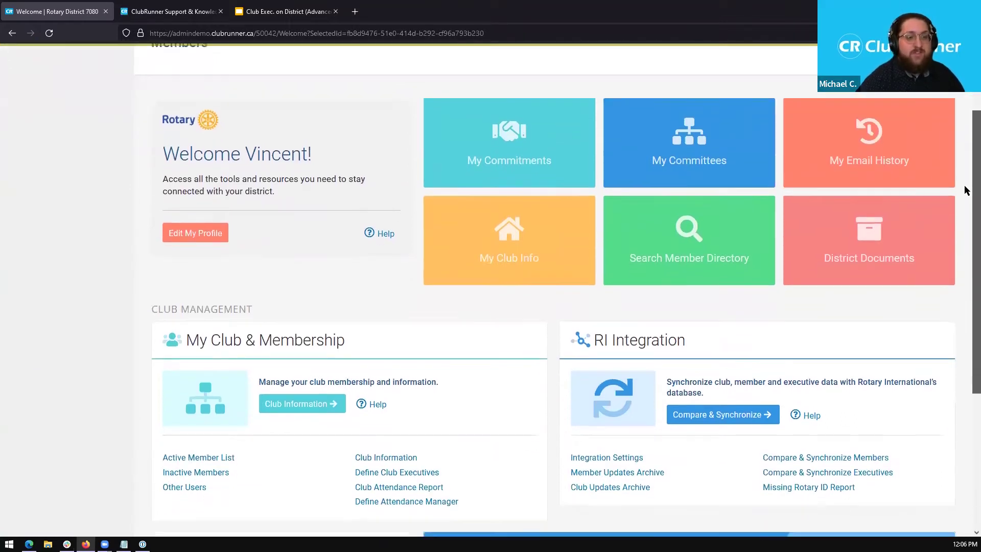
scroll(966, 189, down, 5)
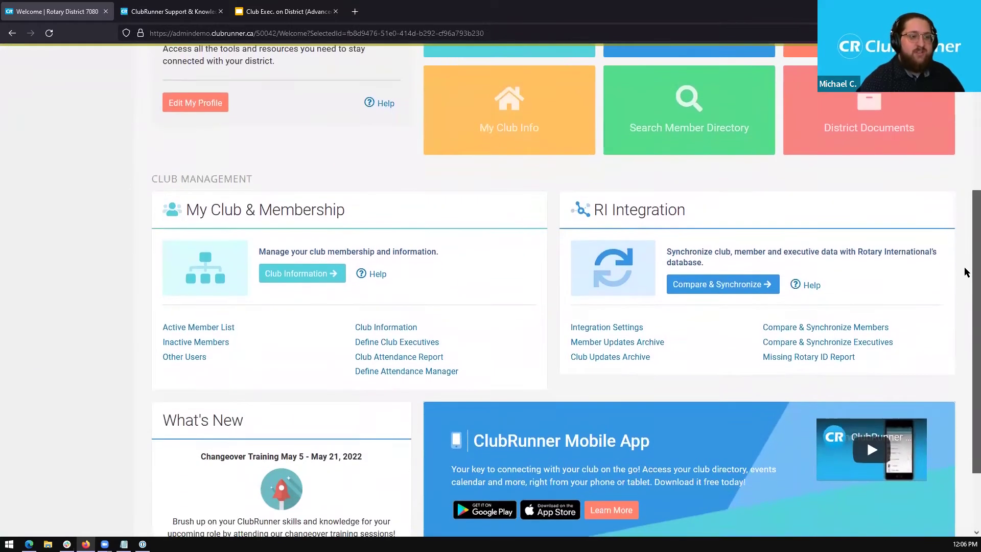
scroll(966, 245, up, 7)
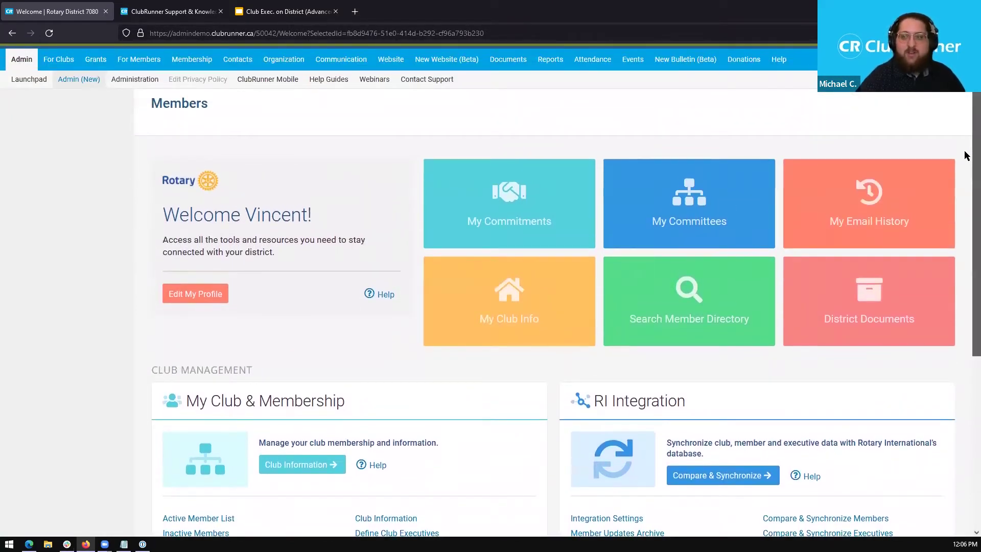
scroll(965, 148, up, 1)
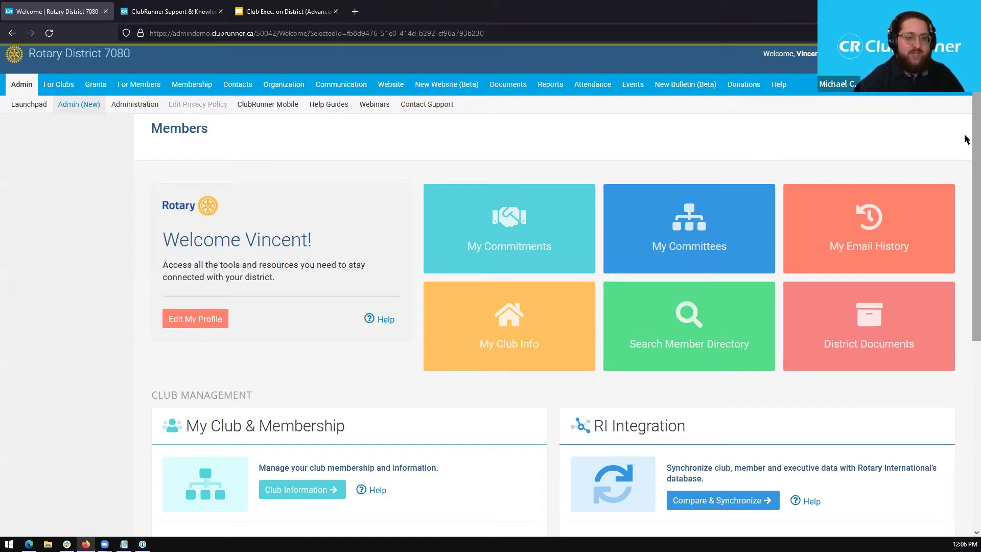
scroll(965, 139, down, 1)
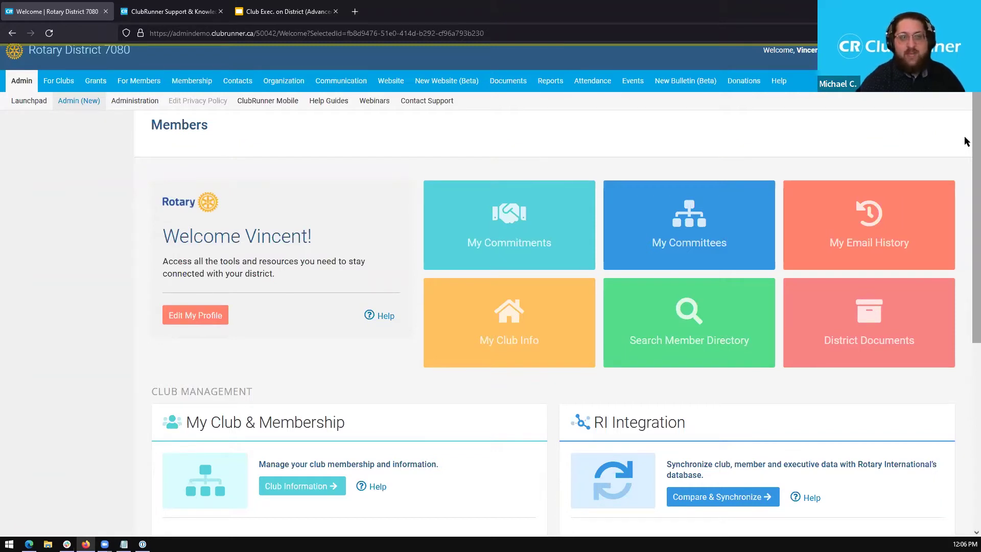
scroll(966, 141, up, 1)
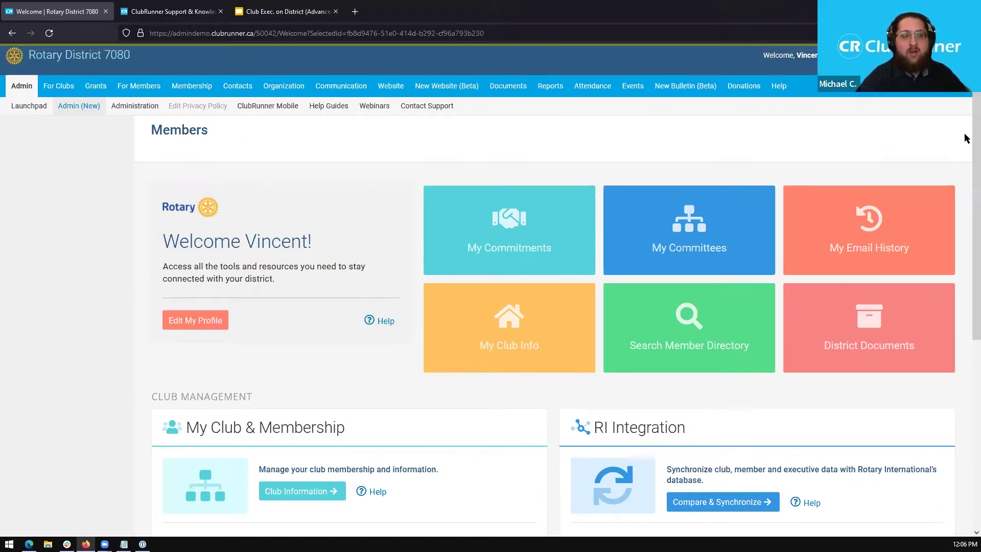
scroll(966, 138, down, 2)
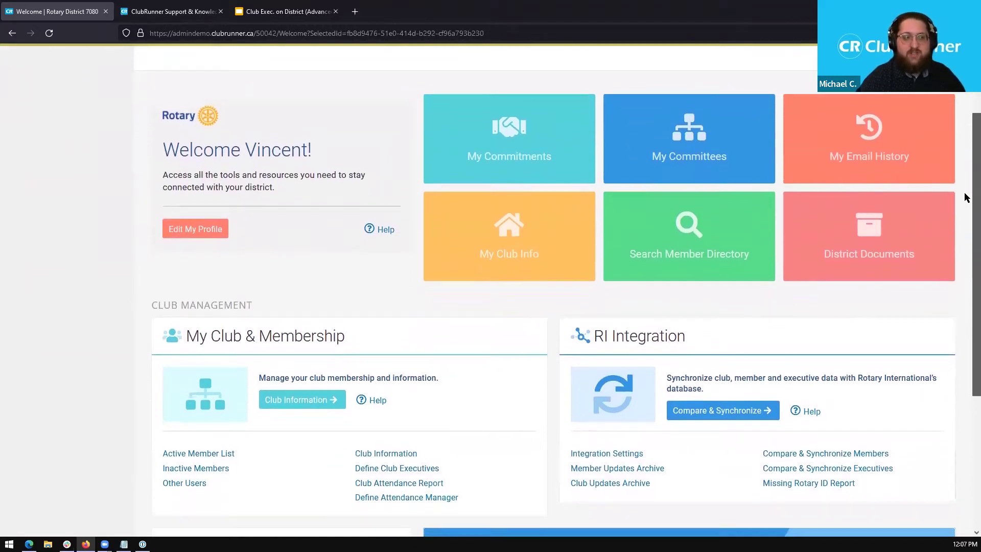
scroll(966, 206, down, 1)
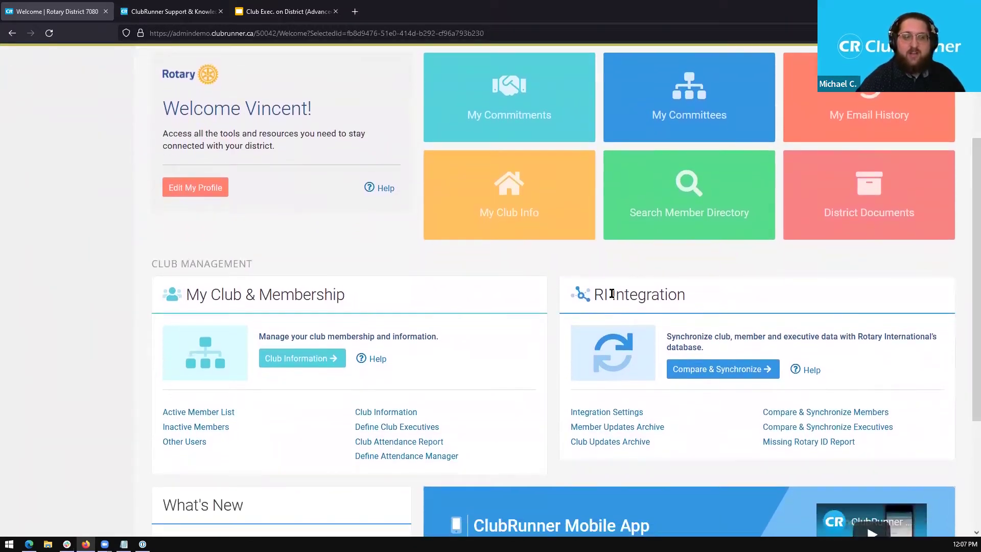
drag(596, 298, 689, 306)
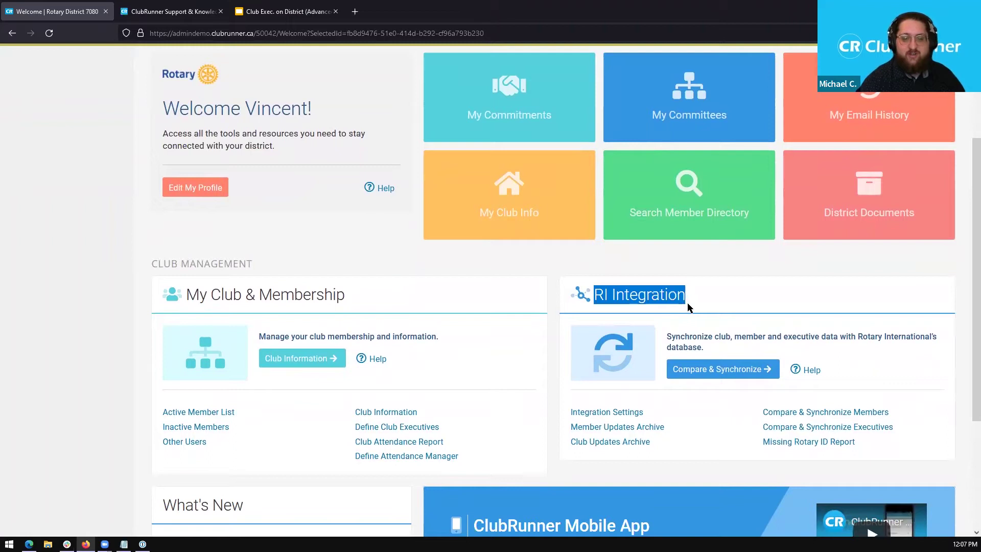
click(708, 319)
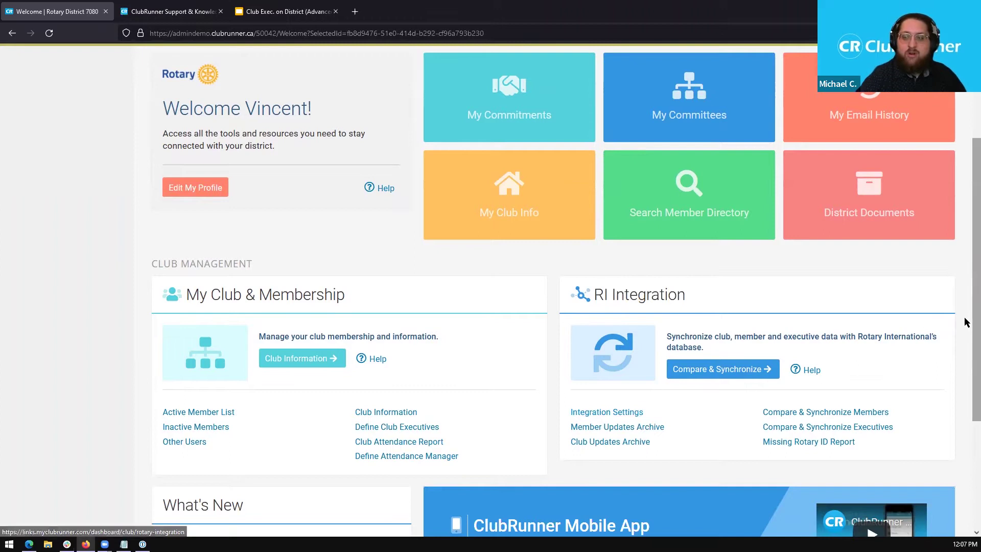
scroll(965, 295, up, 1)
scroll(965, 295, up, 3)
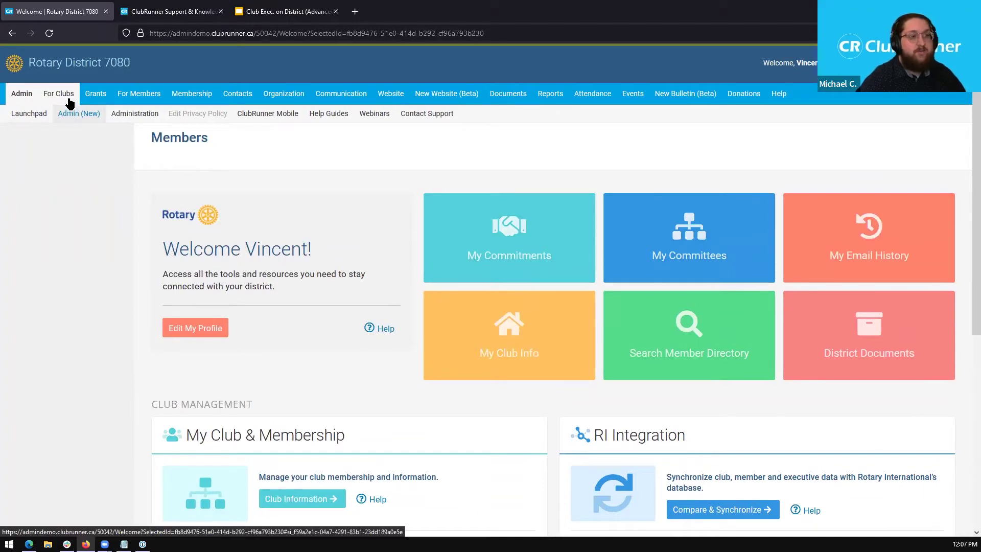
Open Tavistock's RI Integration (New) settings page under For Clubs and scroll through its options.
mouse_move(69, 102)
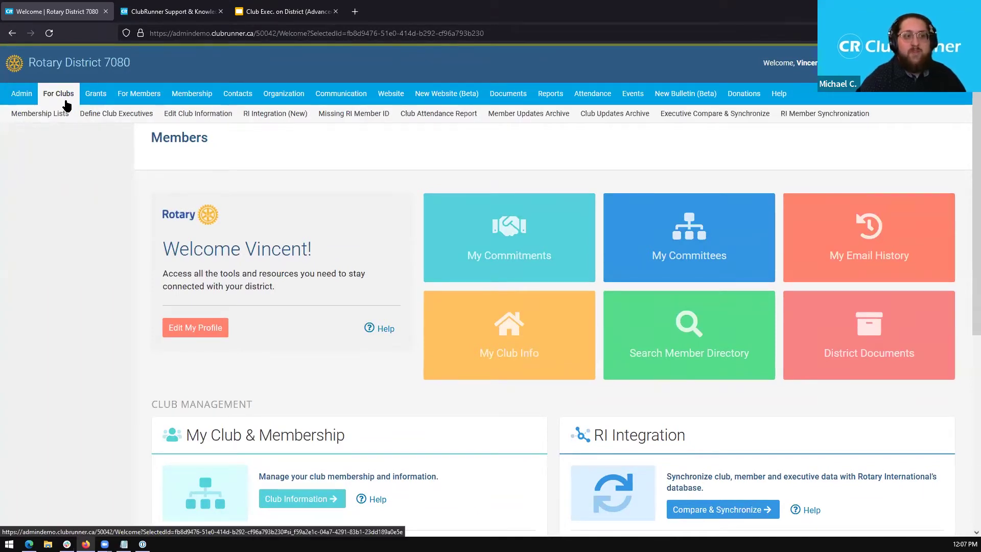
click(293, 118)
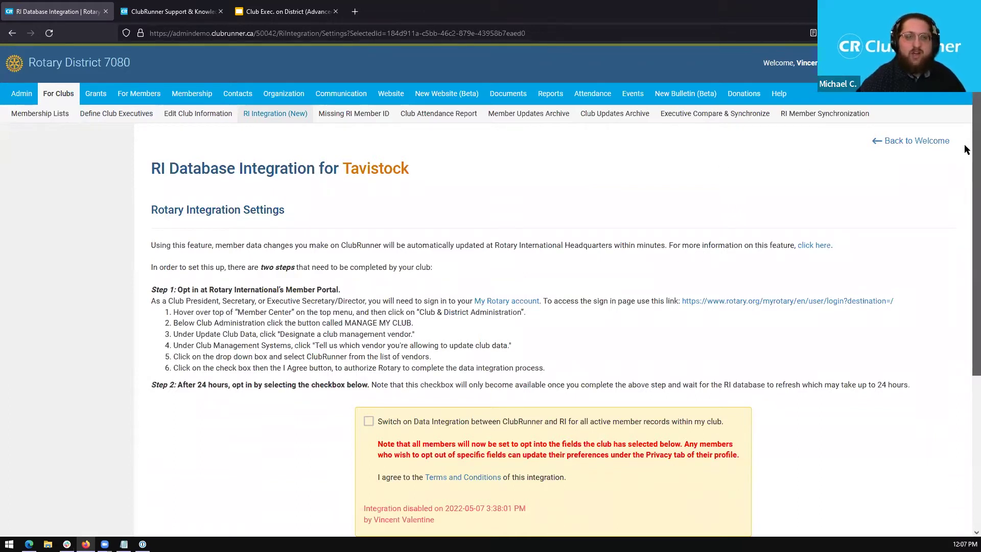
scroll(965, 164, down, 1)
scroll(965, 170, down, 1)
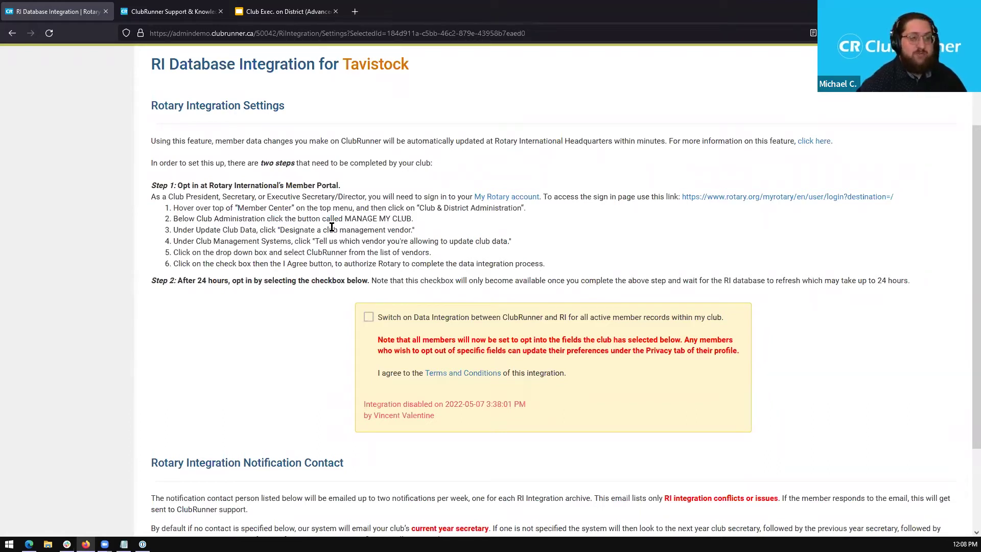
click(188, 12)
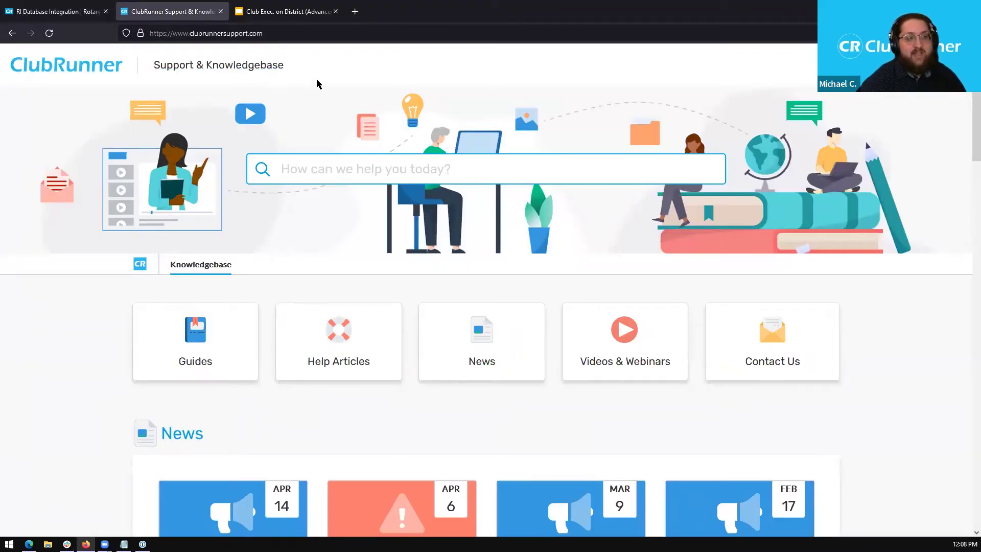
Enlarge the page and search the knowledgebase for 'RI Integration', browsing the 50 matching articles.
key(ctrl+plus)
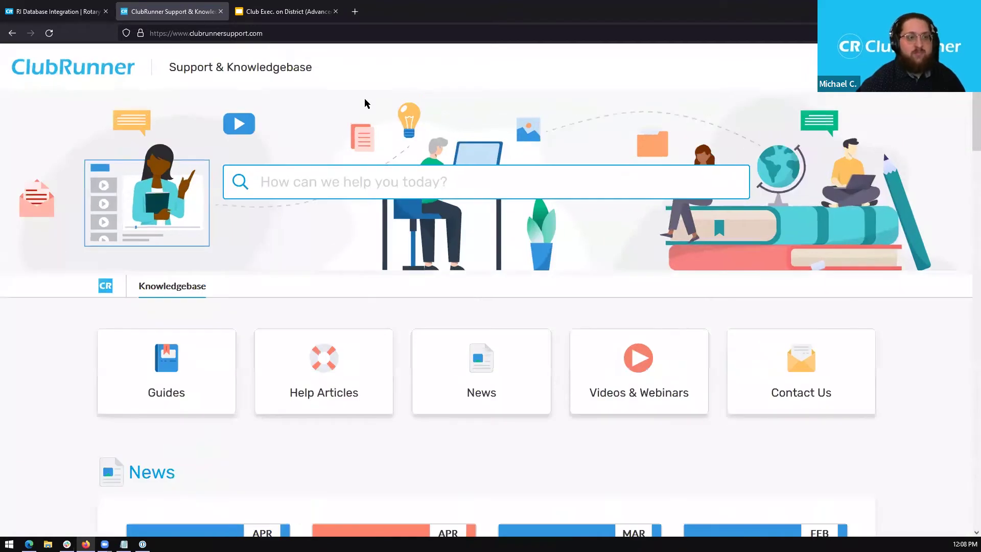
click(409, 180)
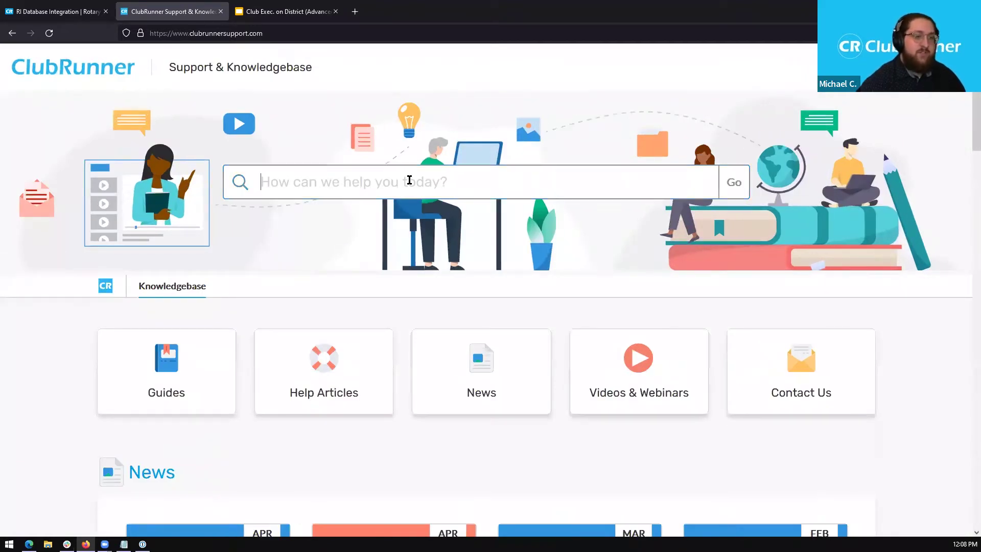
text(RI Integration)
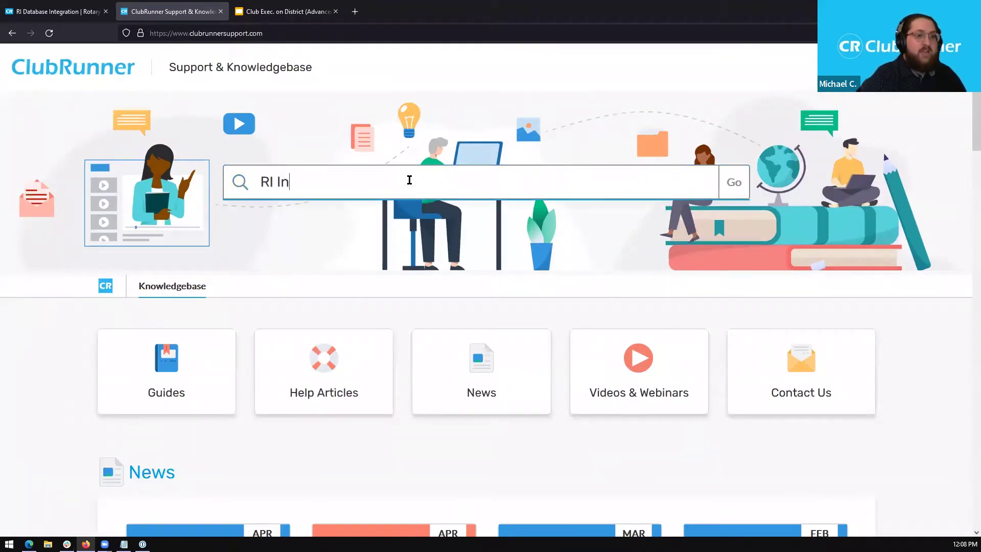
key(Return)
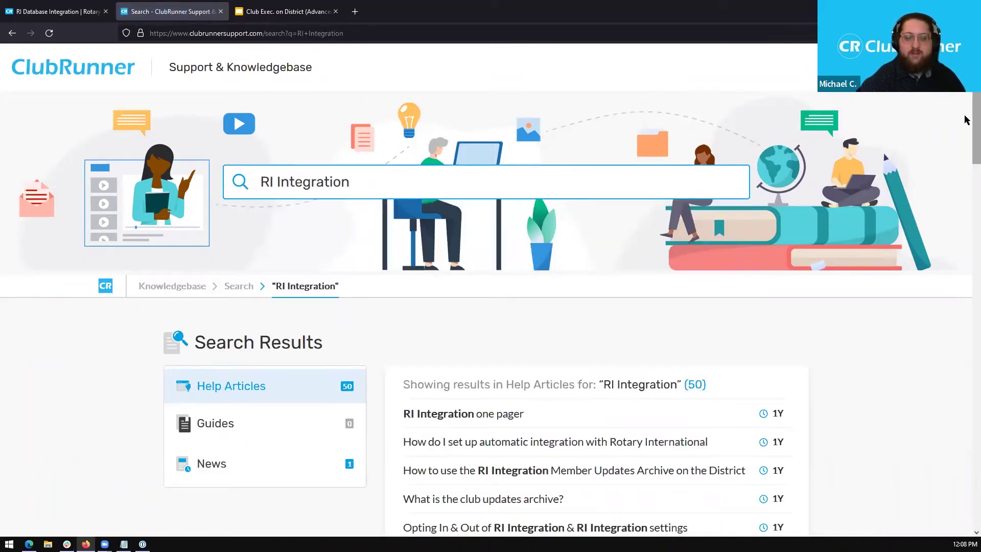
scroll(966, 142, down, 3)
scroll(966, 143, down, 2)
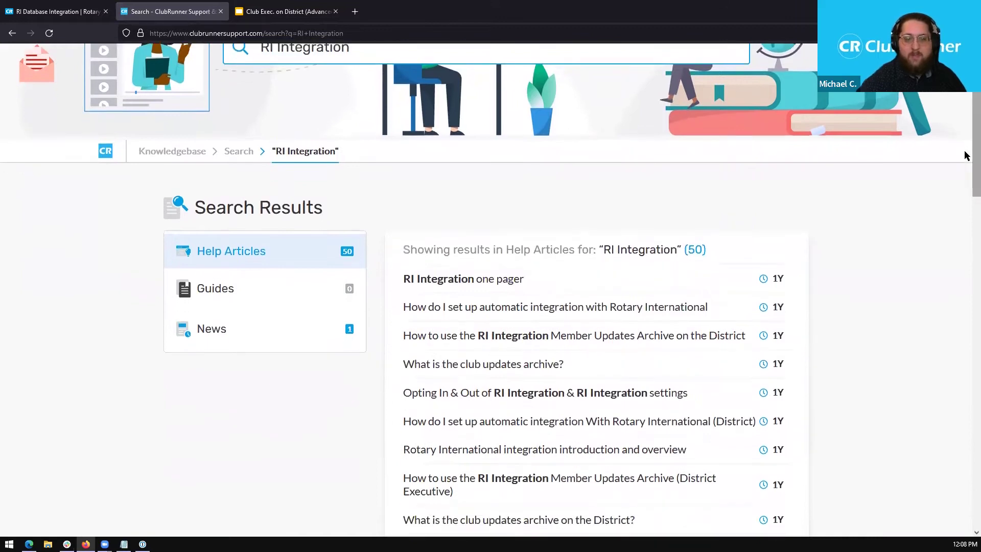
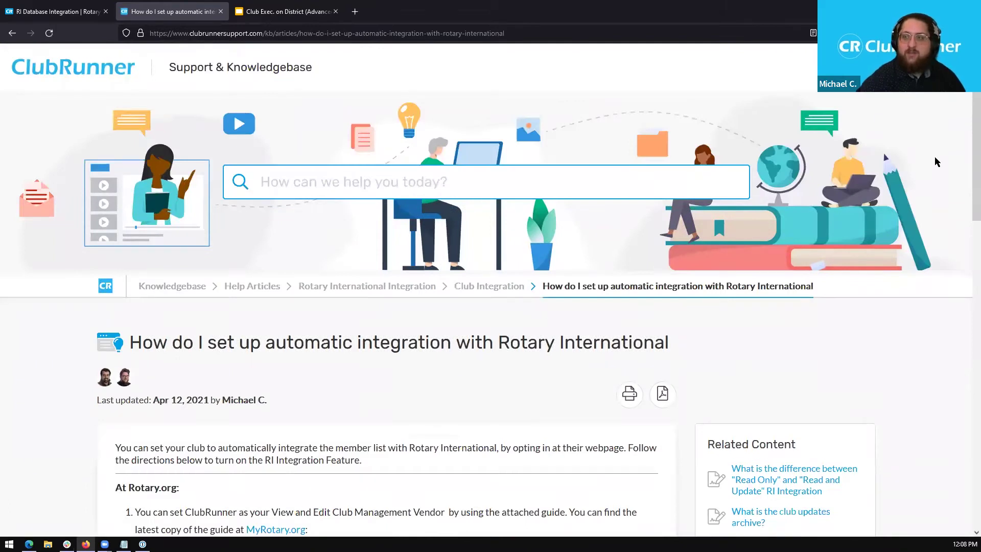
Open Rotary's guide on choosing a club management vendor and scroll the PDF to page 4.
scroll(966, 116, down, 3)
scroll(966, 178, down, 2)
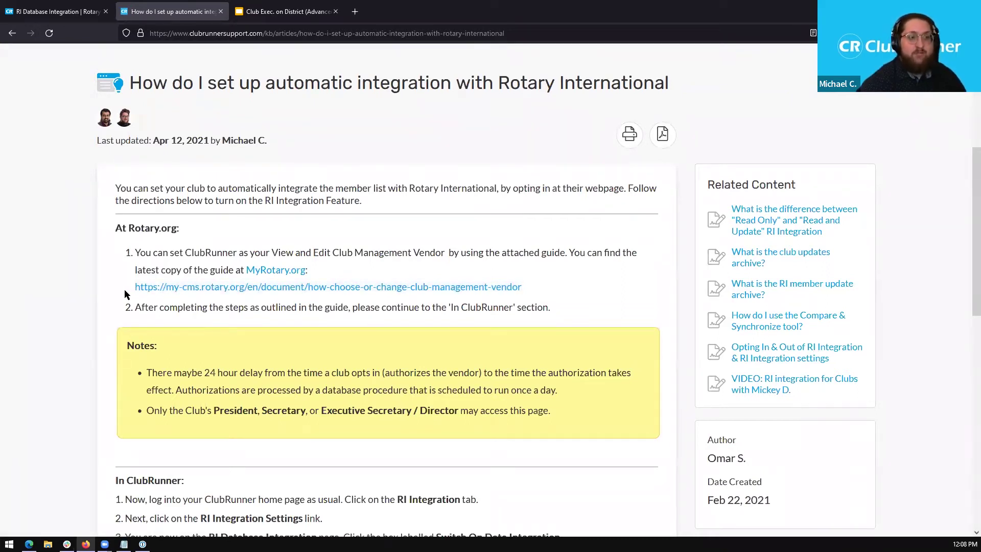
click(179, 292)
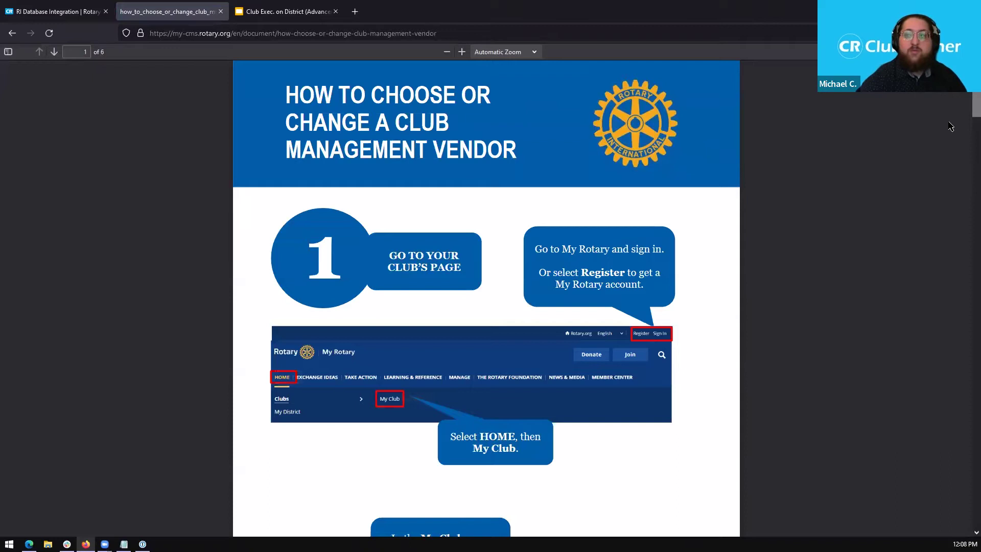
drag(967, 101, 948, 361)
Switch on ClubRunner–RI data integration on the RI Database Integration tab and highlight the confirmation text.
click(65, 11)
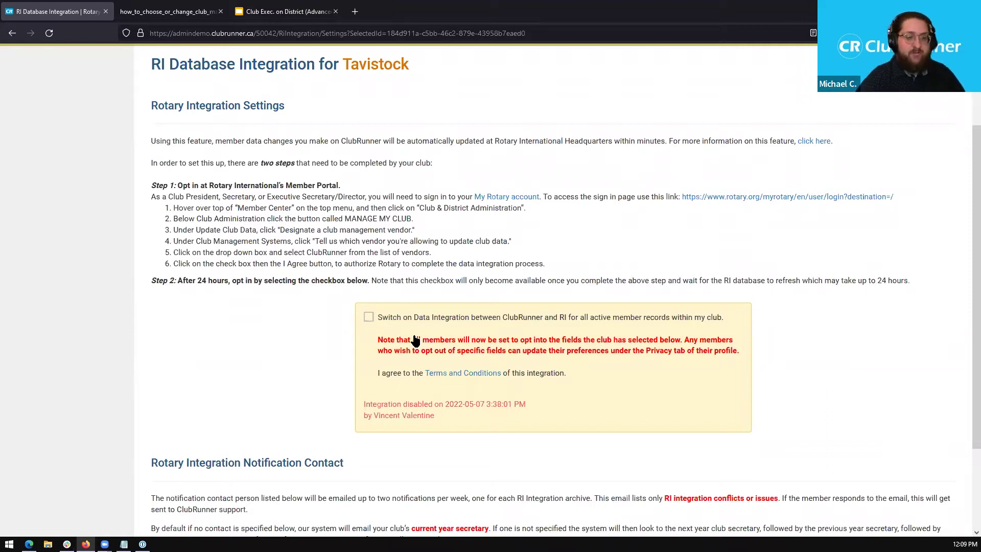
click(368, 317)
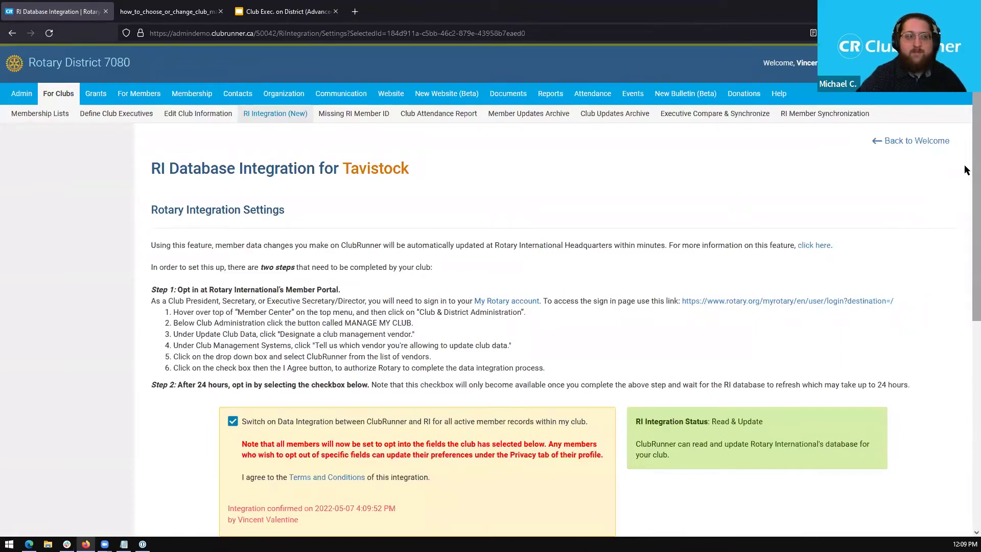
scroll(274, 385, down, 3)
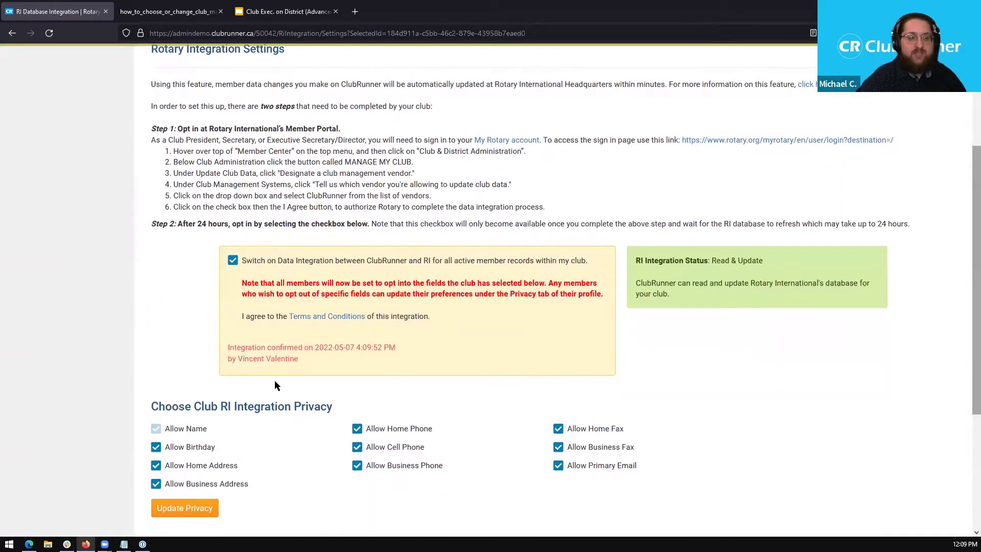
drag(225, 348, 304, 354)
click(271, 352)
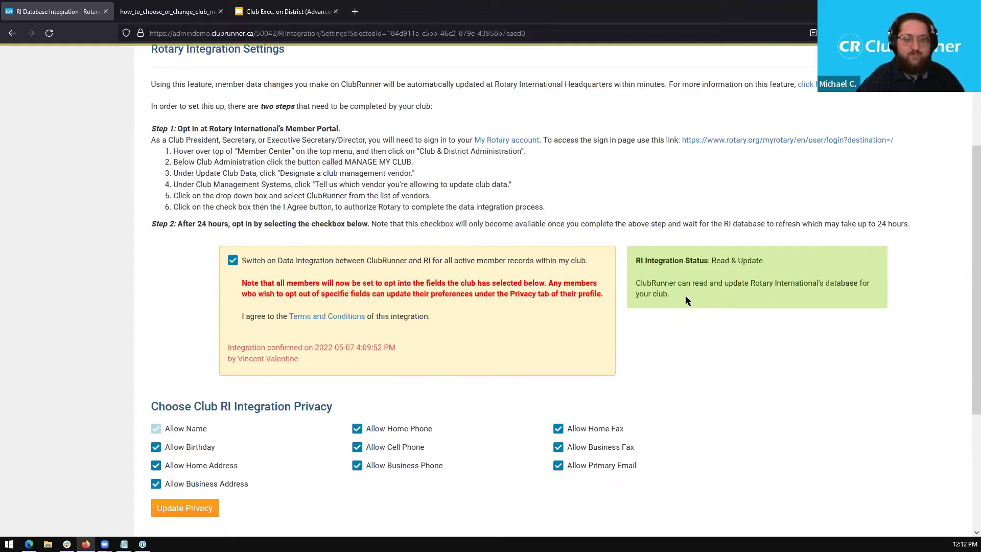
drag(965, 238, 965, 309)
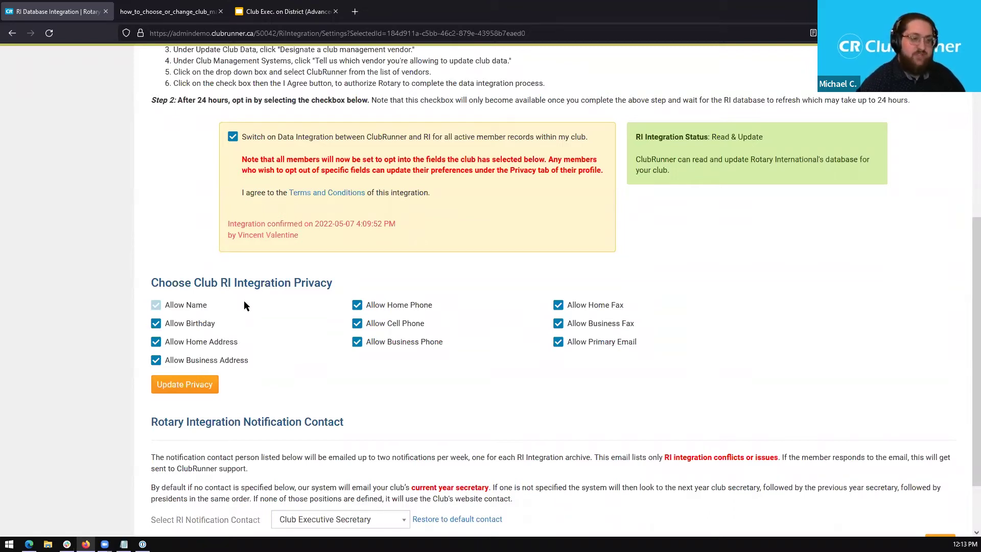
click(204, 327)
click(204, 343)
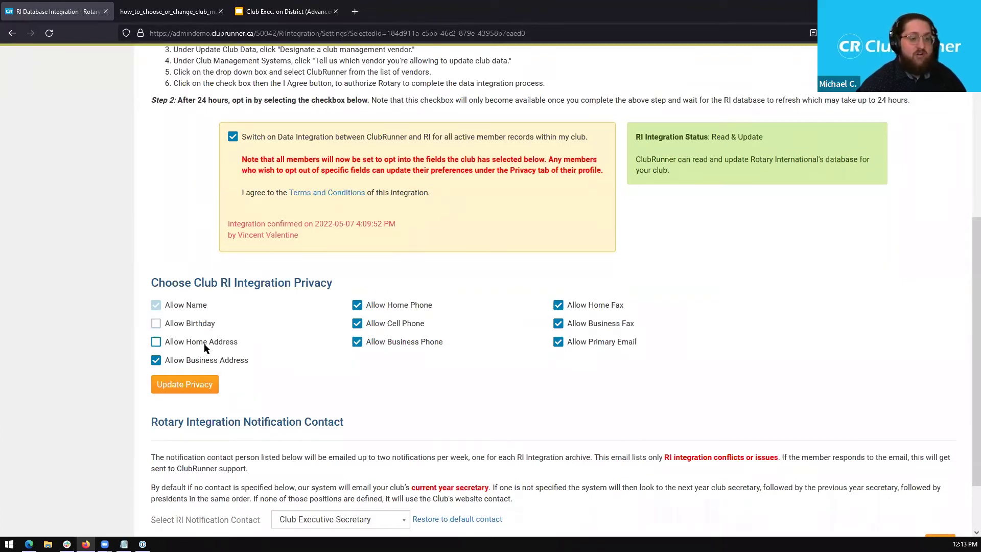
click(391, 329)
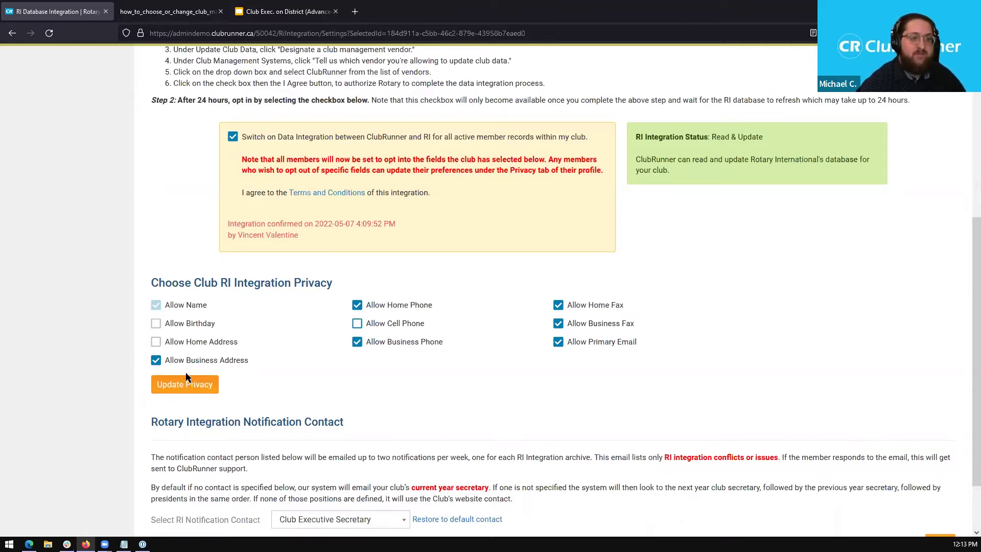
click(182, 327)
click(187, 343)
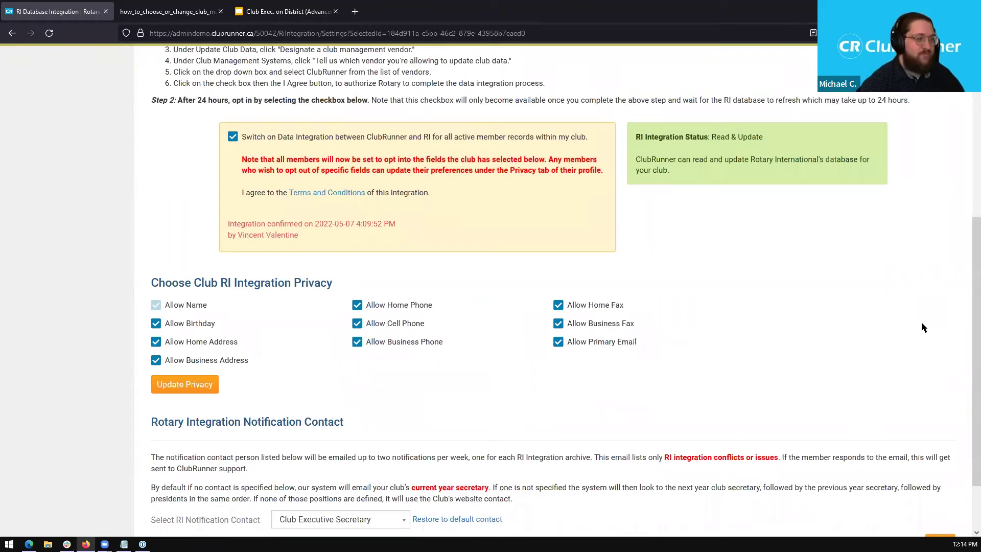
Save the RI privacy settings with Update Privacy, then scroll to the bottom of the page.
click(200, 385)
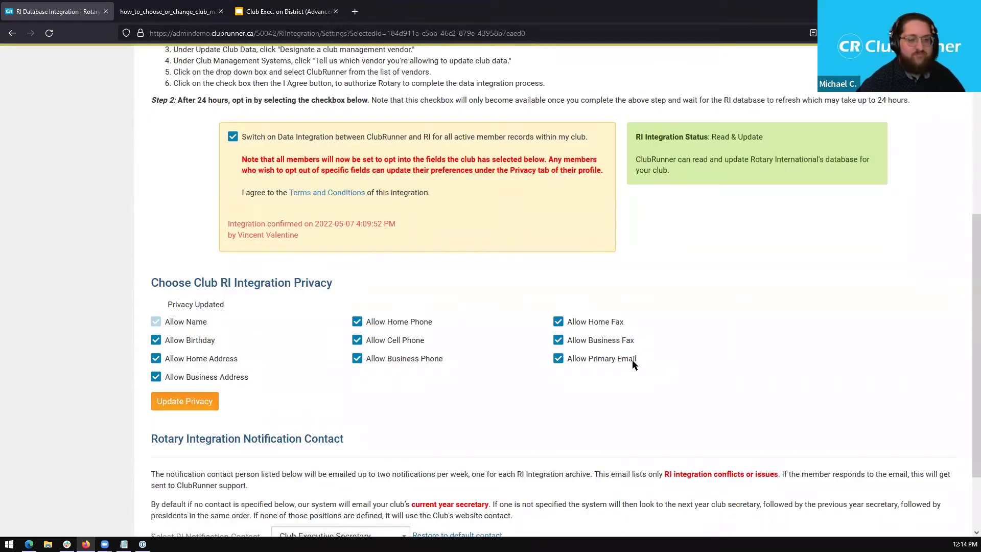
click(66, 543)
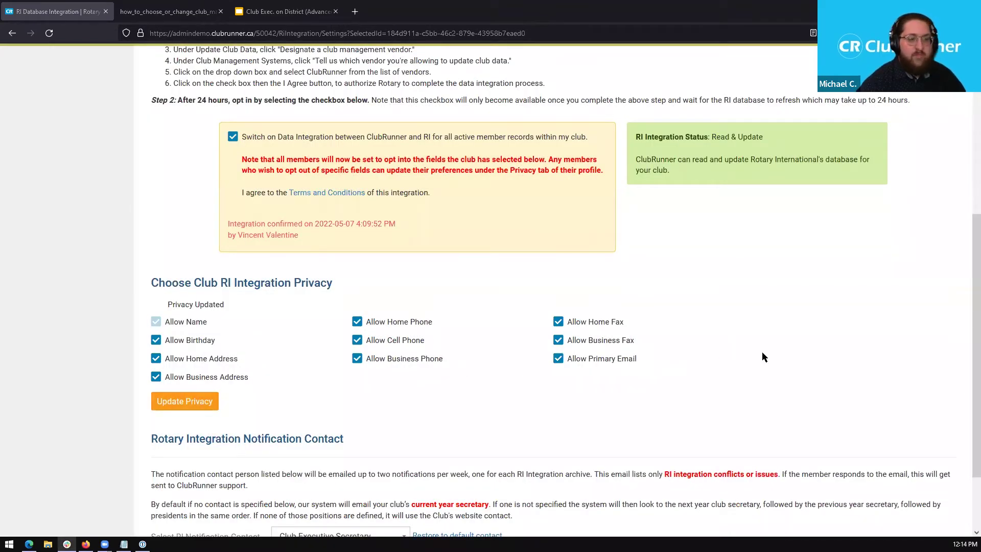
drag(967, 244, 965, 295)
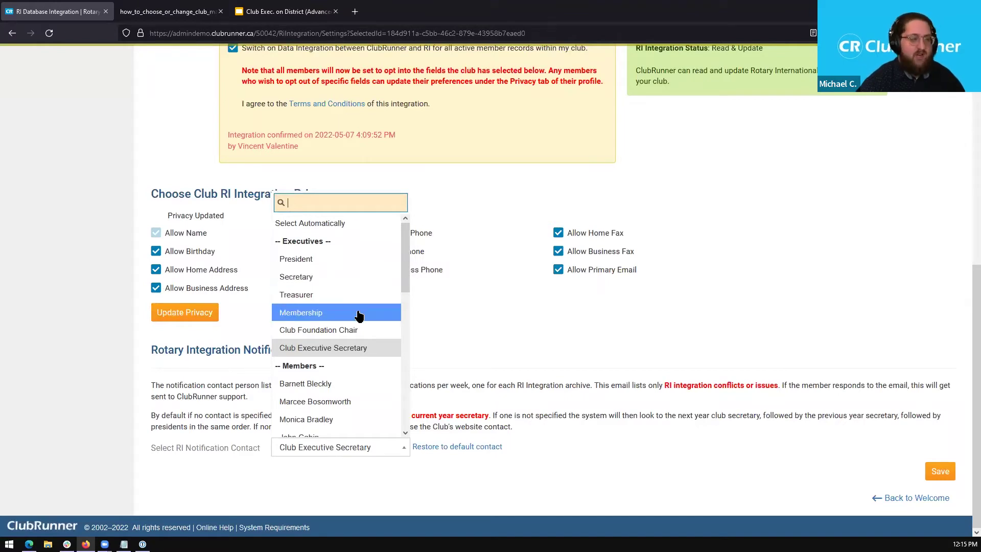
Browse the RI Notification Contact list of executives and members, then choose Select Automatically.
drag(404, 251, 405, 405)
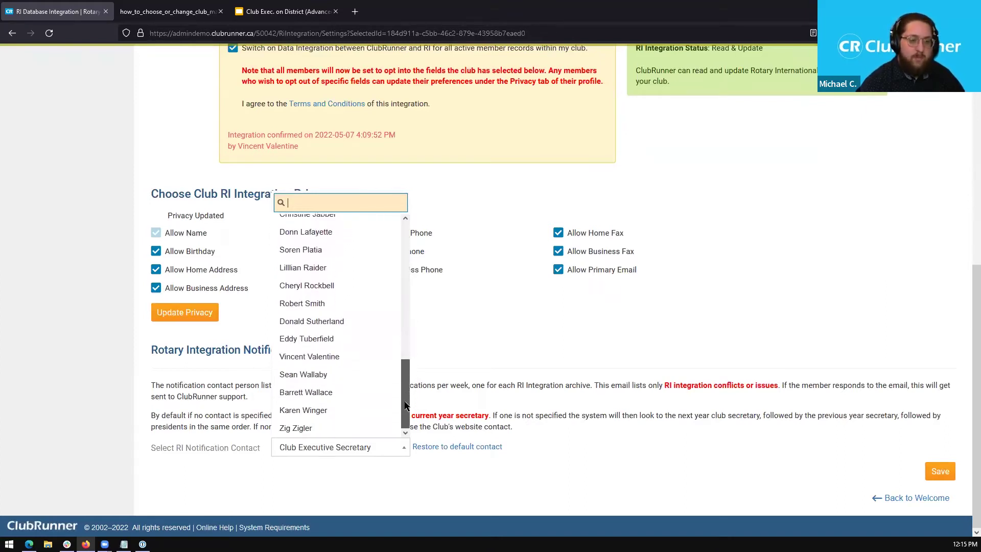
scroll(408, 382, up, 15)
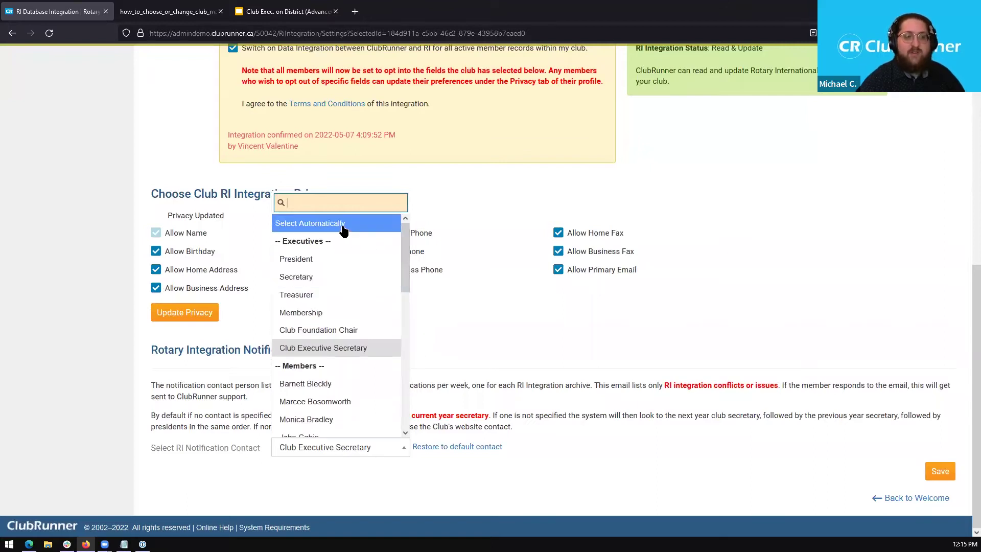
click(343, 226)
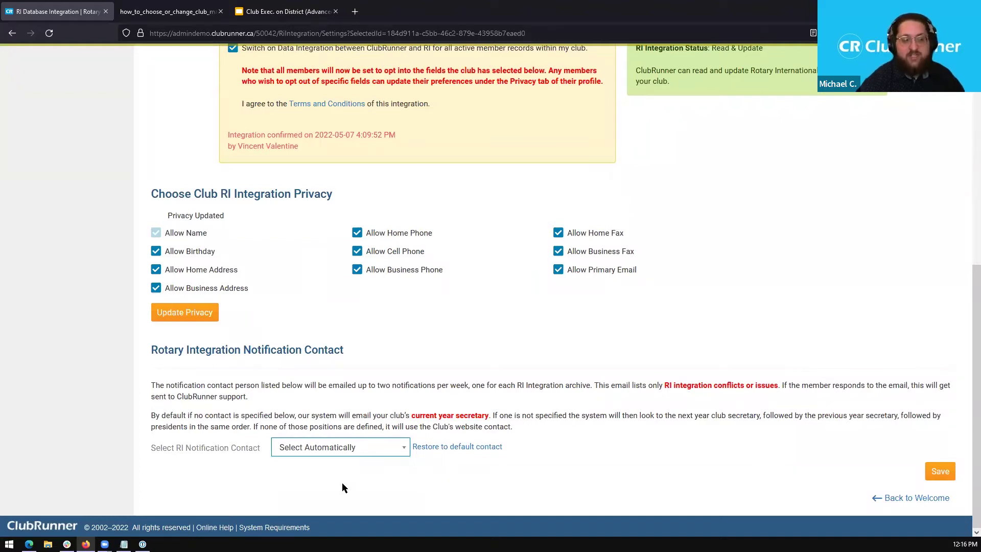
Save the RI notification contact as Select Automatically.
click(939, 472)
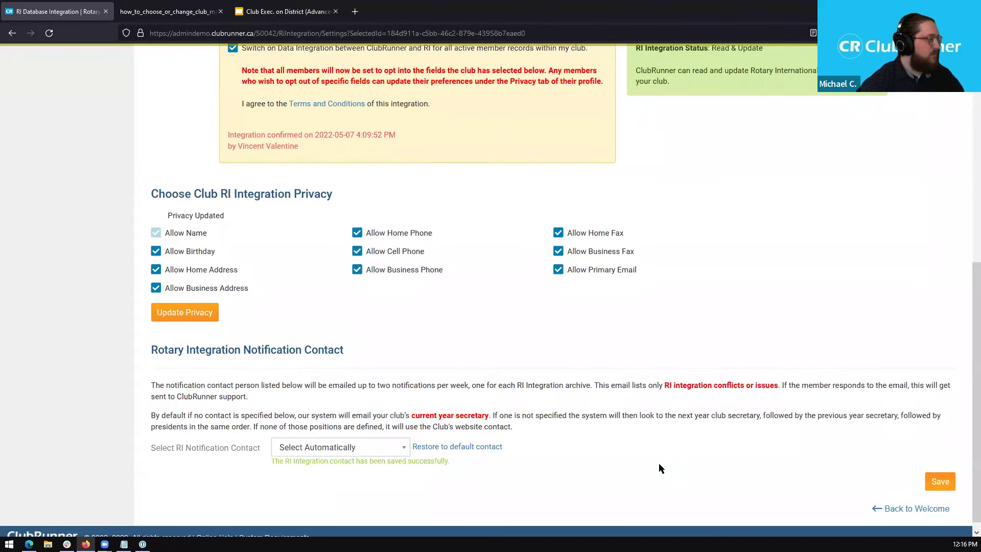
scroll(965, 423, up, 4)
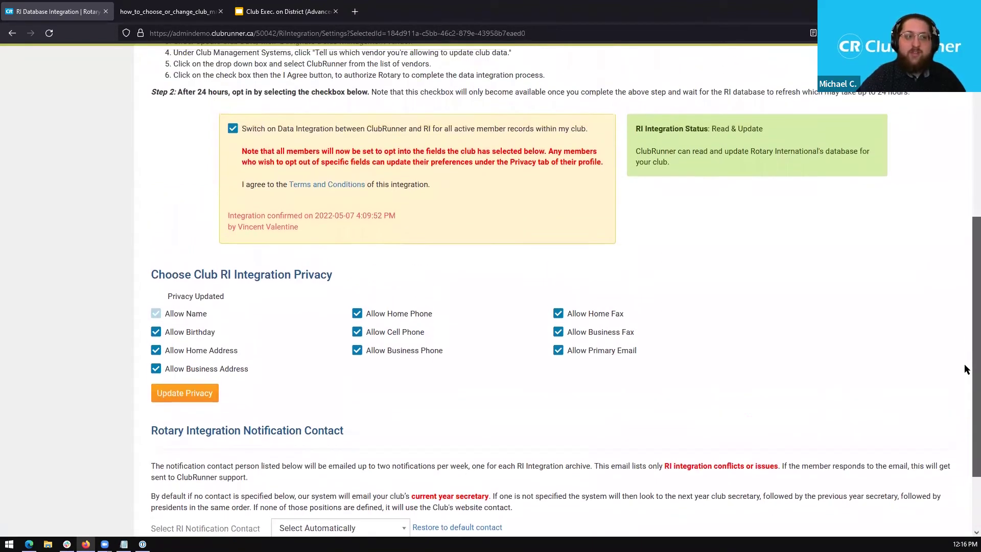
Go to For Clubs > Membership Lists and start adding a new member from the Active Members List.
scroll(965, 230, up, 3)
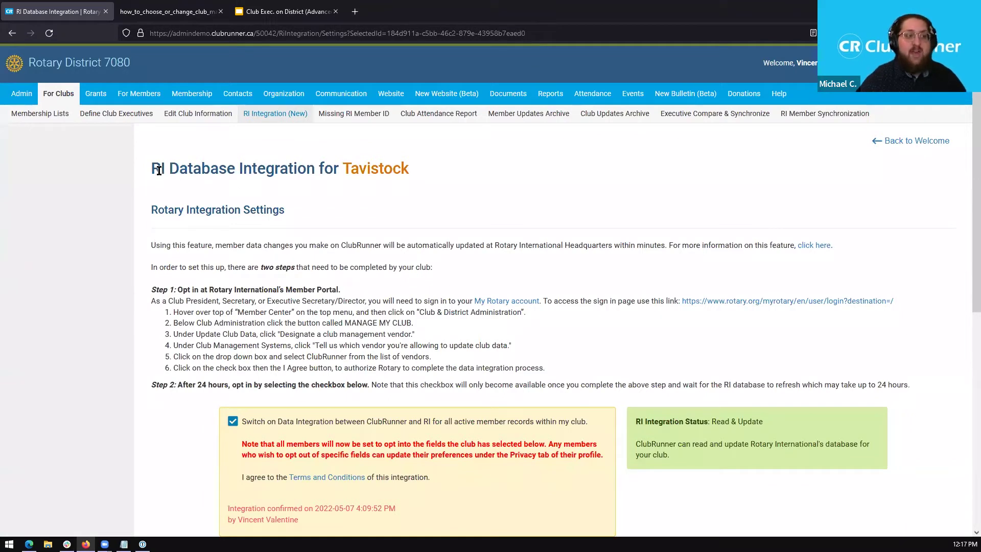
click(55, 119)
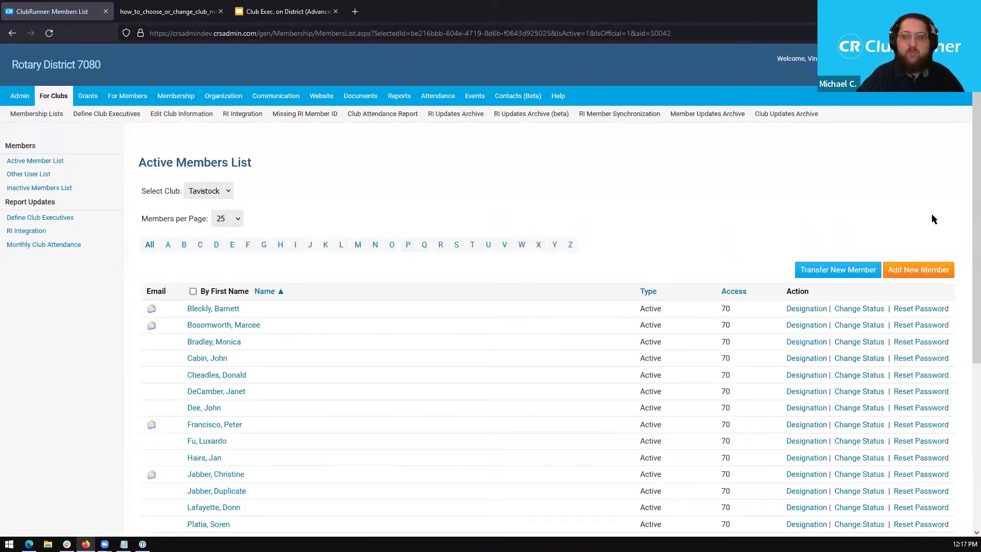
scroll(965, 178, down, 1)
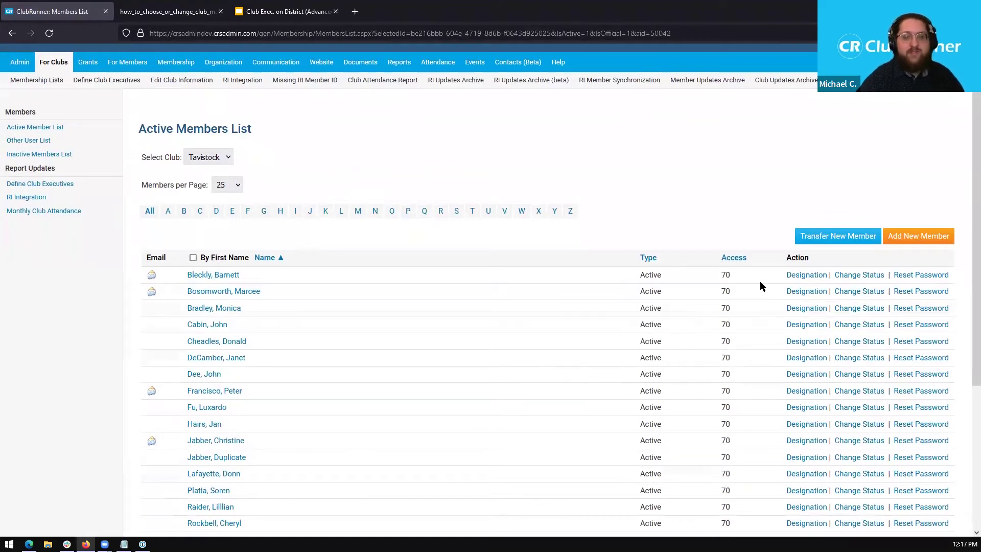
click(912, 244)
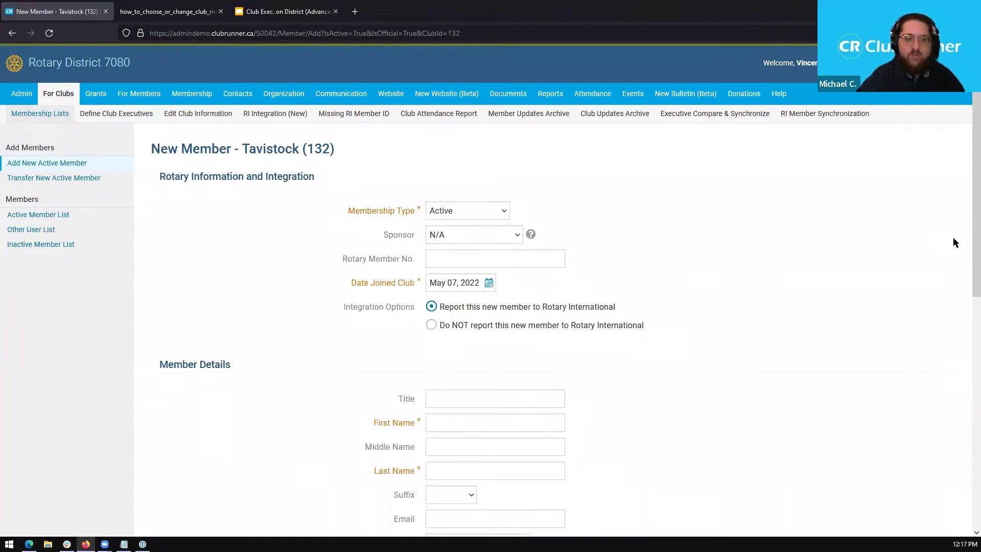
Review the blank New Member form and highlight the option to report members to RI.
scroll(965, 256, down, 1)
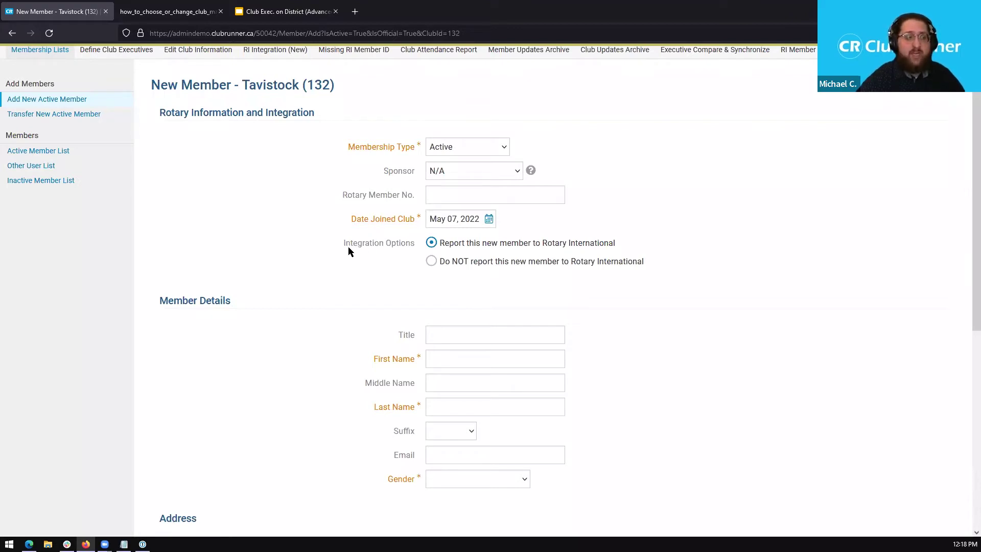
drag(336, 241, 415, 241)
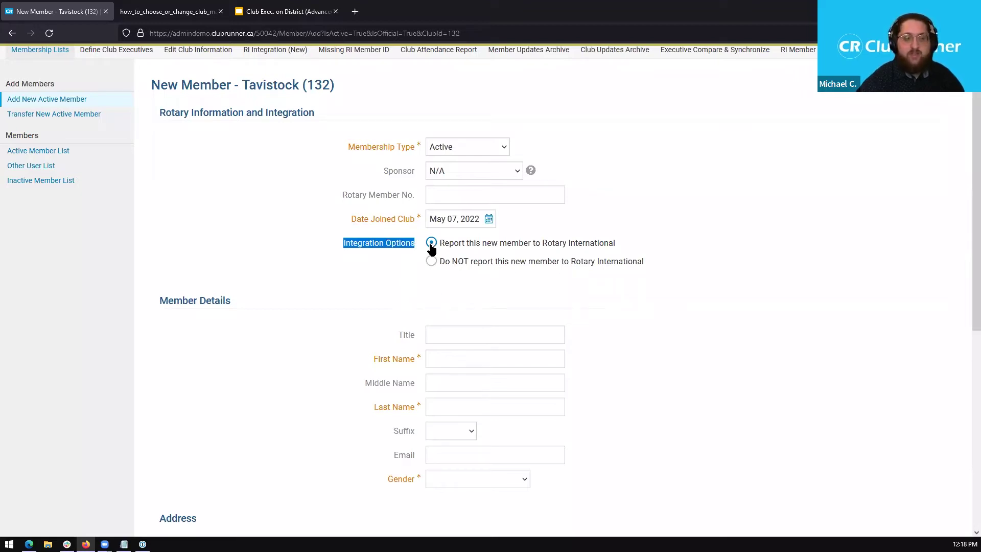
click(408, 266)
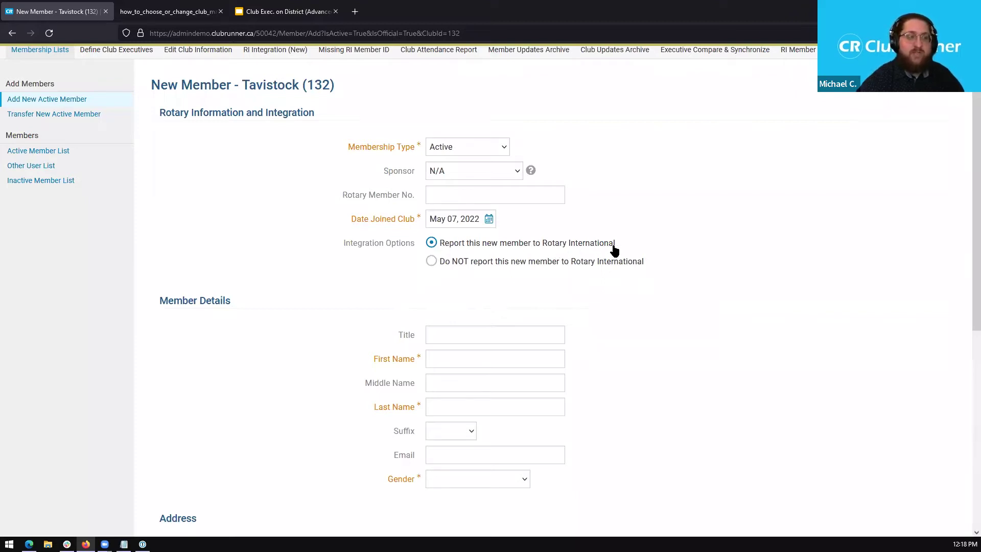
click(433, 262)
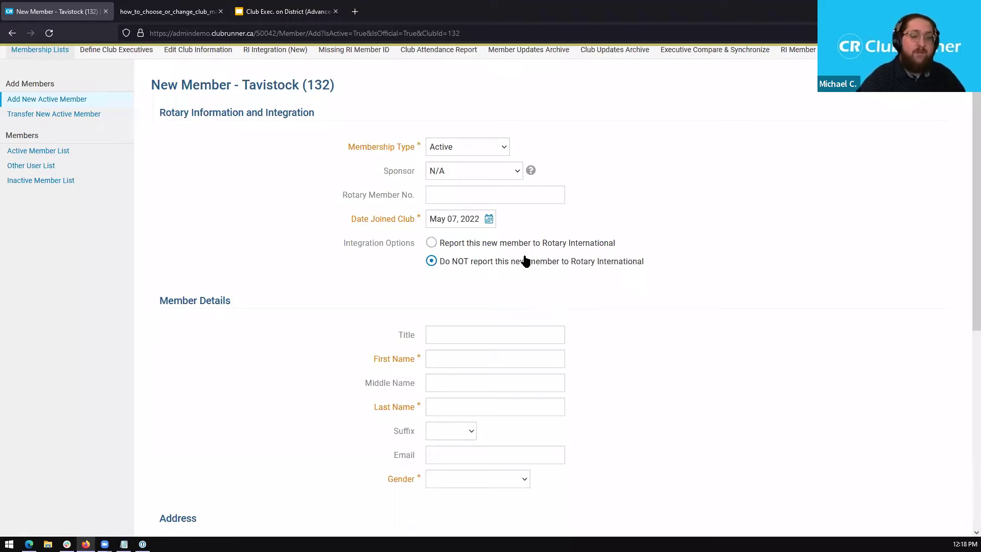
click(507, 244)
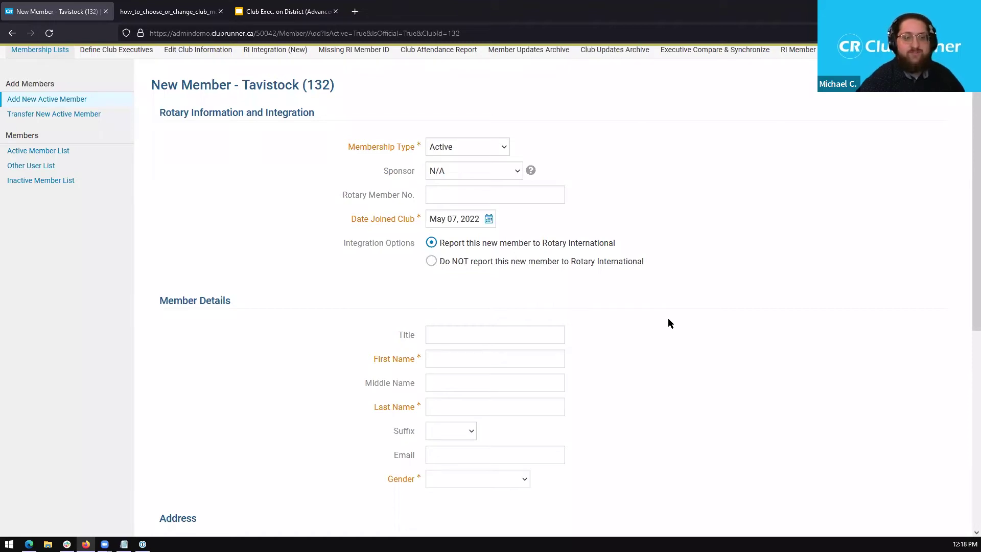
click(503, 265)
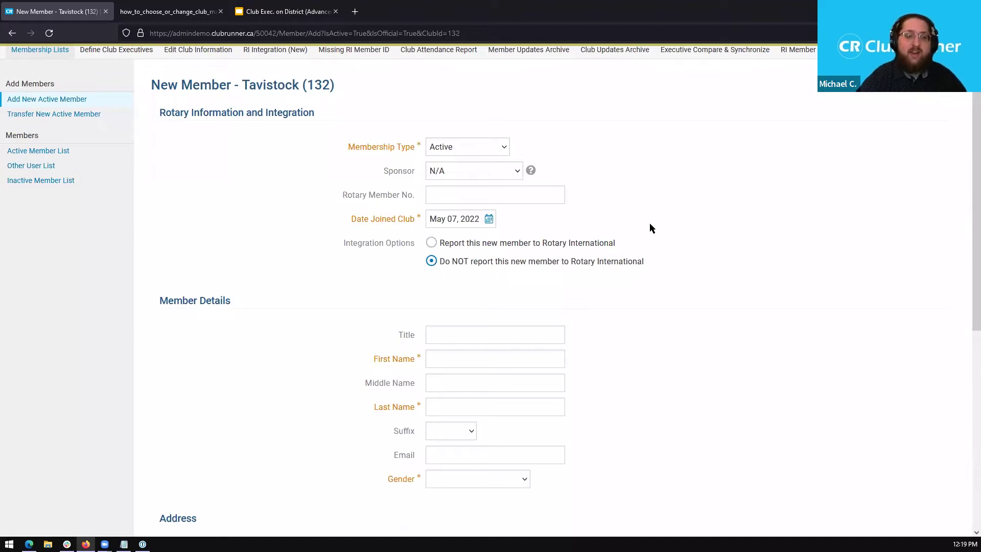
click(444, 245)
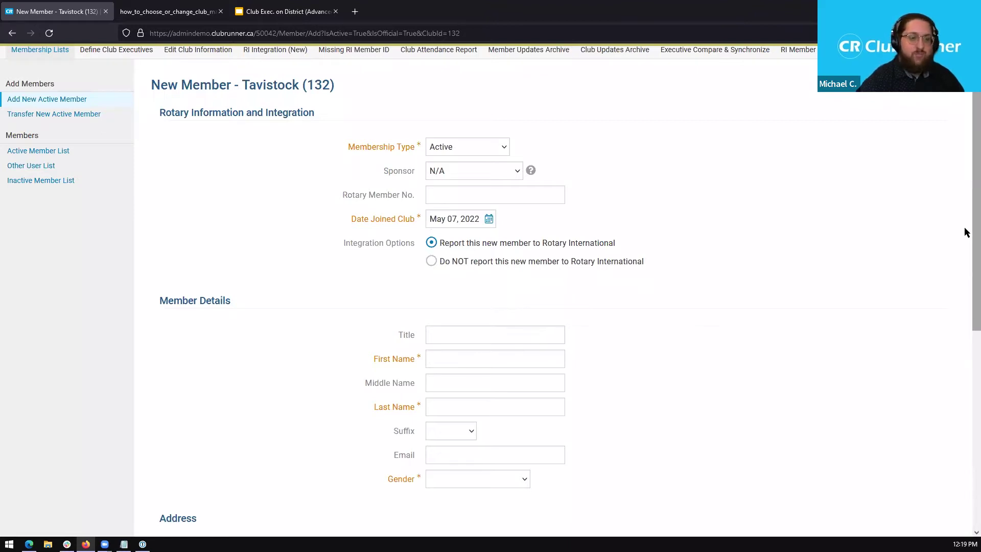
Enter the new member's first and last name and set gender to Prefer not to identify.
scroll(965, 235, down, 3)
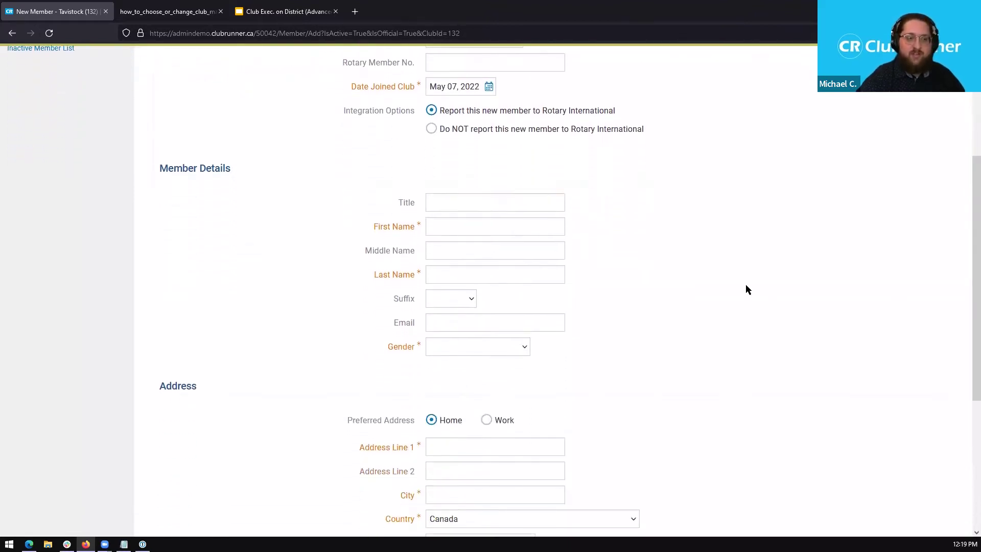
click(531, 225)
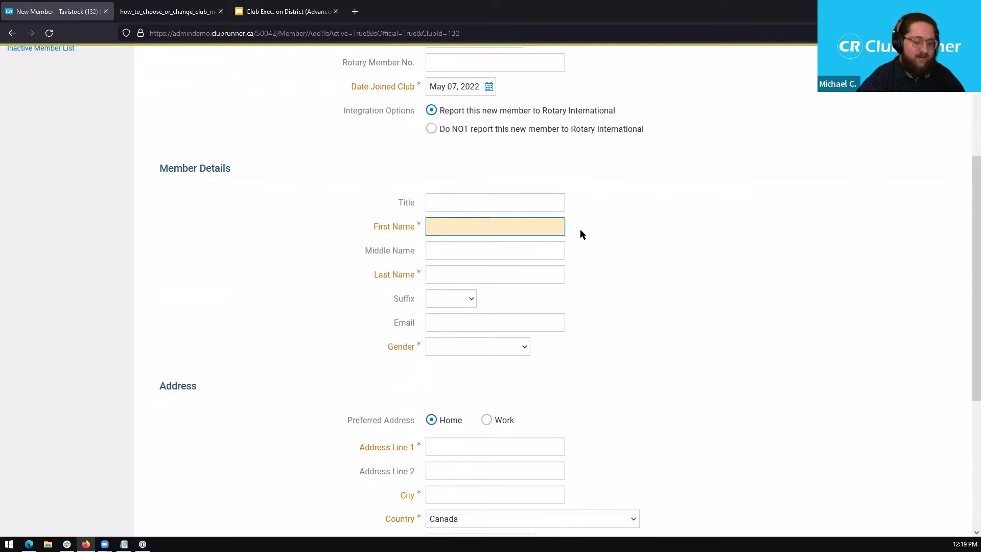
text(Cait)
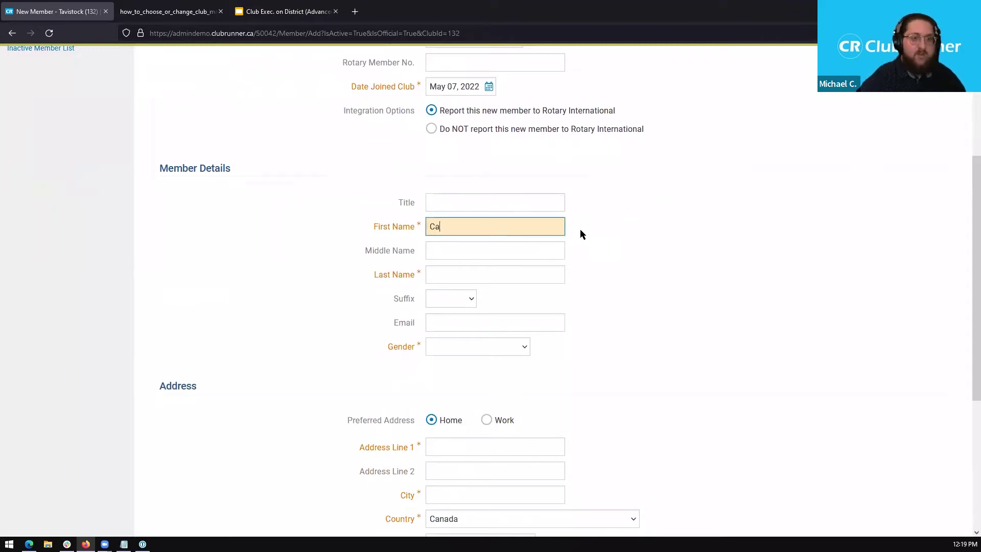
key(Tab)
key(Tab)
text(Sith)
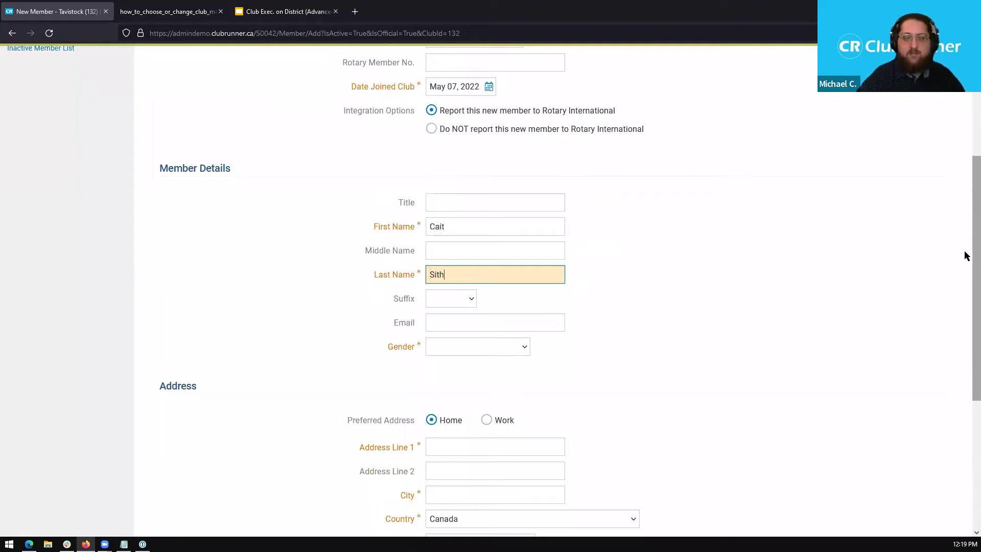
scroll(967, 271, down, 1)
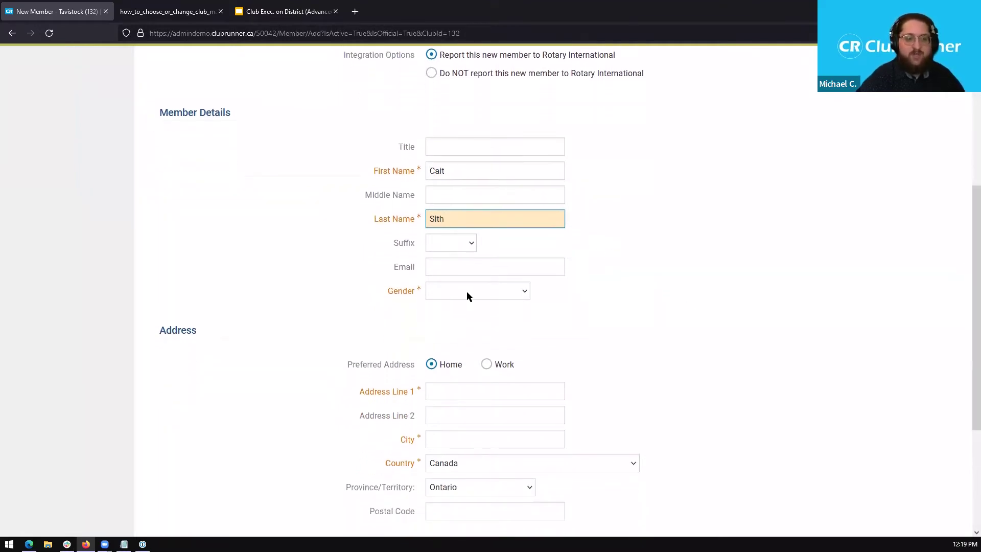
click(467, 293)
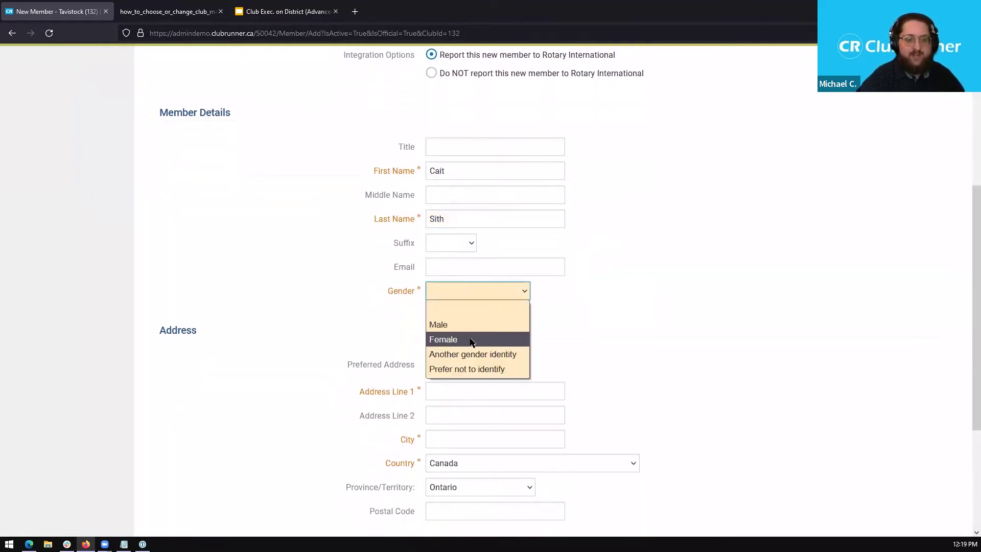
click(471, 376)
Fill in the member's home street address, city and postal code.
drag(971, 263, 970, 348)
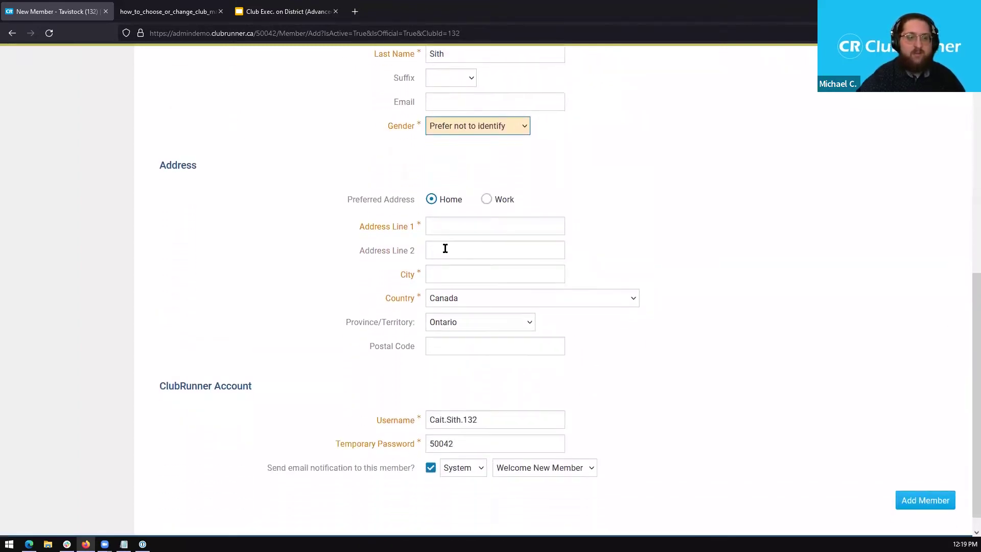
click(438, 225)
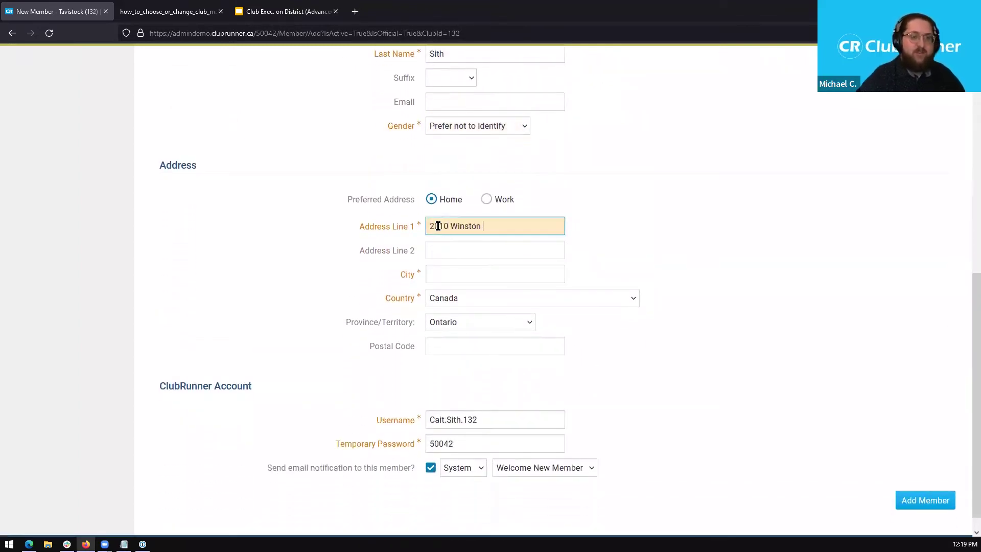
key(Tab)
key(Tab)
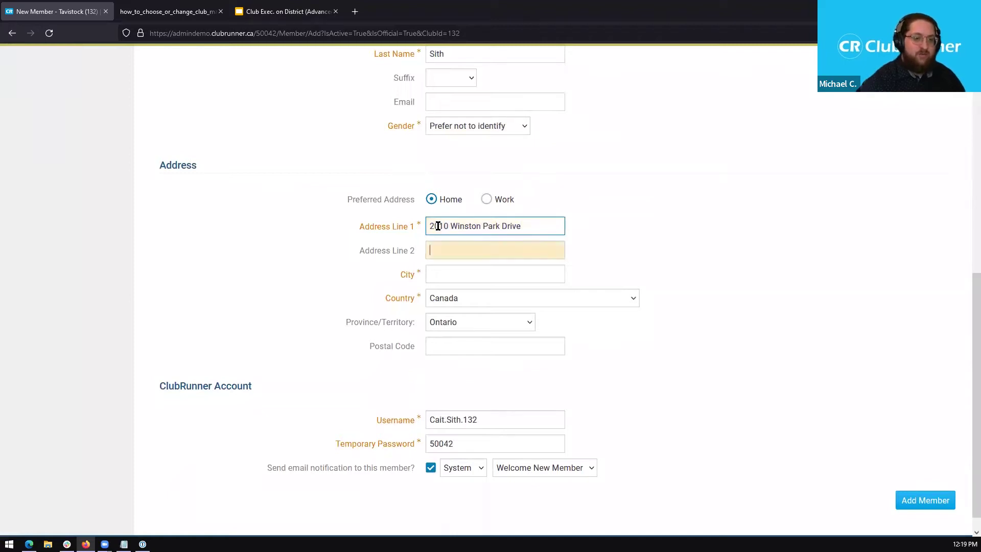
key(BackSpace)
click(480, 351)
text(L6H5R7)
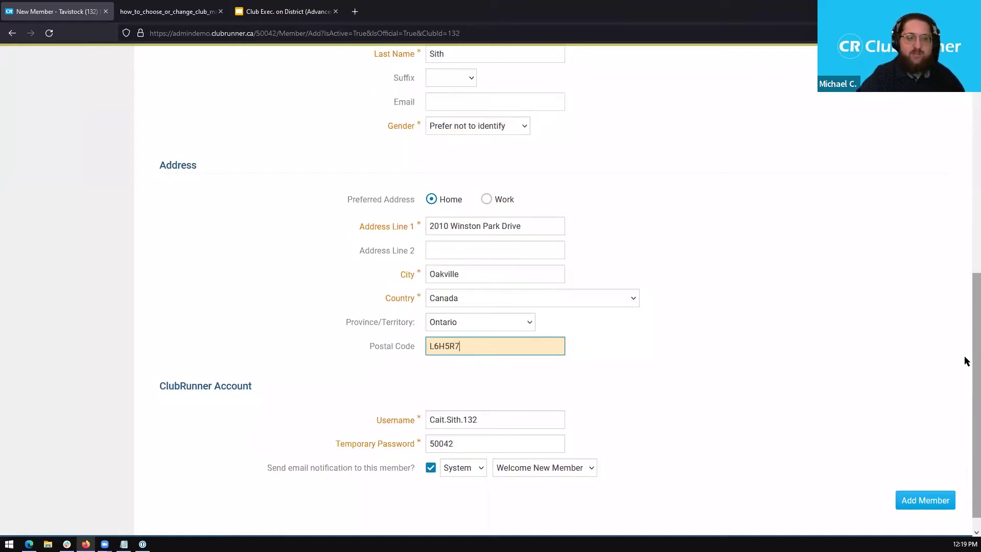
scroll(965, 380, down, 1)
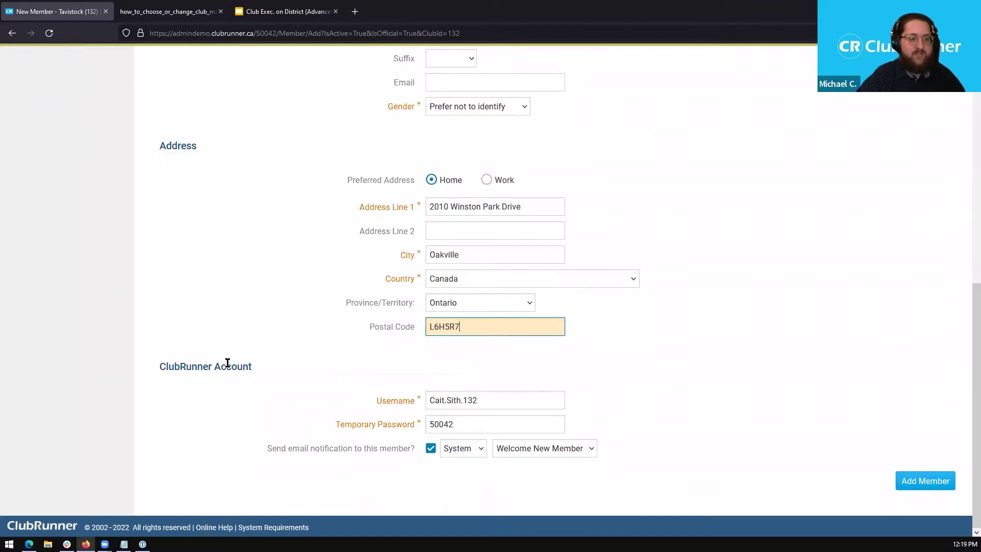
Uncheck 'Send email notification to this member?' and review the ClubRunner Account section.
click(431, 448)
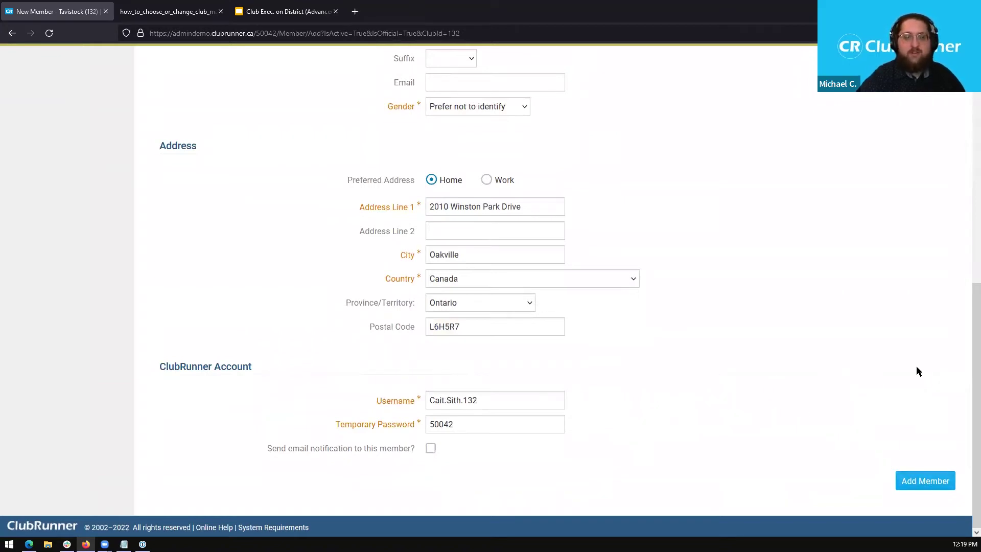
drag(965, 372, 911, 197)
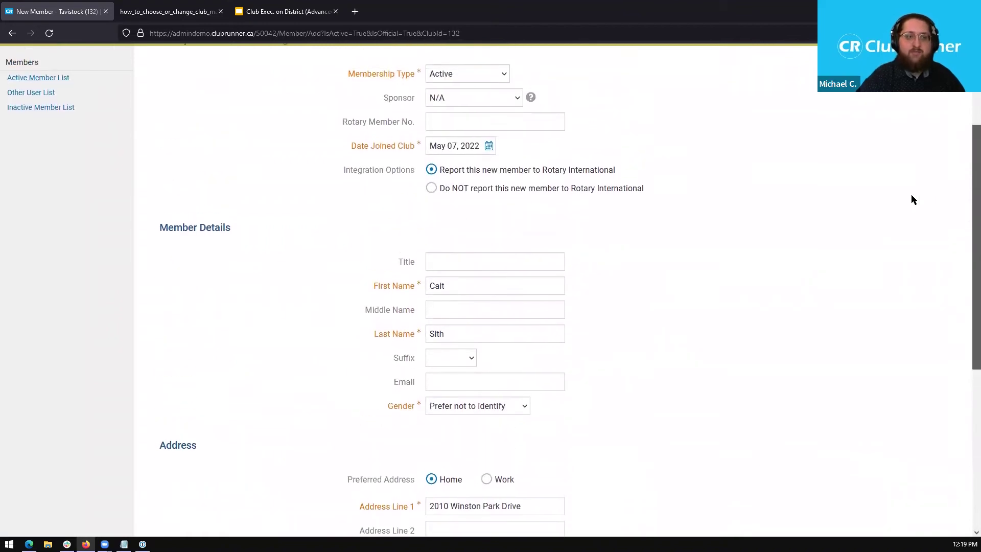
drag(631, 175, 437, 171)
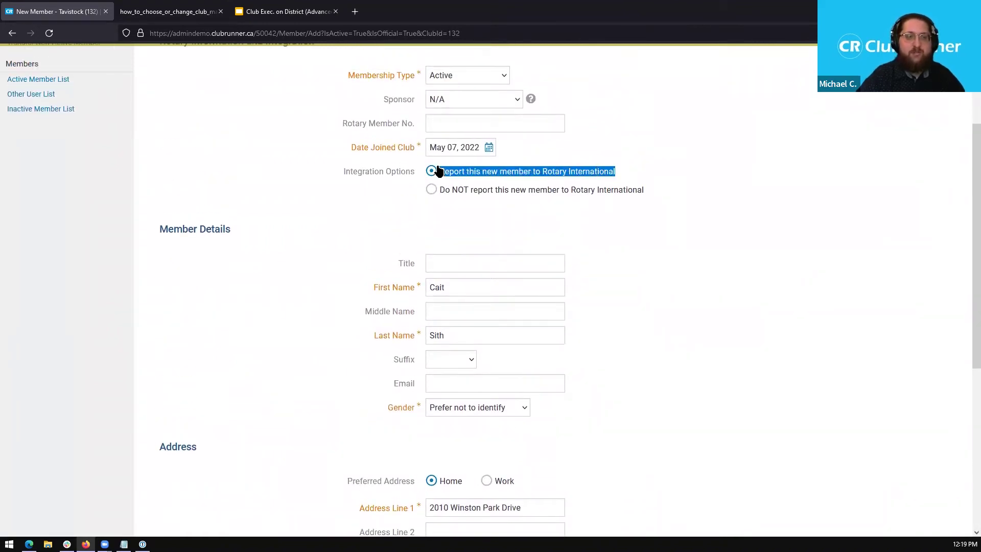
drag(964, 215, 964, 397)
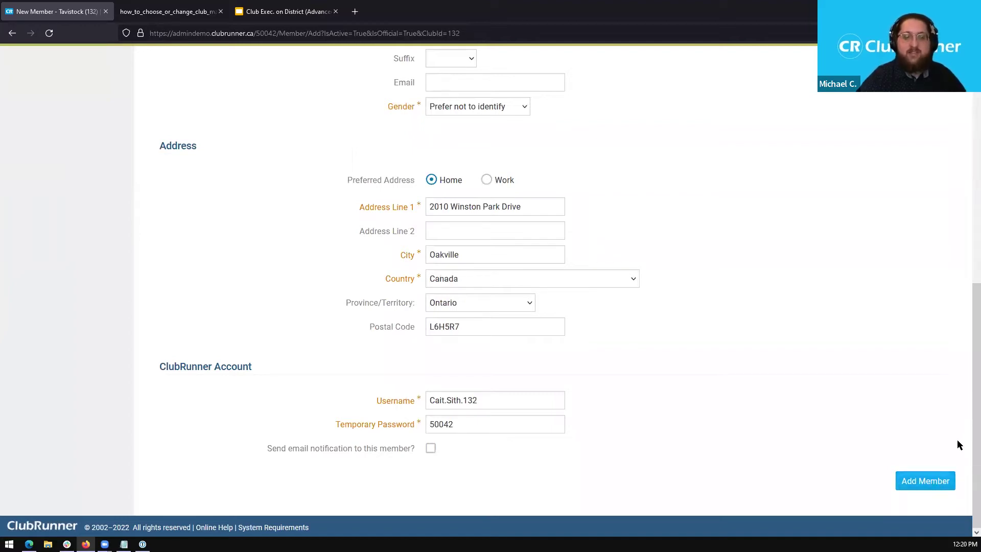
Add the member, look over the saved Member Profile, and open it for editing.
click(924, 485)
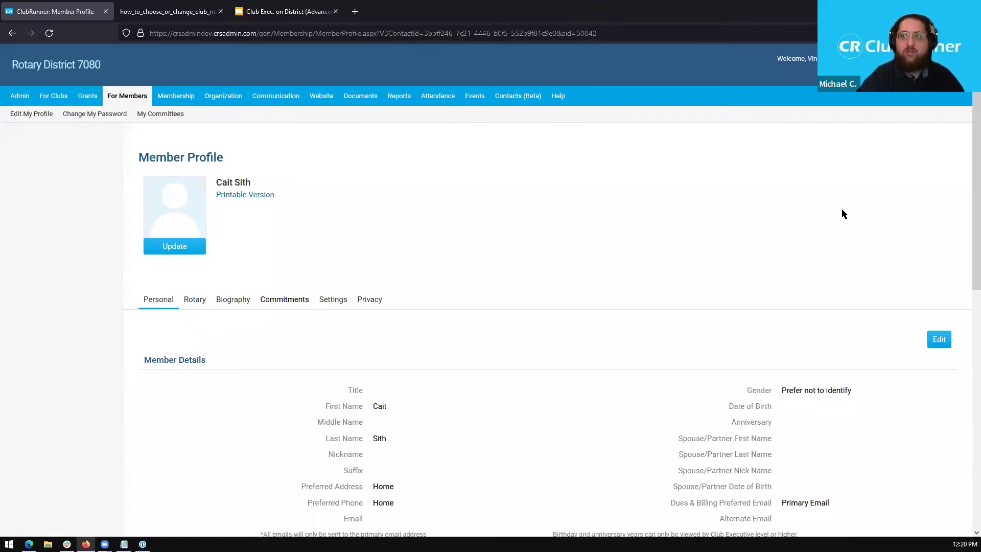
scroll(967, 173, down, 1)
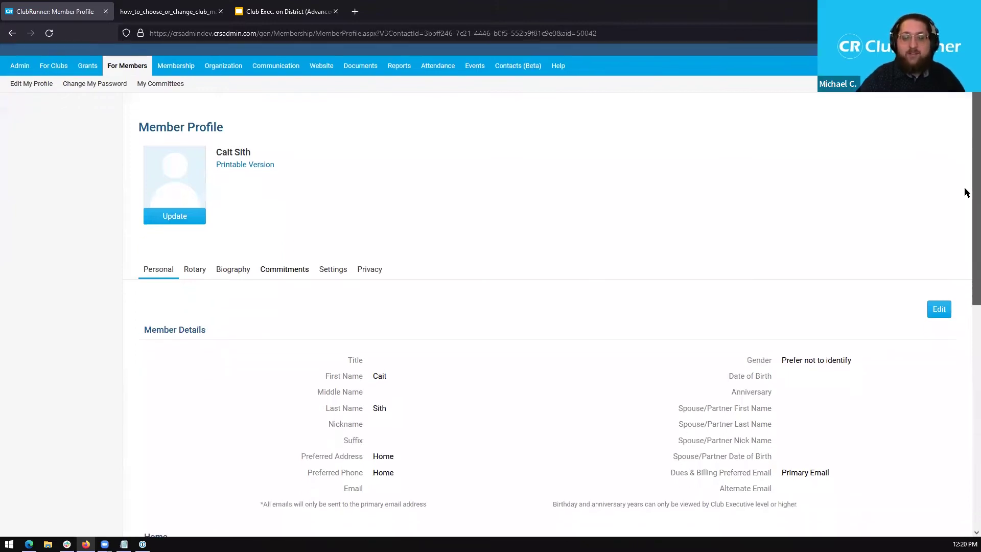
scroll(967, 188, down, 3)
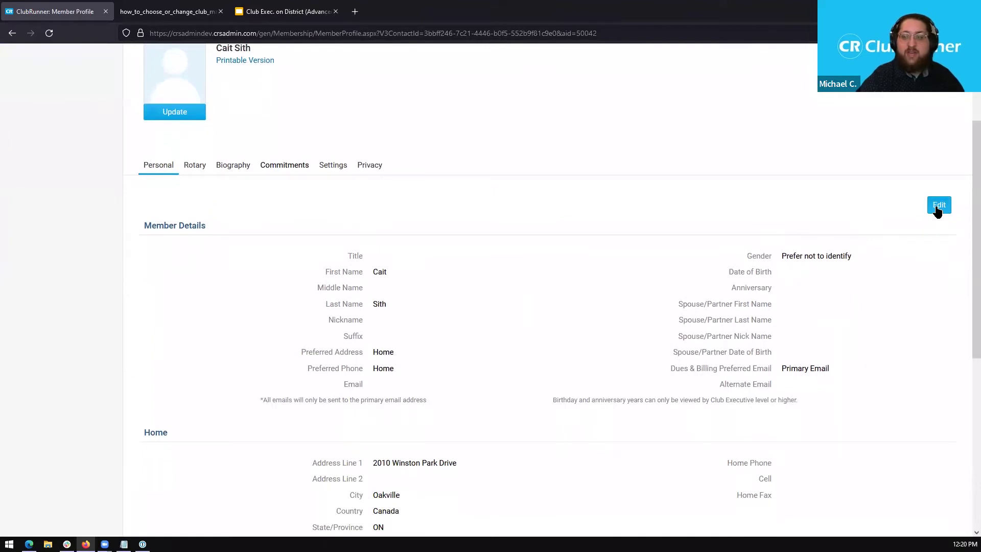
click(937, 210)
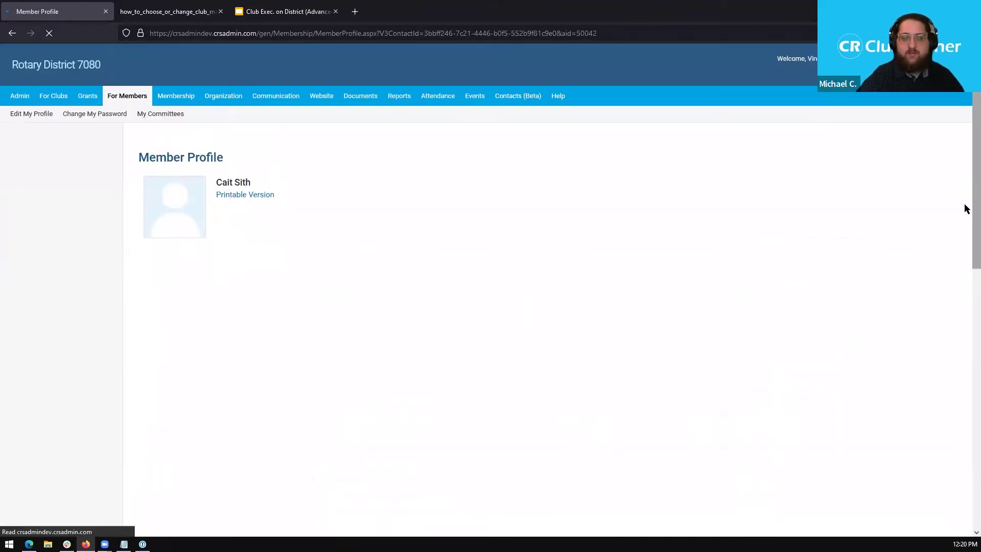
Enter the member's primary e-mail address in the Edit profile form and save the profile.
scroll(967, 168, down, 3)
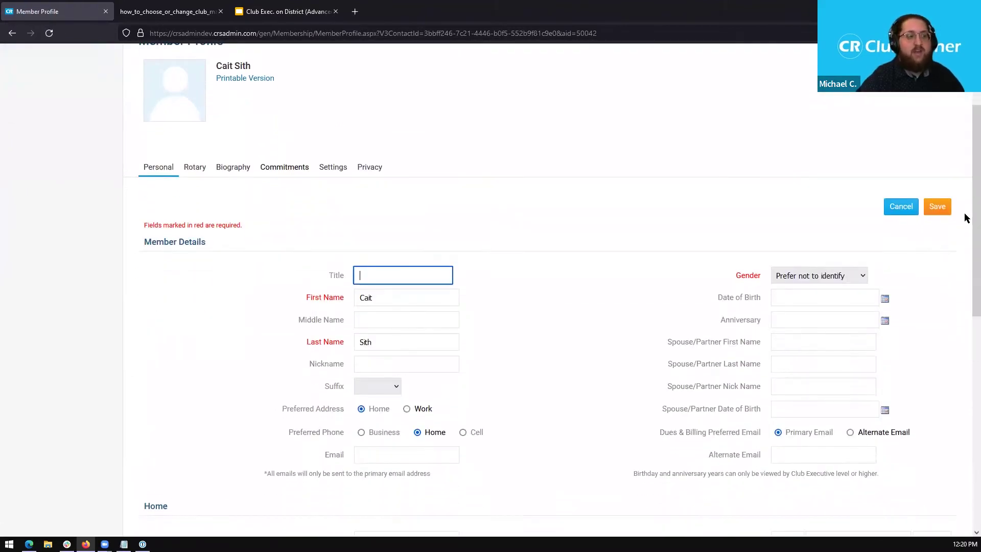
scroll(966, 220, down, 1)
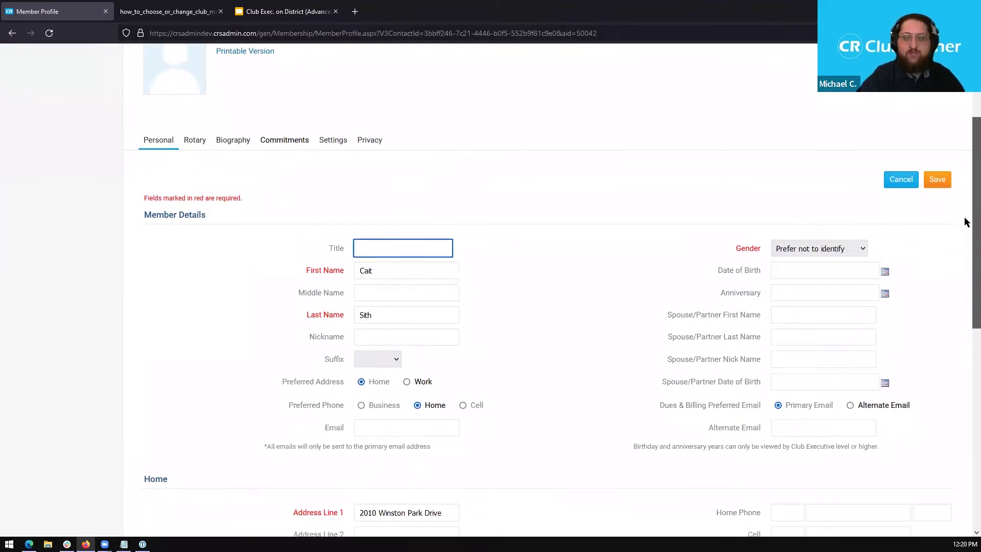
scroll(541, 314, down, 3)
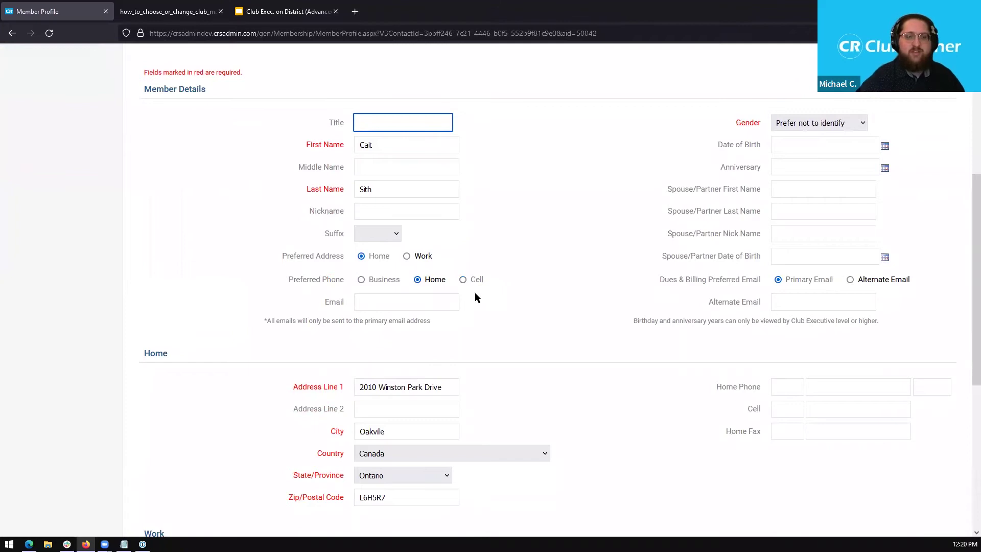
click(434, 303)
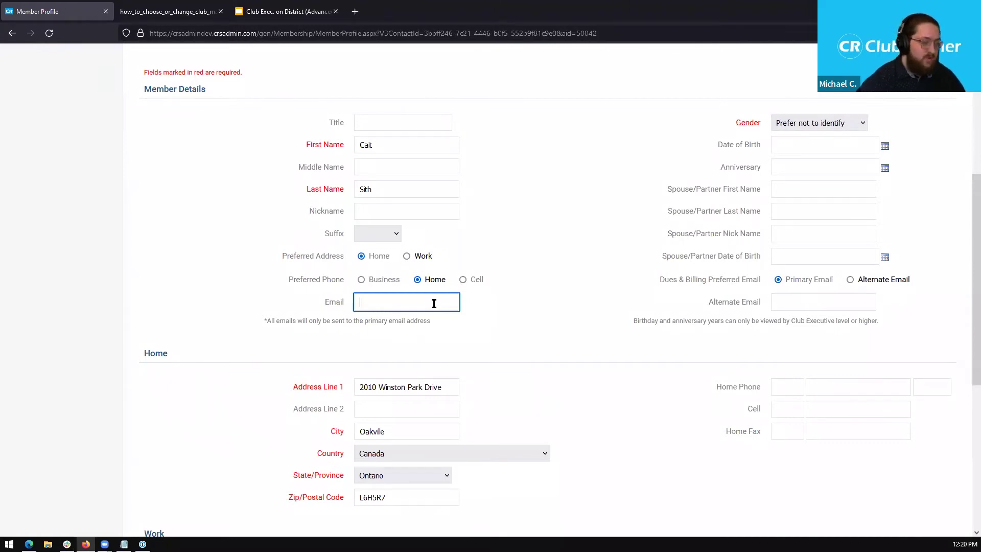
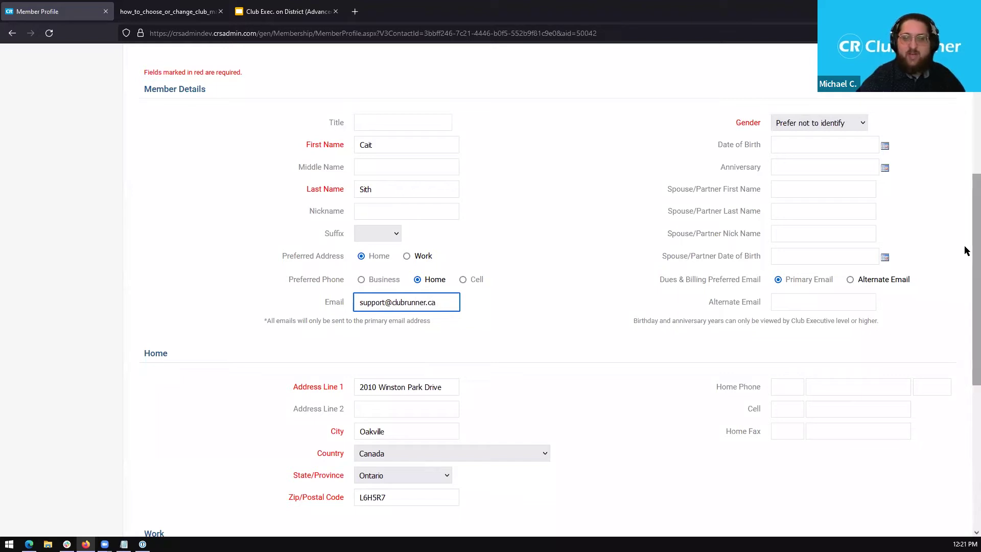
scroll(966, 250, up, 1)
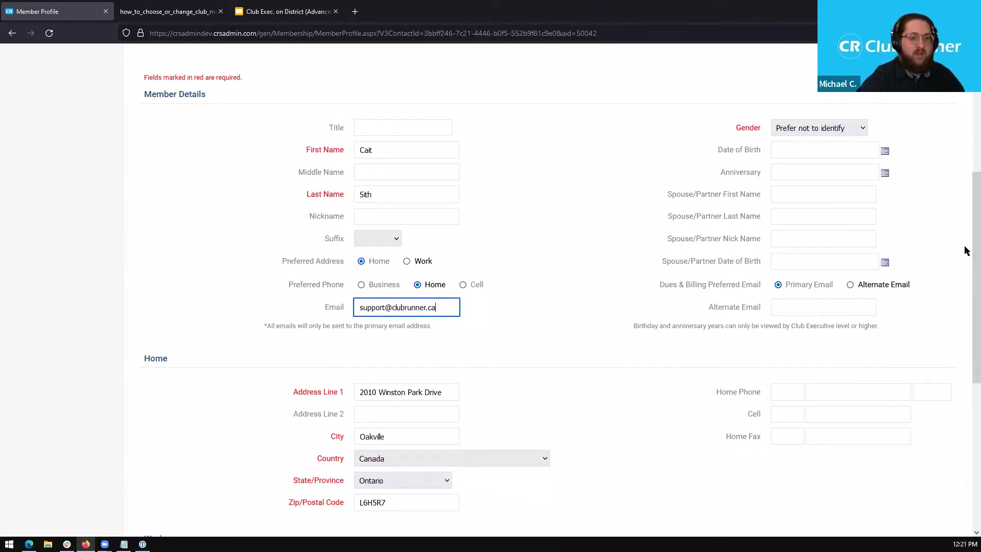
scroll(965, 248, up, 2)
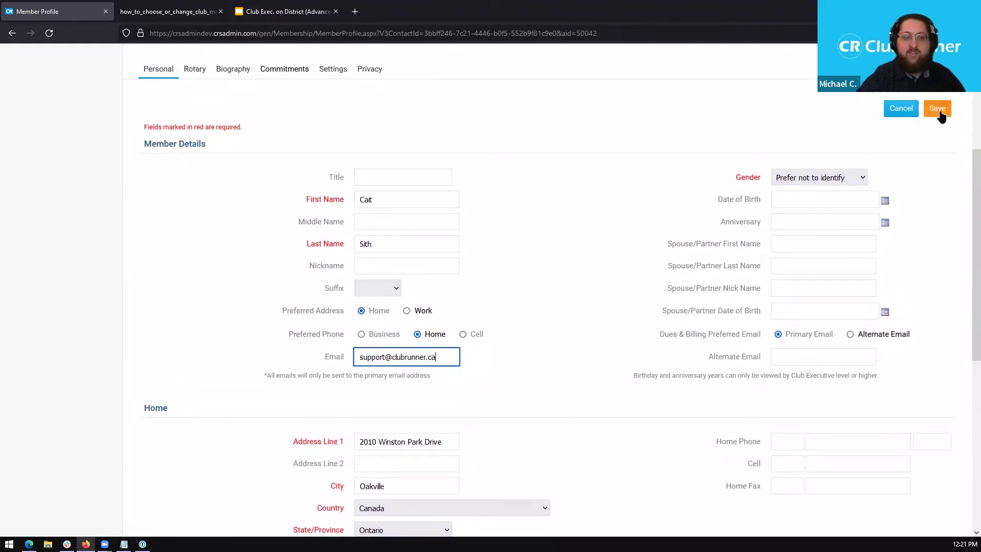
click(942, 116)
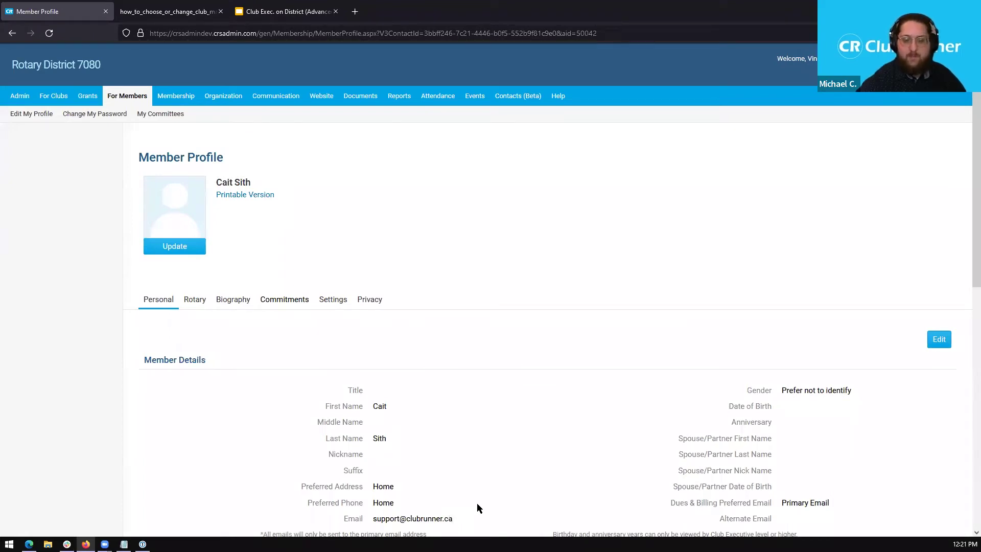
scroll(966, 242, down, 1)
scroll(965, 255, down, 2)
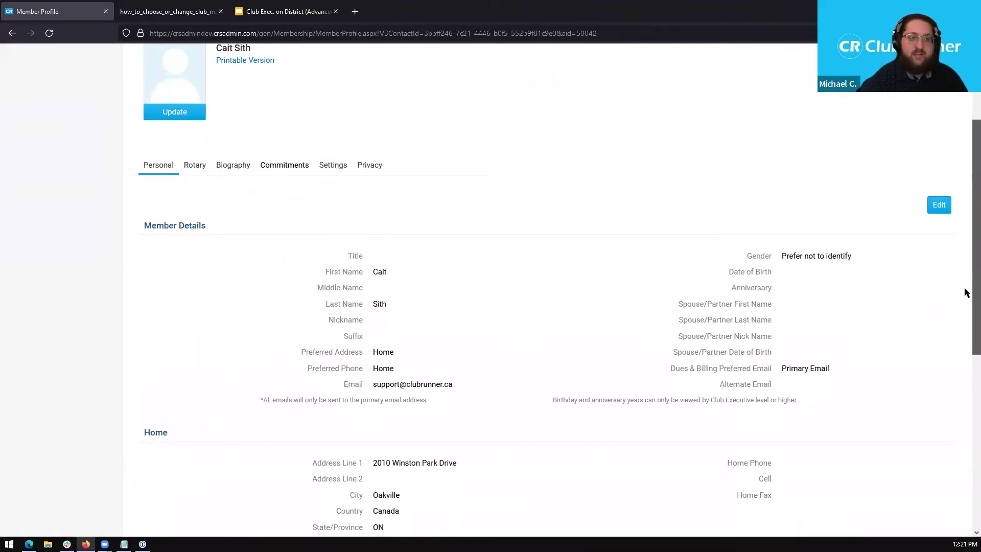
scroll(966, 289, down, 1)
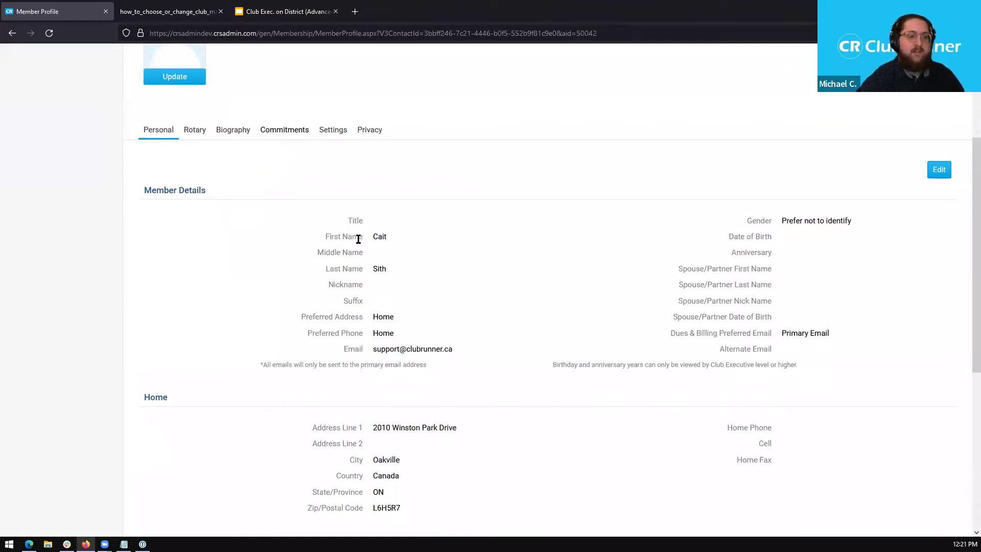
drag(323, 238, 364, 236)
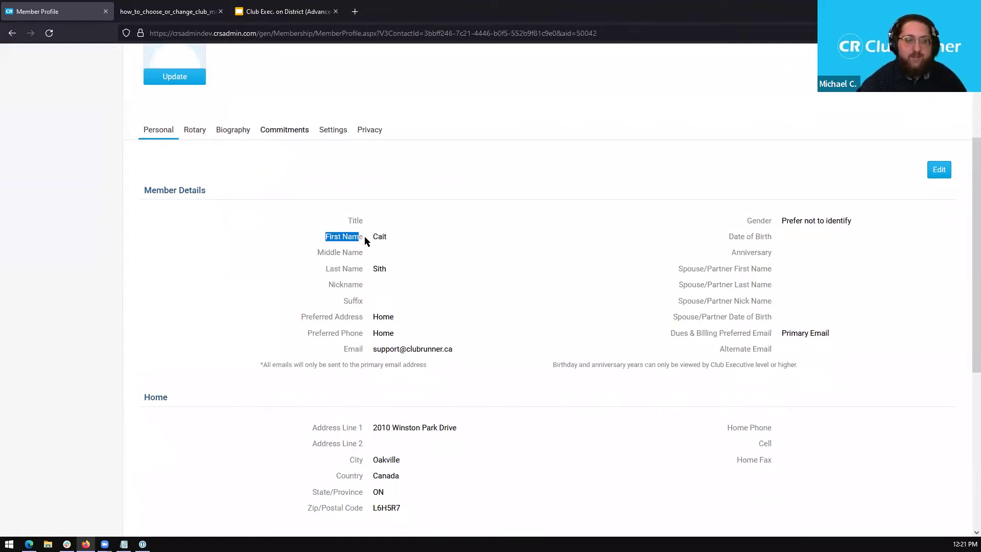
drag(326, 269, 354, 289)
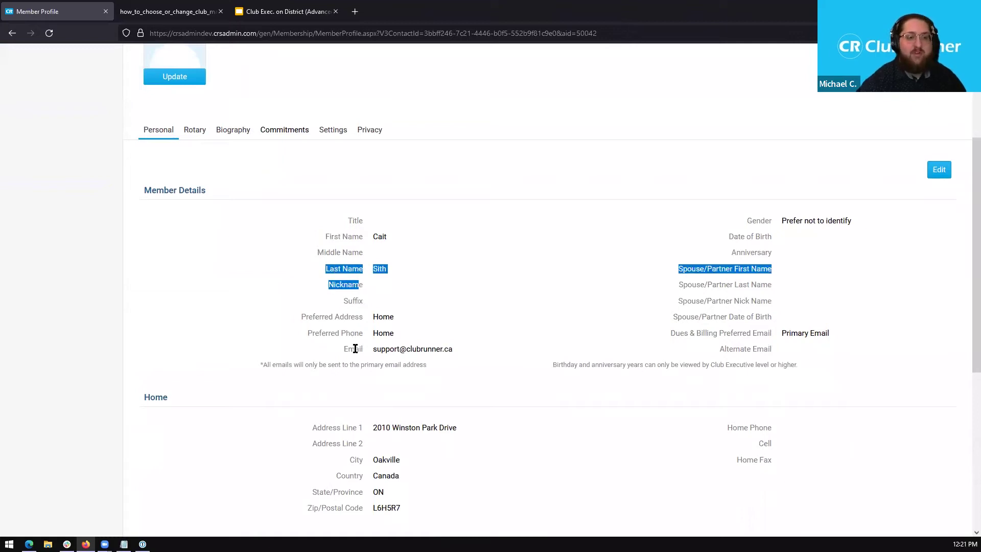
scroll(348, 431, down, 6)
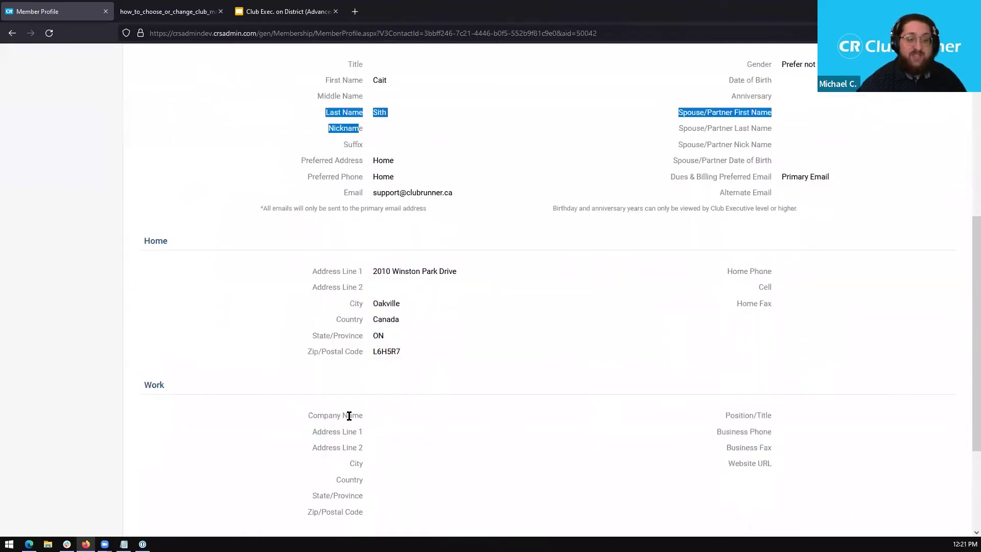
scroll(330, 388, up, 3)
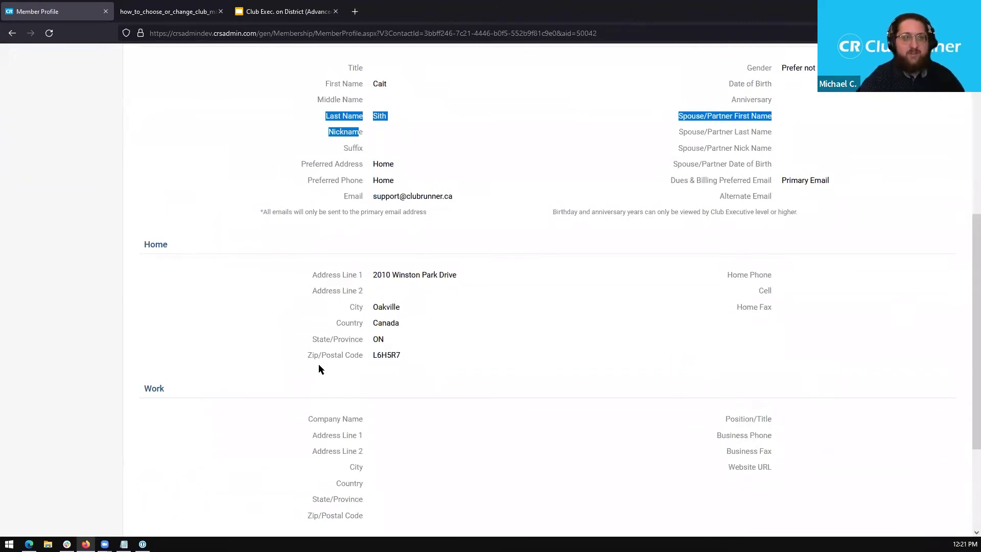
scroll(361, 295, up, 4)
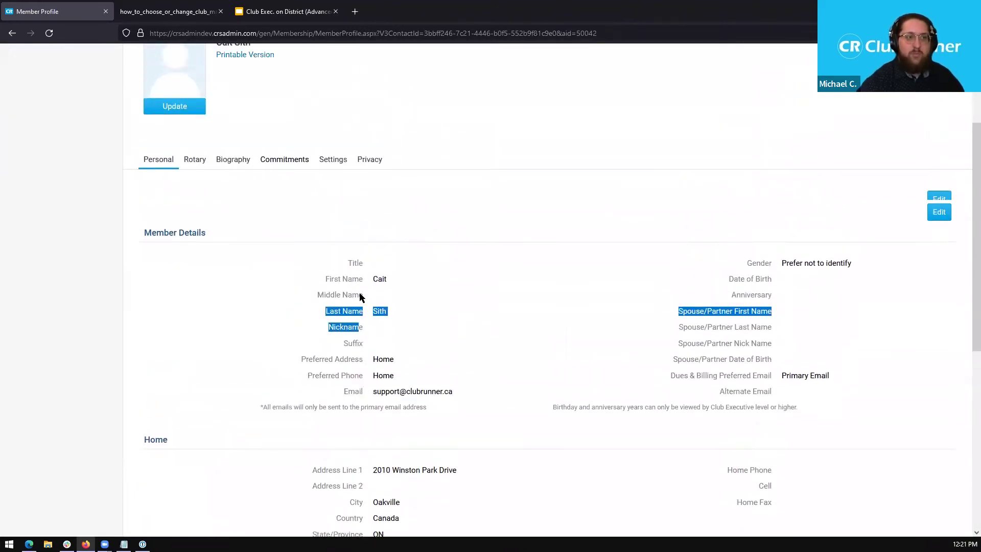
scroll(359, 295, up, 3)
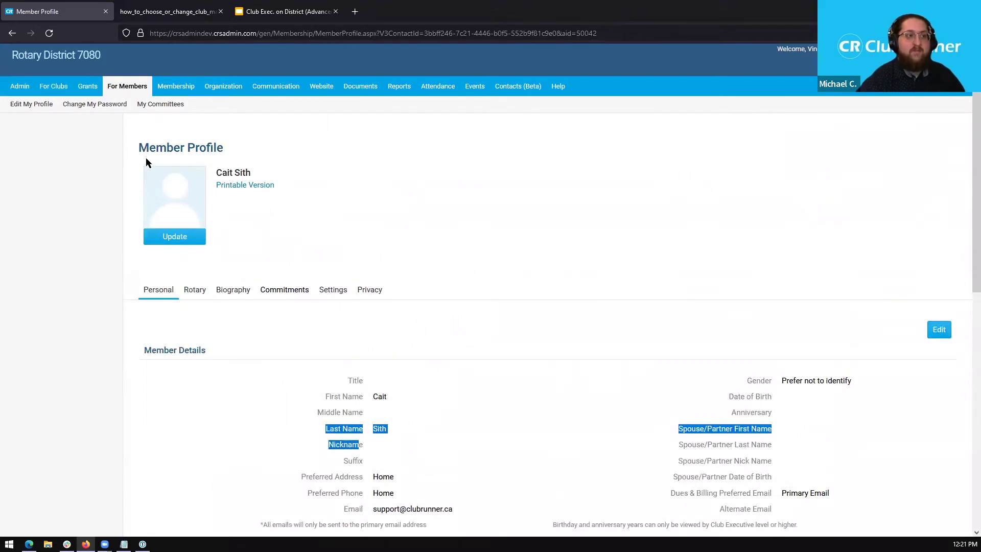
From Membership Lists, open Change Status for an active member and zoom the page in.
mouse_move(54, 85)
click(50, 106)
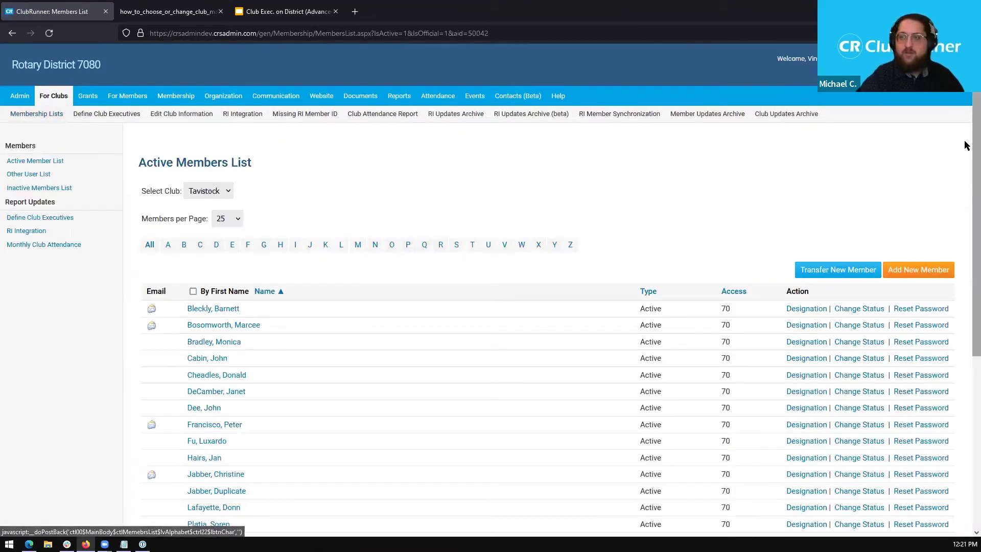
scroll(965, 145, down, 3)
scroll(620, 343, down, 1)
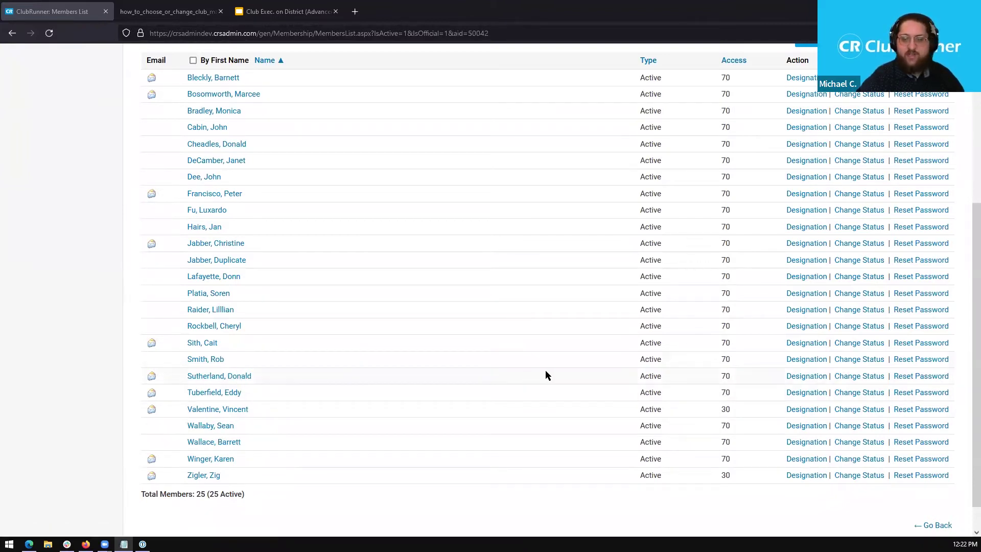
click(837, 378)
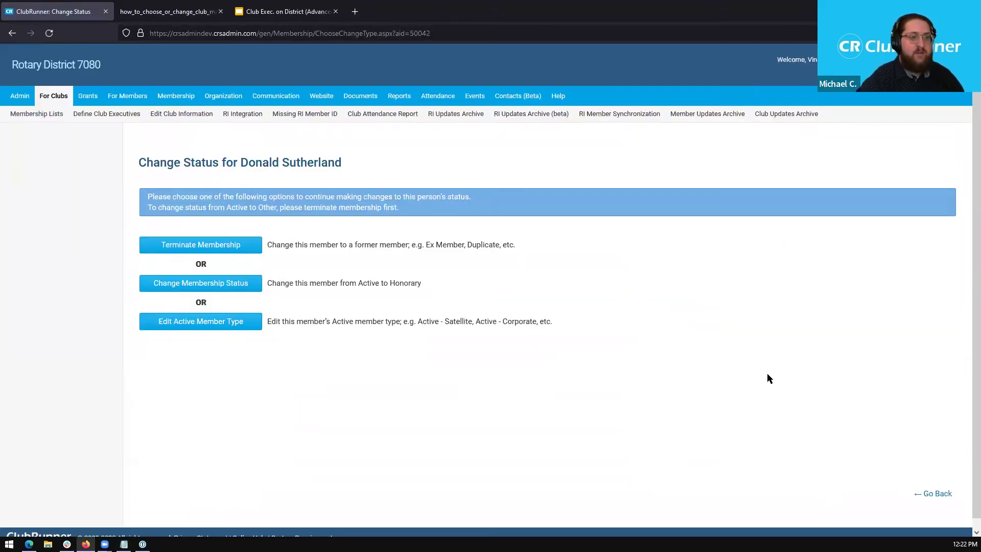
key(ctrl+plus)
Begin terminating the membership, keeping the ex-member date at May 07 2022.
click(239, 265)
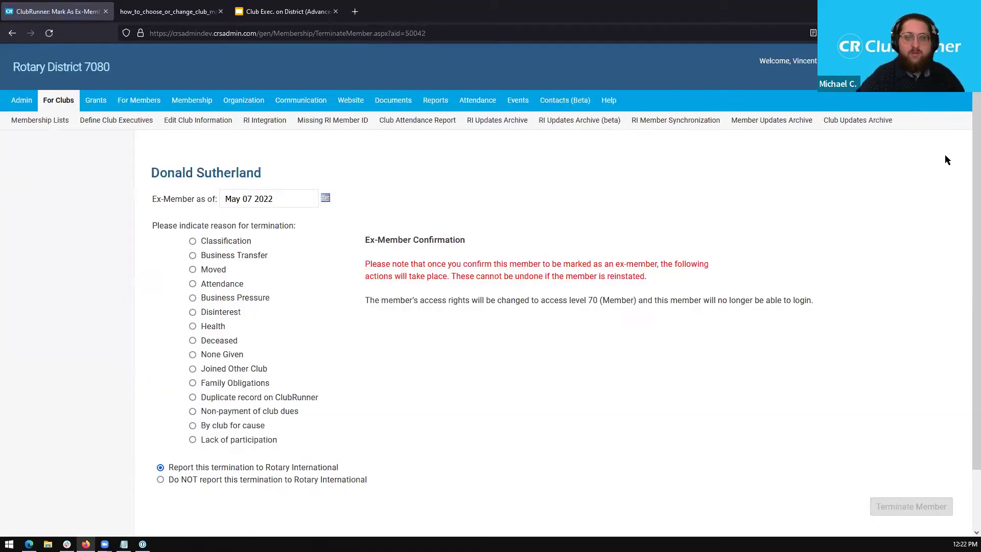
scroll(965, 156, down, 2)
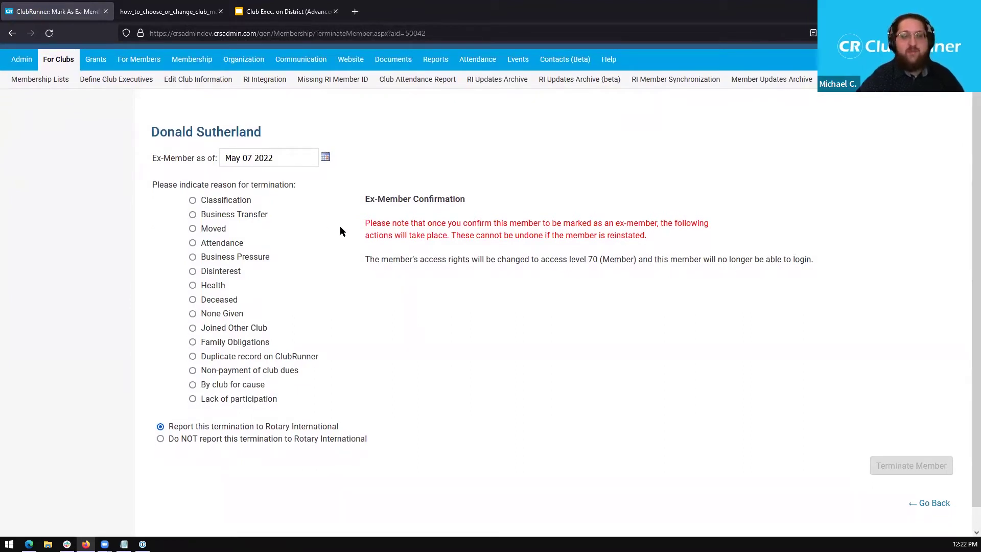
drag(154, 159, 383, 173)
click(281, 167)
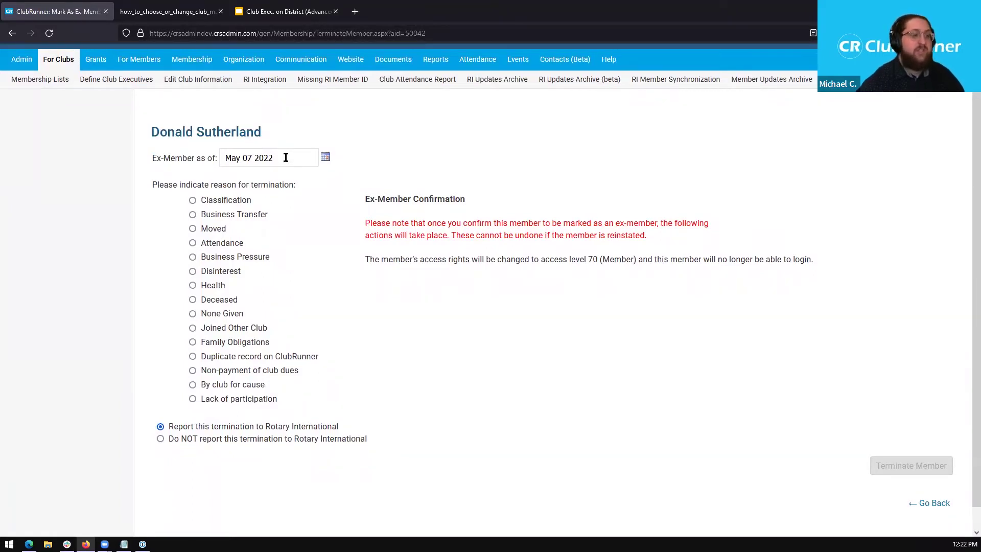
click(325, 157)
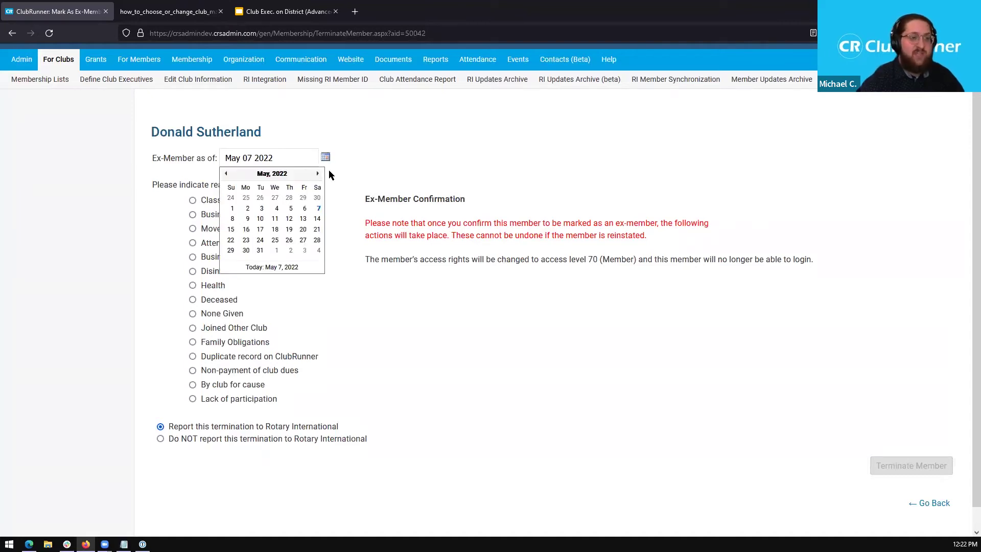
click(327, 159)
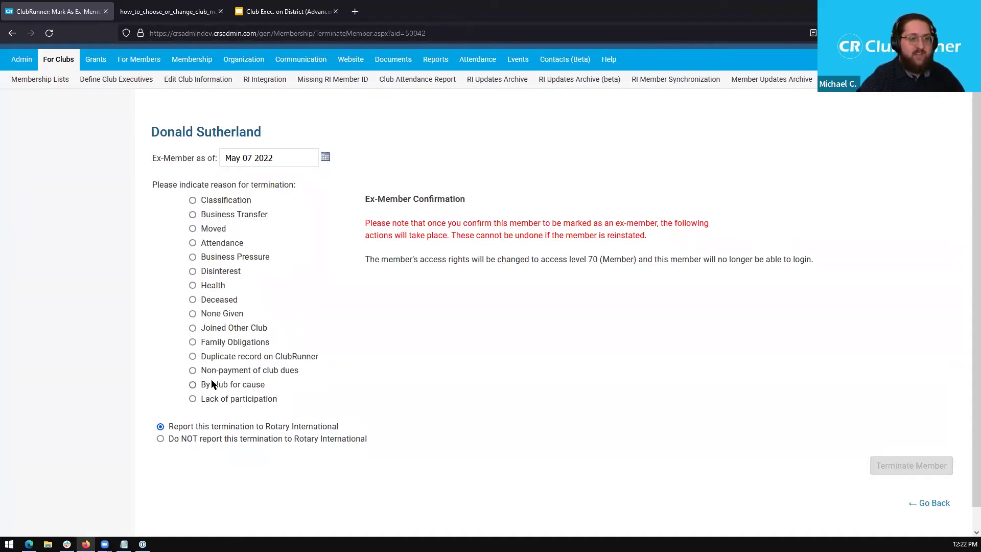
Choose Lack of participation, keep the Rotary International report checked, and confirm Terminate Member.
click(217, 399)
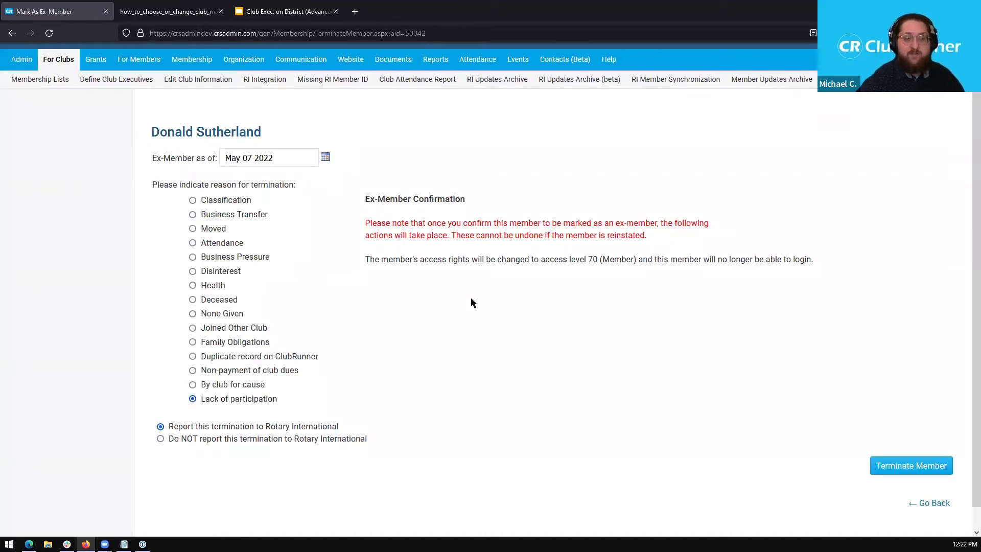
scroll(964, 215, down, 1)
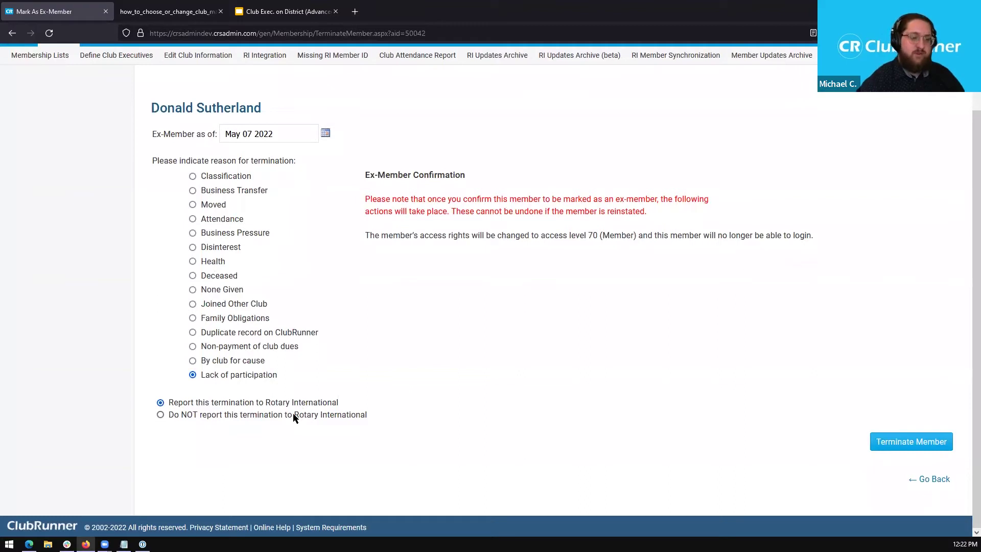
click(302, 418)
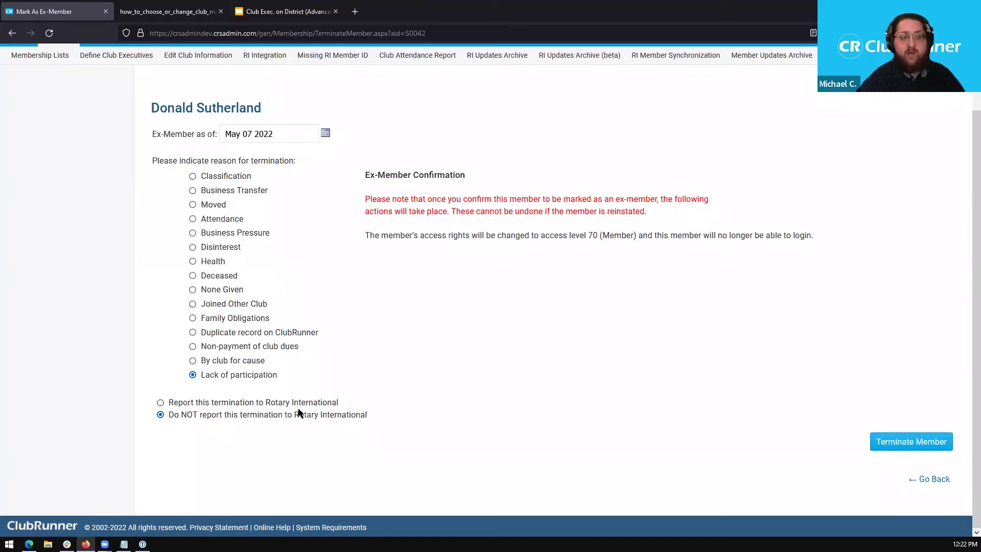
click(302, 404)
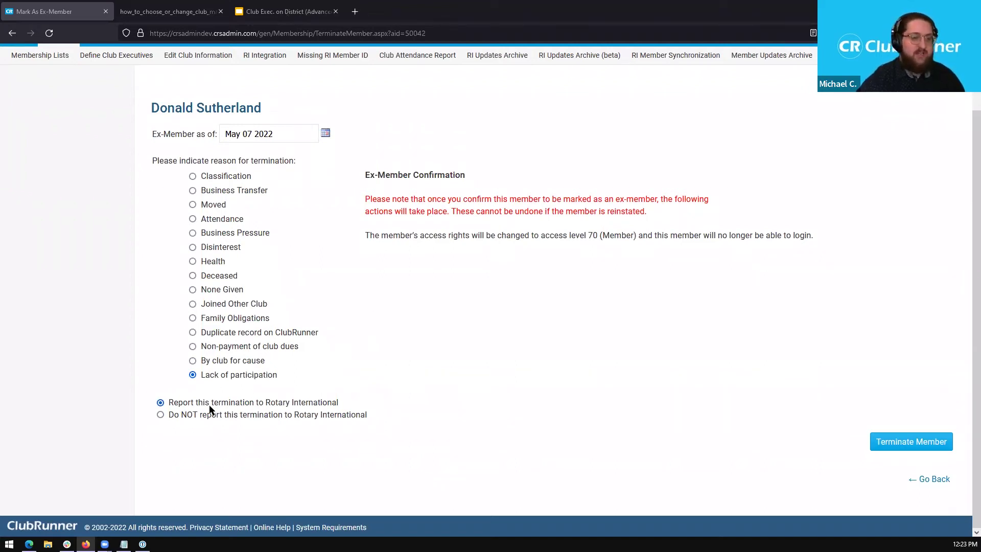
click(913, 443)
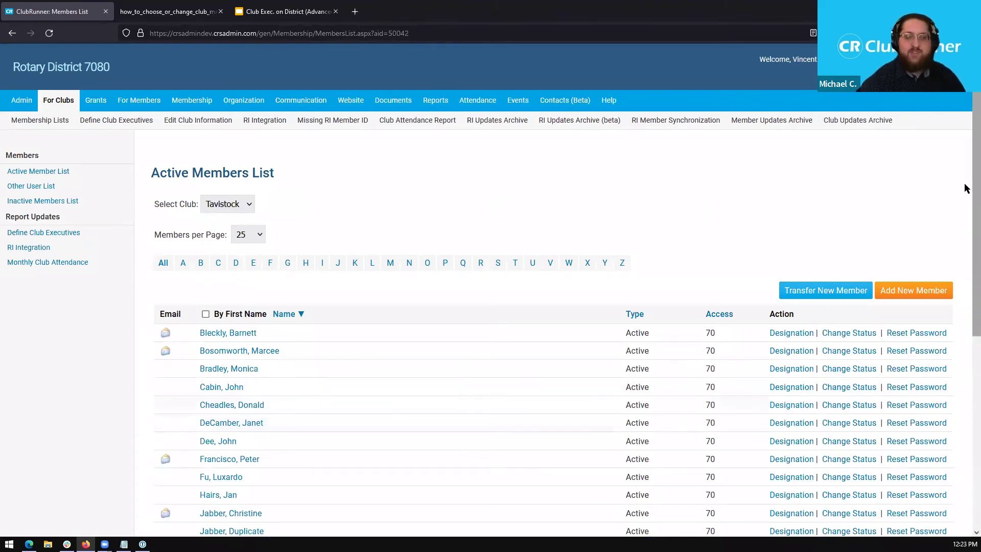
Scroll the Tavistock Active Members List down to its 24-member total and back up.
scroll(963, 186, down, 4)
scroll(962, 327, down, 1)
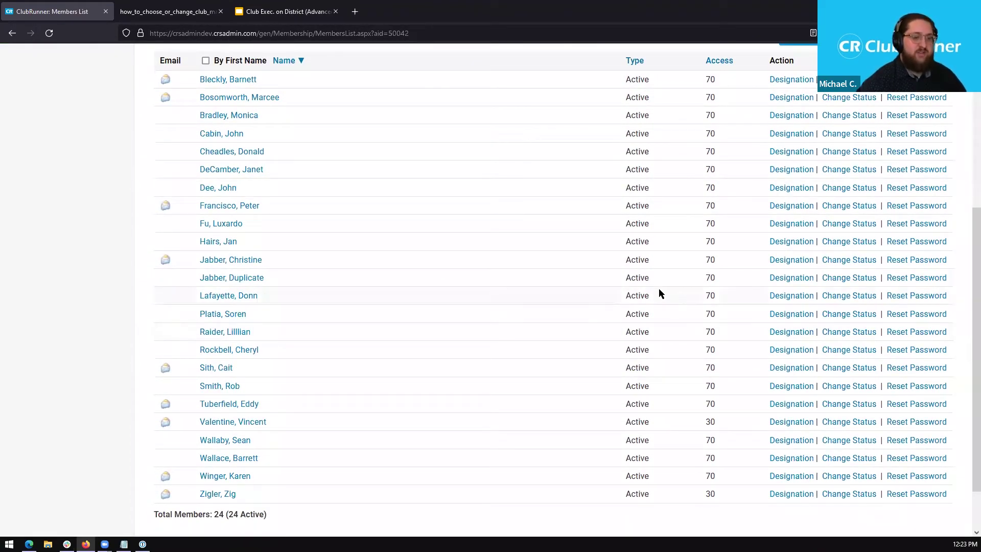
scroll(965, 314, down, 1)
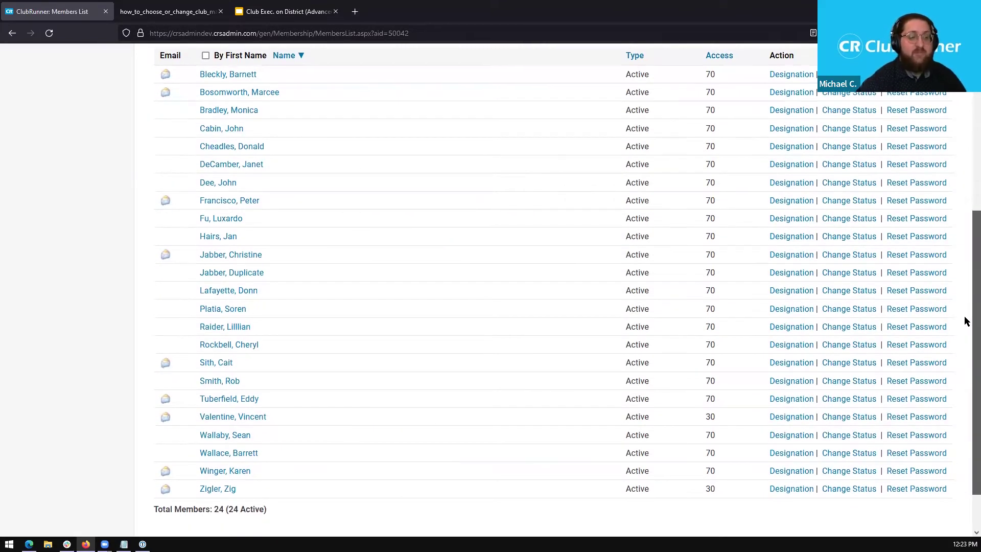
scroll(965, 313, up, 1)
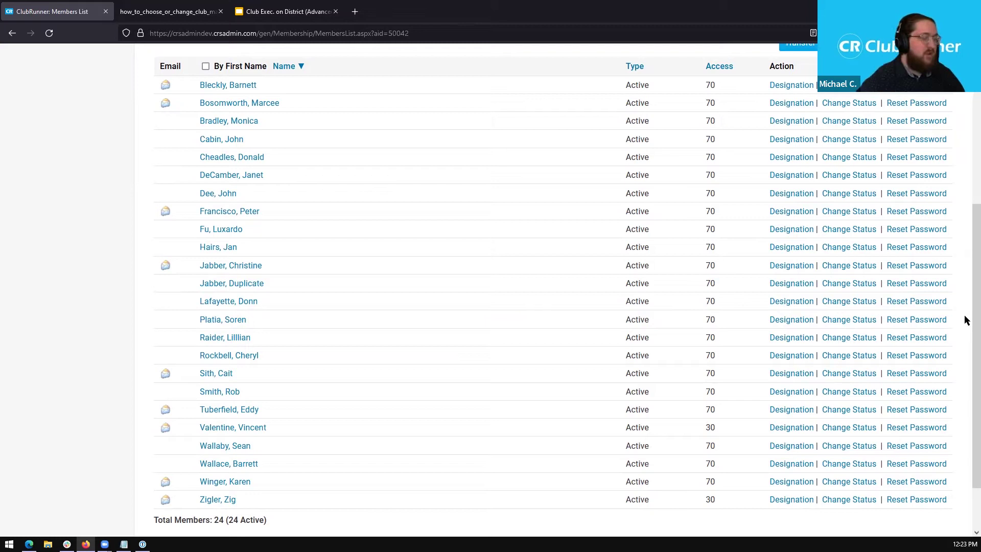
scroll(966, 305, up, 5)
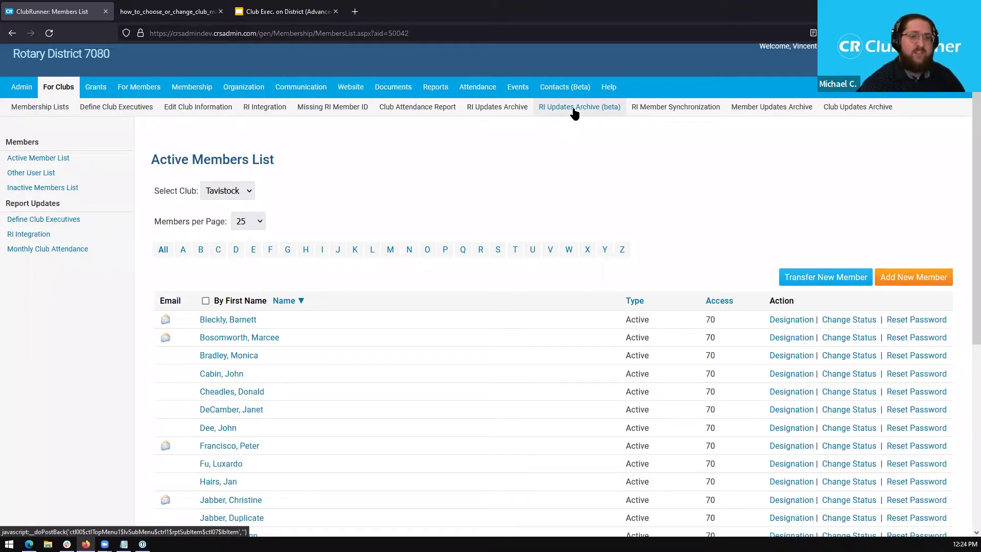
click(574, 108)
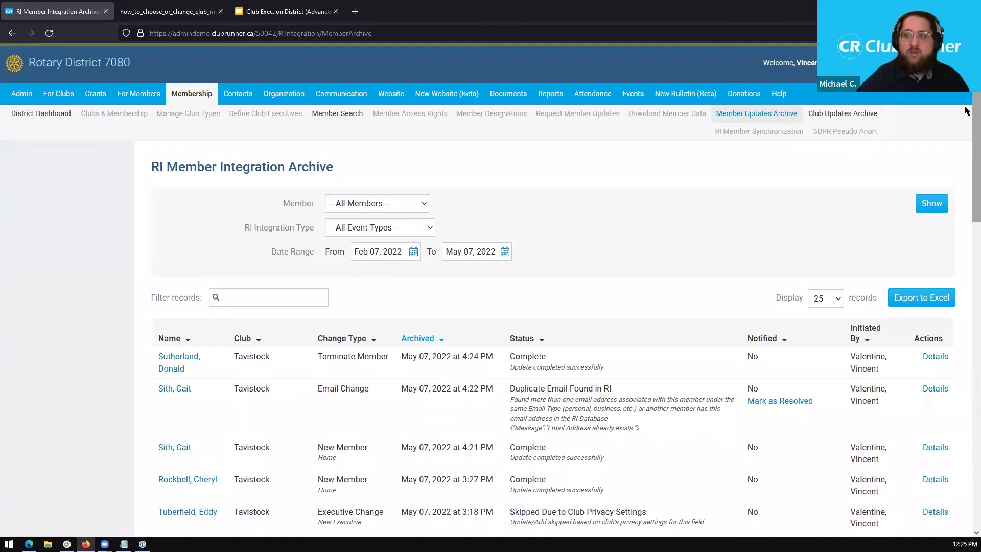
Point out the first archive row's member, Tavistock, Terminate Member, May 07 2022 time and Complete status.
scroll(966, 117, down, 1)
scroll(965, 156, down, 1)
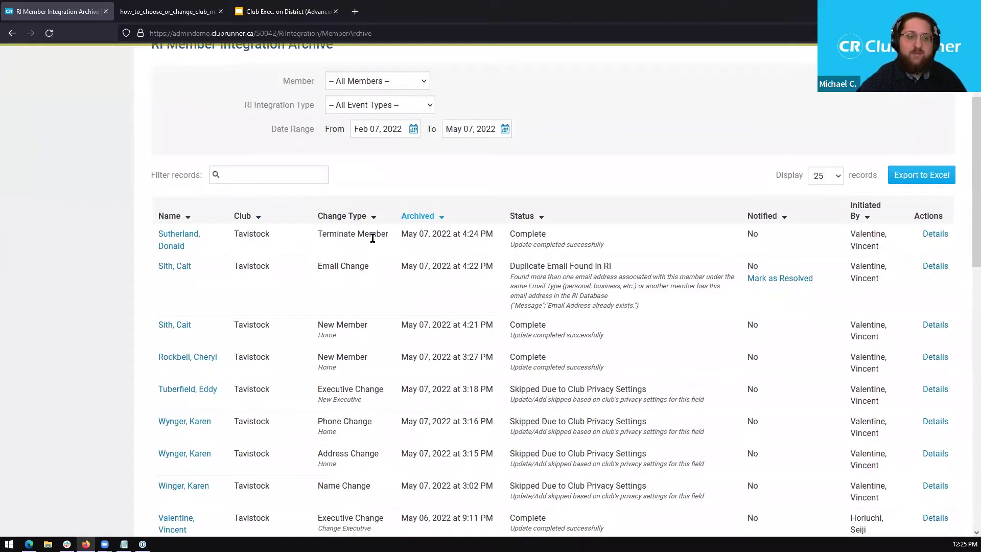
drag(192, 246, 157, 238)
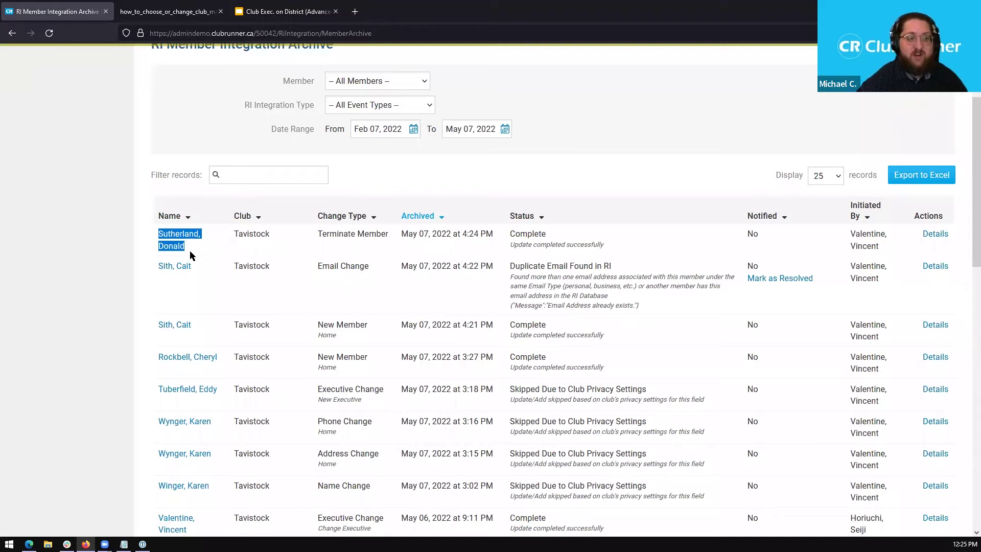
drag(230, 234, 284, 235)
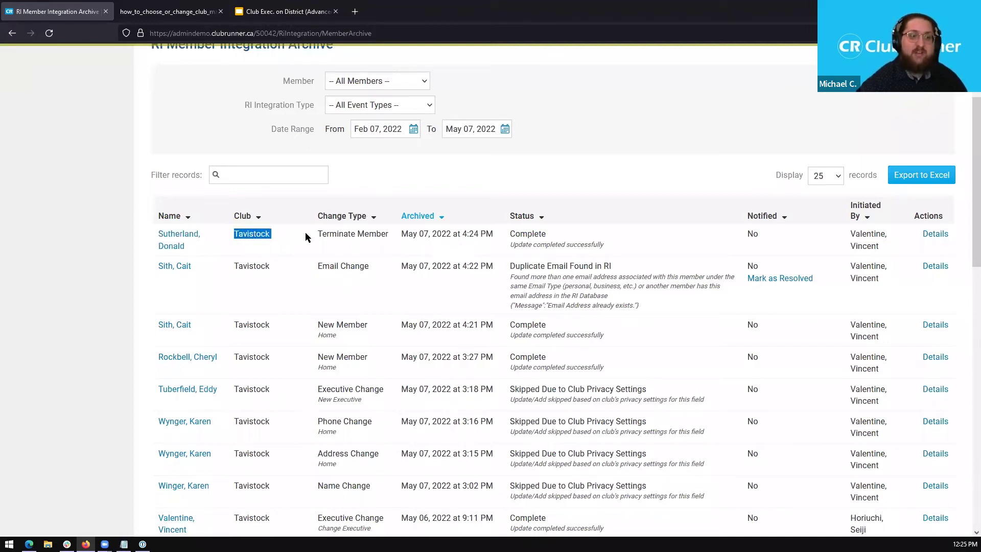
drag(315, 232, 388, 236)
click(390, 243)
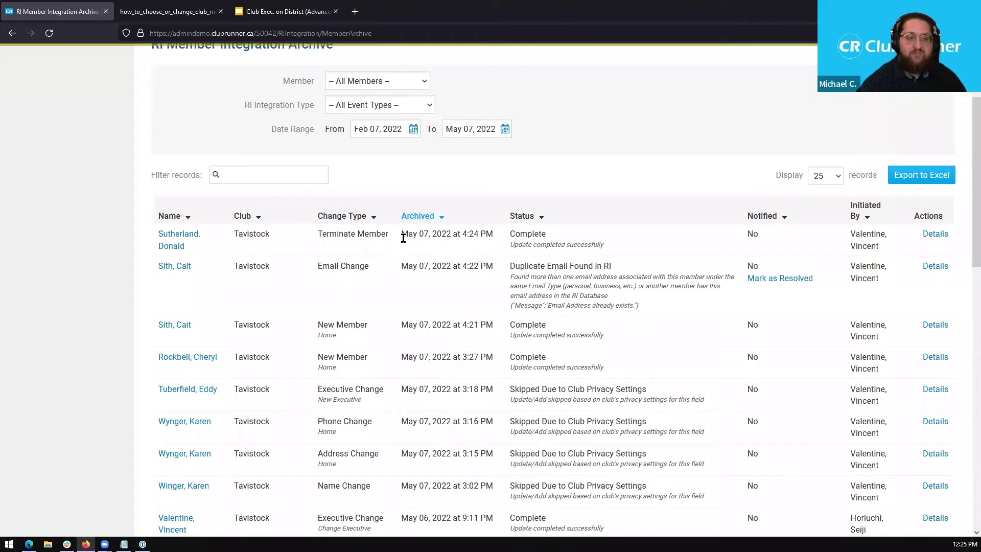
drag(399, 234, 492, 237)
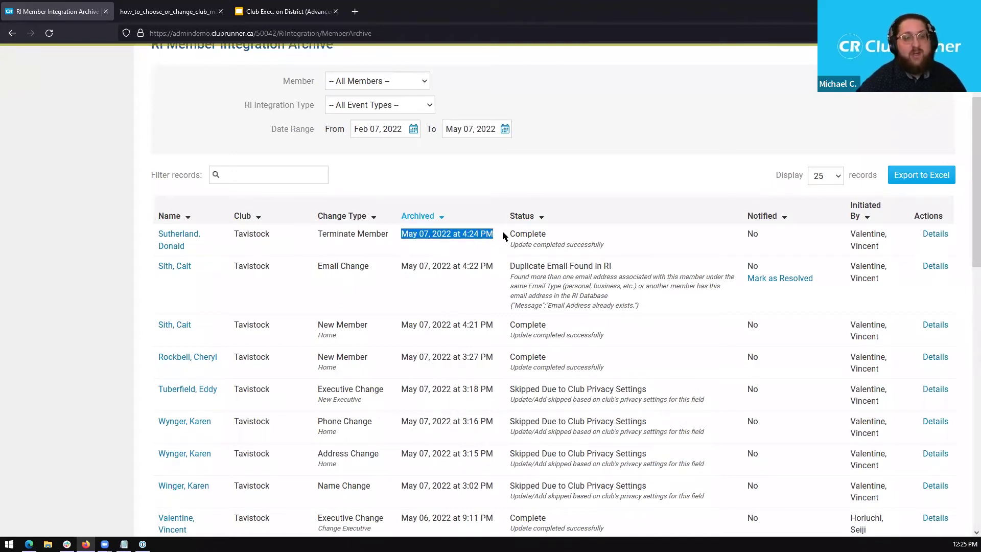
drag(508, 233, 628, 243)
click(627, 246)
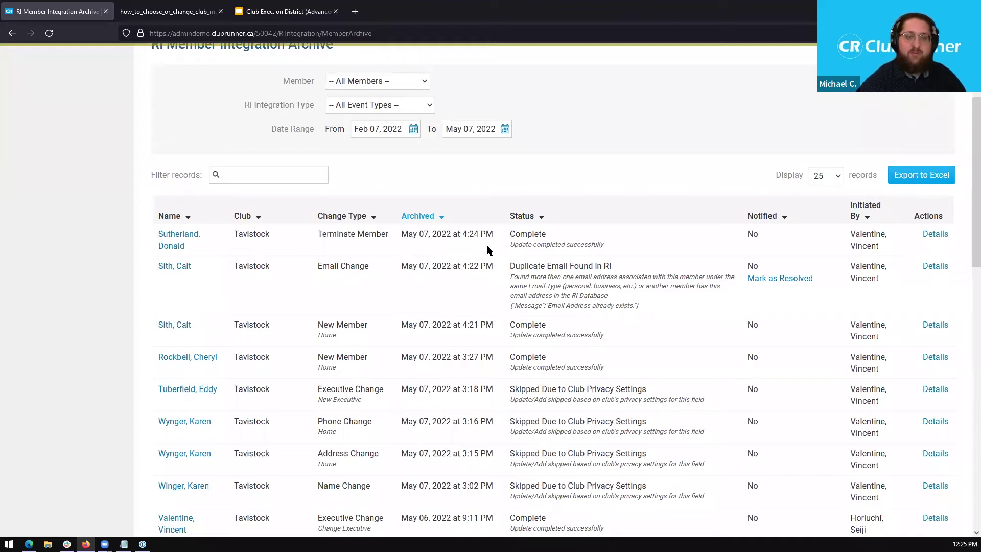
click(943, 233)
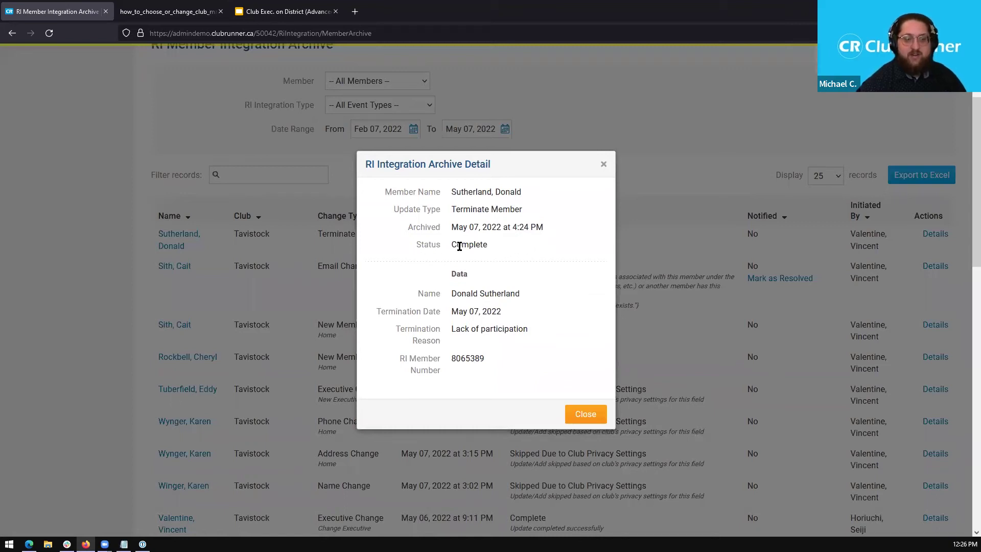
double_click(486, 247)
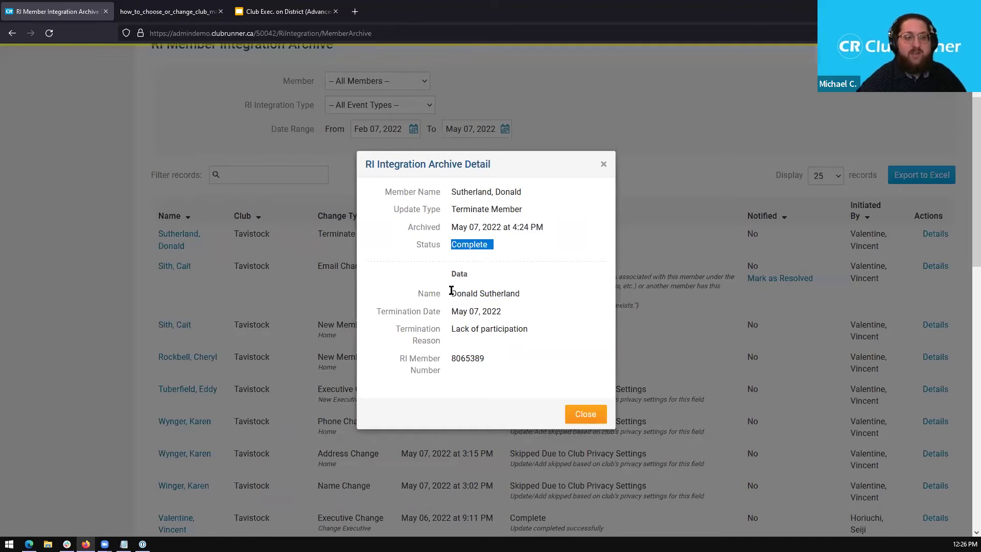
drag(452, 291, 513, 331)
click(529, 363)
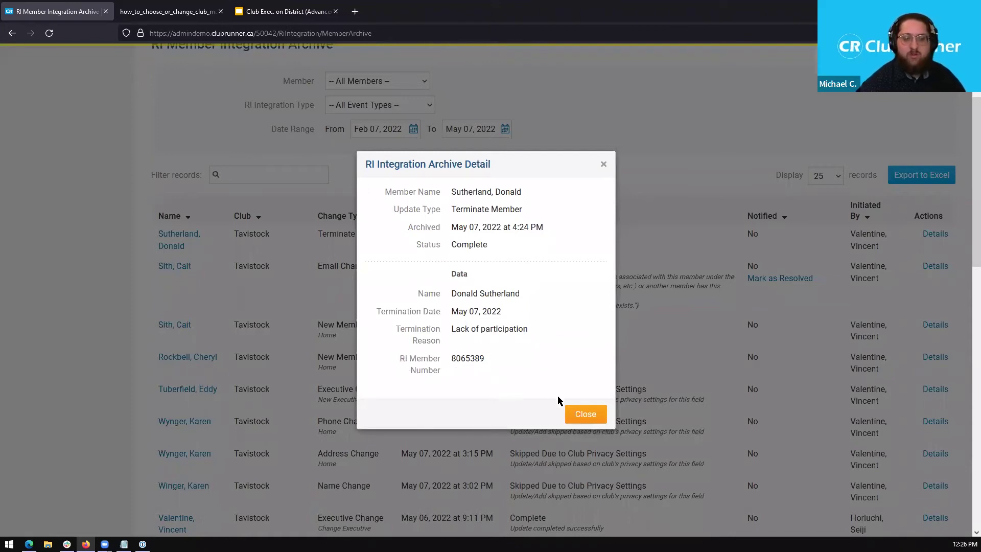
click(579, 415)
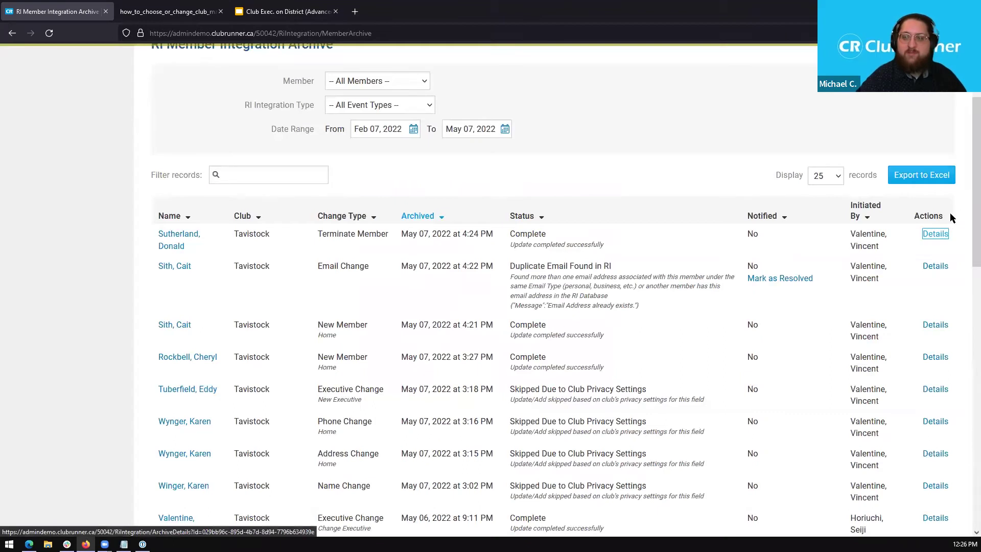
Open the Mark as Resolved comment form for the Duplicate Email Found in RI entry.
scroll(965, 157, down, 1)
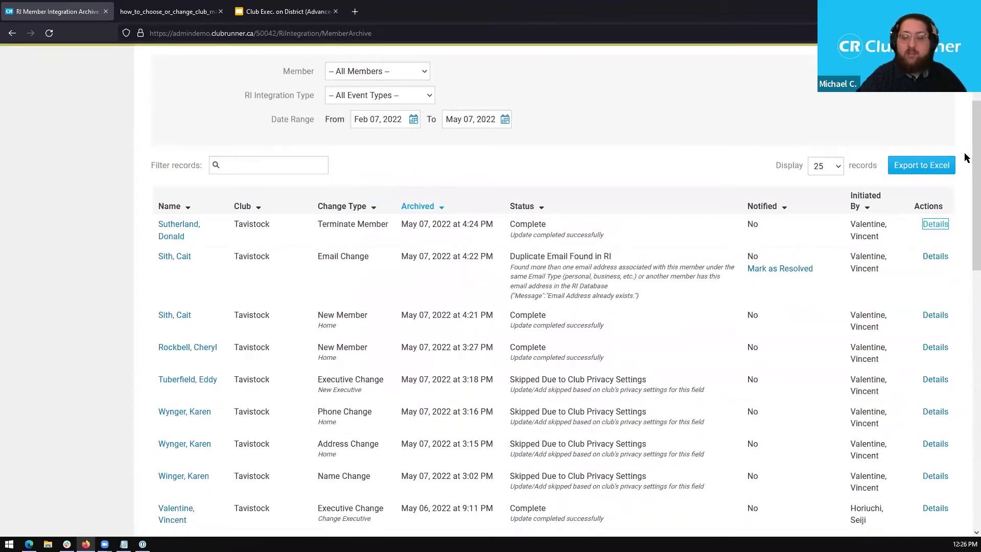
scroll(964, 162, down, 1)
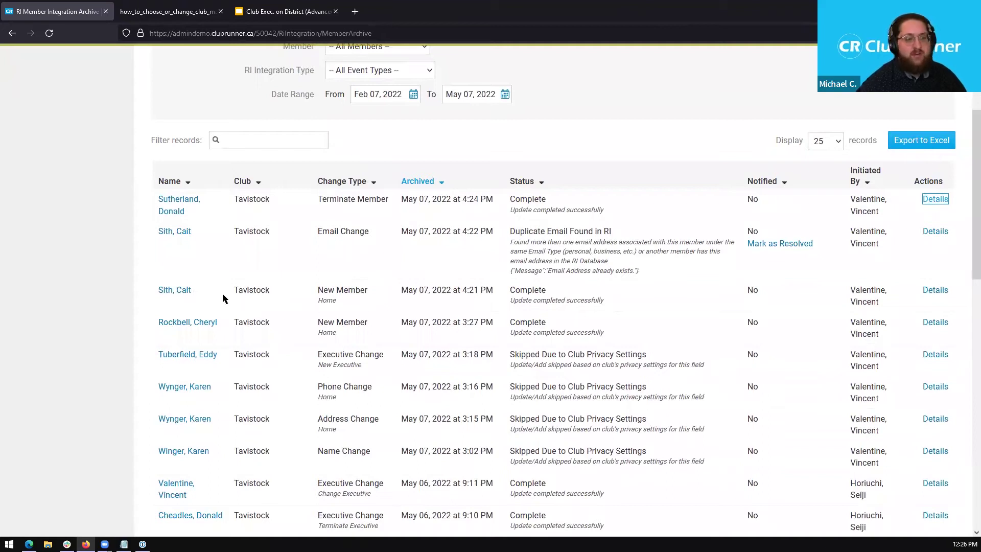
double_click(194, 287)
click(317, 297)
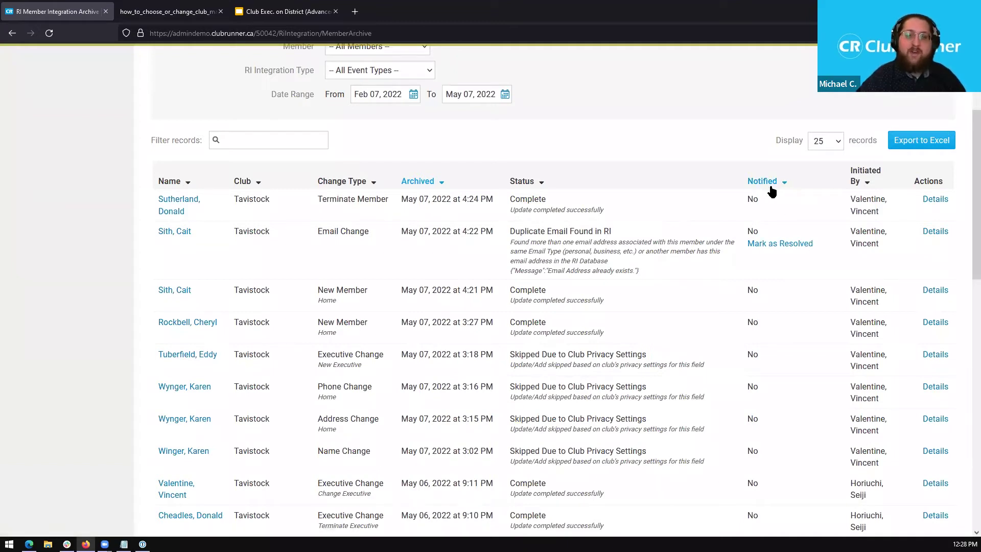
drag(744, 247, 822, 243)
click(826, 248)
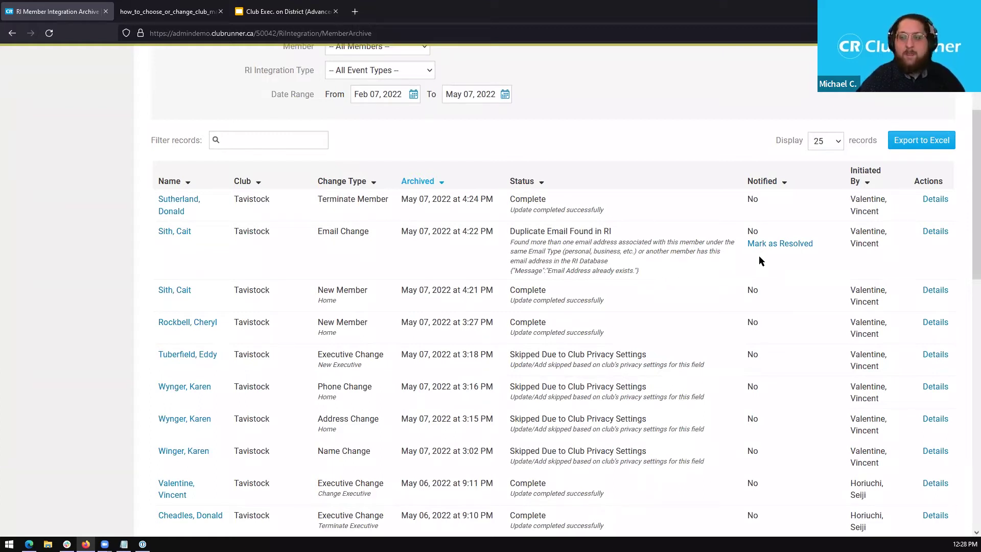
click(795, 250)
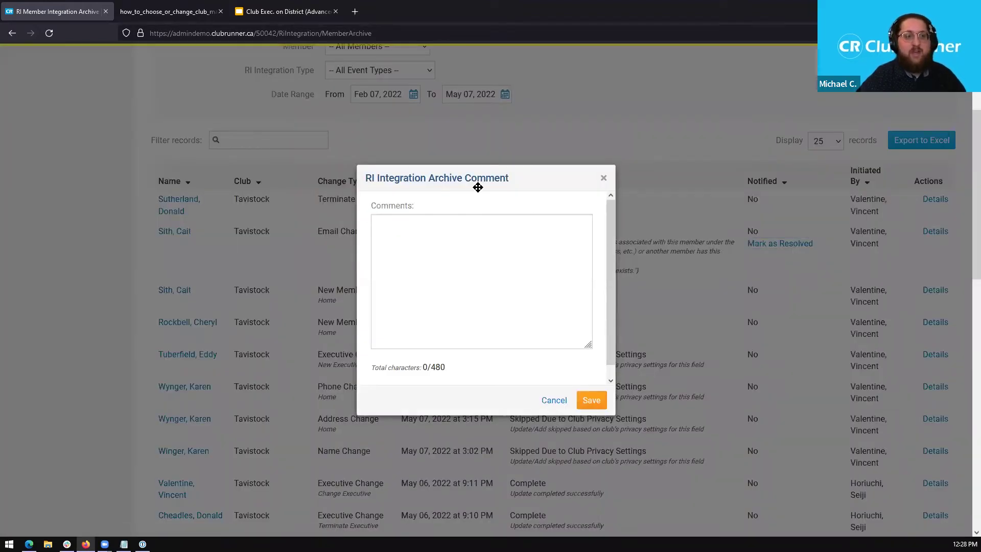
click(489, 249)
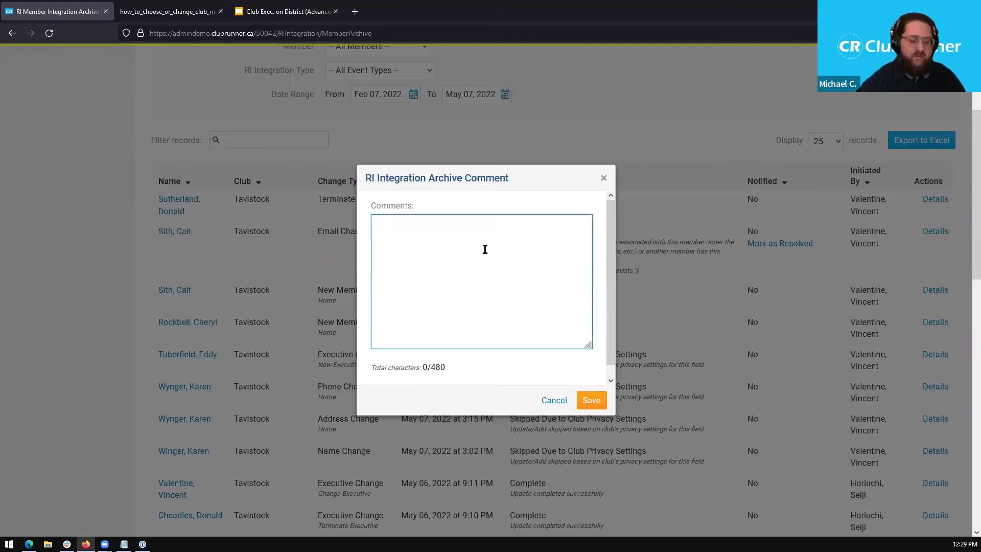
Save a comment that the member used their spouse's e-mail and now has a unique address.
text(Caith Sith)
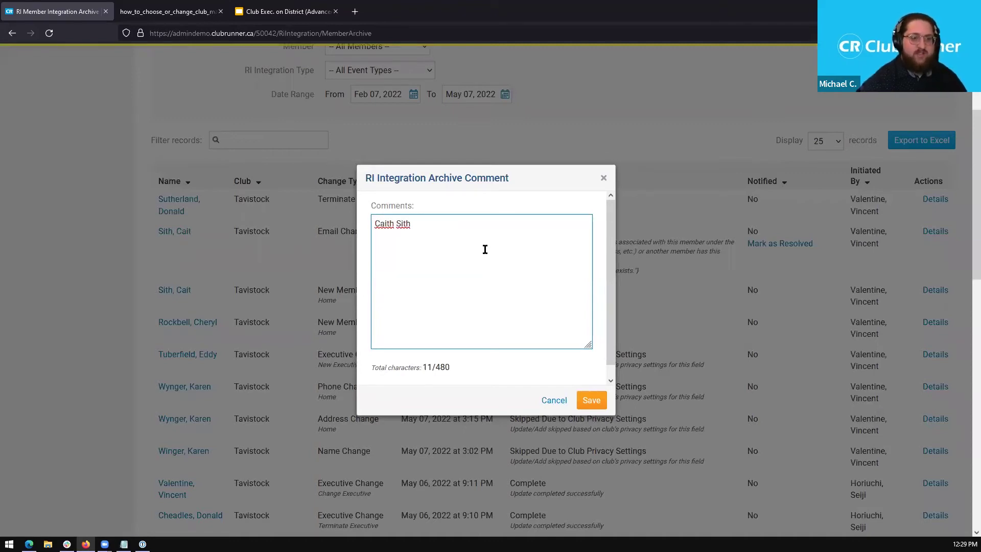
key(BackSpace)
key(BackSpace)
key(BackSpace)
key(BackSpace)
key(BackSpace)
key(BackSpace)
key(BackSpace)
key(BackSpace)
text(t Sit)
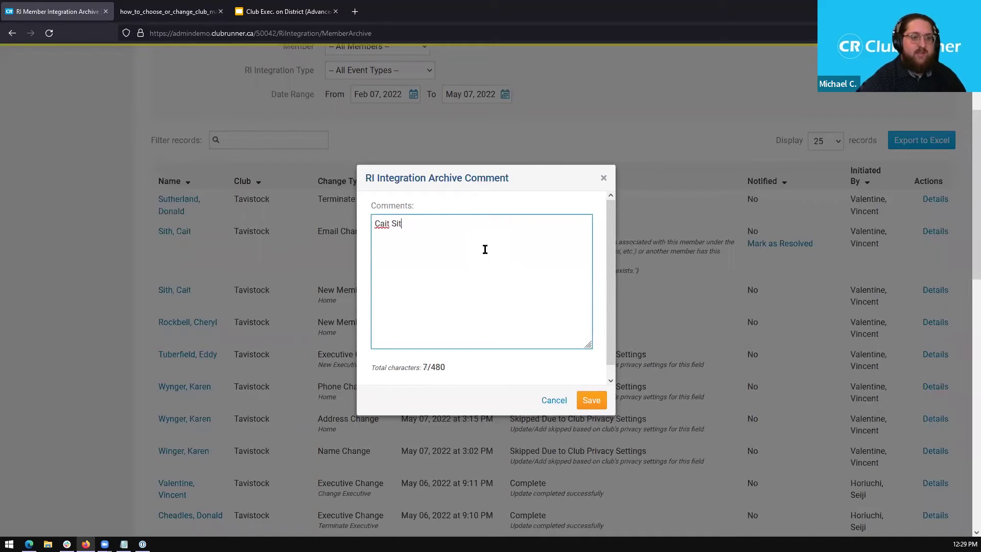
text(h was using th)
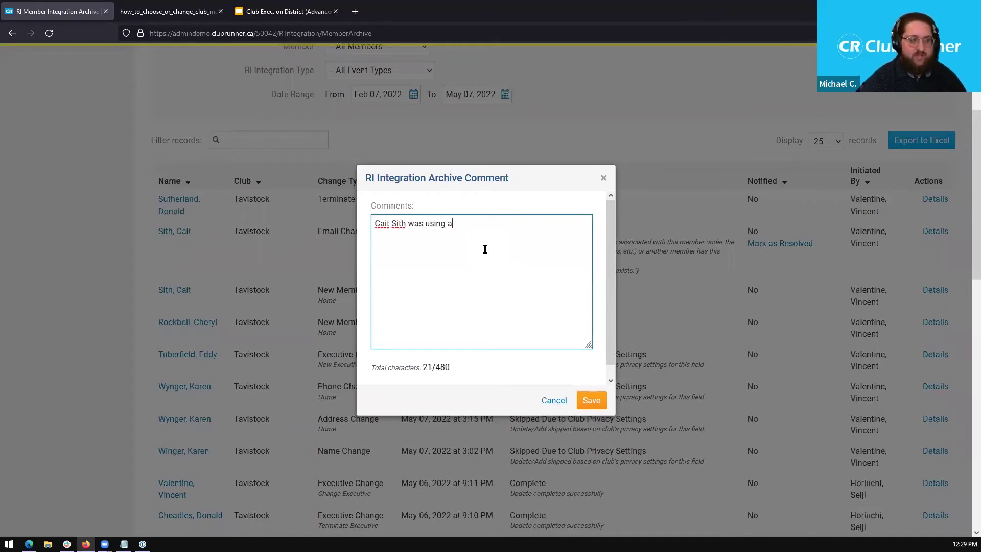
text(eir spou)
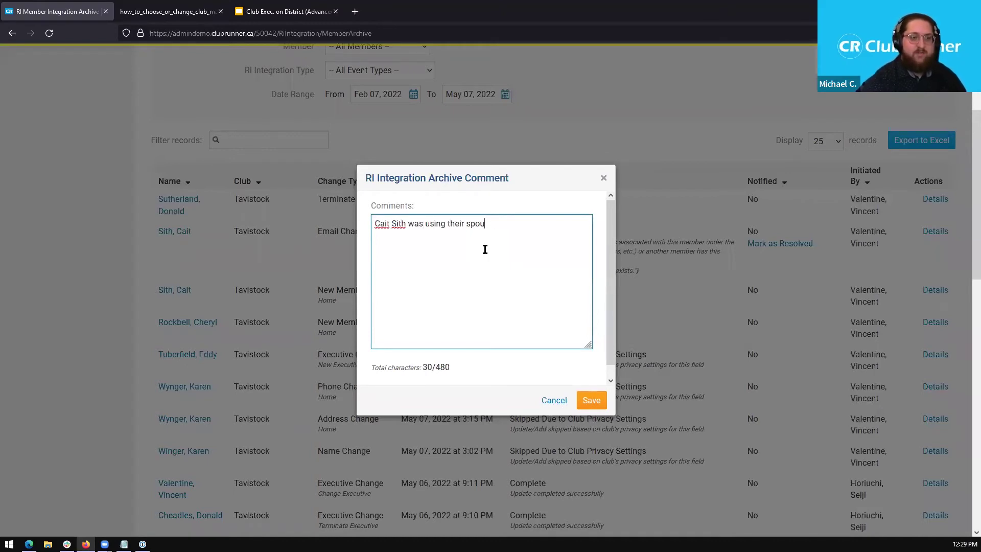
text(se's email addres)
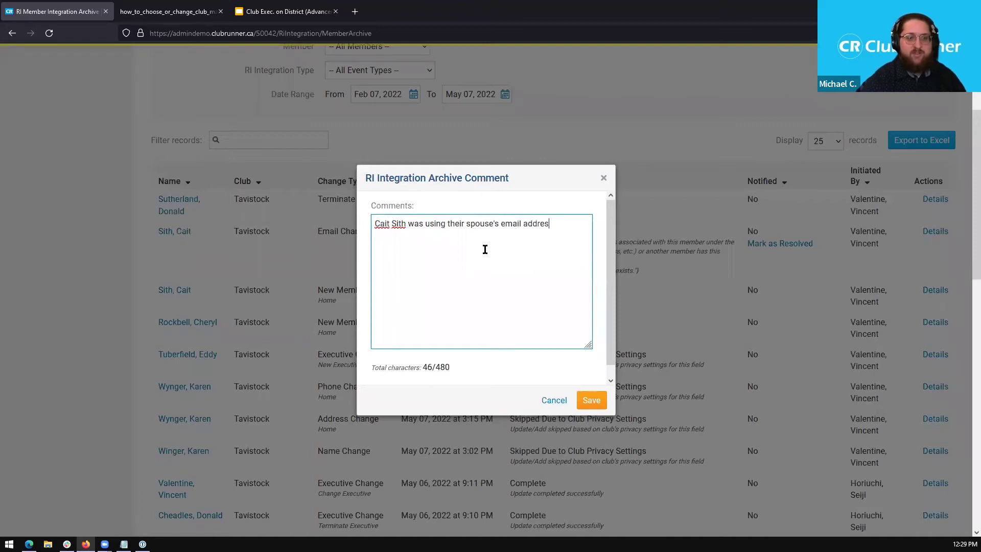
text(s. We creati)
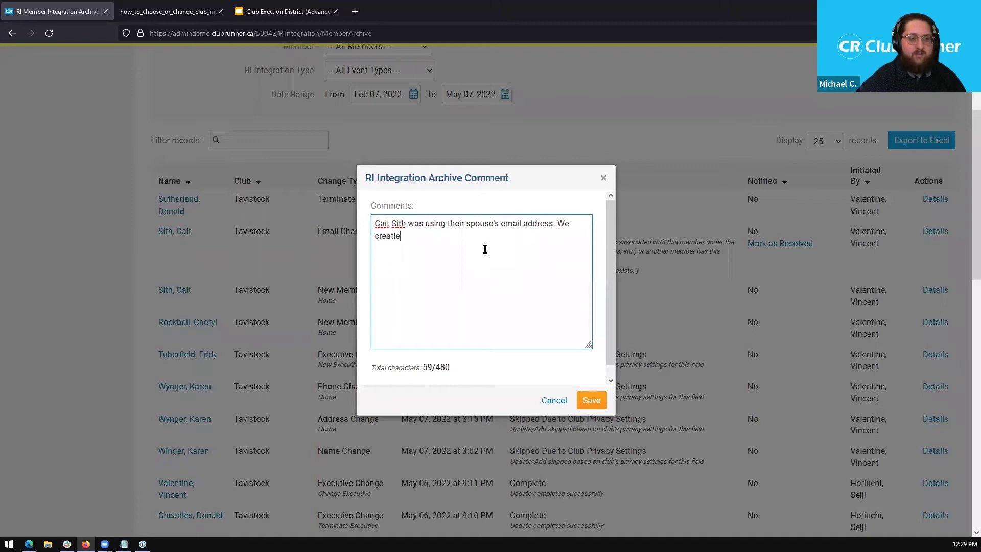
key(BackSpace)
text(ed a unique)
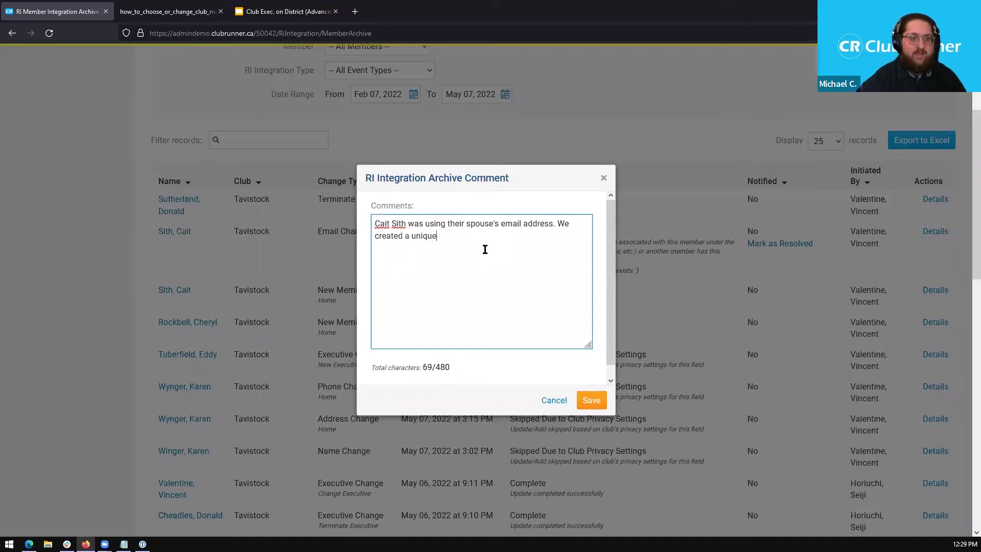
text( address for them an updated them)
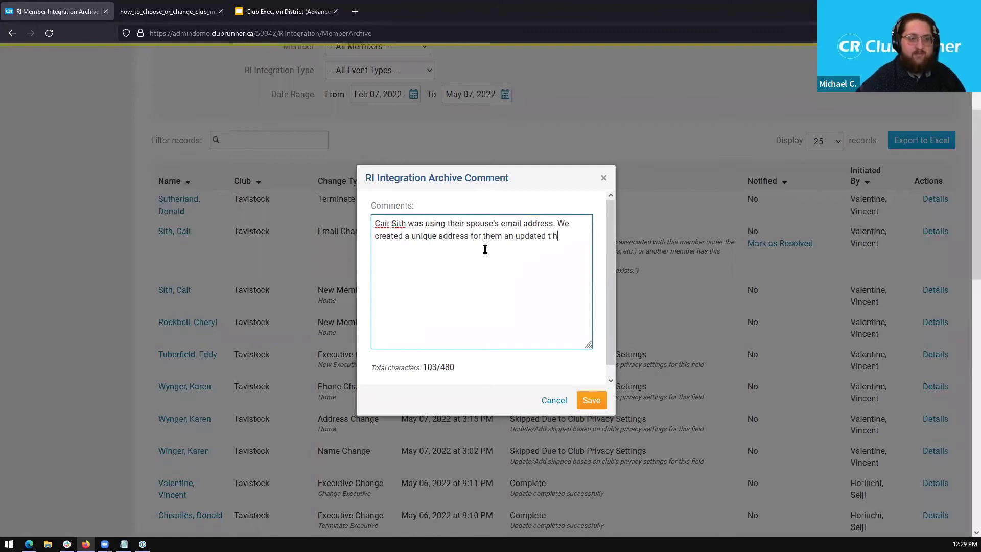
text(!)
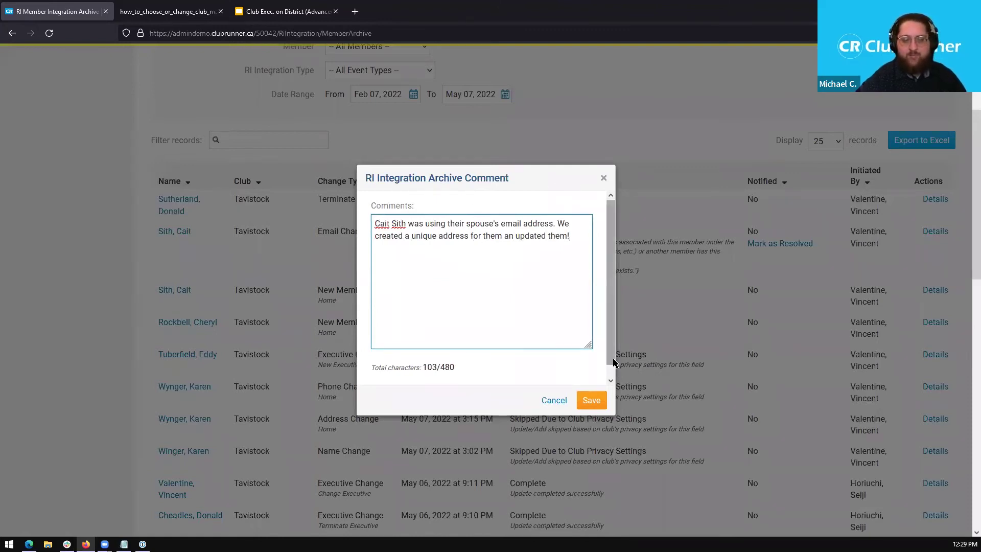
click(588, 399)
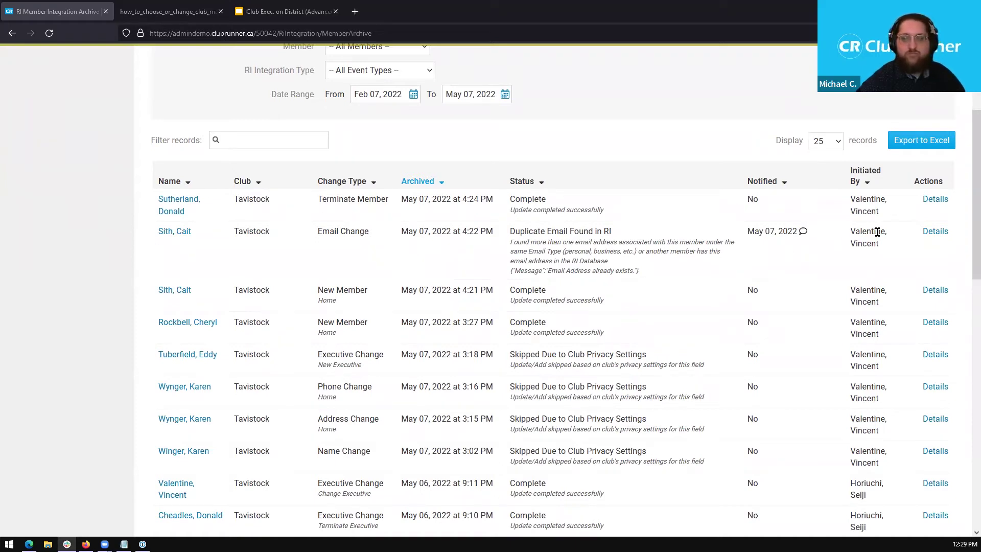
key(alt+Tab)
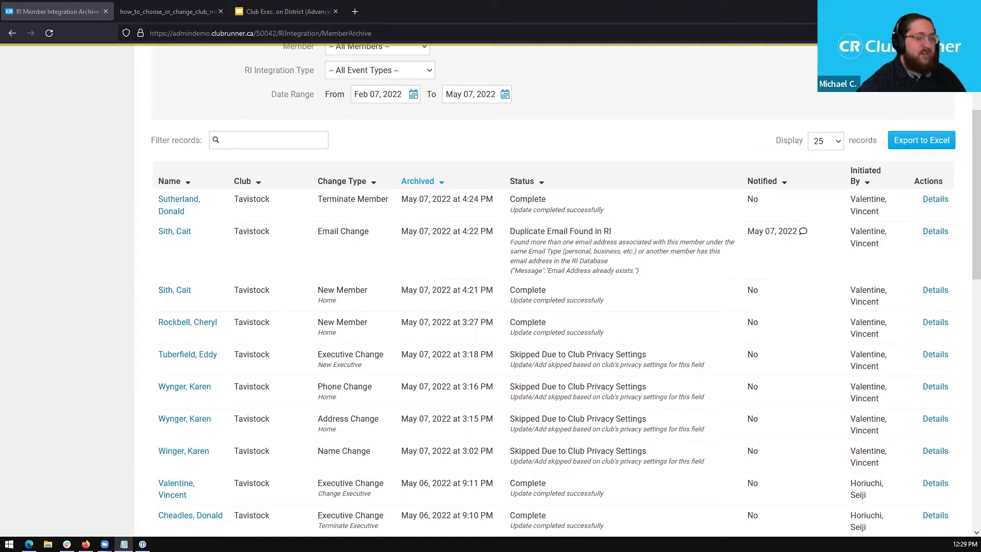
scroll(967, 215, up, 1)
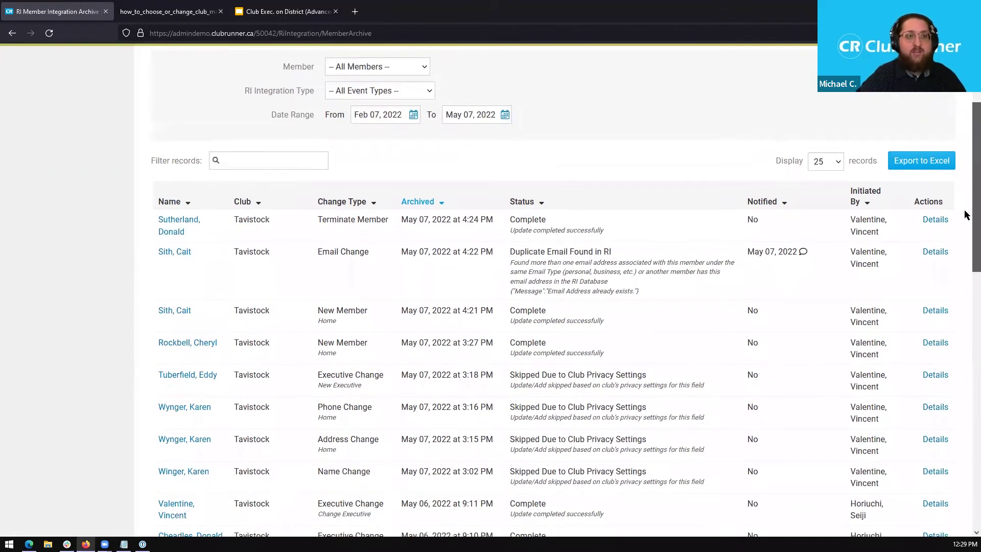
scroll(967, 214, up, 1)
scroll(967, 214, down, 1)
scroll(966, 204, up, 4)
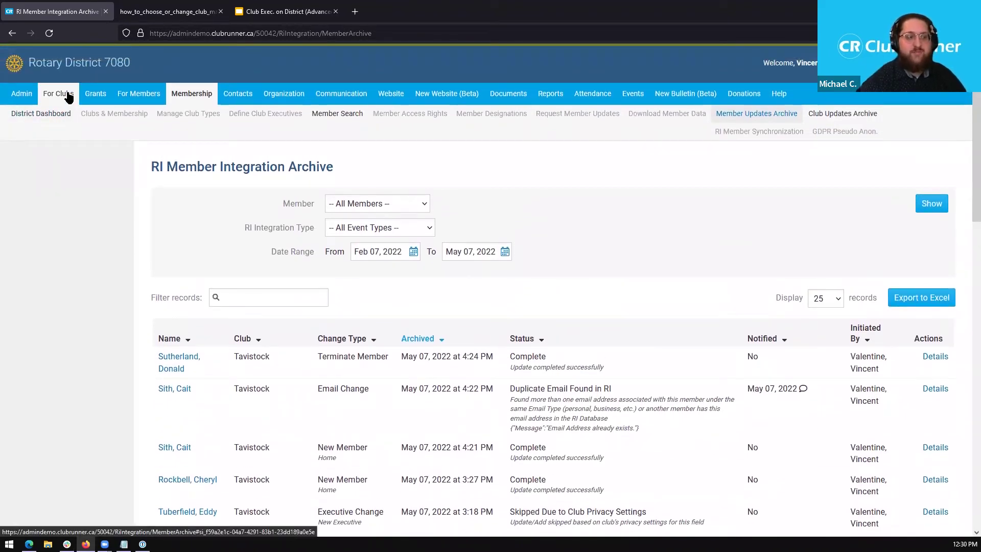
Open RI Member Synchronization for the club and scroll through the 19-member Members in Sync table.
click(68, 96)
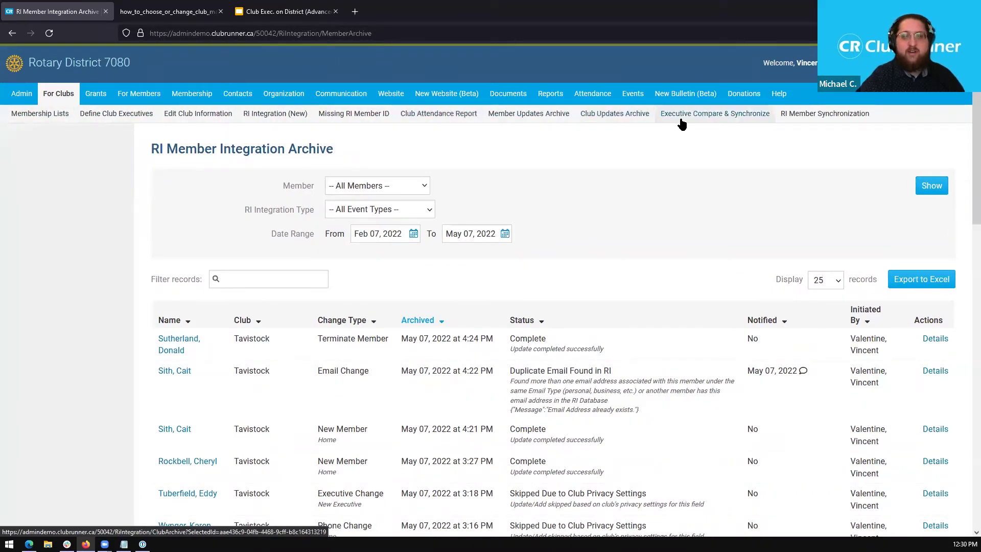
click(806, 117)
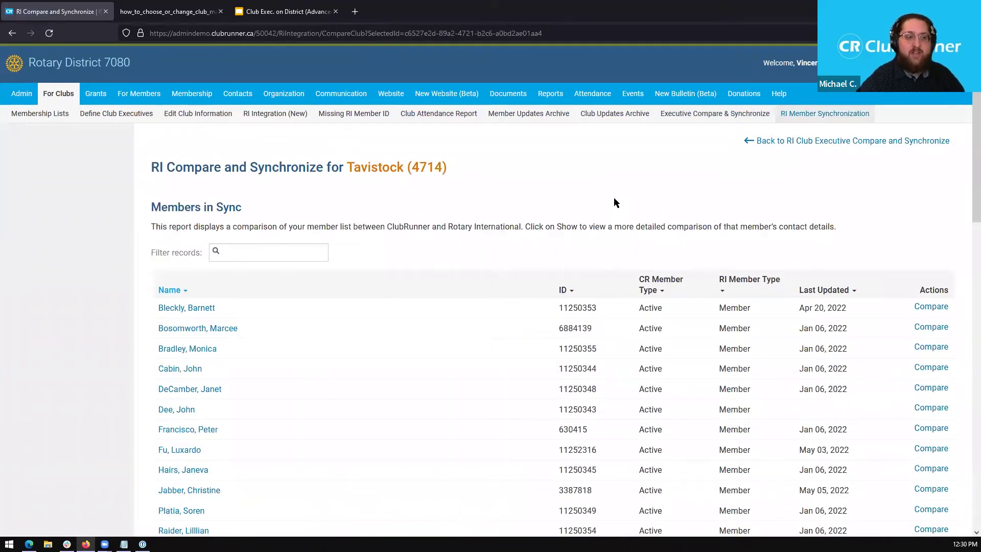
scroll(965, 133, down, 2)
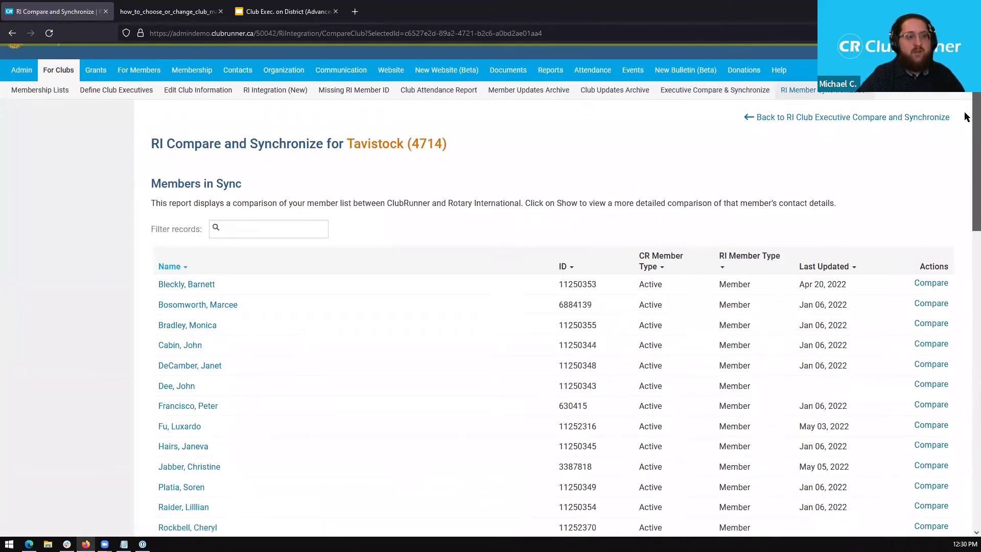
scroll(966, 133, down, 2)
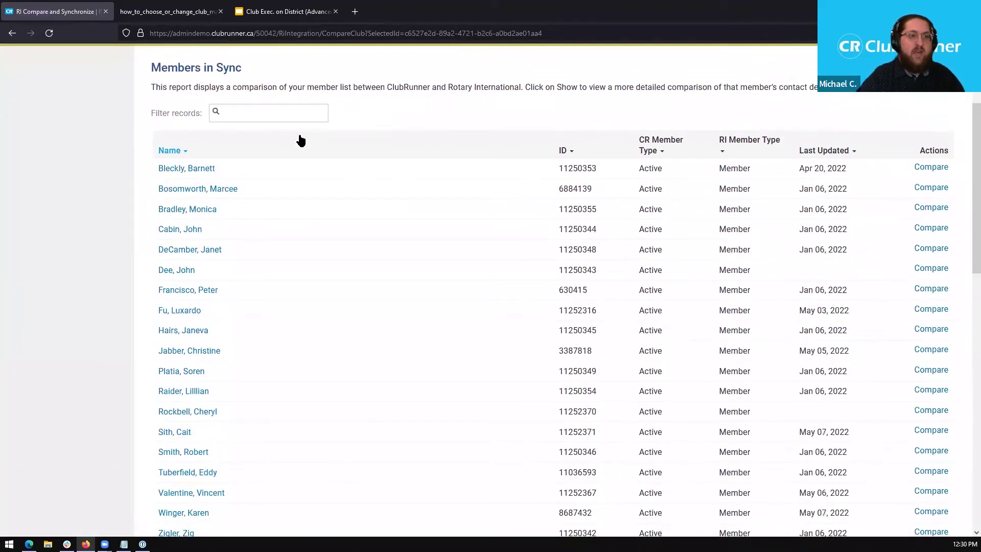
drag(151, 67, 250, 68)
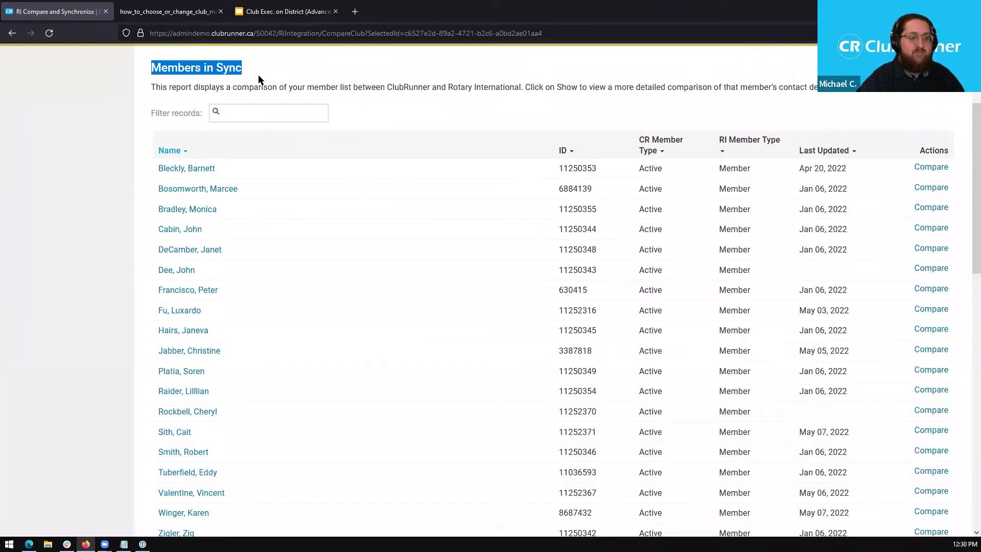
click(260, 72)
scroll(964, 166, down, 1)
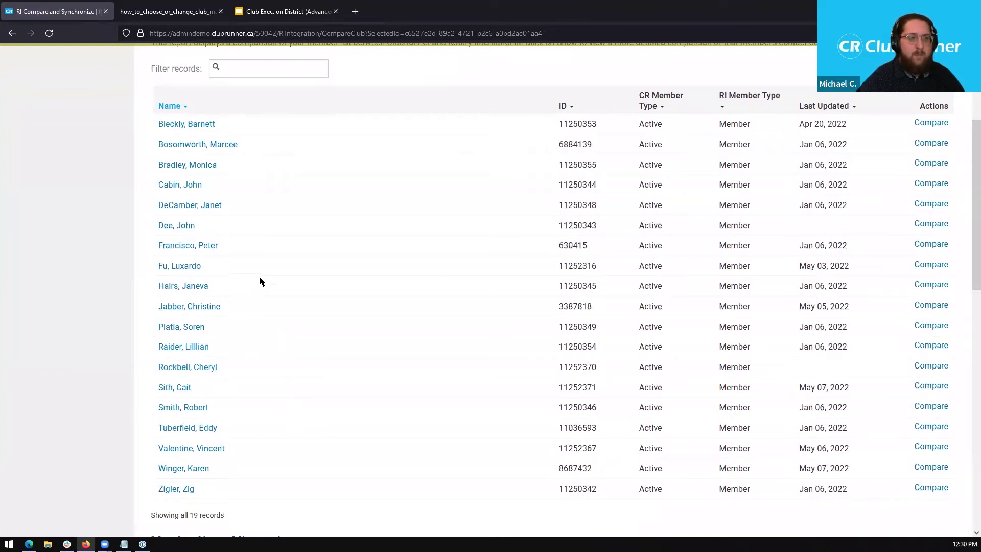
scroll(963, 251, up, 1)
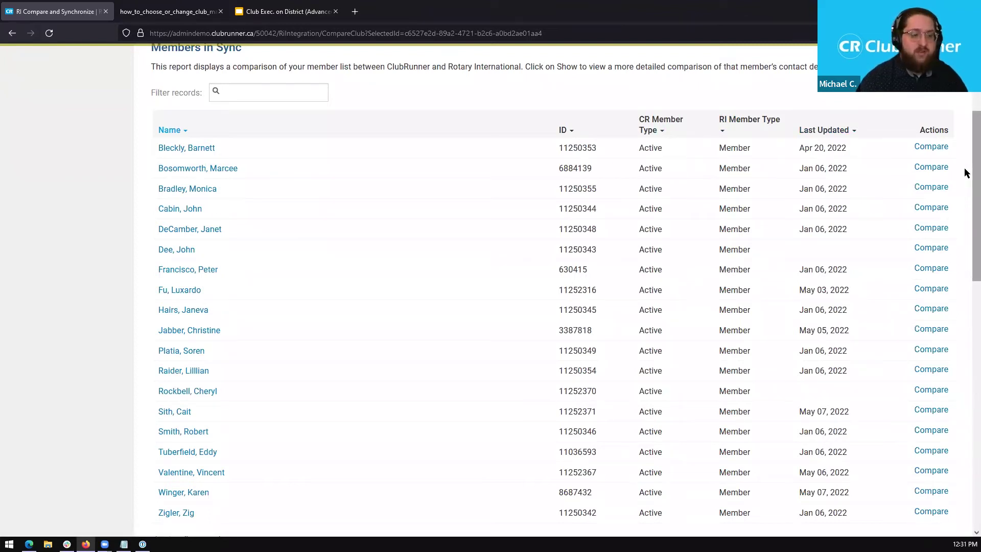
scroll(965, 173, down, 1)
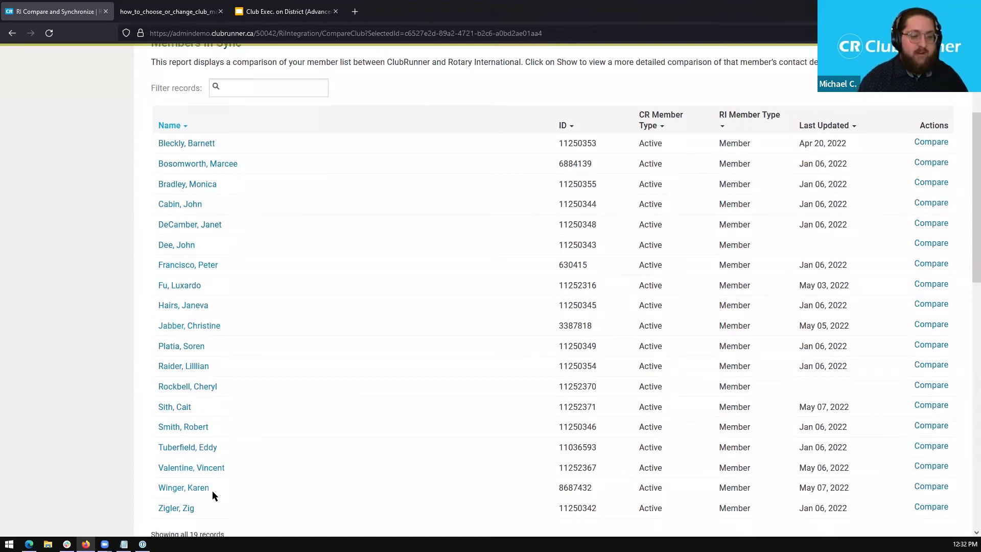
drag(151, 488, 222, 481)
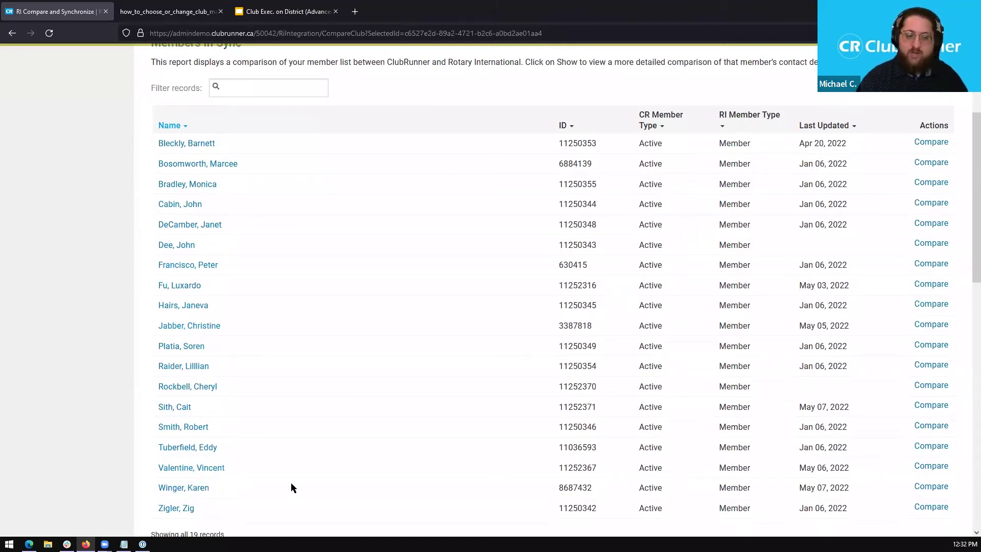
Open the Member Profile Comparison for the second-to-last member in Members in Sync.
click(937, 491)
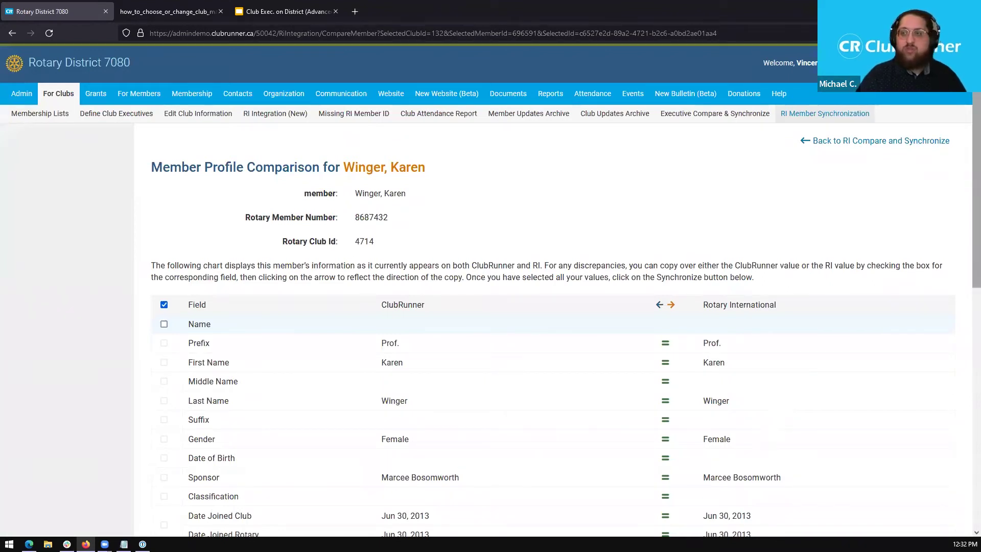
scroll(975, 205, down, 1)
scroll(967, 157, down, 3)
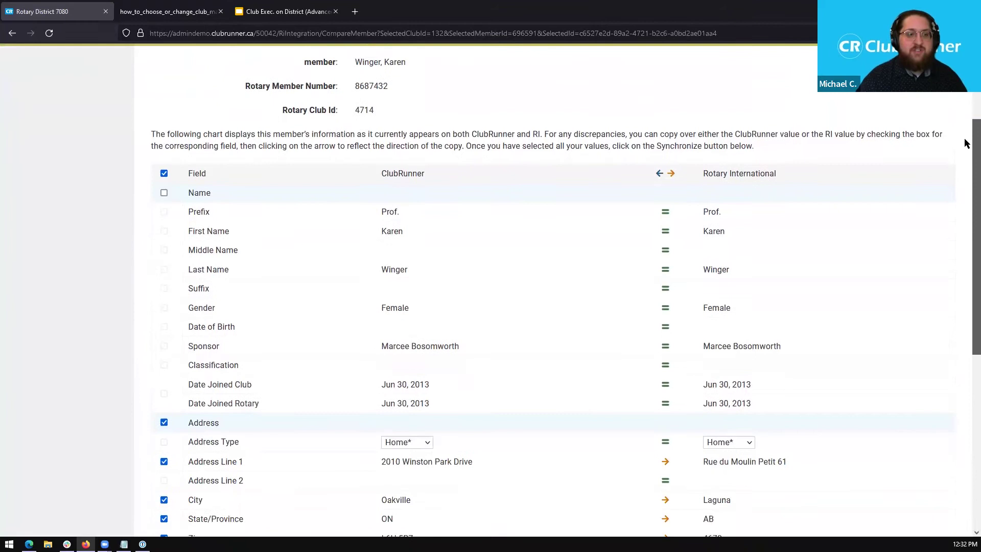
scroll(967, 157, down, 1)
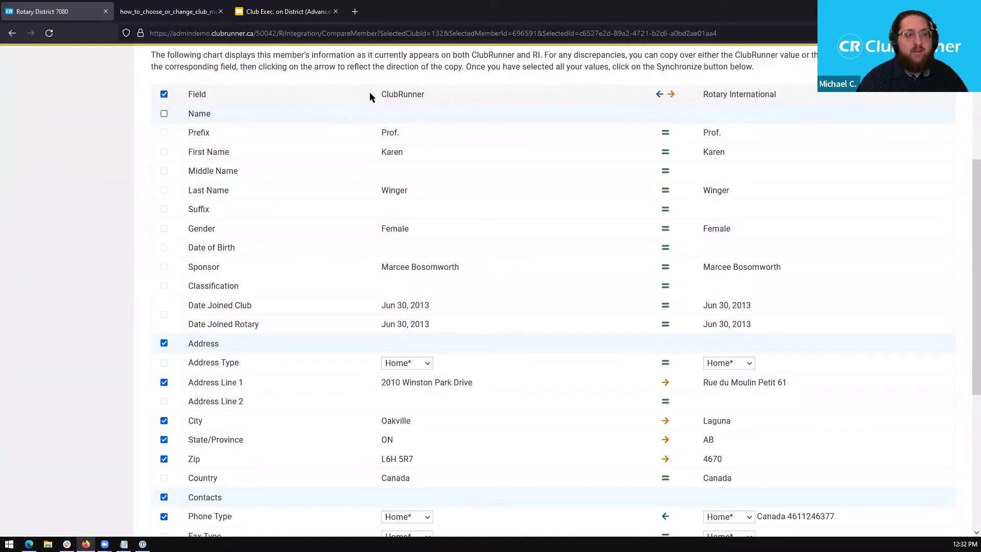
Highlight the Field and ClubRunner column headings and the ClubRunner first-name value.
double_click(190, 97)
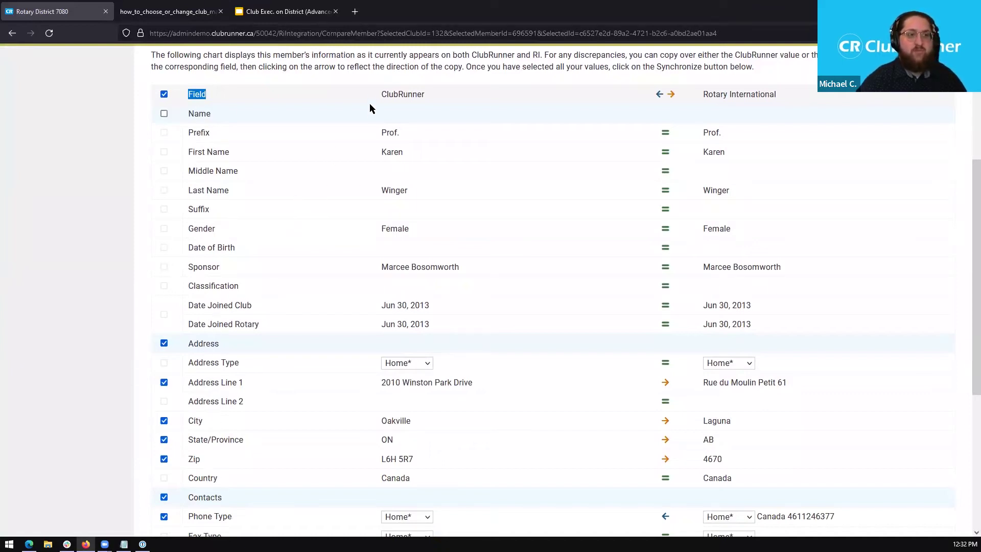
drag(368, 94, 443, 89)
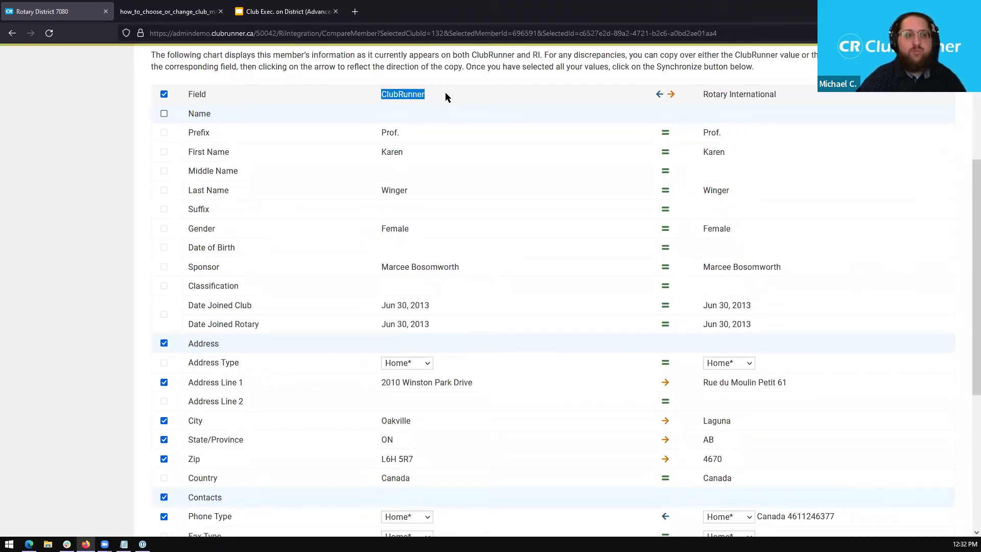
click(443, 93)
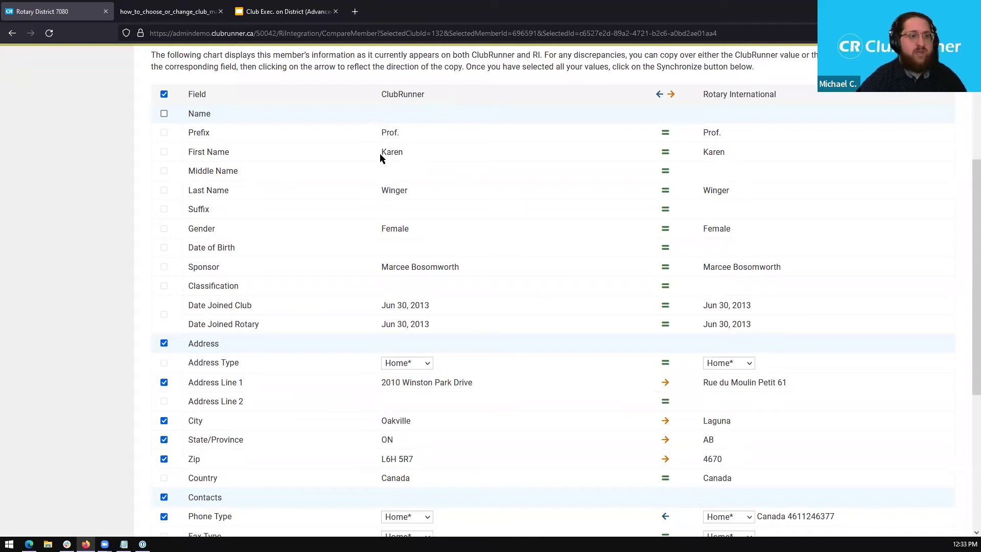
drag(377, 153, 436, 153)
drag(373, 190, 423, 190)
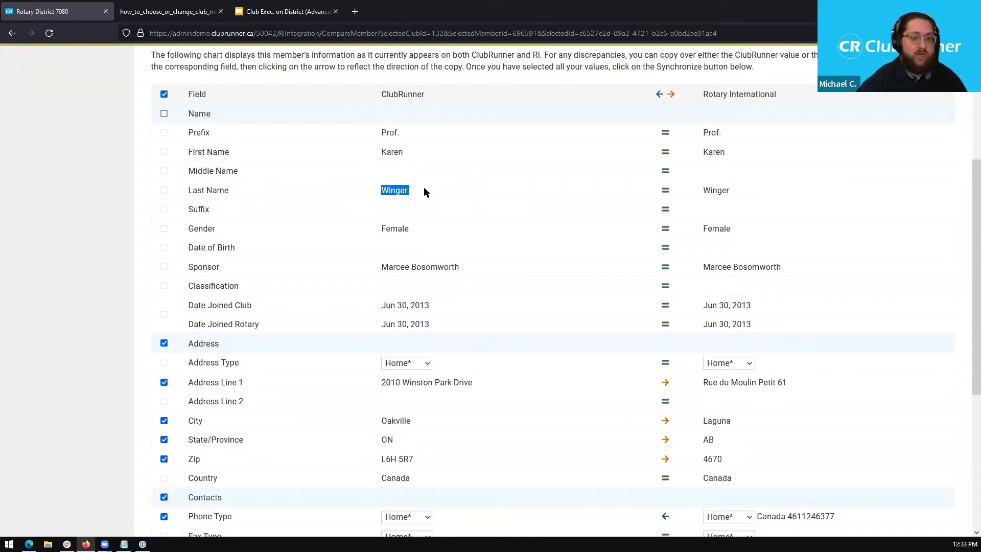
scroll(966, 255, down, 2)
scroll(966, 255, down, 3)
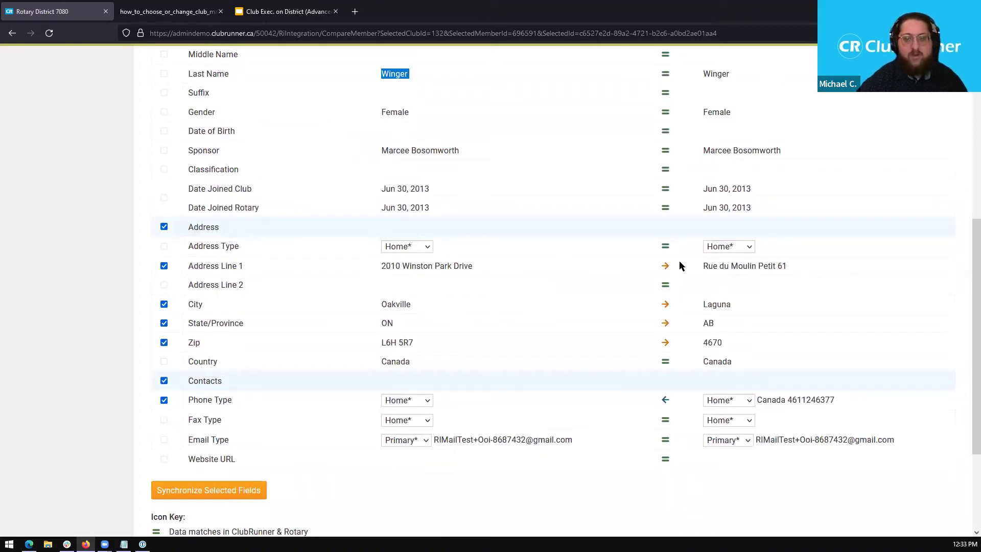
scroll(964, 285, up, 5)
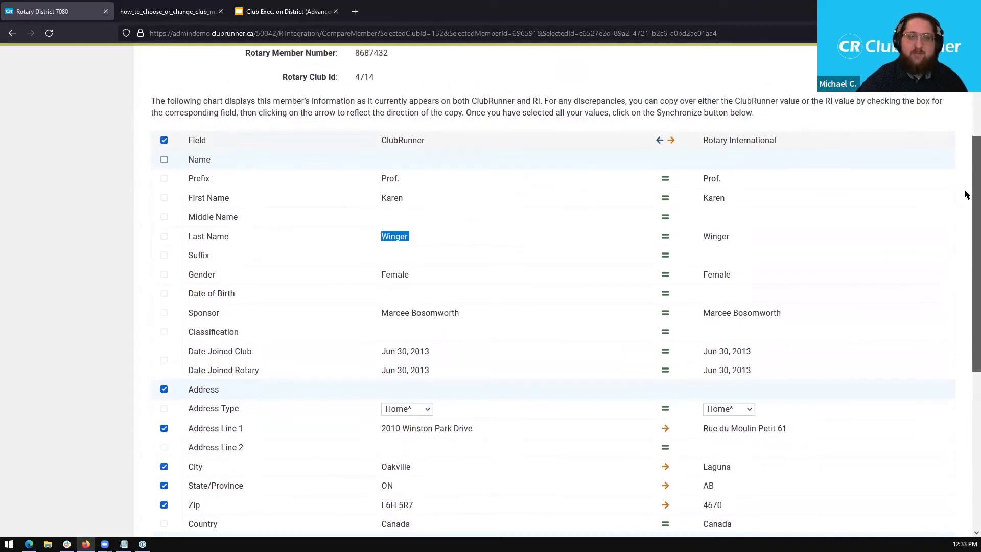
scroll(965, 170, up, 1)
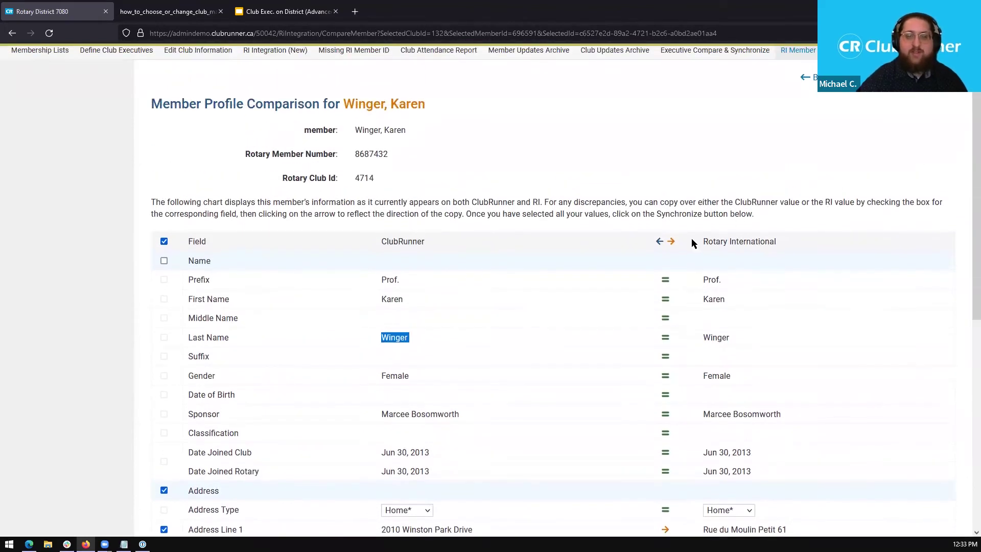
drag(698, 240, 790, 238)
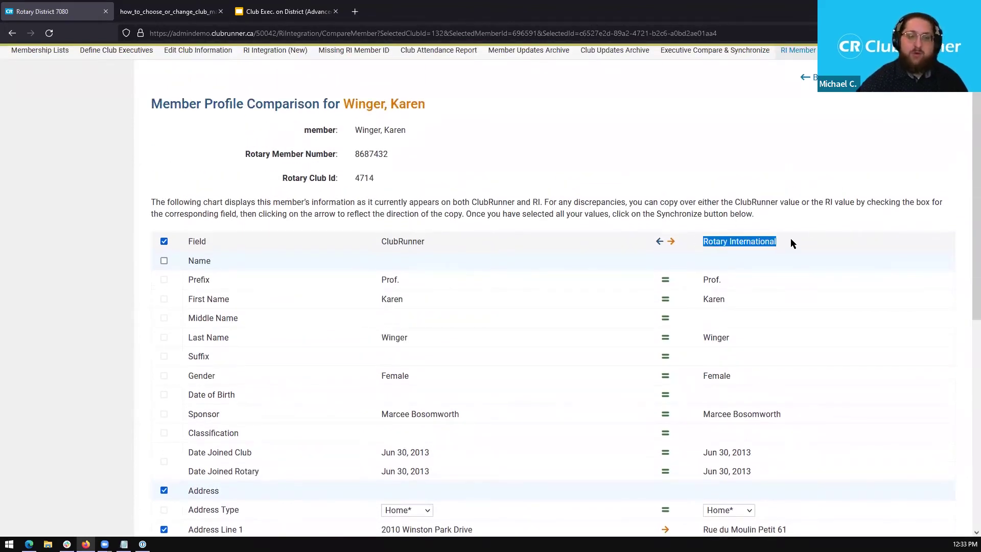
click(791, 238)
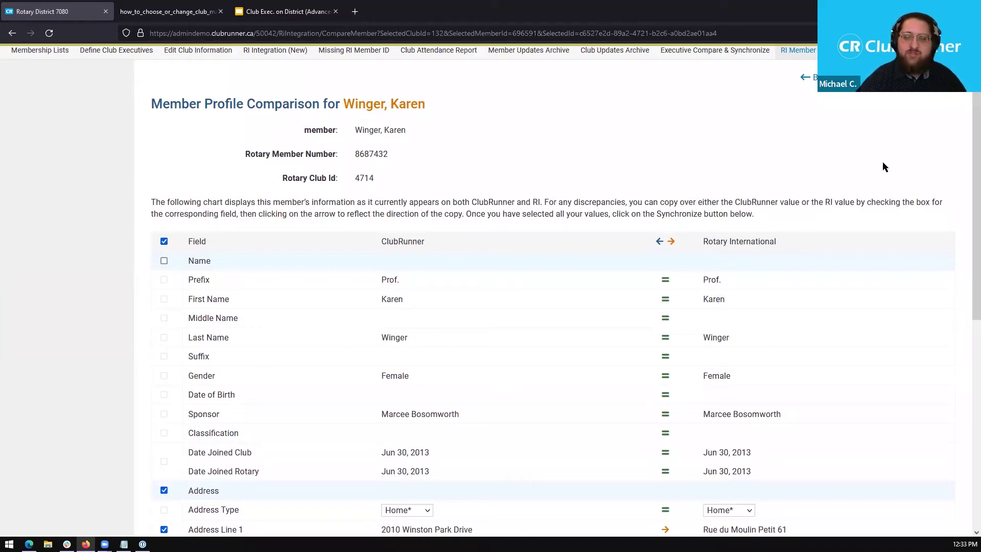
scroll(966, 150, down, 2)
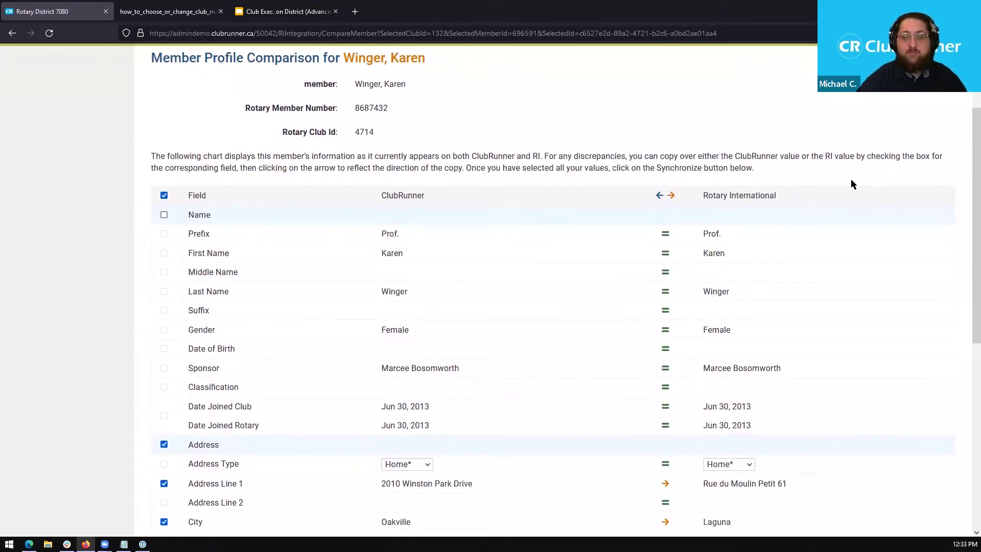
drag(691, 254, 731, 255)
drag(703, 300, 746, 299)
click(746, 299)
scroll(963, 221, down, 5)
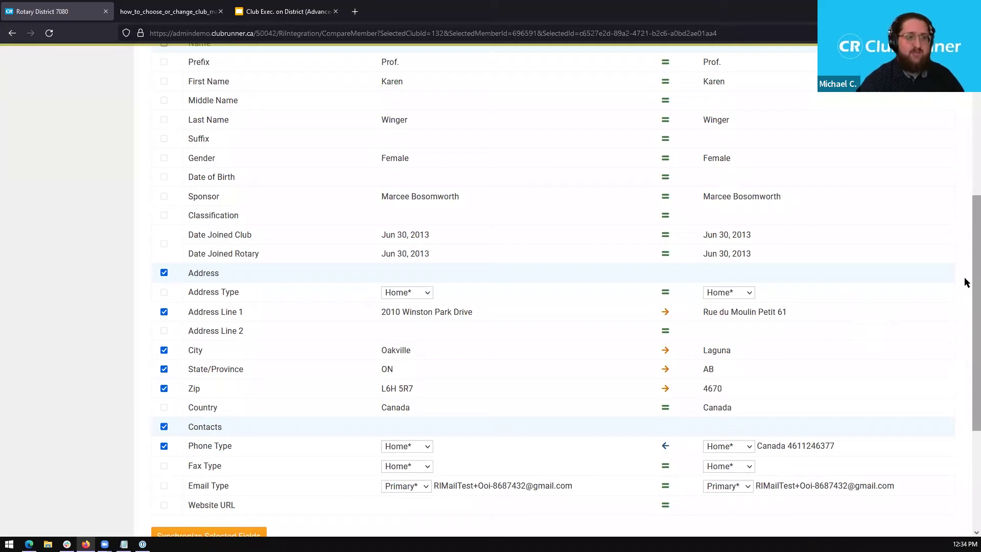
drag(965, 283, 966, 239)
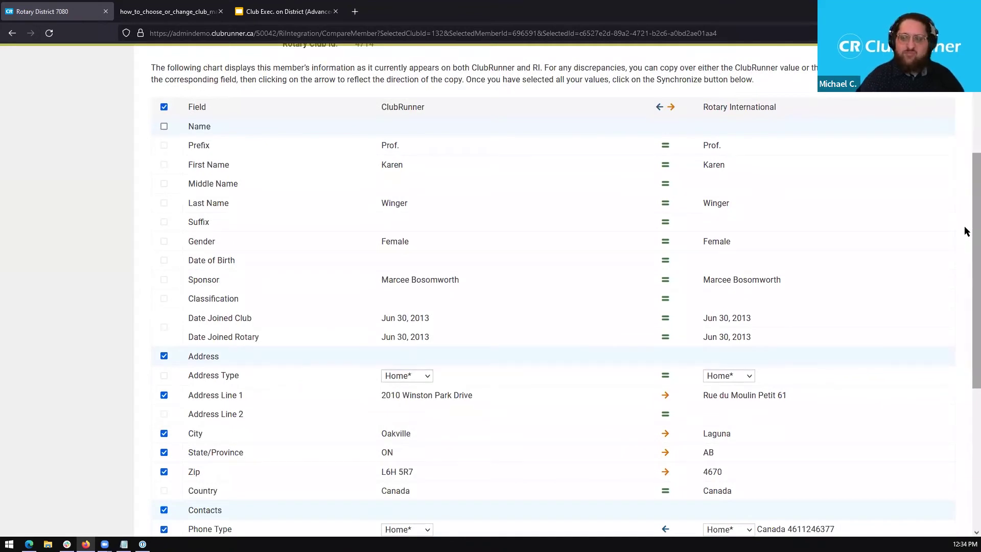
scroll(965, 239, down, 1)
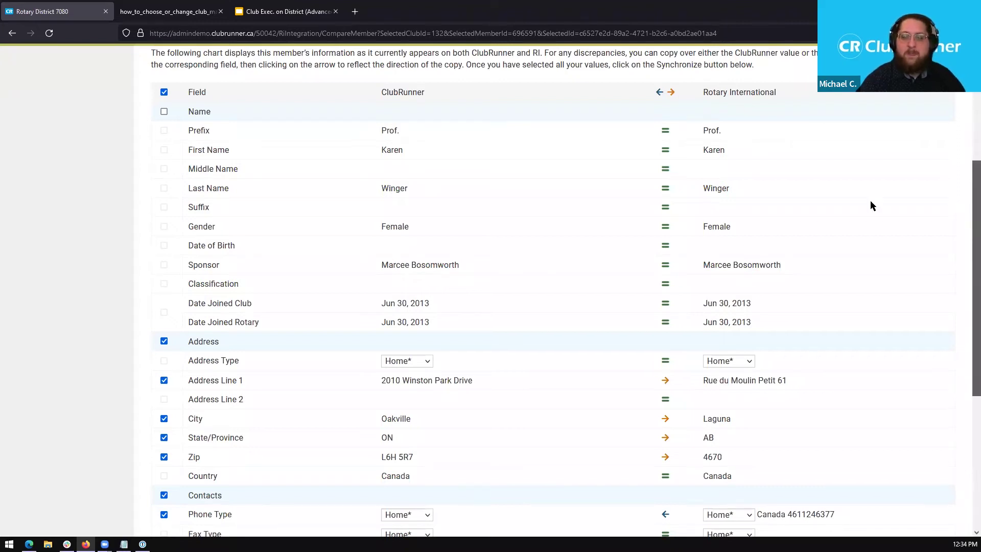
scroll(870, 206, down, 1)
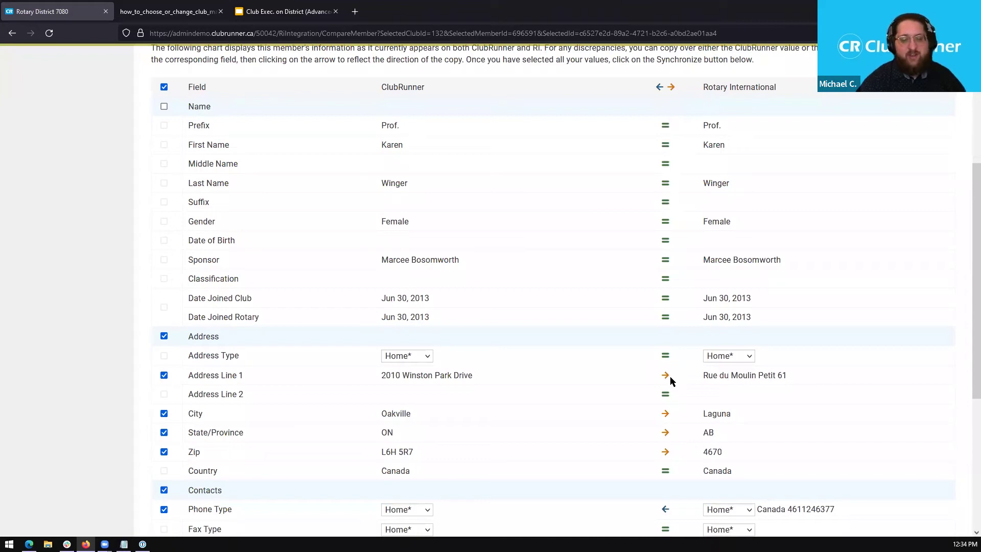
scroll(667, 368, down, 4)
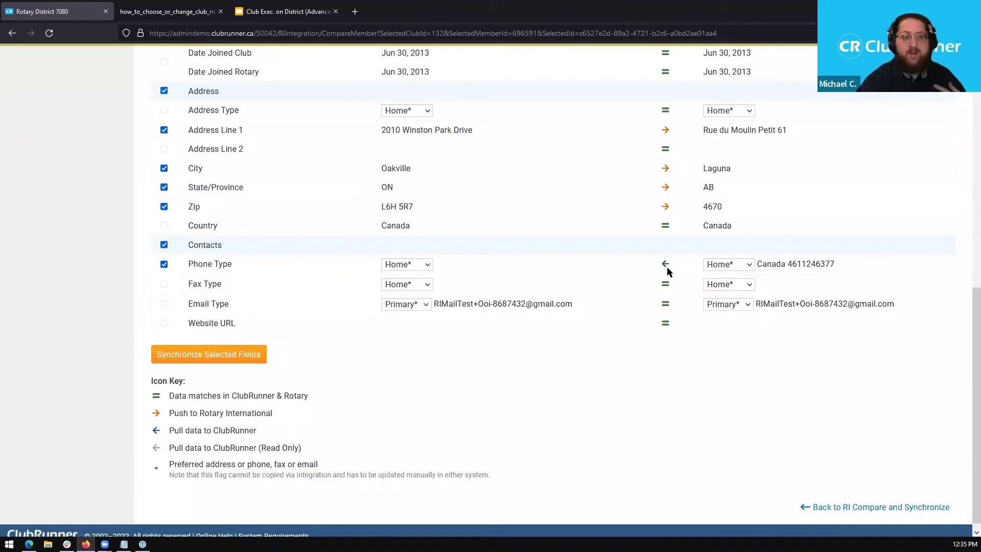
scroll(668, 268, up, 4)
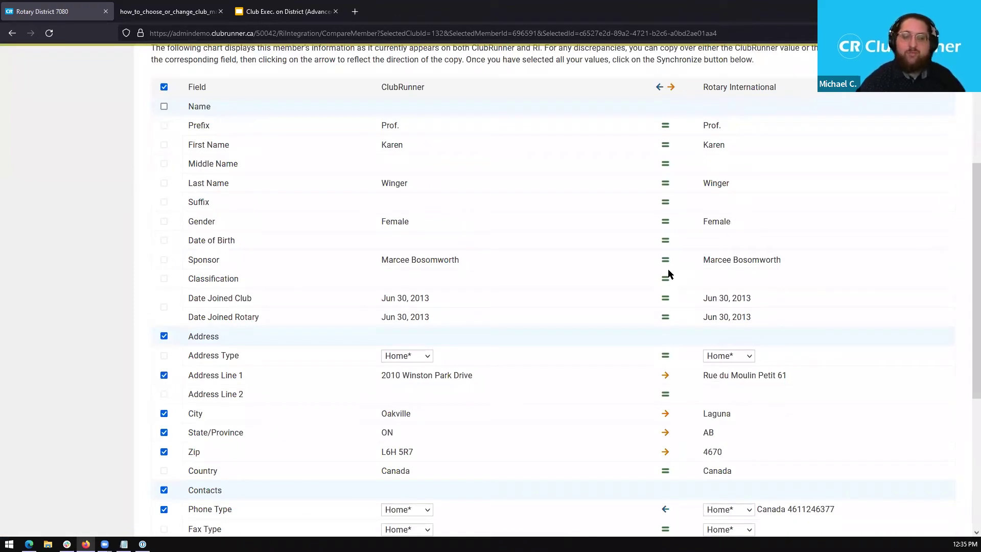
drag(965, 203, 965, 253)
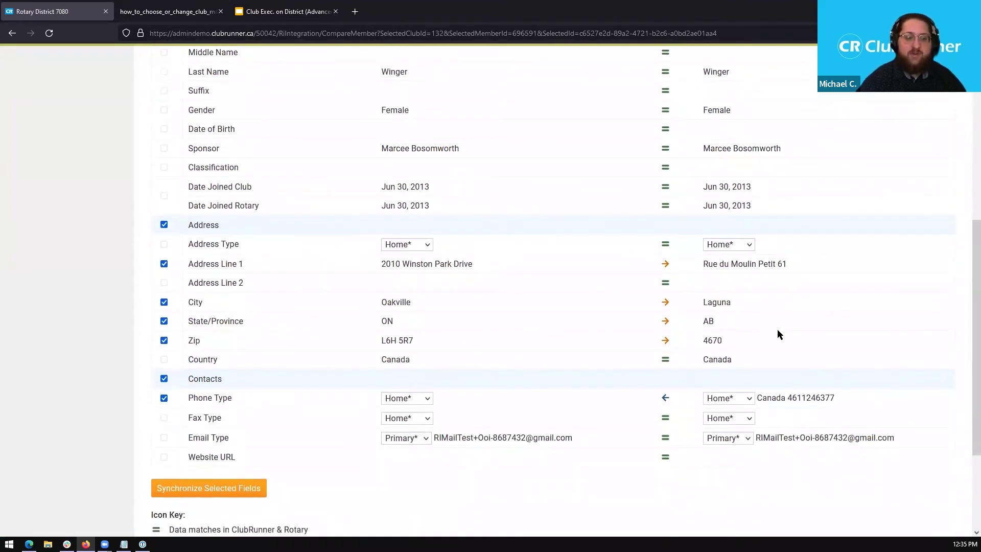
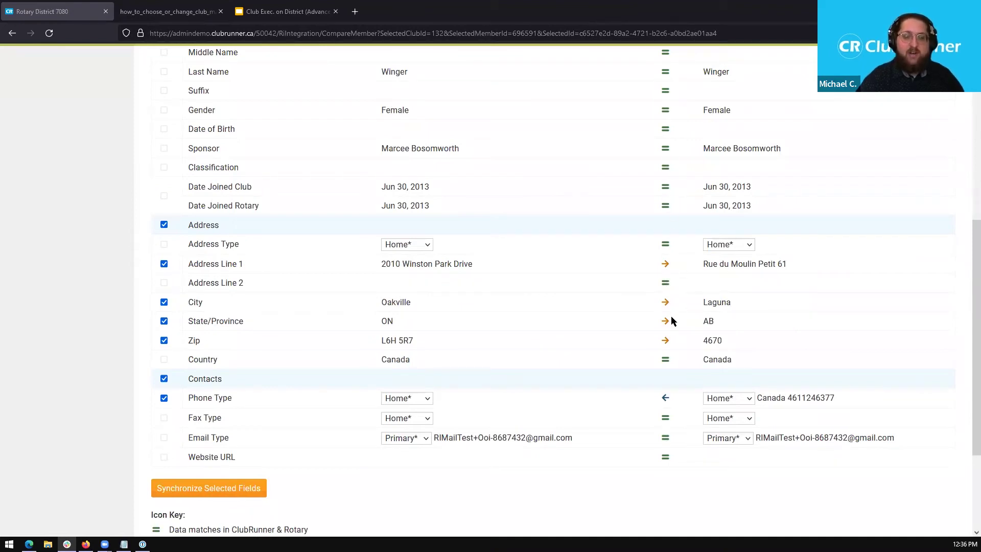
Toggle the Address Line 1, City, State/Province and Zip sync arrows to pull from Rotary.
click(665, 264)
click(666, 302)
click(666, 321)
click(665, 340)
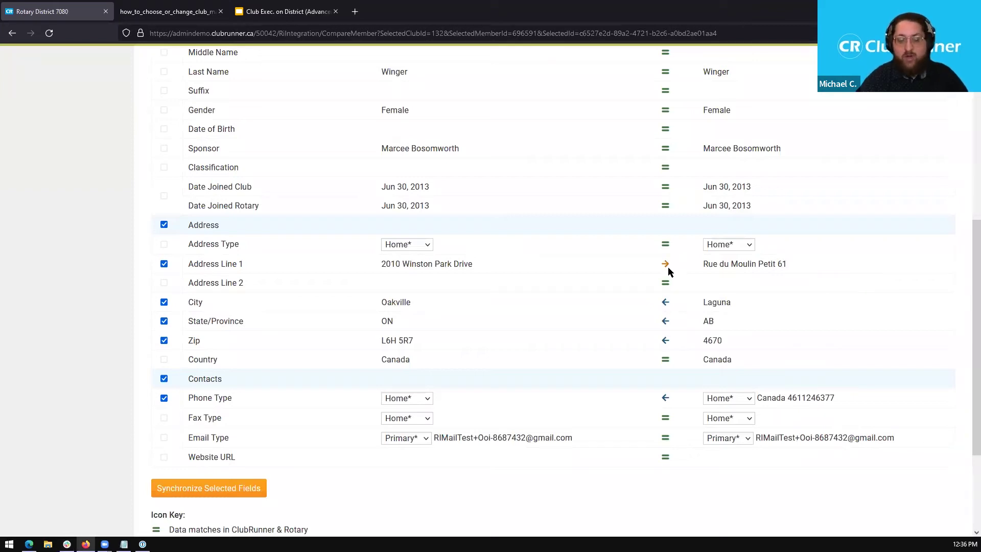
click(665, 263)
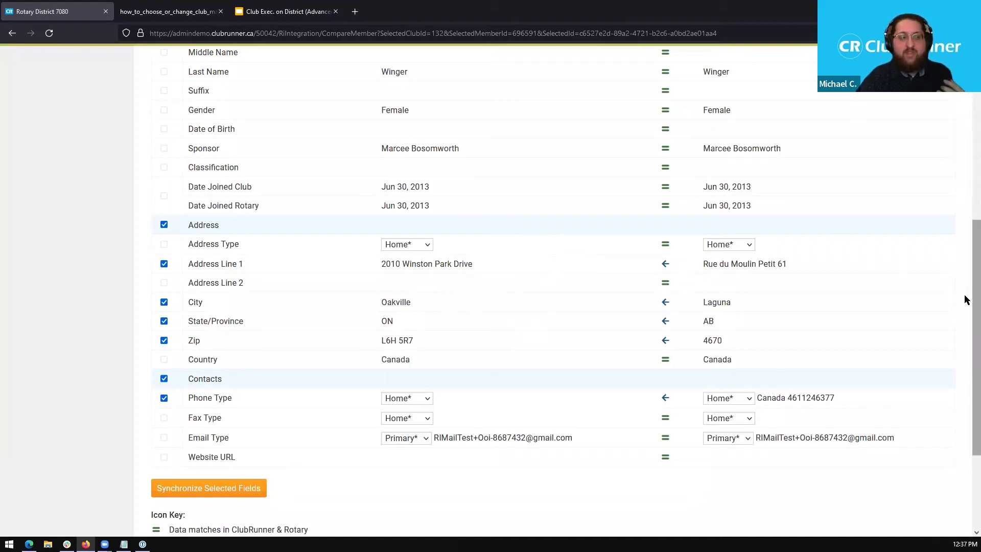
scroll(964, 304, up, 1)
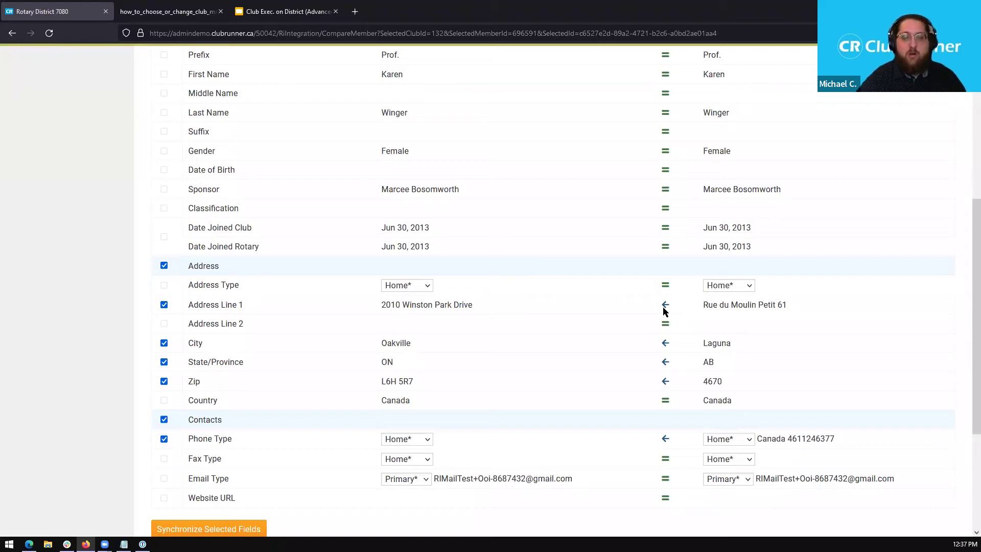
Switch those four address rows to orange push arrows and start synchronizing the selected fields.
click(666, 305)
click(666, 343)
click(665, 363)
click(665, 382)
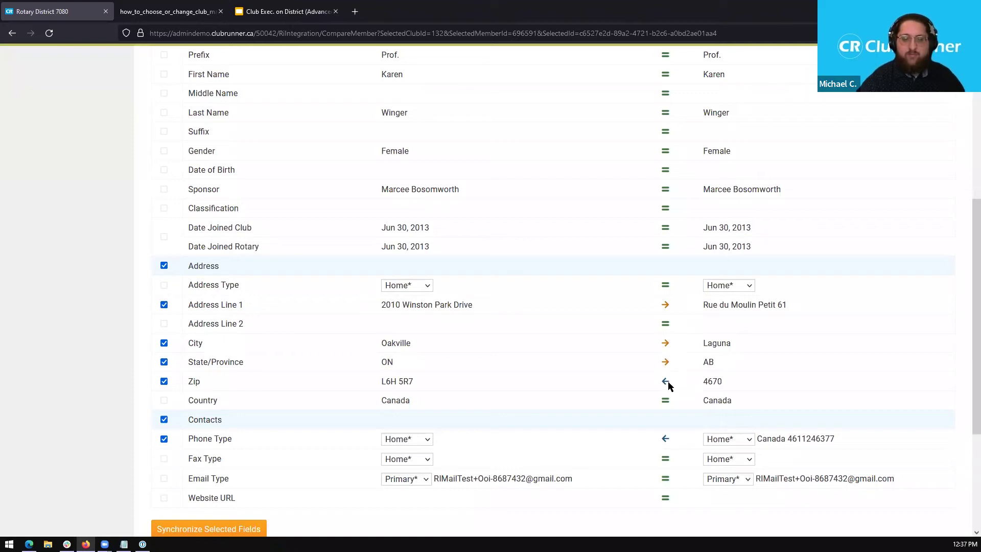
drag(964, 280, 965, 316)
scroll(963, 321, down, 1)
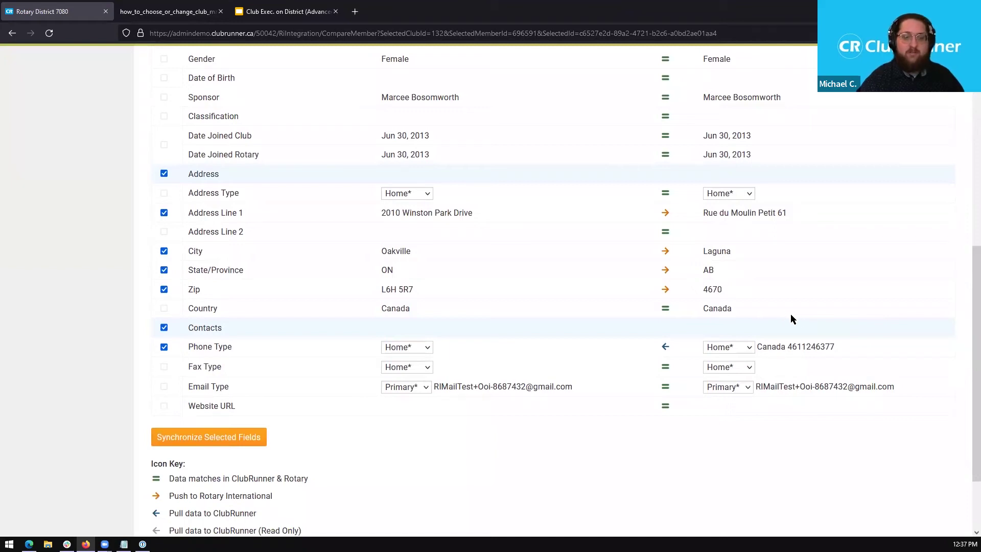
click(261, 438)
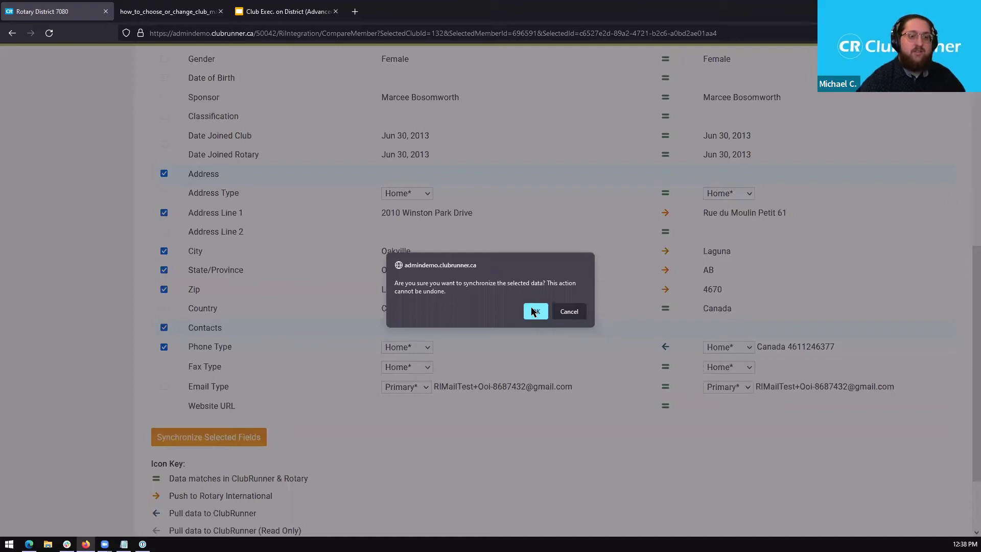
Confirm the sync so the address changes are scheduled for Rotary within 24 hours.
click(534, 312)
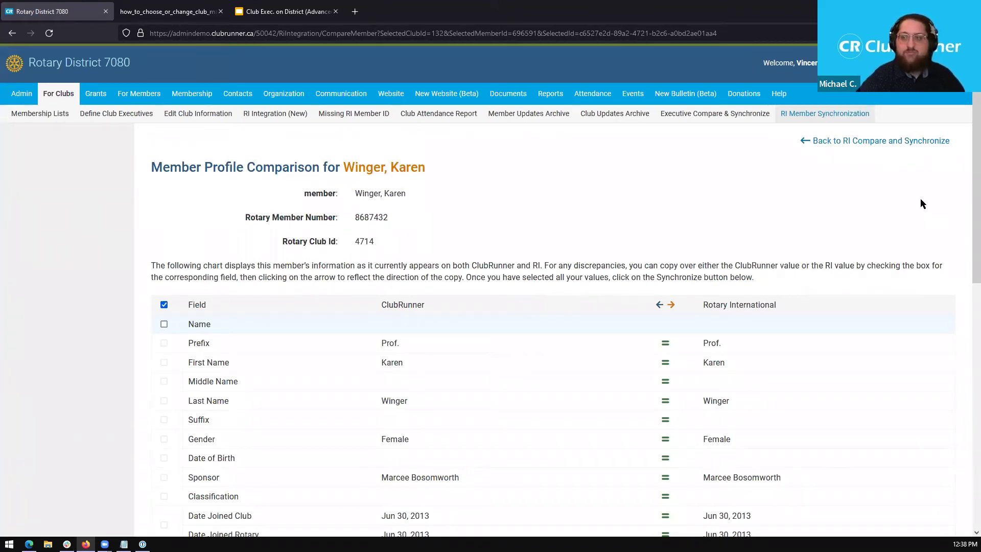
drag(966, 143, 963, 308)
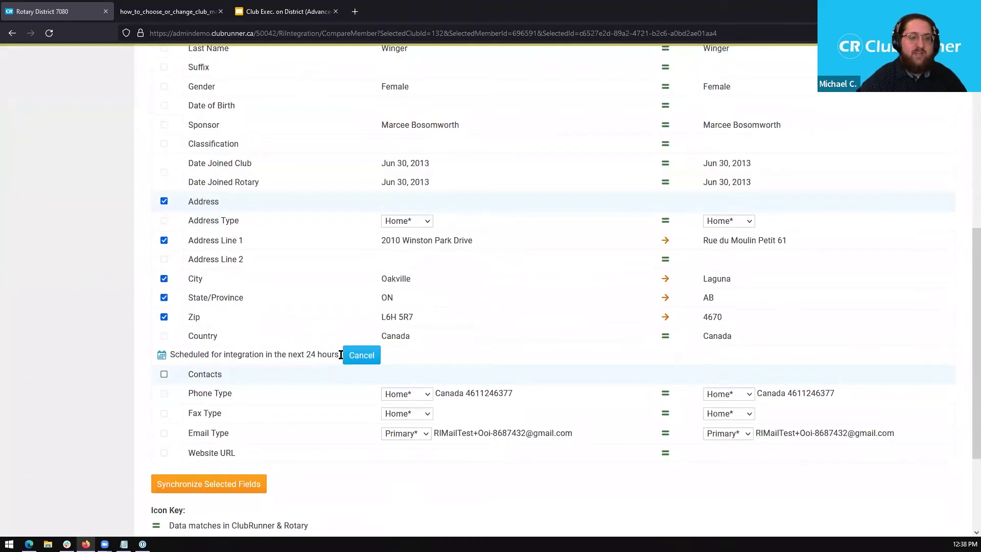
drag(340, 354, 169, 357)
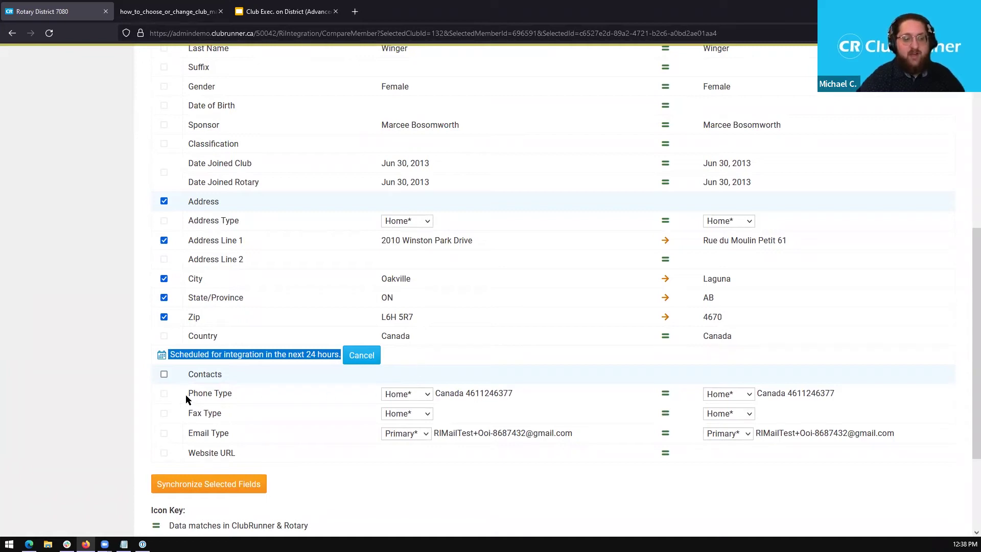
drag(185, 394, 292, 389)
click(508, 399)
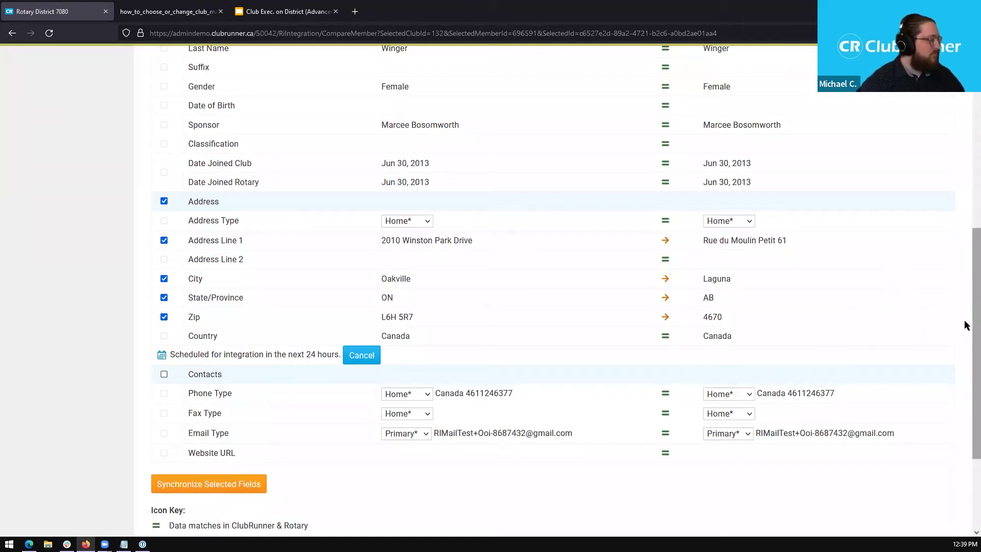
scroll(965, 322, up, 2)
drag(965, 321, 964, 158)
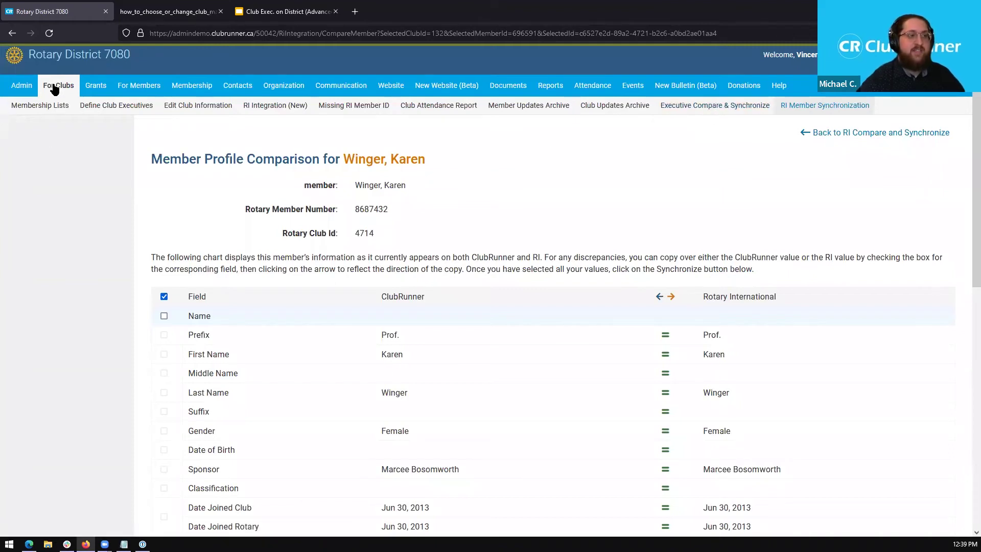
Open Executive Compare & Synchronize for Tavistock and review the Club President entry.
click(696, 110)
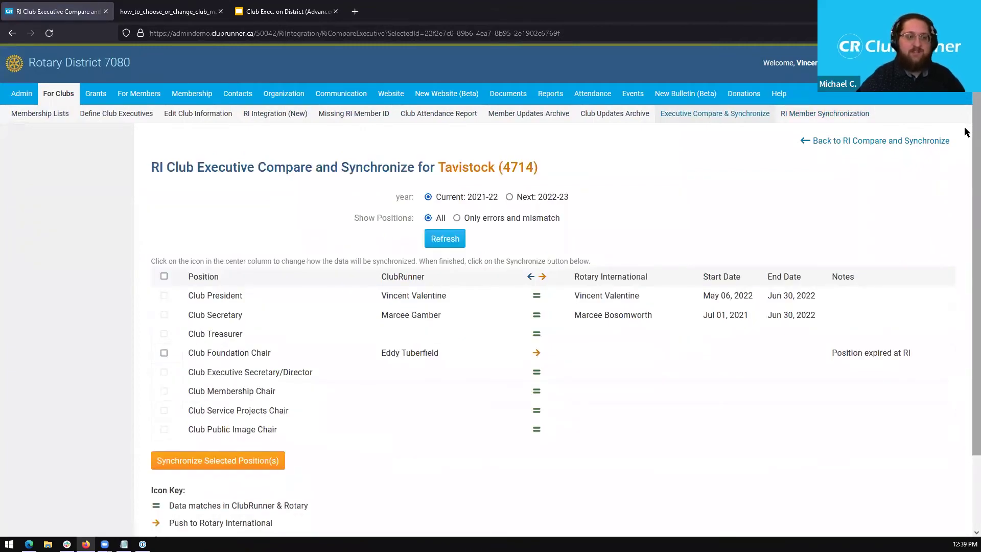
scroll(965, 132, down, 1)
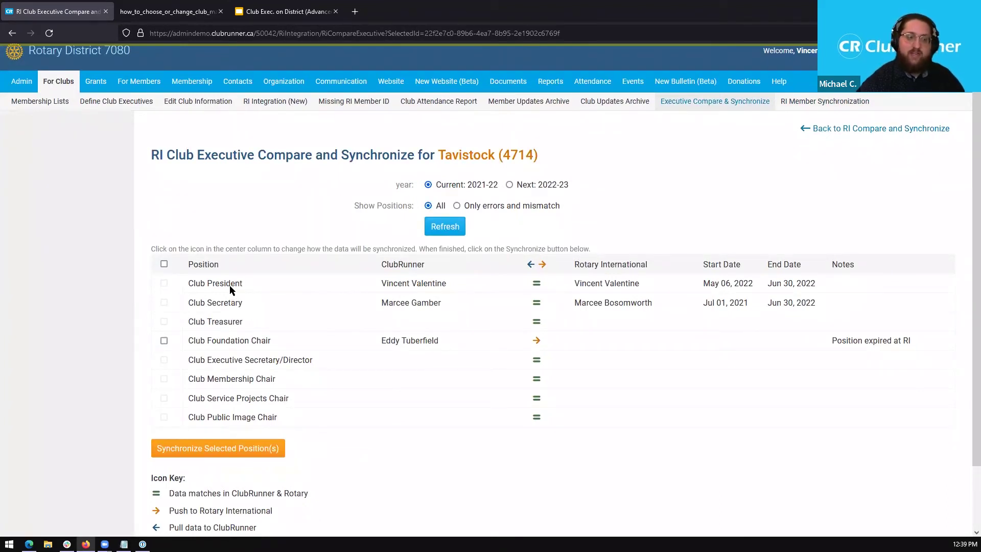
drag(388, 282, 458, 284)
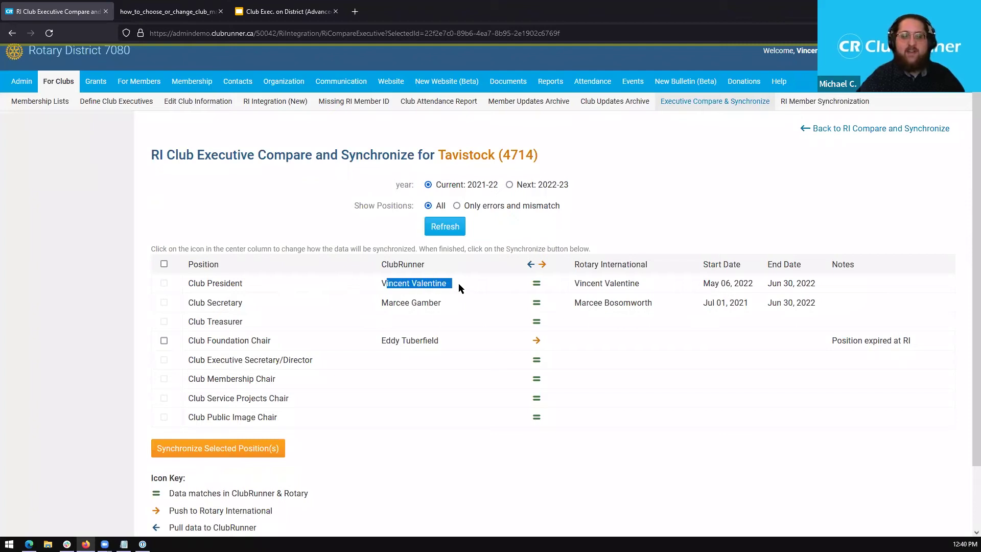
click(457, 284)
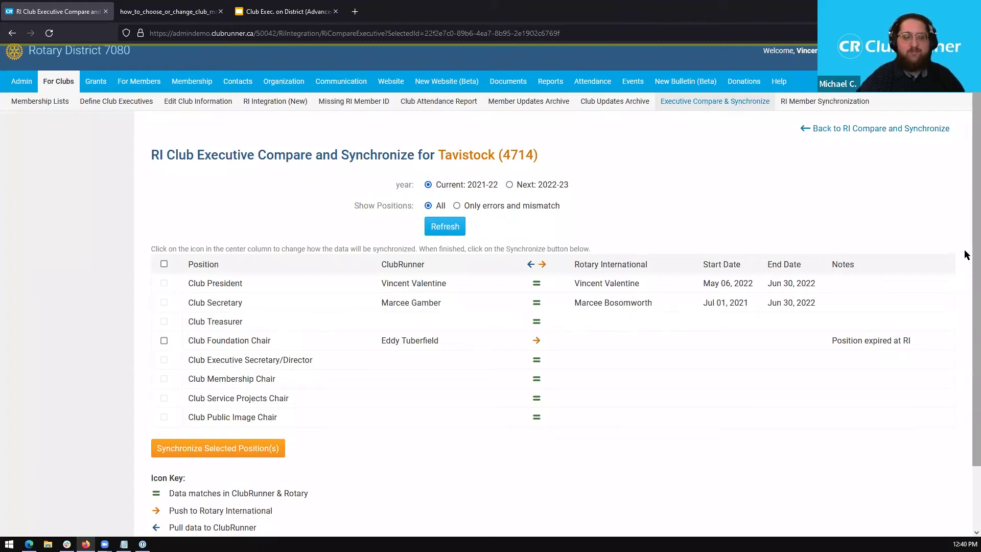
scroll(967, 255, down, 1)
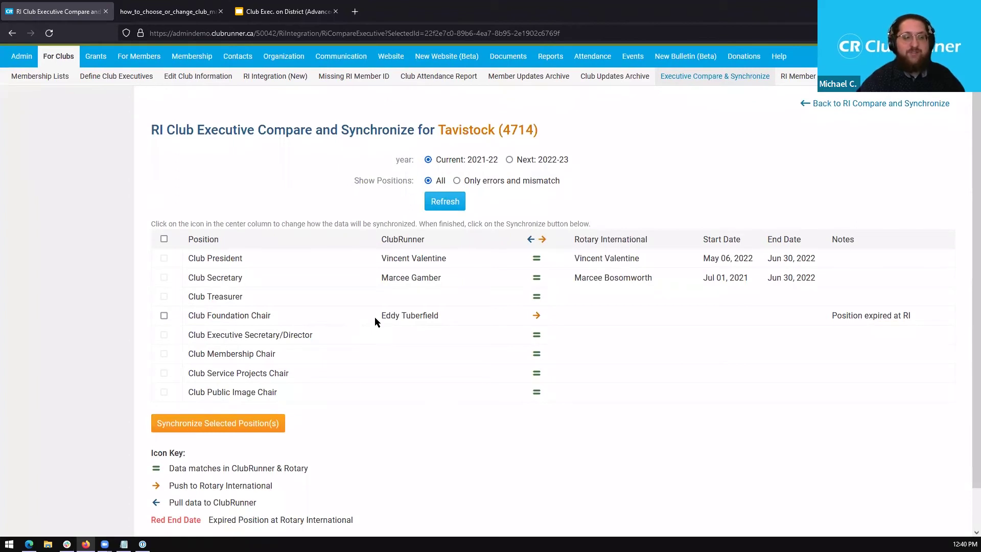
Set the Club Foundation Chair arrow to push to Rotary and tick its checkbox.
triple_click(237, 315)
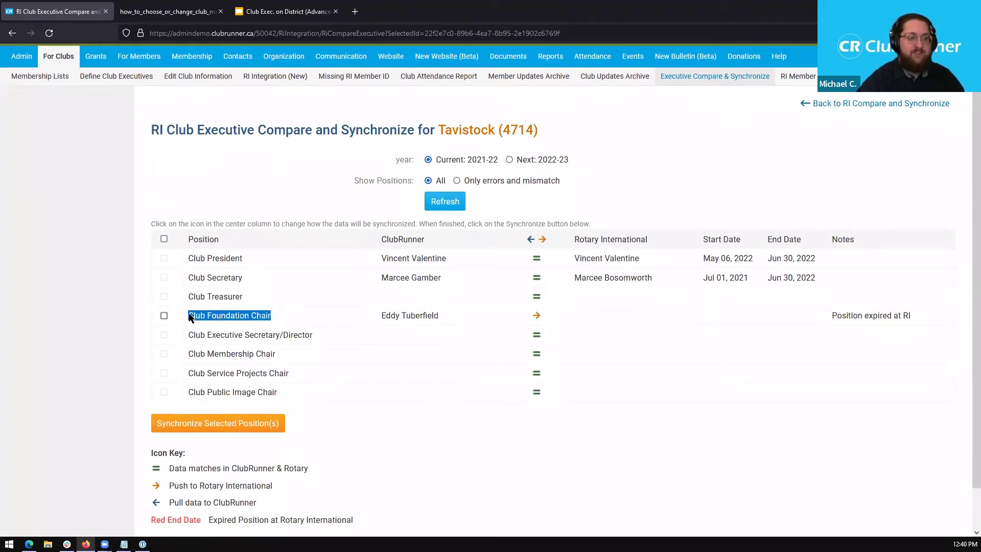
drag(411, 315, 420, 315)
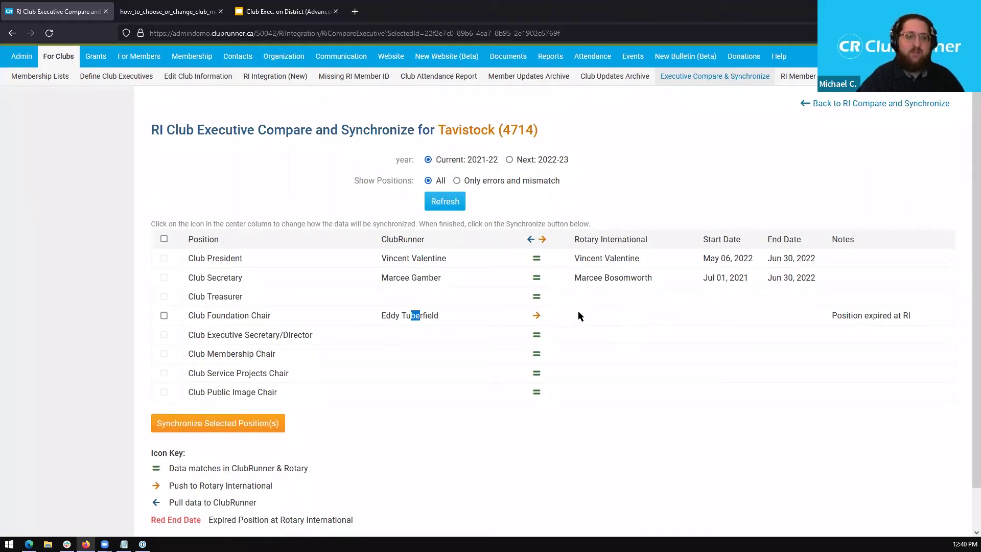
click(536, 316)
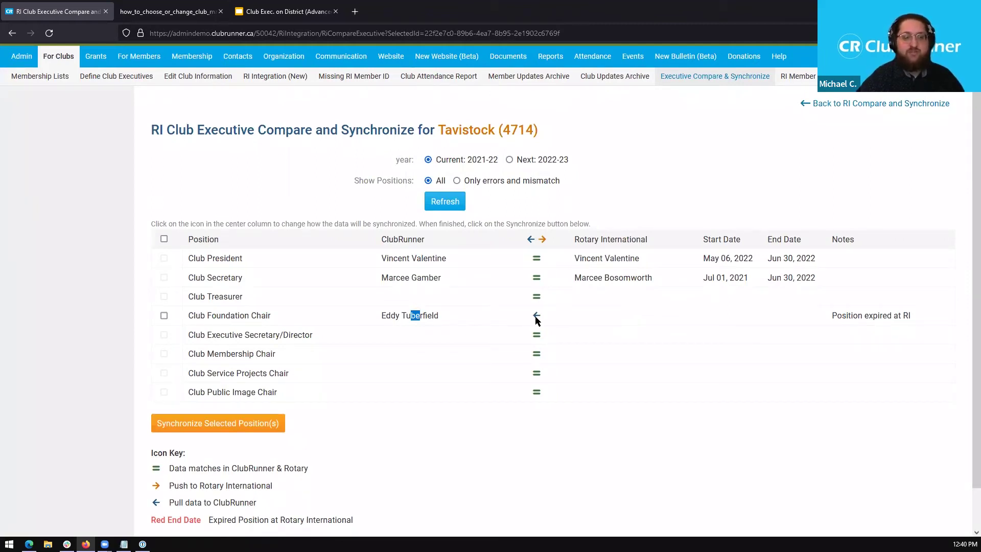
click(537, 317)
click(163, 315)
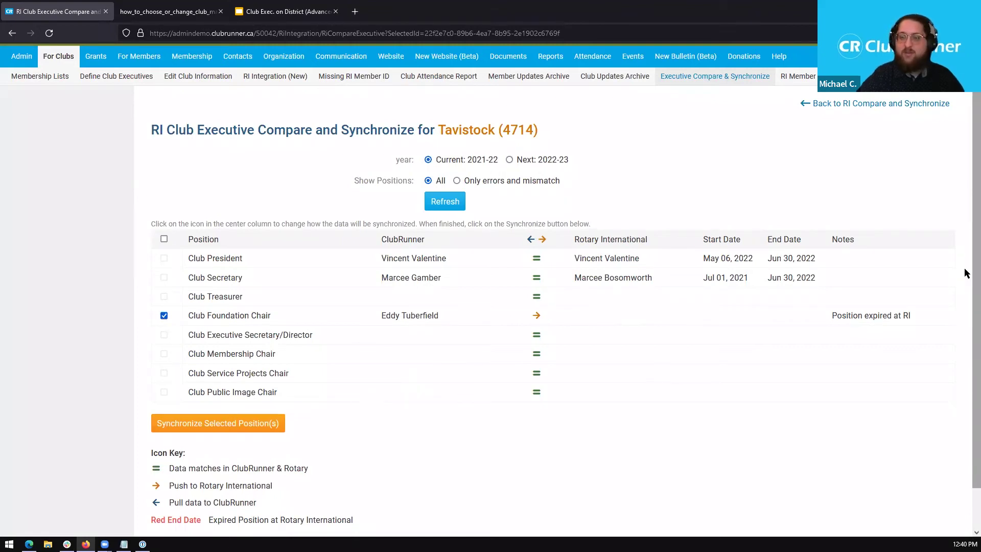
scroll(965, 271, down, 1)
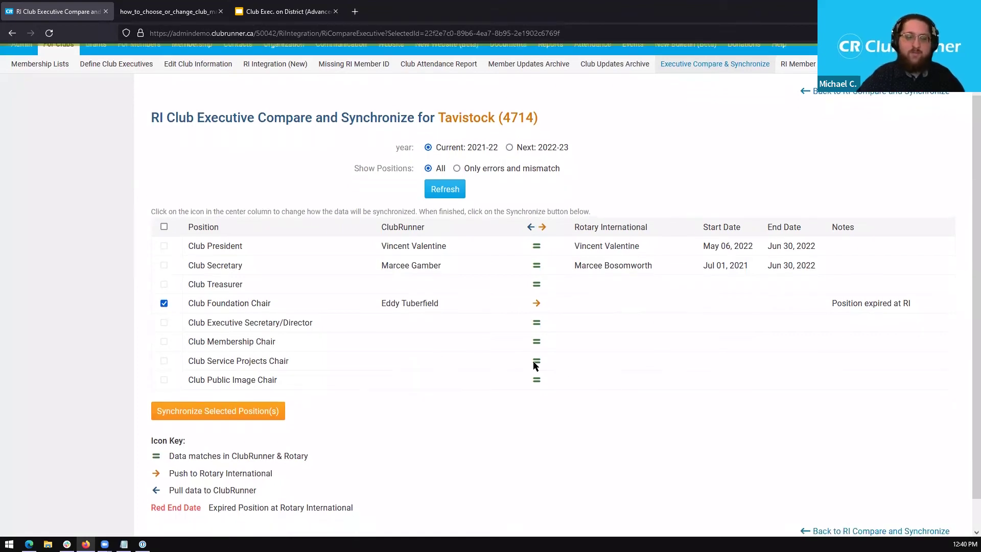
Synchronize the Club Foundation Chair position, confirm success, and open the RI Member Integration Archive.
click(246, 420)
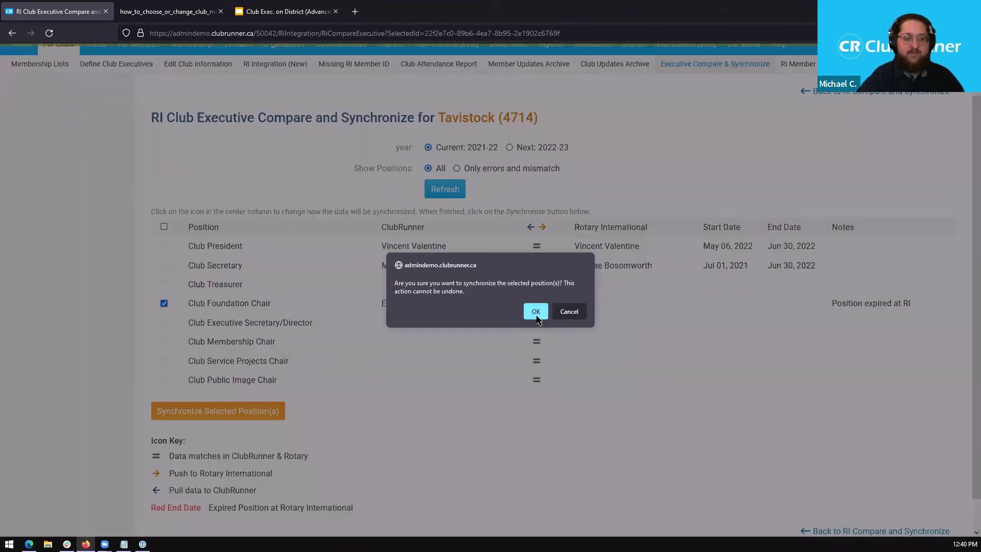
click(536, 311)
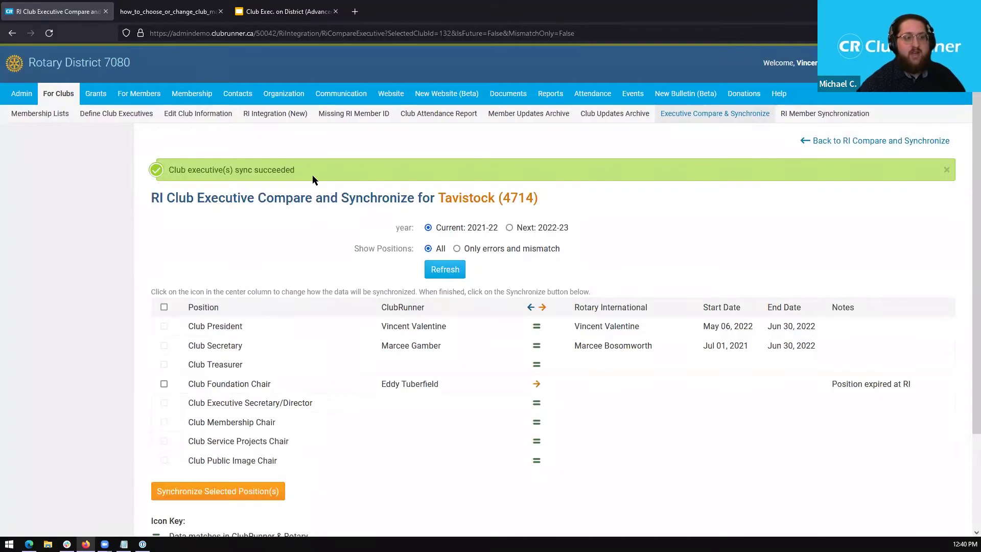
drag(311, 173, 201, 179)
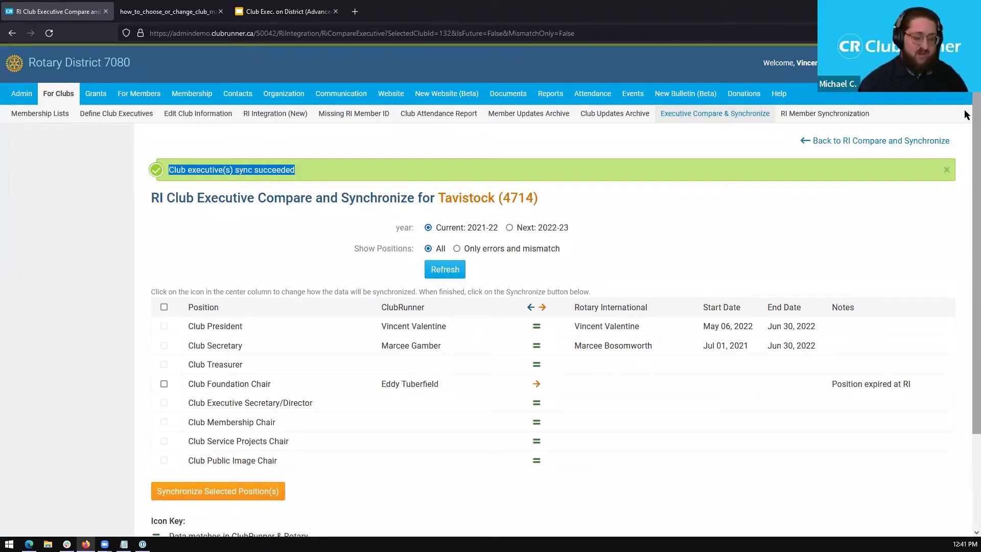
click(539, 117)
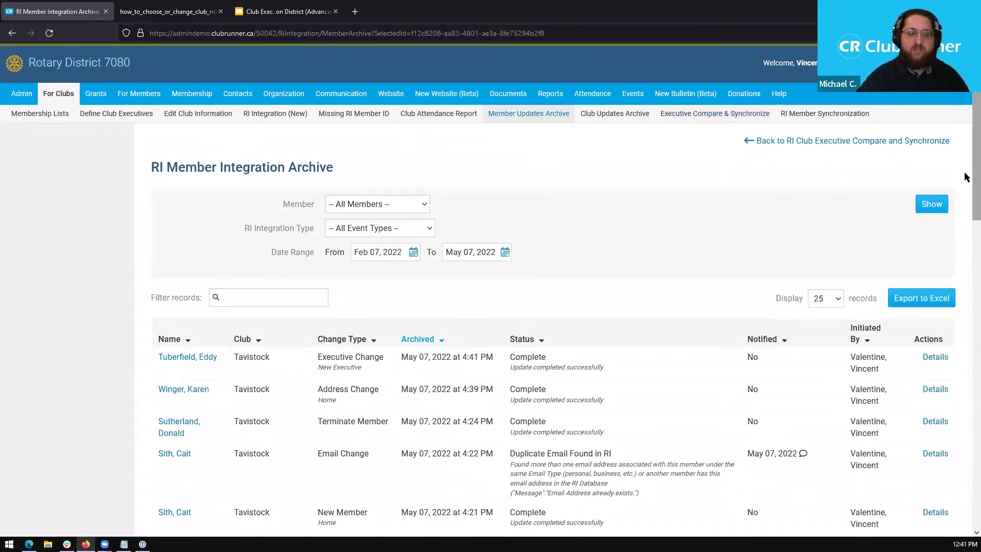
scroll(965, 193, down, 1)
scroll(966, 189, up, 1)
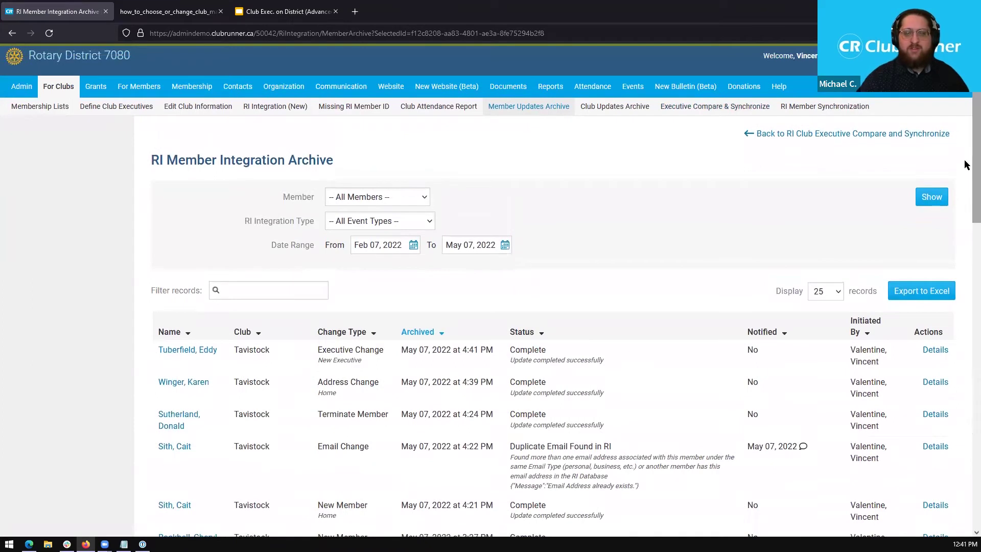
scroll(965, 184, down, 1)
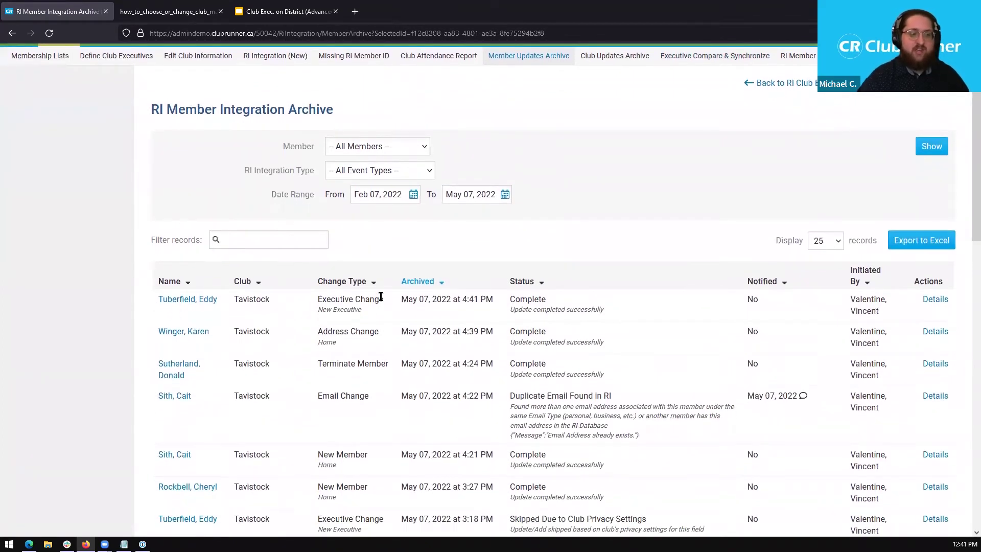
drag(388, 300, 318, 300)
drag(228, 302, 158, 301)
drag(509, 300, 595, 306)
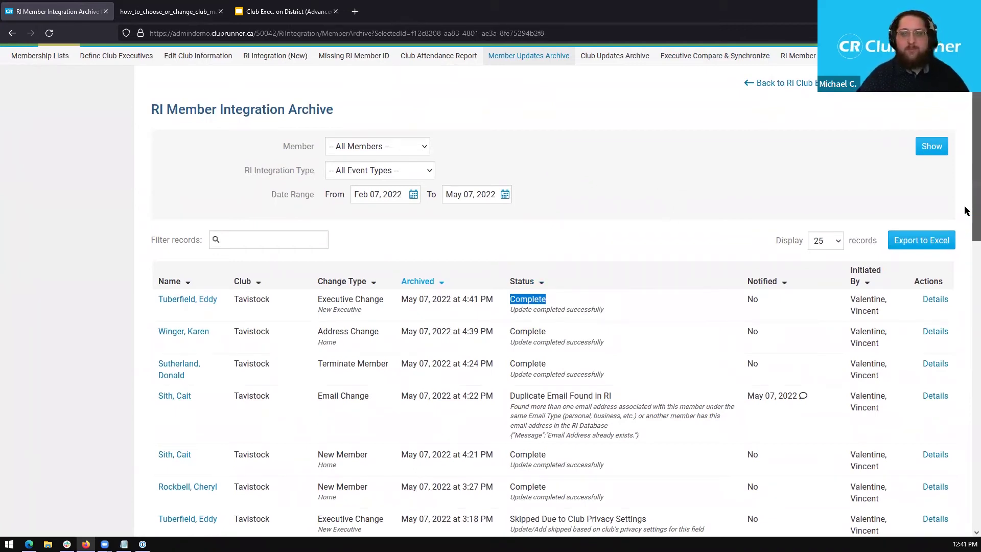
scroll(967, 225, up, 2)
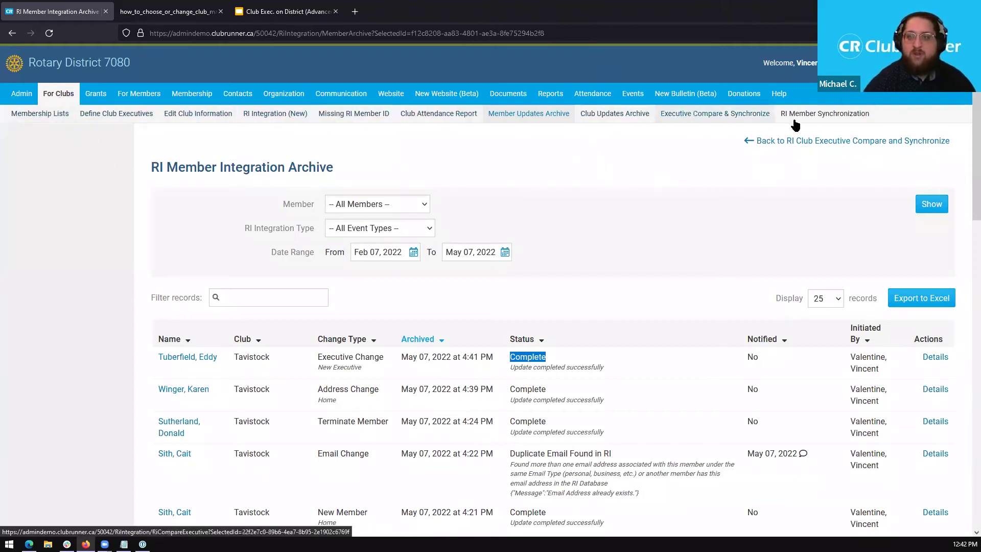
click(817, 115)
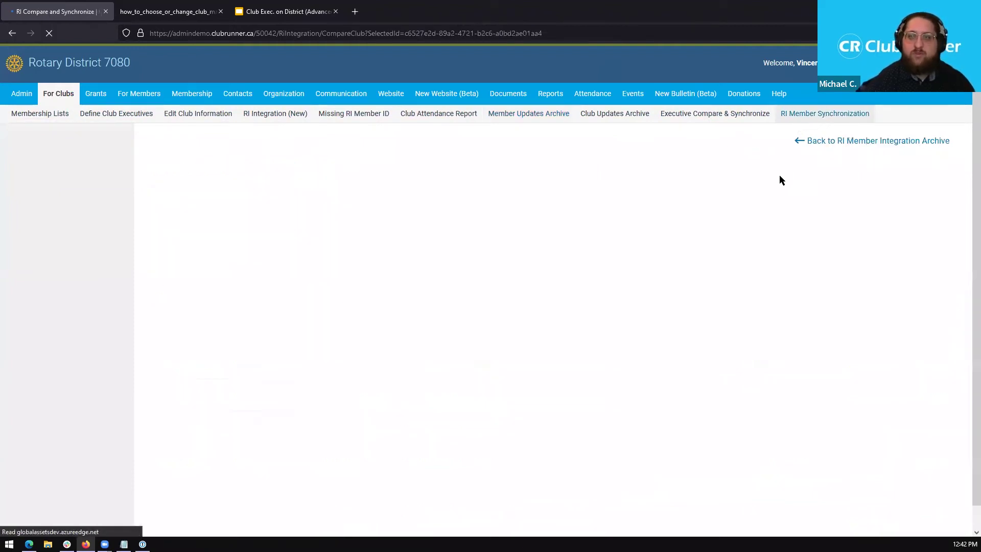
Scroll the Tavistock compare page showing 19 synced members, one name and two type mismatches.
drag(967, 101, 967, 288)
scroll(967, 289, down, 2)
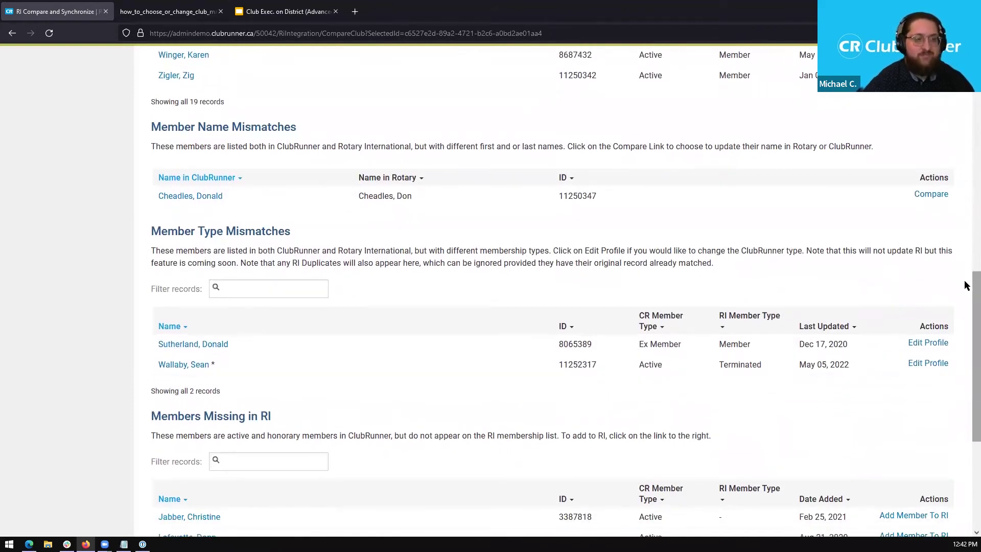
scroll(136, 161, down, 3)
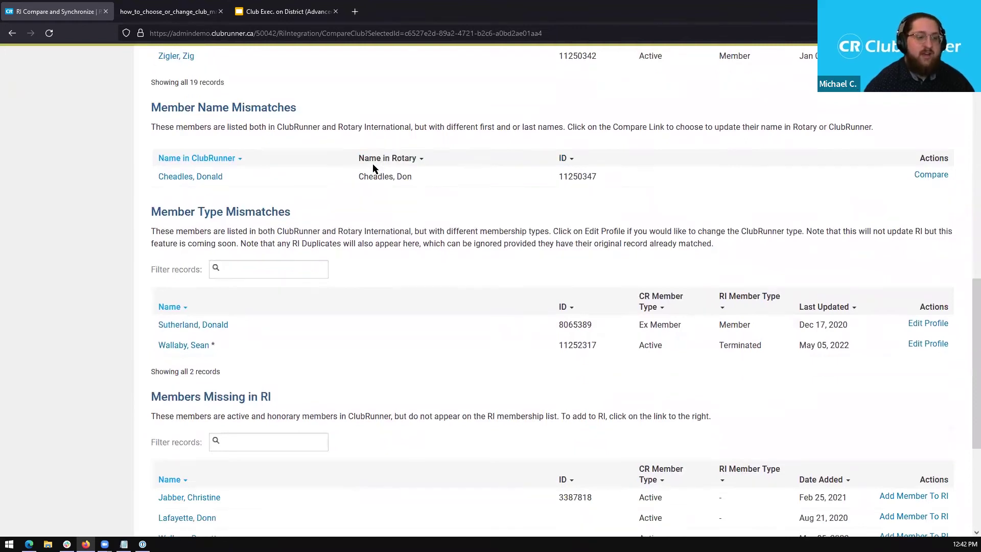
drag(190, 67, 331, 72)
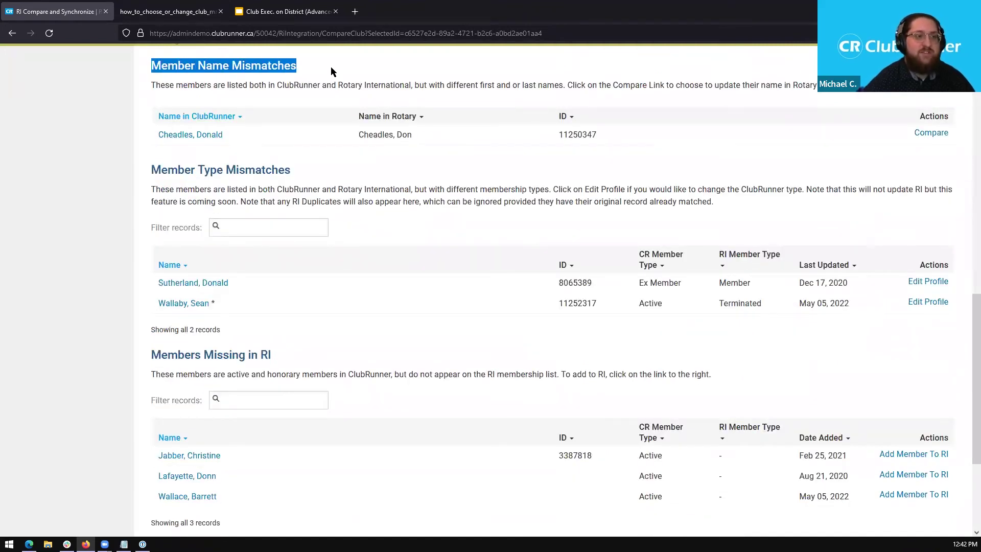
click(330, 67)
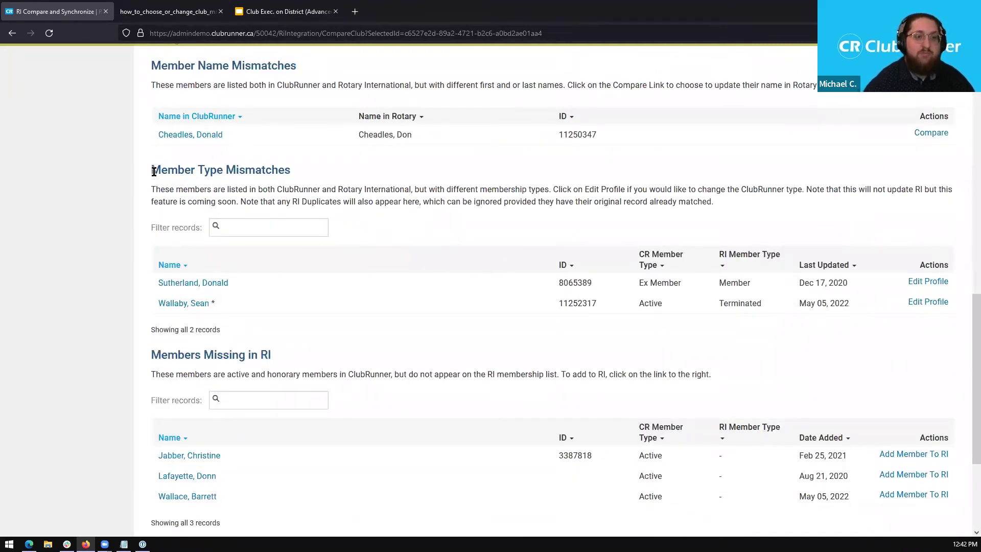
drag(152, 169, 300, 171)
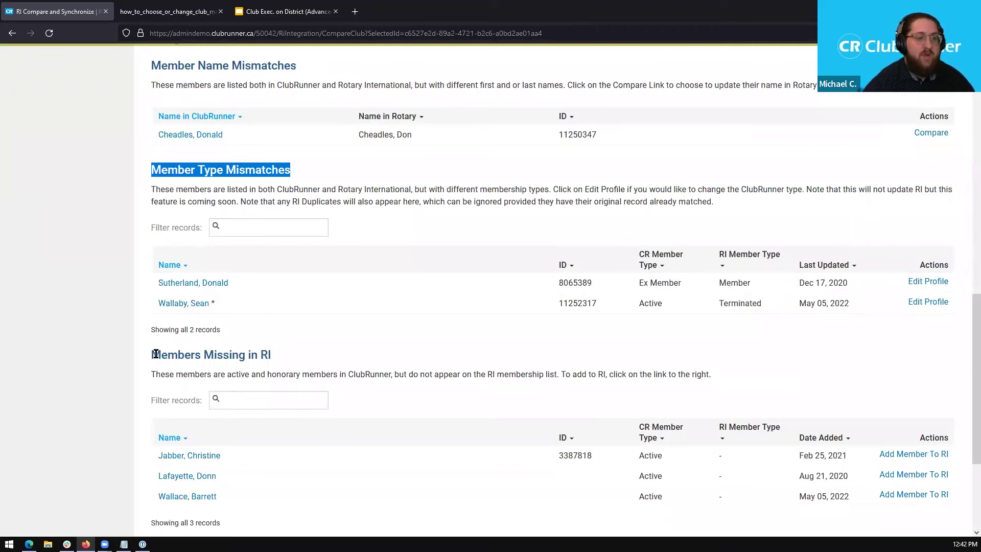
drag(156, 354, 266, 355)
click(278, 356)
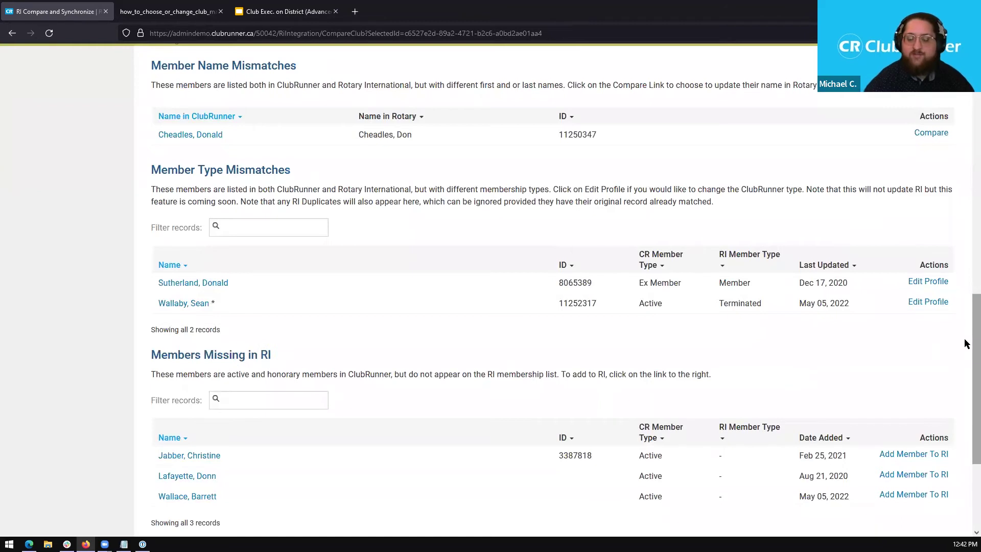
scroll(965, 352, down, 4)
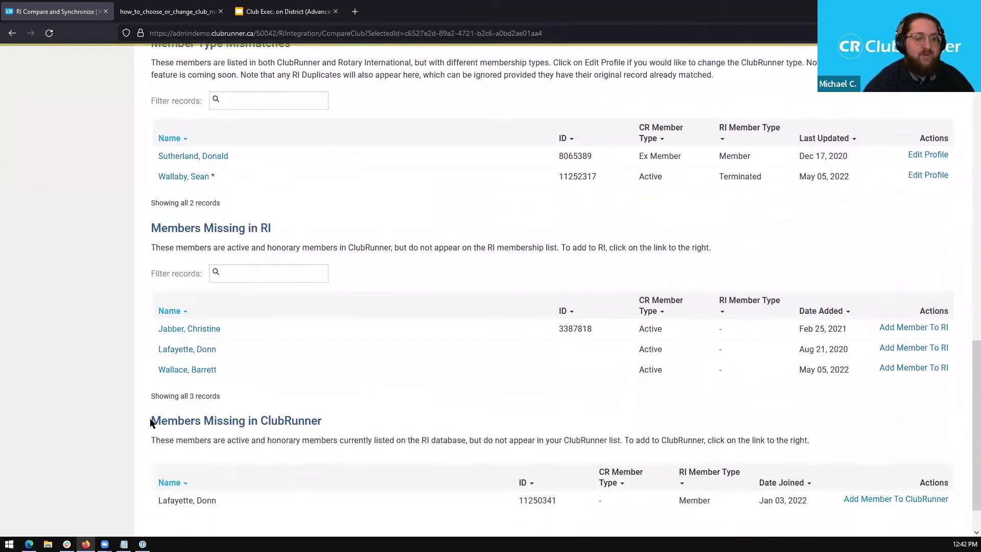
drag(151, 422, 326, 420)
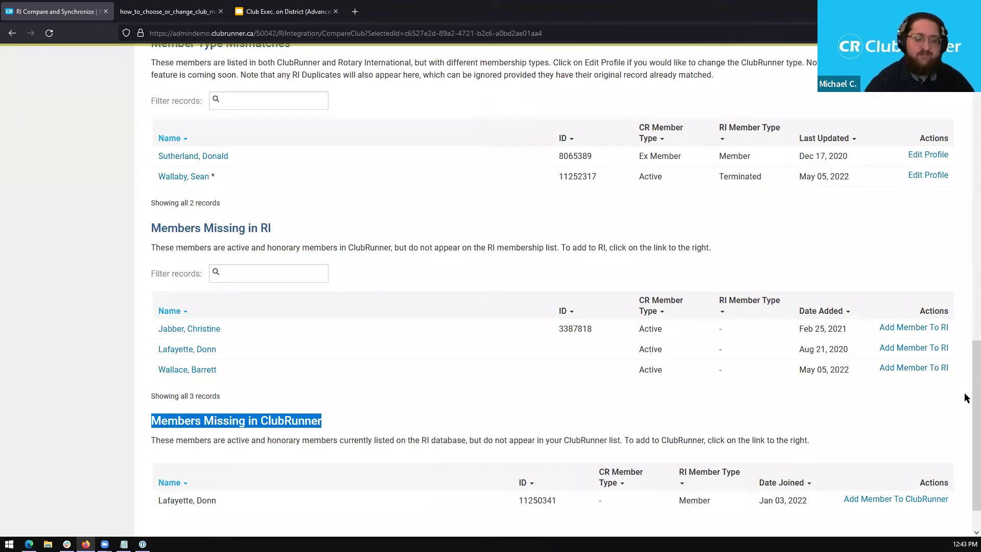
drag(966, 400, 965, 340)
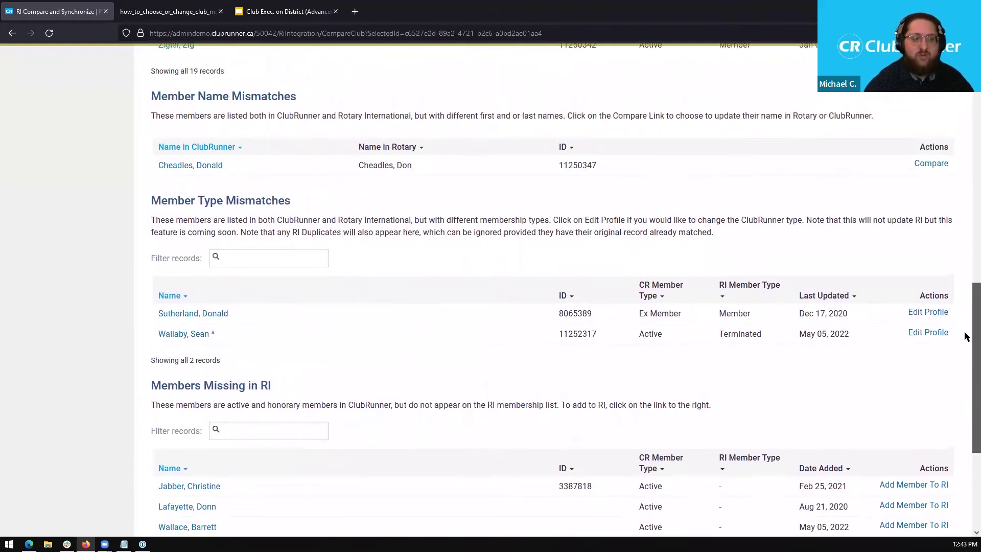
scroll(508, 243, up, 1)
drag(155, 114, 308, 114)
click(309, 114)
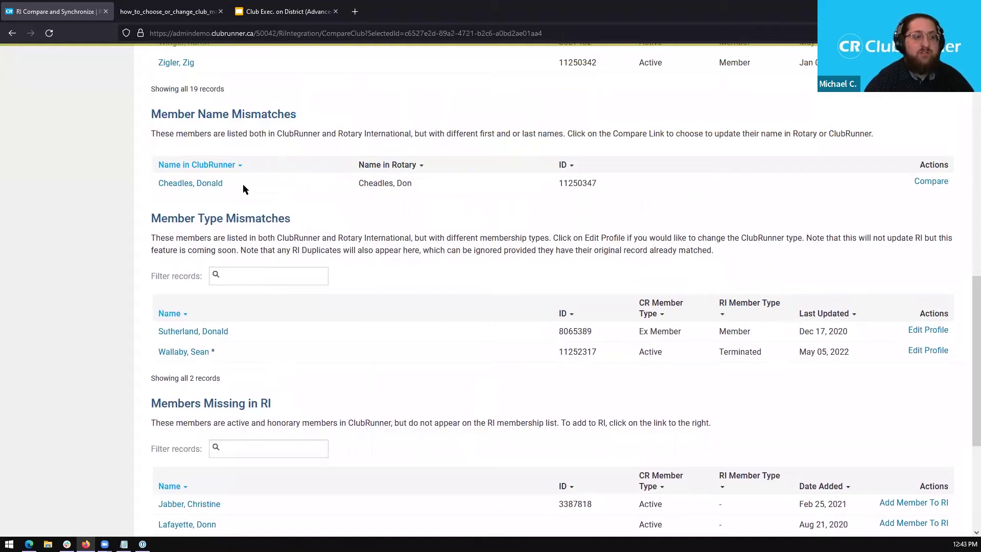
drag(155, 184, 227, 185)
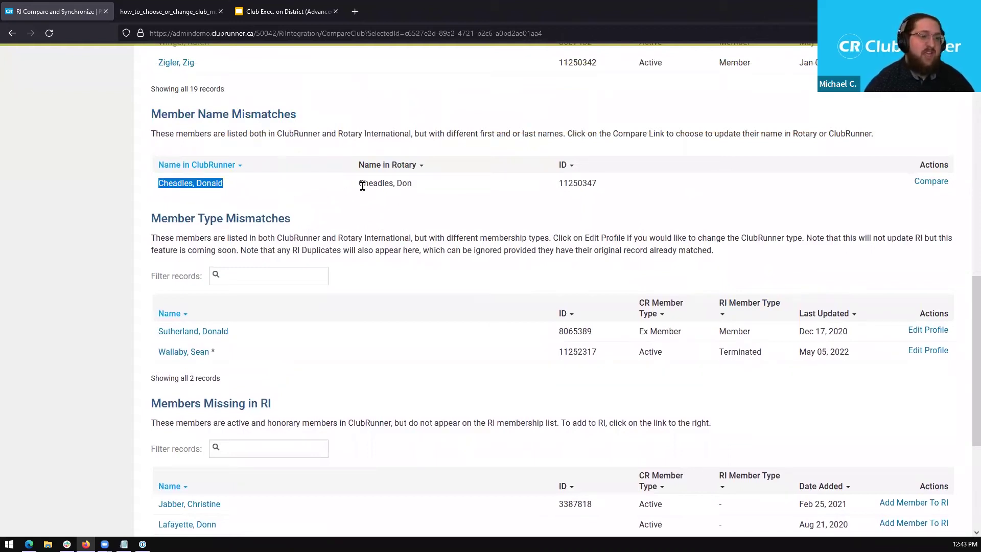
drag(413, 185, 341, 186)
click(342, 187)
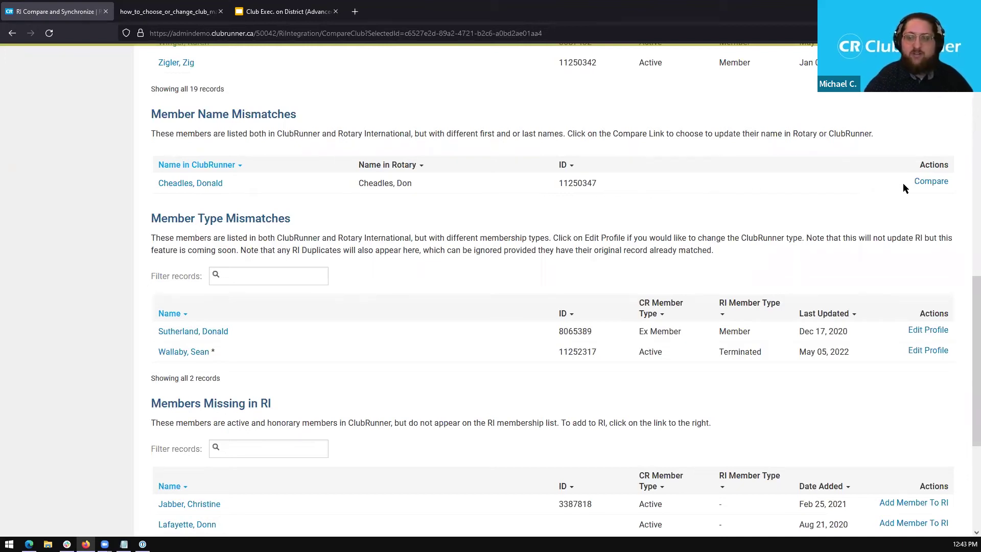
Open the name-mismatched member's comparison and compare the ClubRunner and RI first names.
click(941, 186)
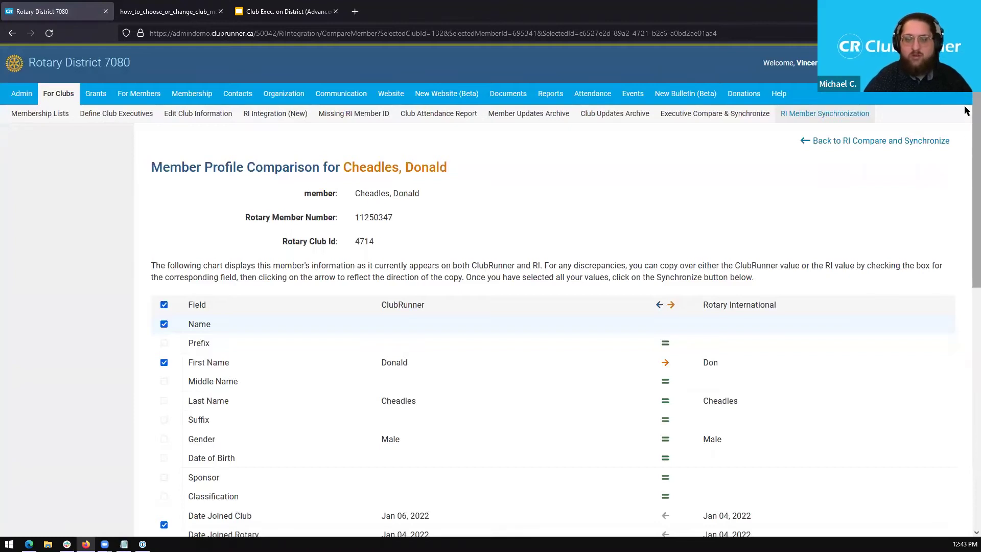
scroll(965, 110, down, 7)
drag(965, 287, 965, 196)
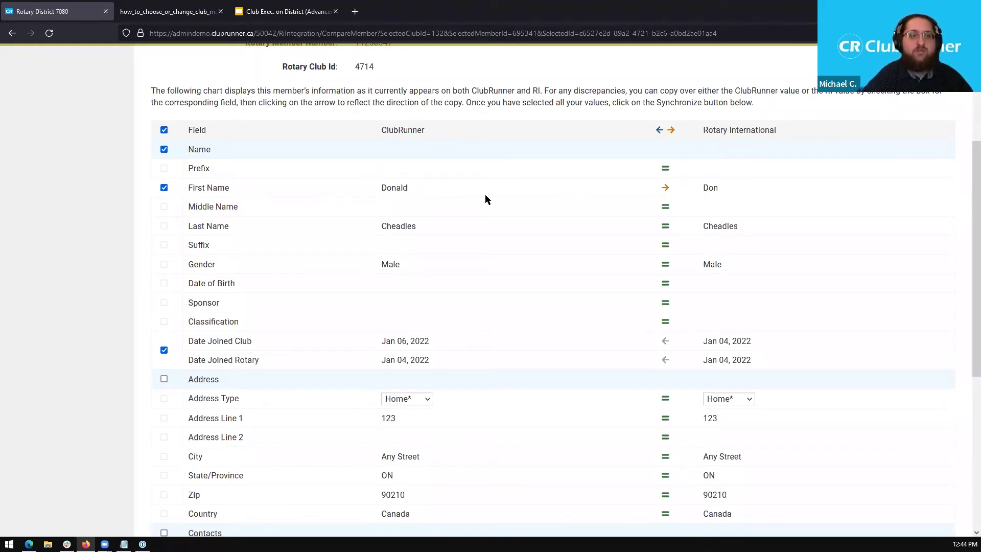
drag(482, 193, 370, 190)
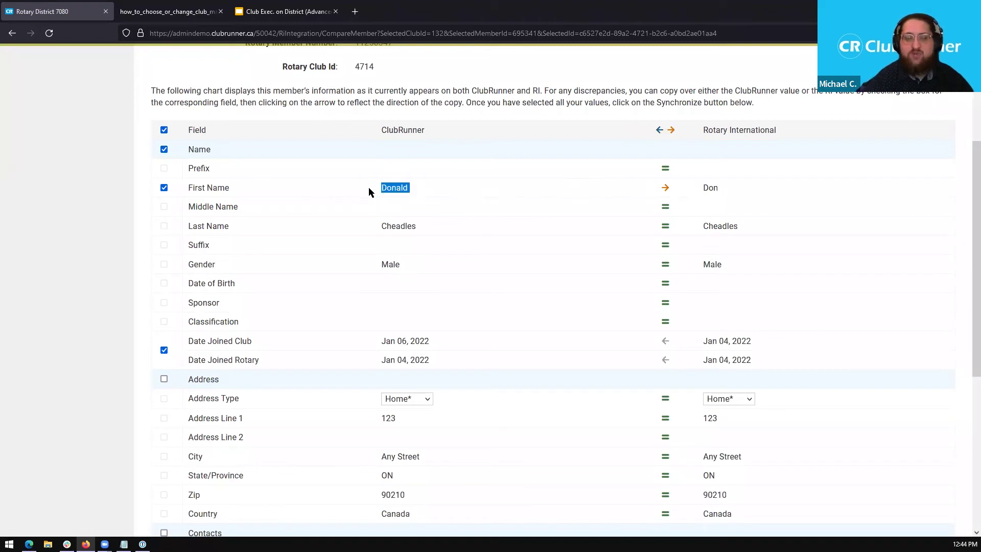
click(373, 193)
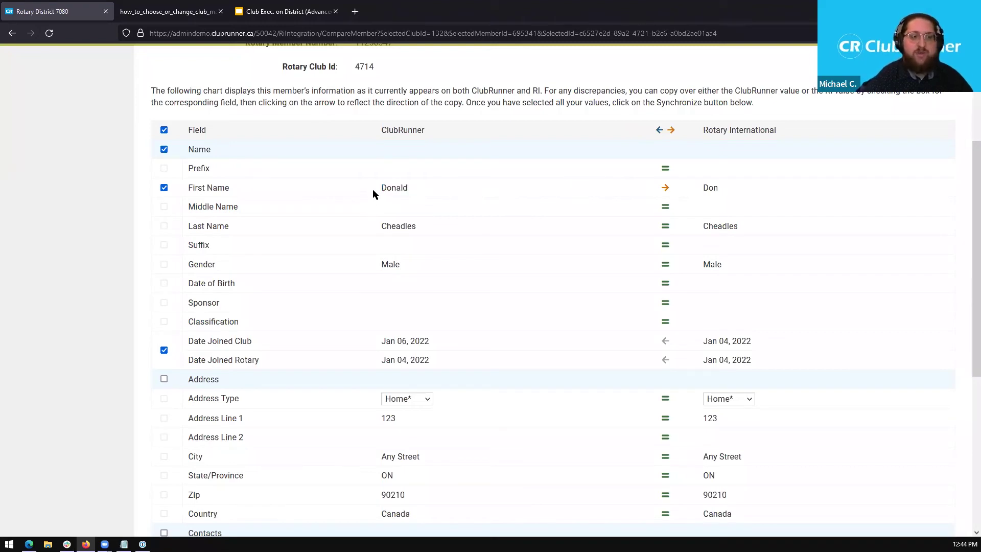
click(422, 189)
drag(698, 187, 759, 188)
Set First Name to pull Rotary's value into ClubRunner and start synchronizing.
click(756, 188)
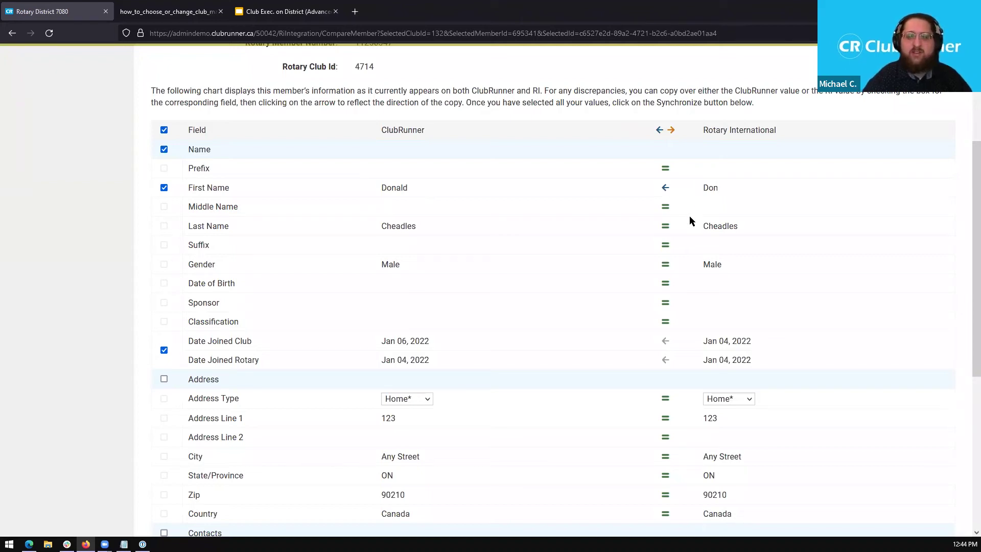
drag(698, 191, 720, 190)
click(414, 191)
drag(414, 190, 381, 190)
click(395, 209)
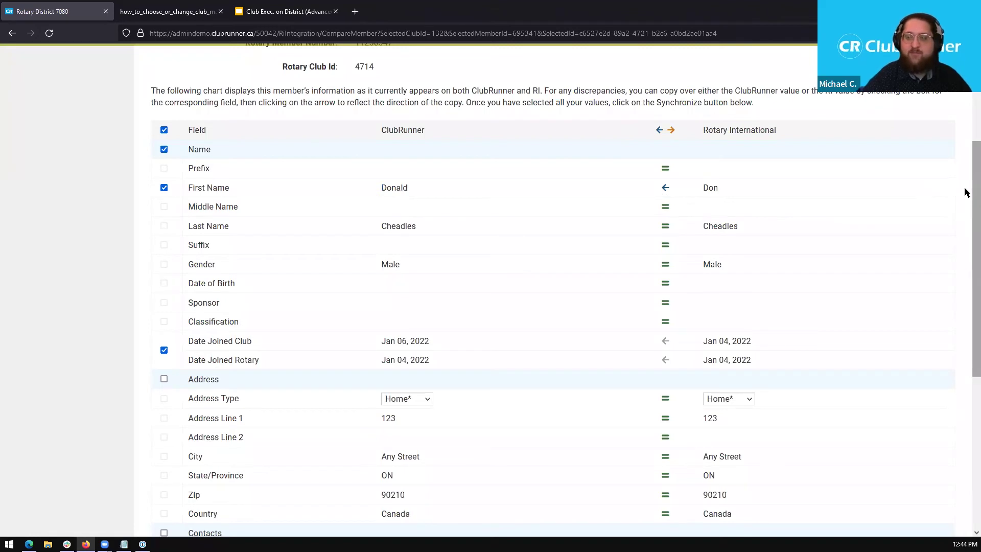
scroll(964, 215, down, 4)
click(262, 443)
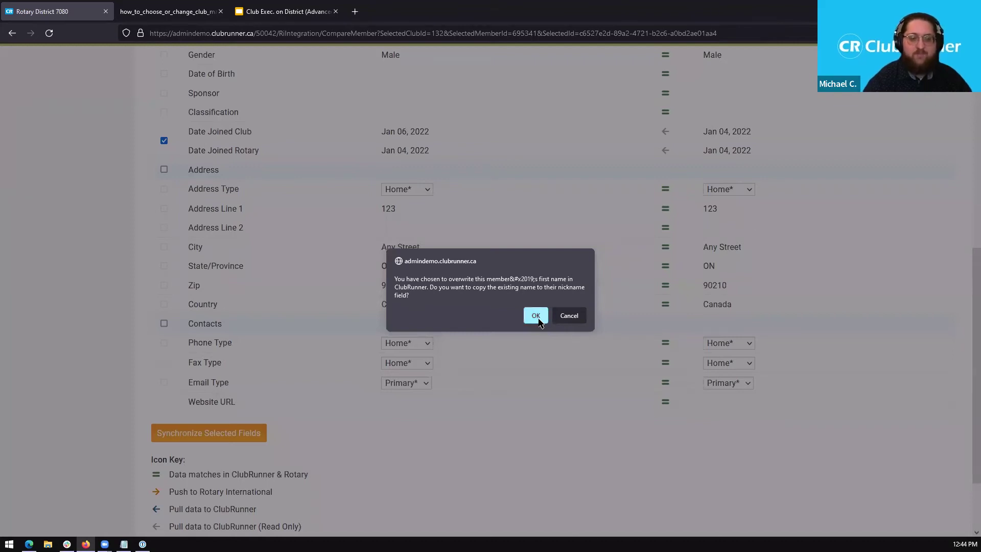
Keep the old first name as the nickname, confirm the sync, and verify first names match.
click(536, 316)
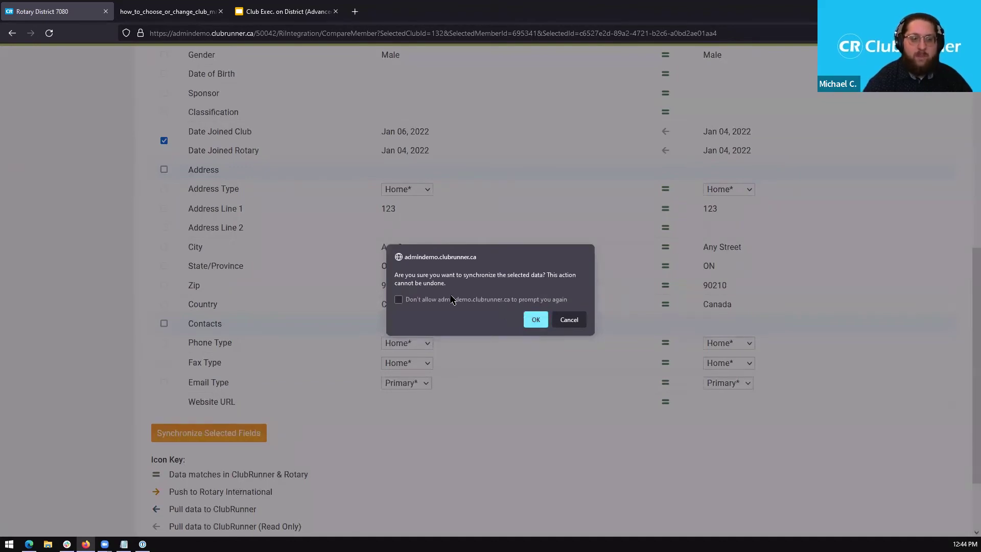
click(537, 321)
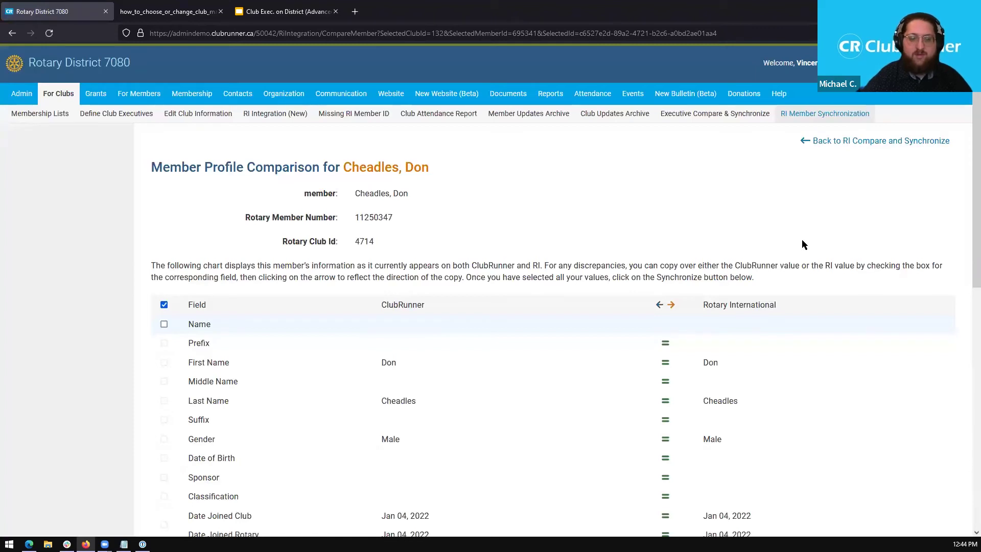
scroll(965, 202, down, 1)
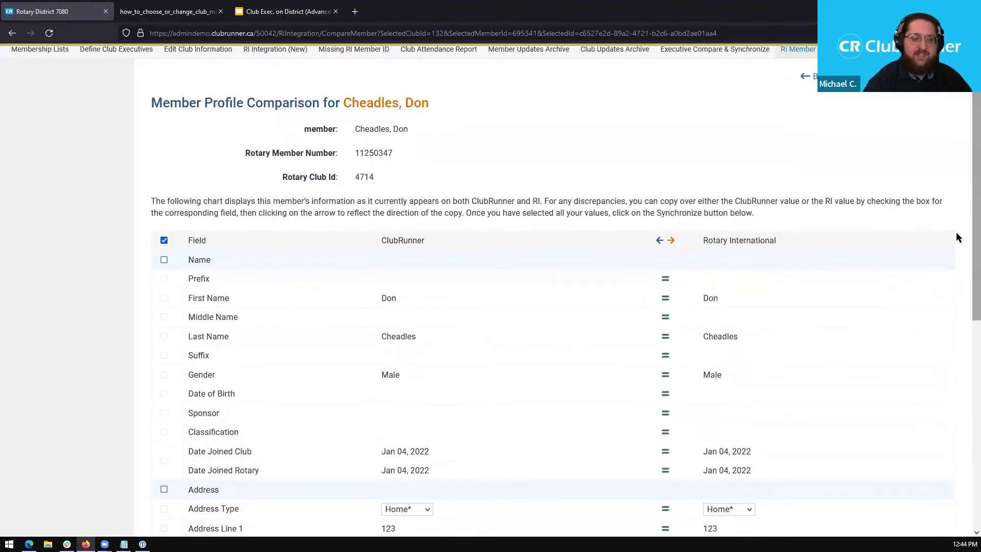
double_click(722, 298)
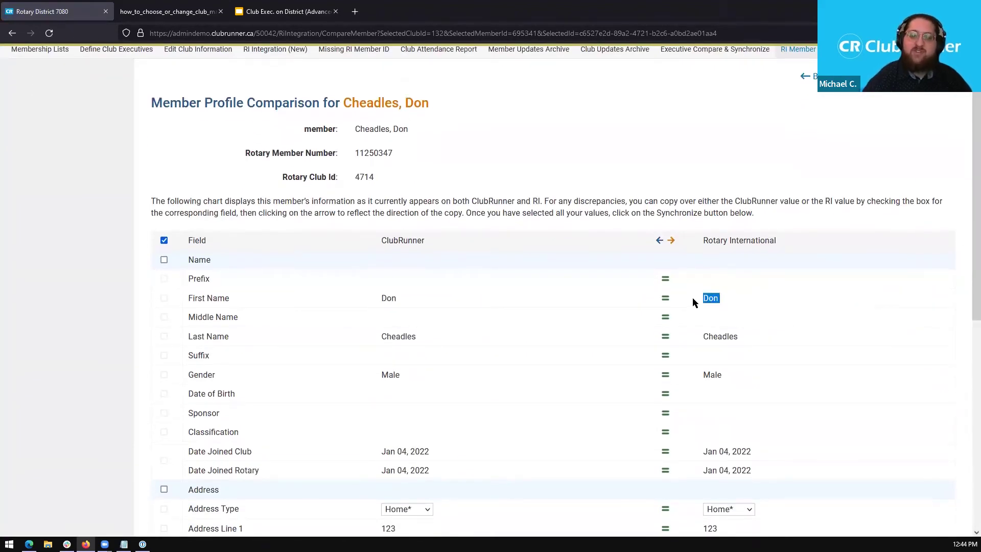
click(381, 299)
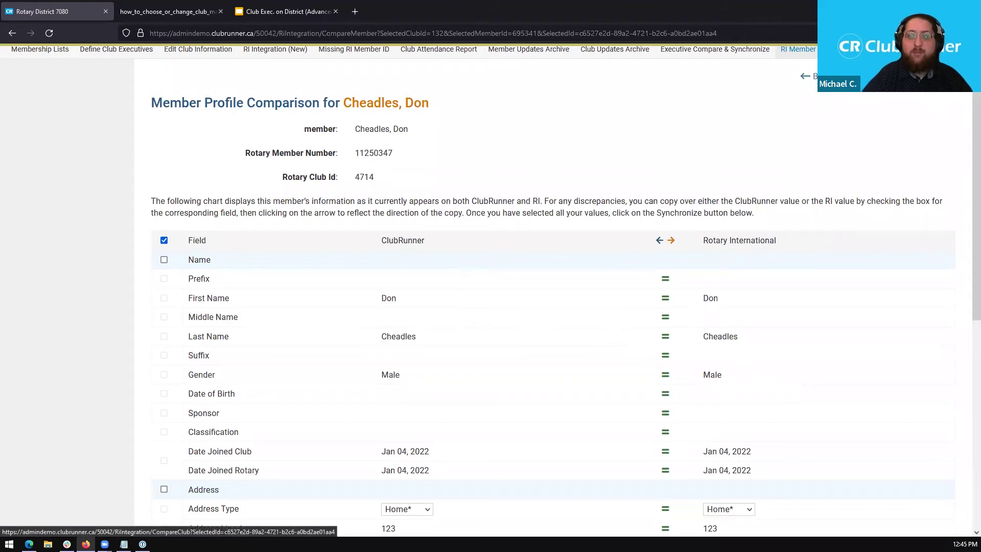
click(830, 77)
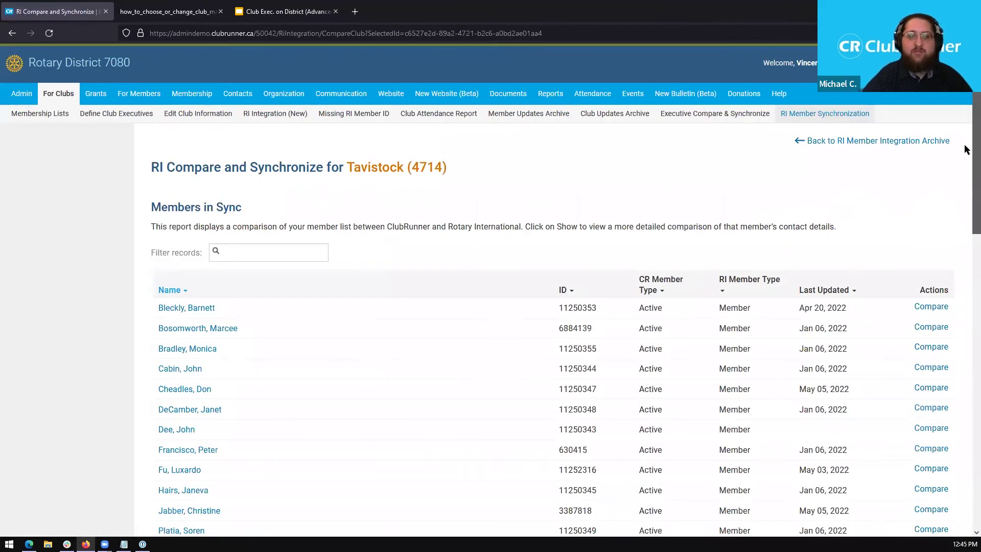
scroll(966, 278, down, 6)
scroll(967, 277, down, 3)
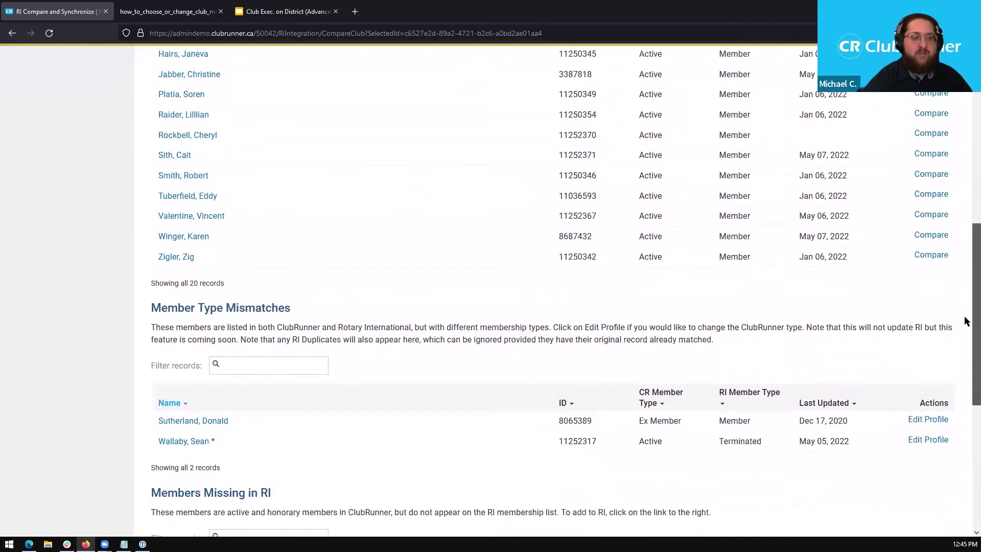
scroll(966, 338, down, 1)
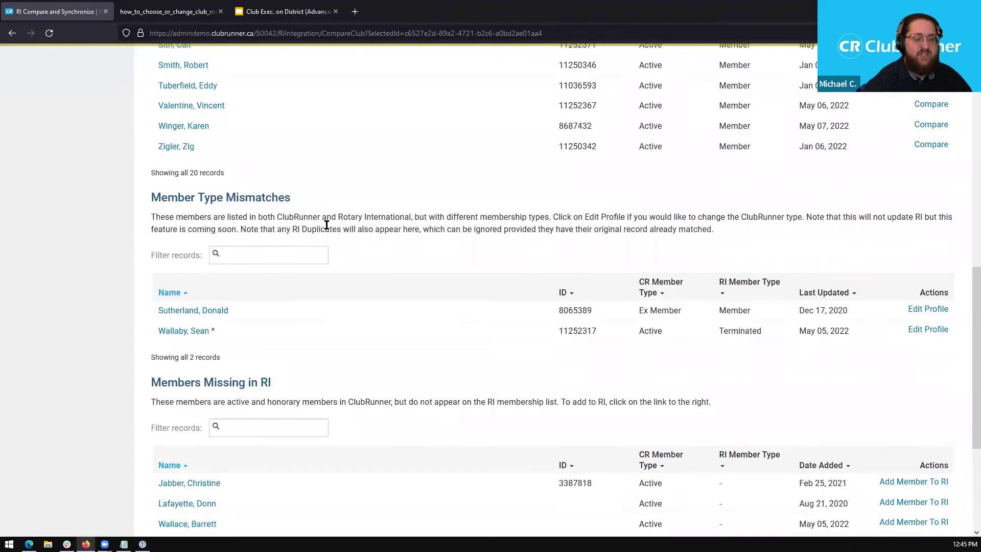
scroll(337, 212, up, 8)
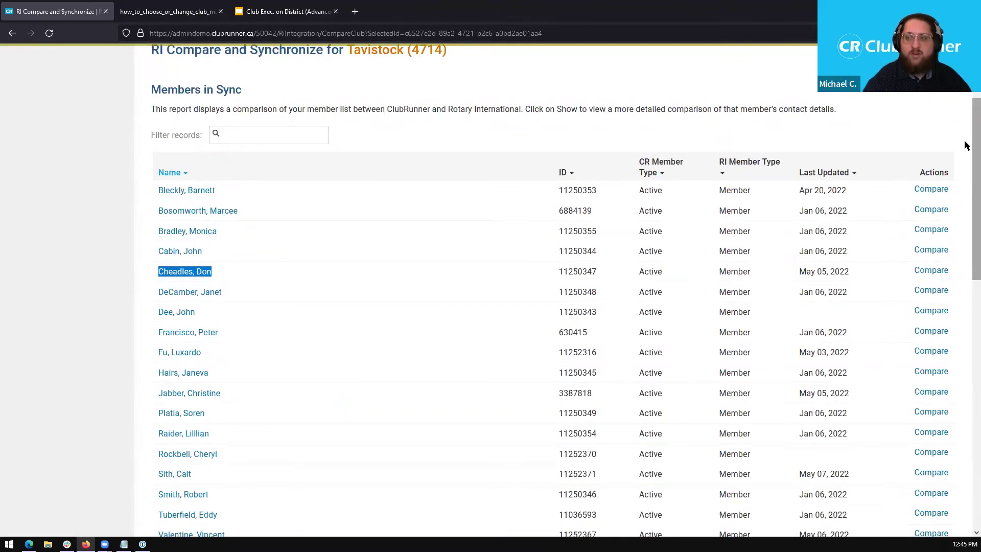
scroll(966, 148, down, 2)
drag(966, 169, 965, 341)
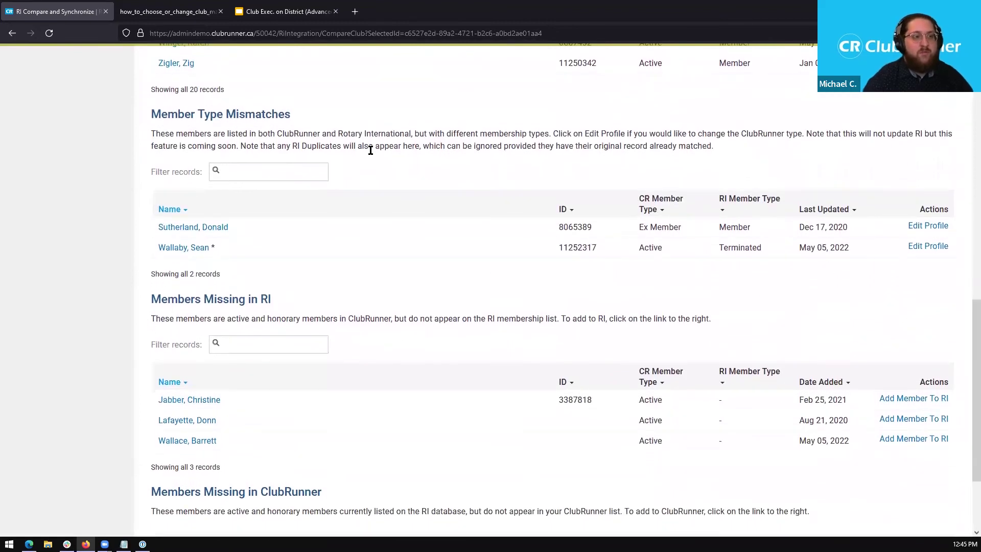
drag(152, 117, 314, 122)
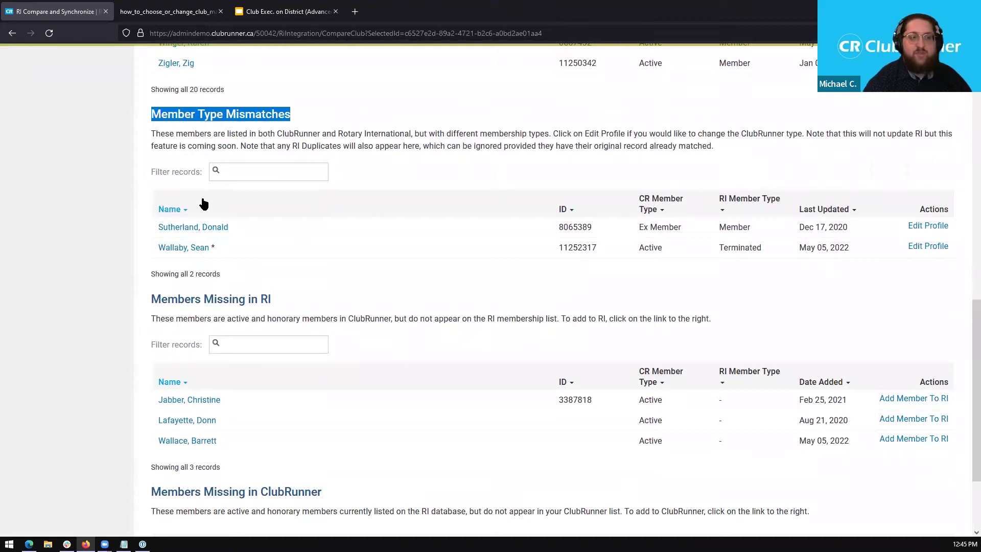
click(290, 248)
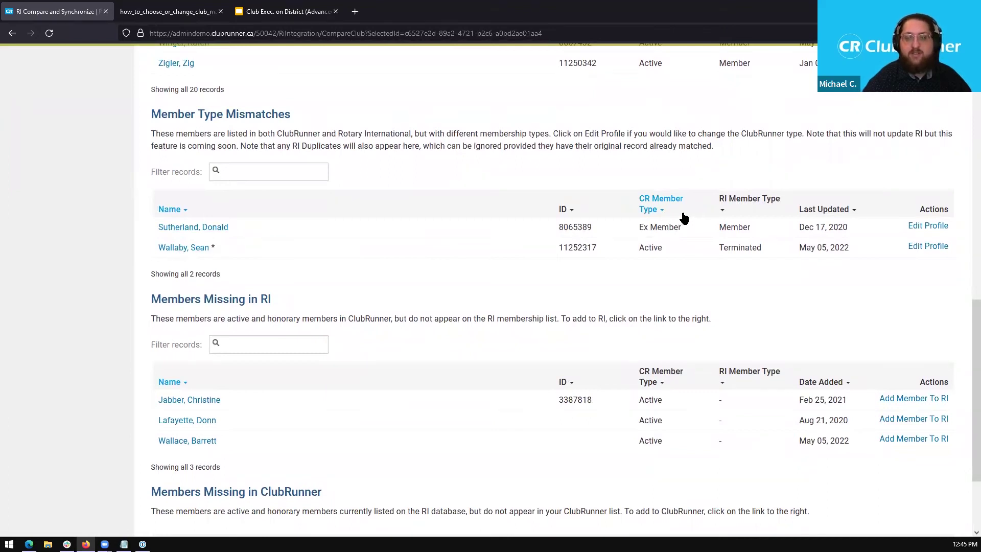
drag(688, 228, 642, 236)
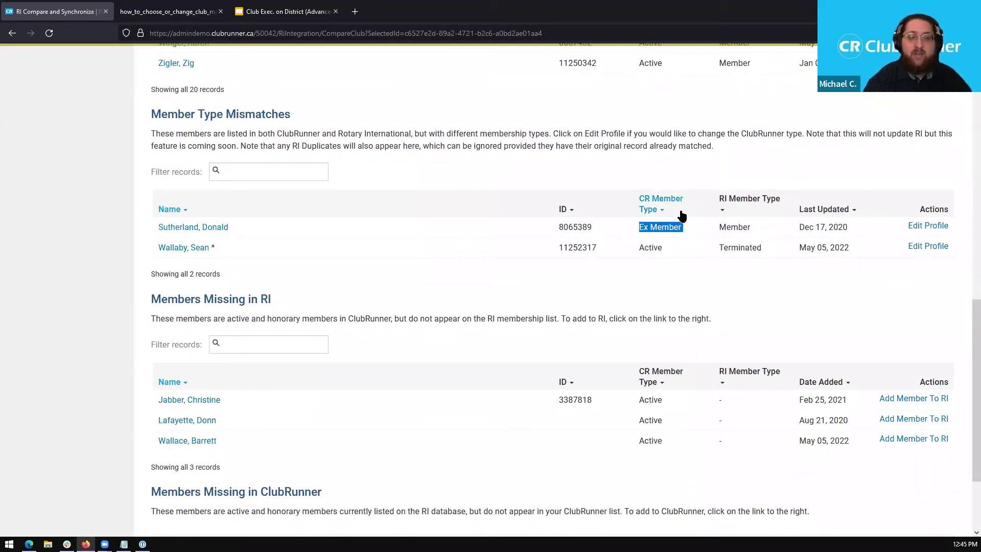
click(699, 236)
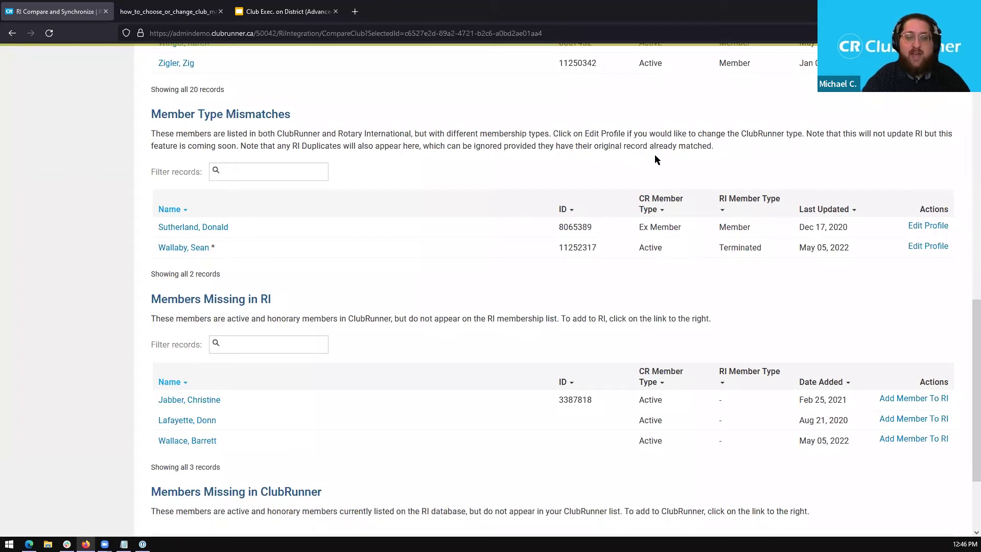
click(931, 233)
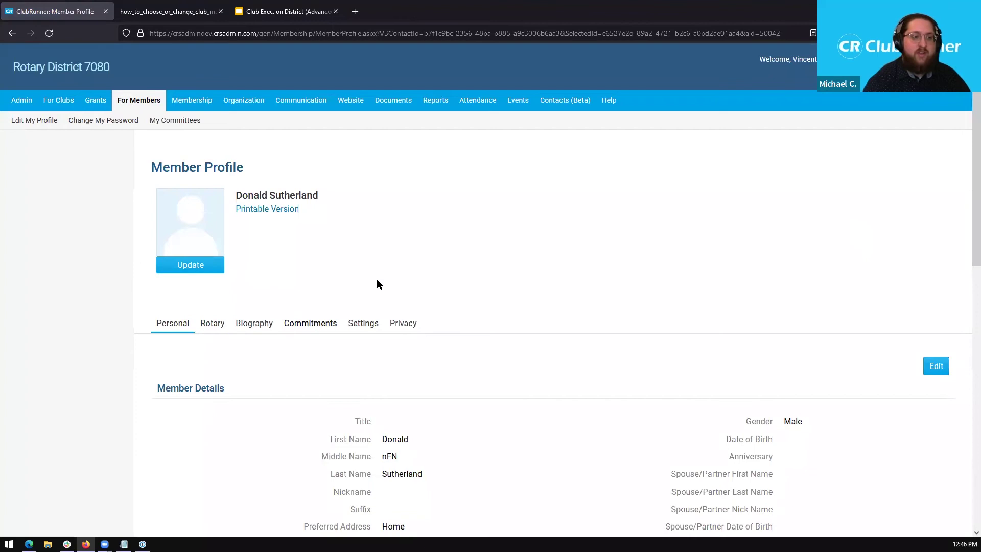
From the ex member's Rotary tab, choose Change Status and then Activate Membership.
scroll(966, 194, down, 3)
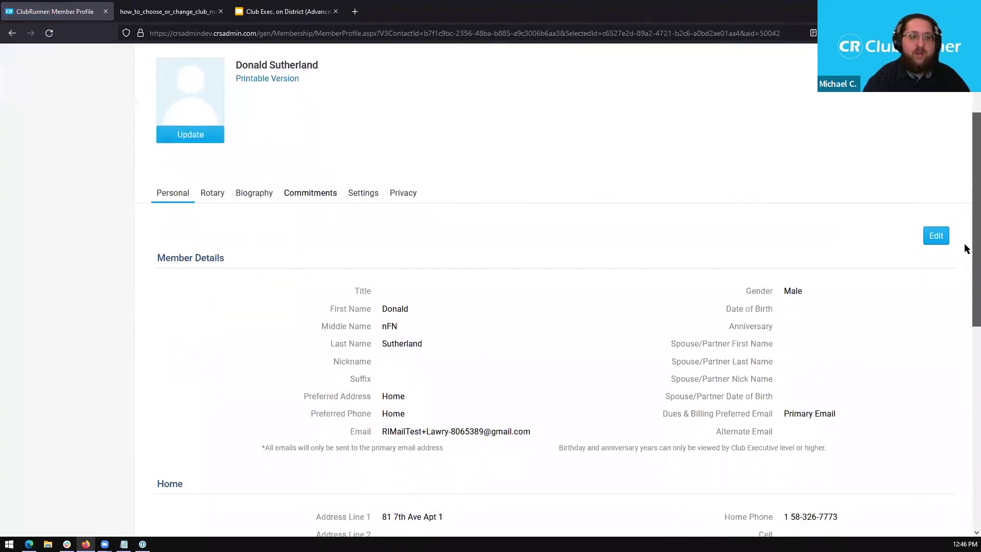
click(214, 197)
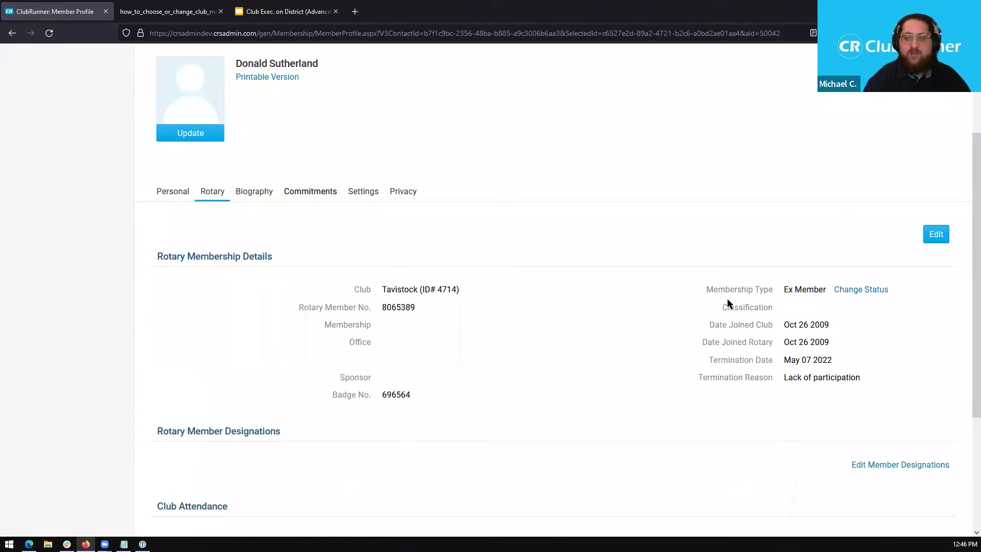
click(851, 290)
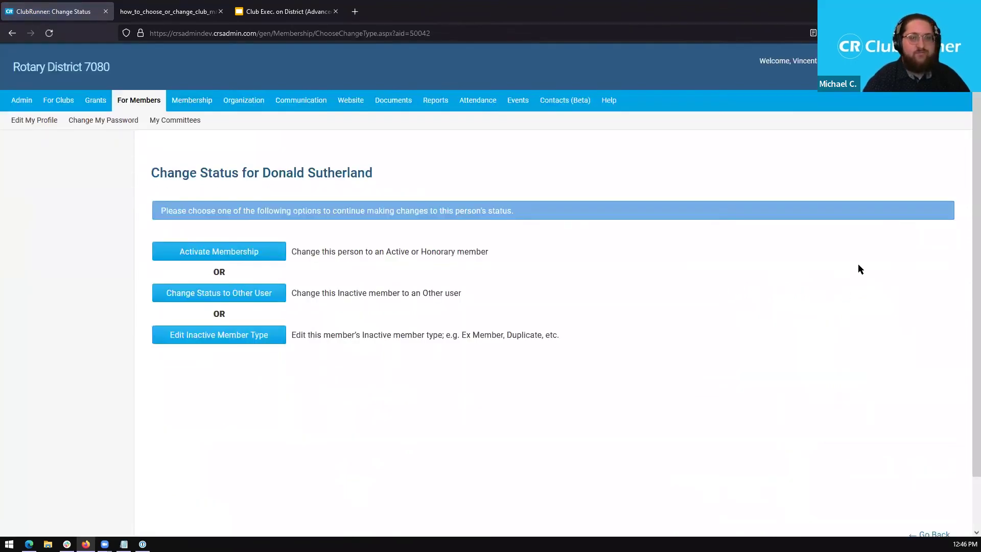
scroll(562, 240, down, 1)
click(279, 233)
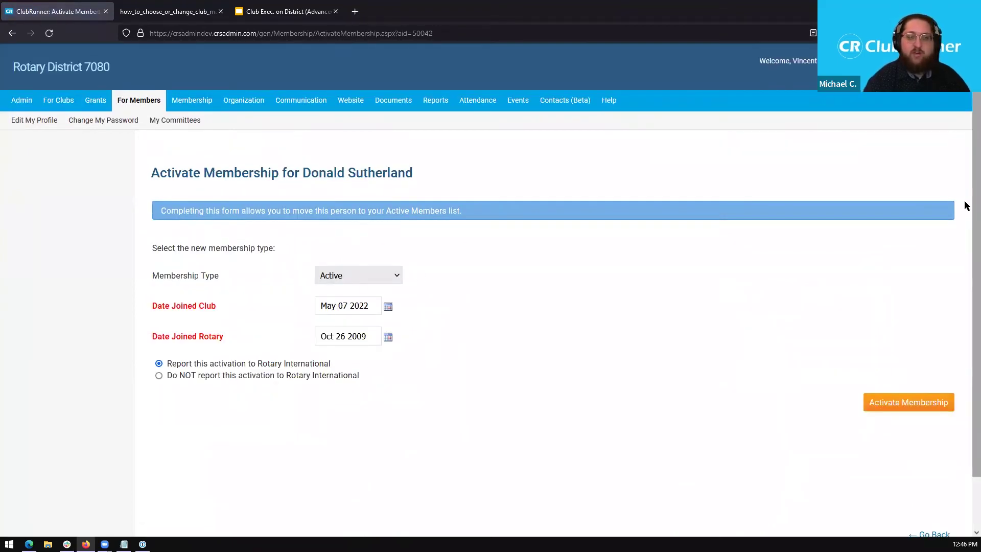
Activate the ex member as Active with 'Do NOT report this activation to Rotary International' selected.
scroll(965, 227, down, 1)
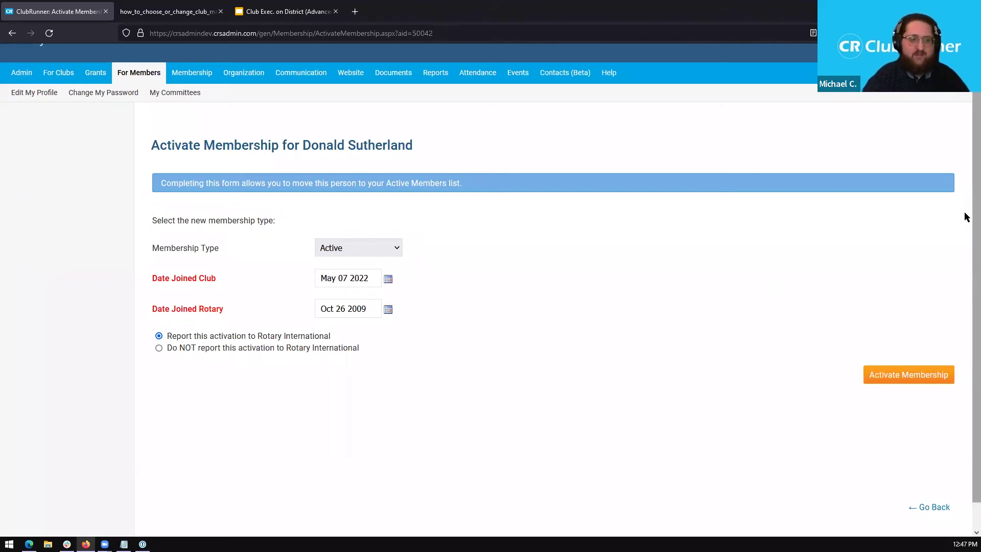
scroll(964, 219, down, 1)
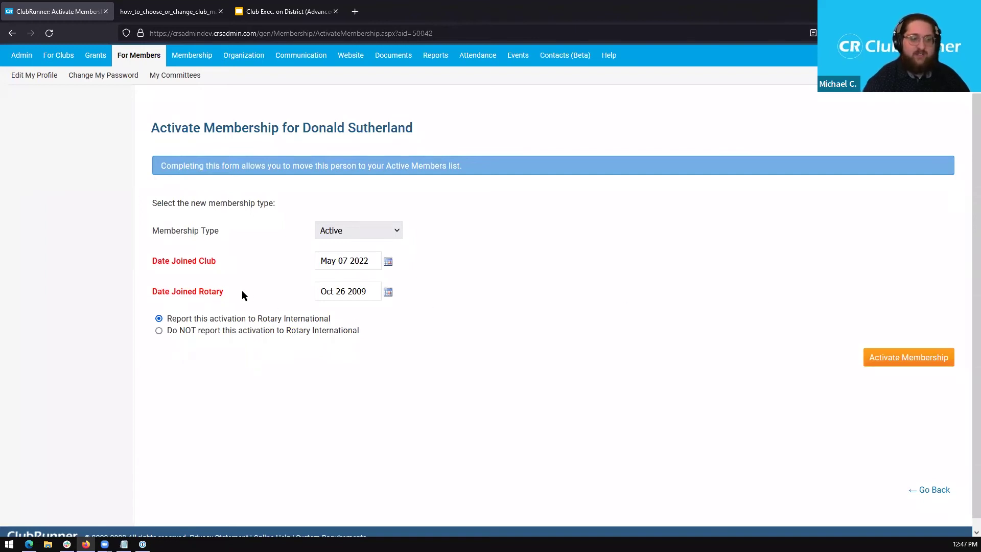
scroll(964, 283, down, 1)
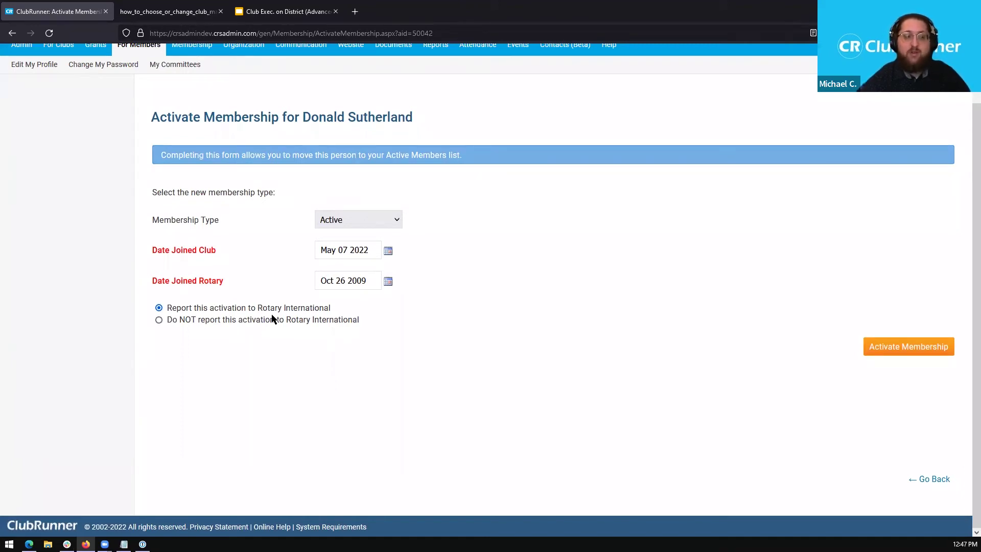
click(283, 319)
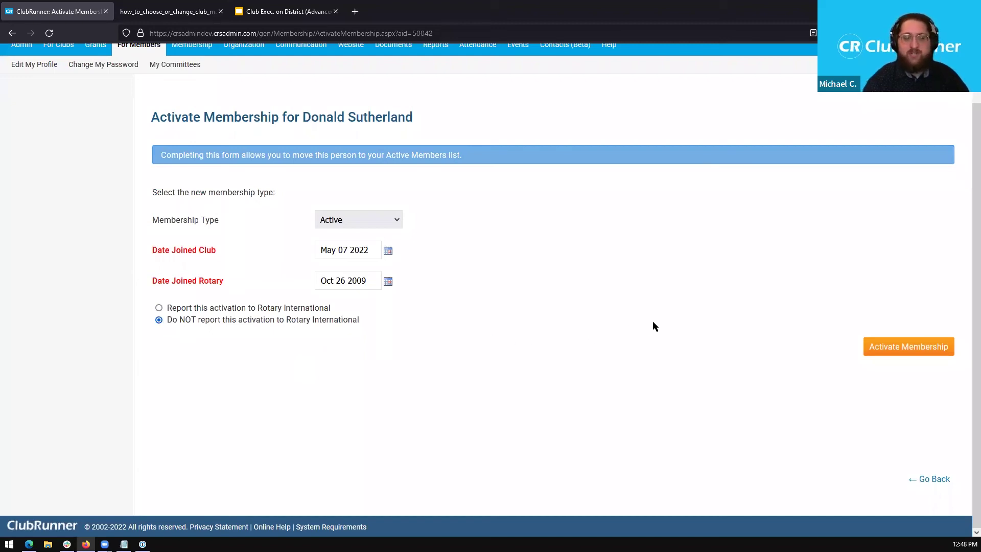
click(945, 351)
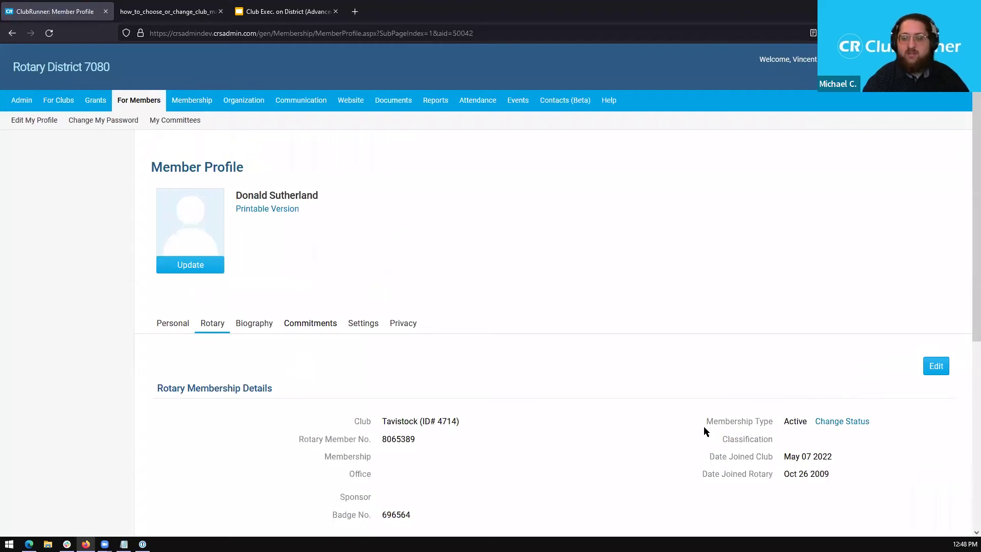
Check the member's new Active type, view the RI Updates Archive, then return to RI Member Synchronization.
drag(782, 421, 808, 420)
drag(325, 196, 244, 198)
click(244, 197)
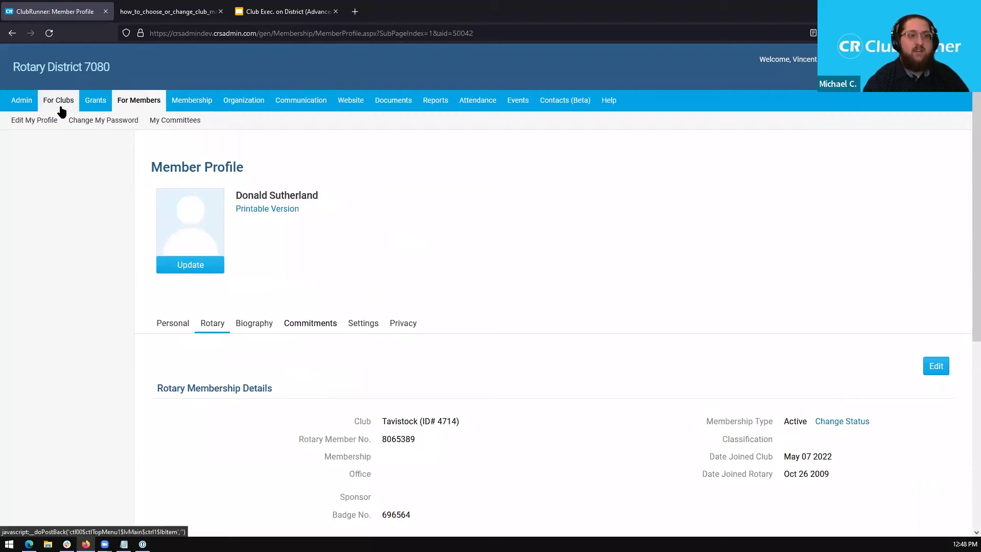
mouse_move(59, 100)
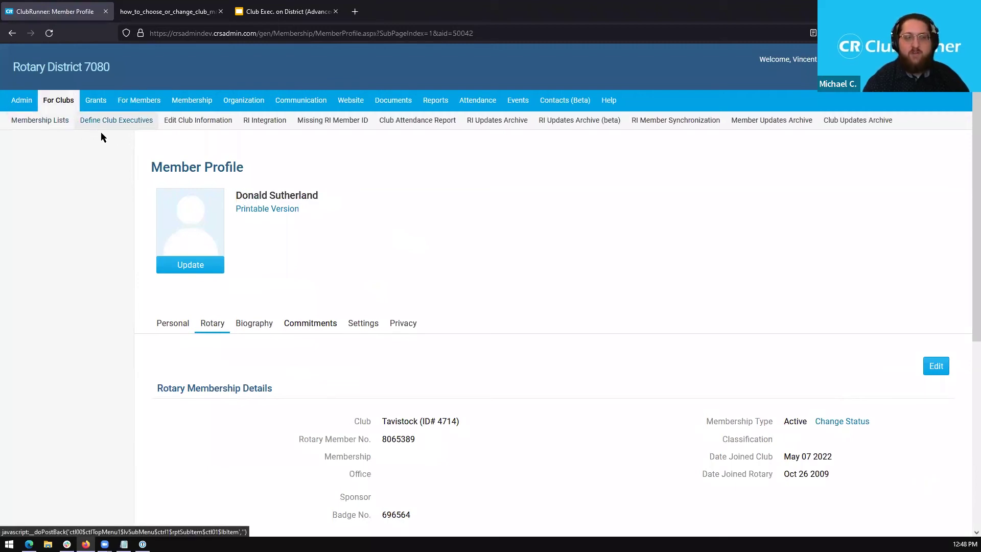
click(572, 127)
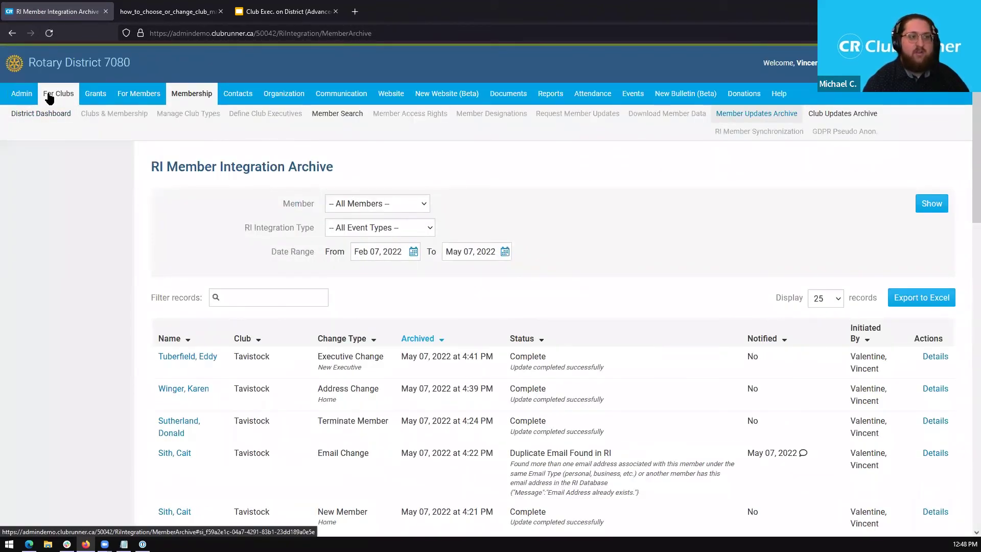
mouse_move(46, 95)
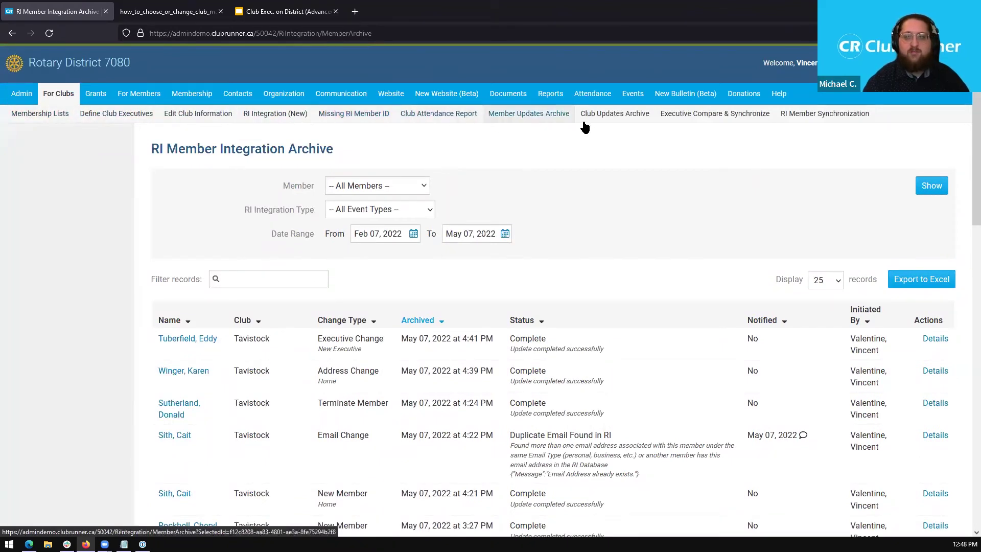
click(837, 124)
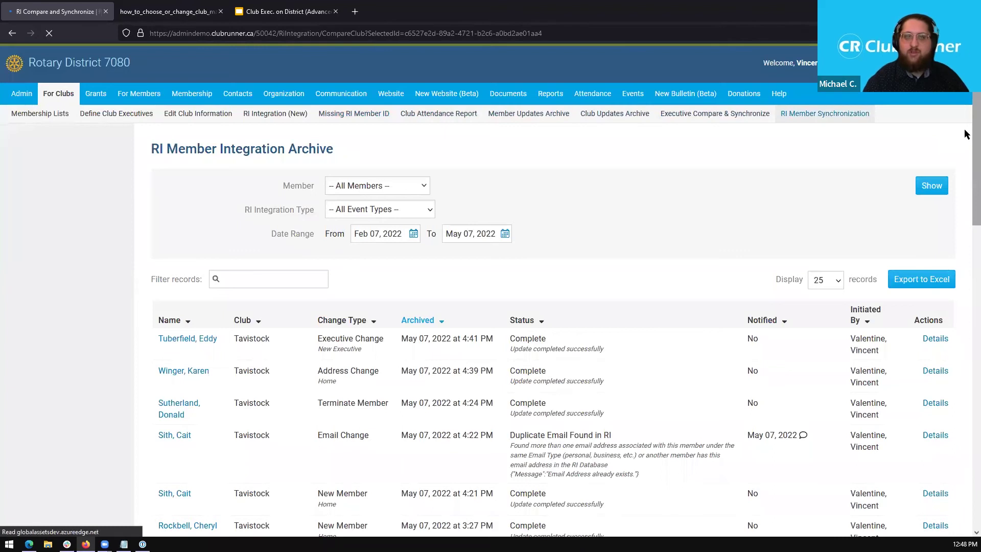
Check the remaining Active vs Terminated row under Member Type Mismatches and open that member's profile.
scroll(965, 130, down, 1)
scroll(966, 130, down, 9)
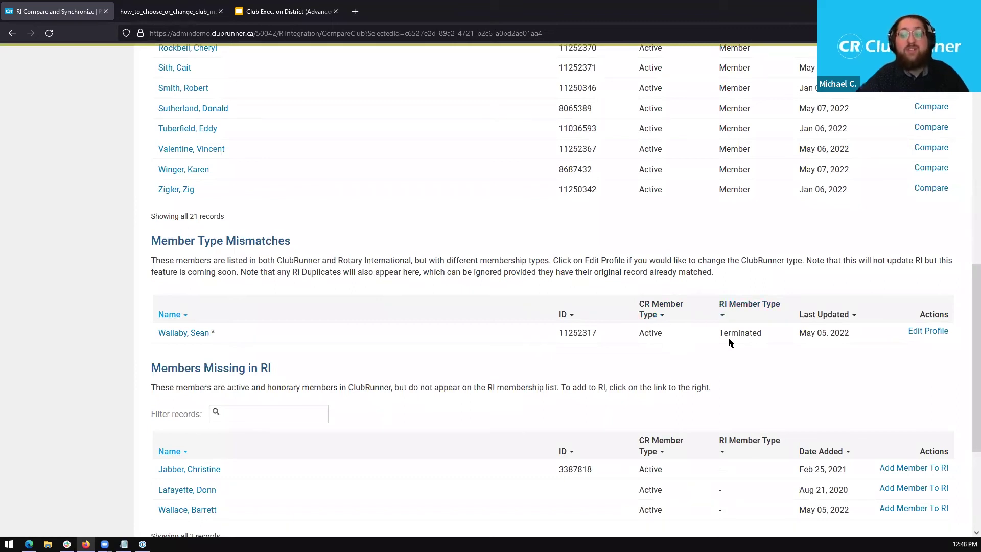
drag(715, 330, 762, 331)
click(765, 328)
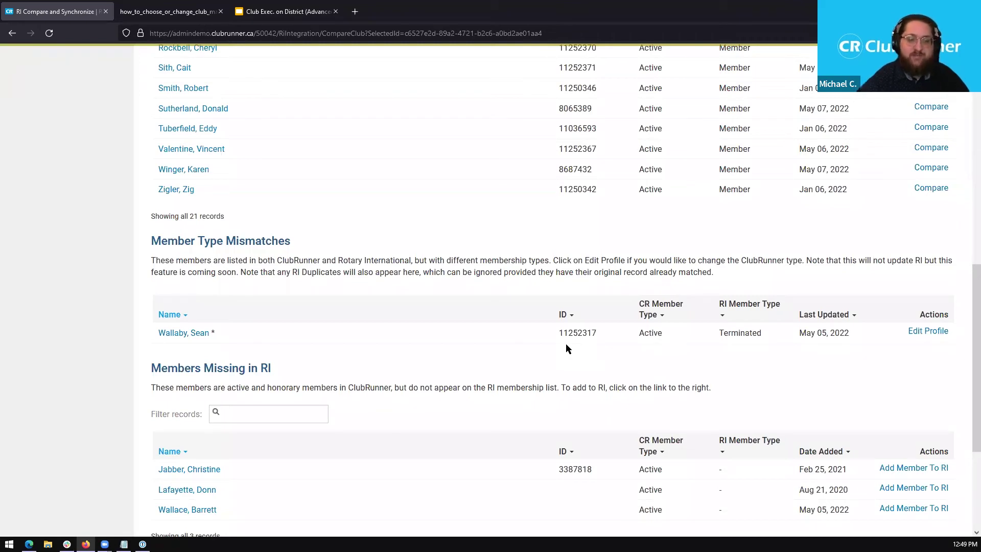
double_click(724, 334)
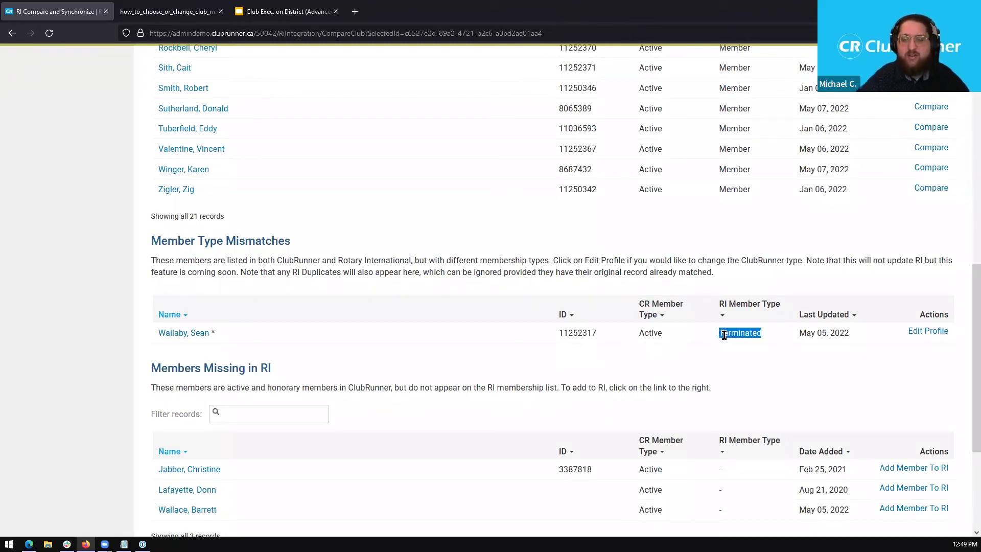
double_click(642, 332)
click(696, 274)
click(923, 333)
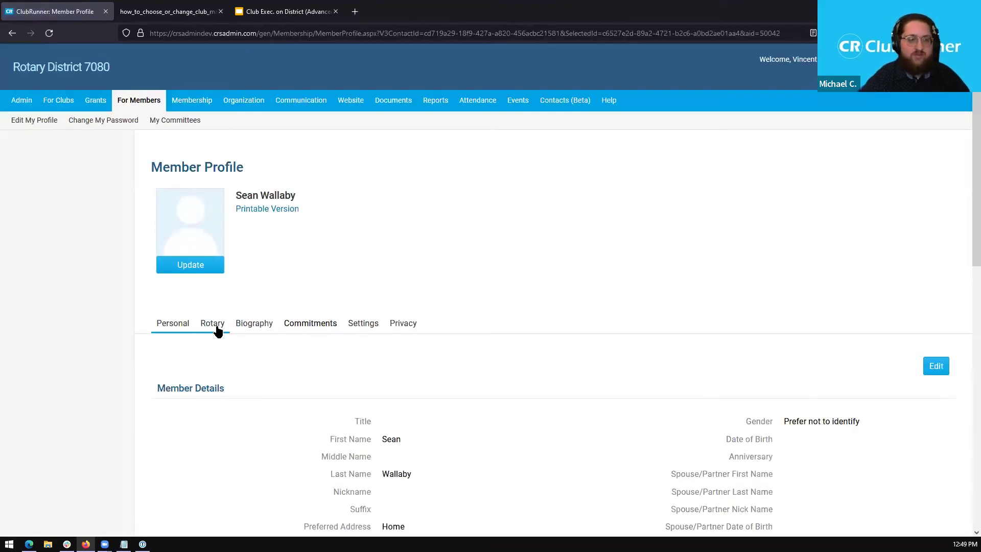
Choose to terminate this membership from the member's Rotary status options.
click(216, 328)
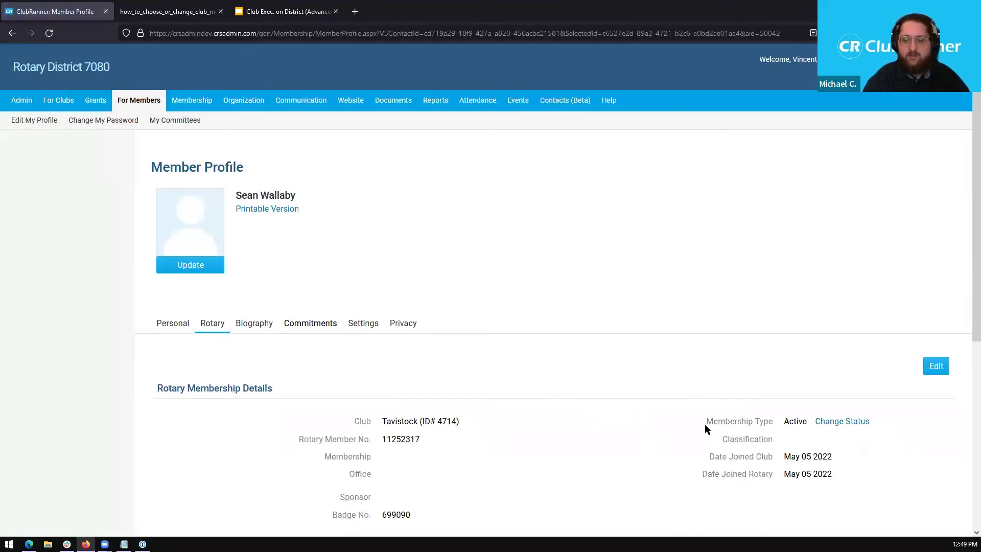
click(842, 423)
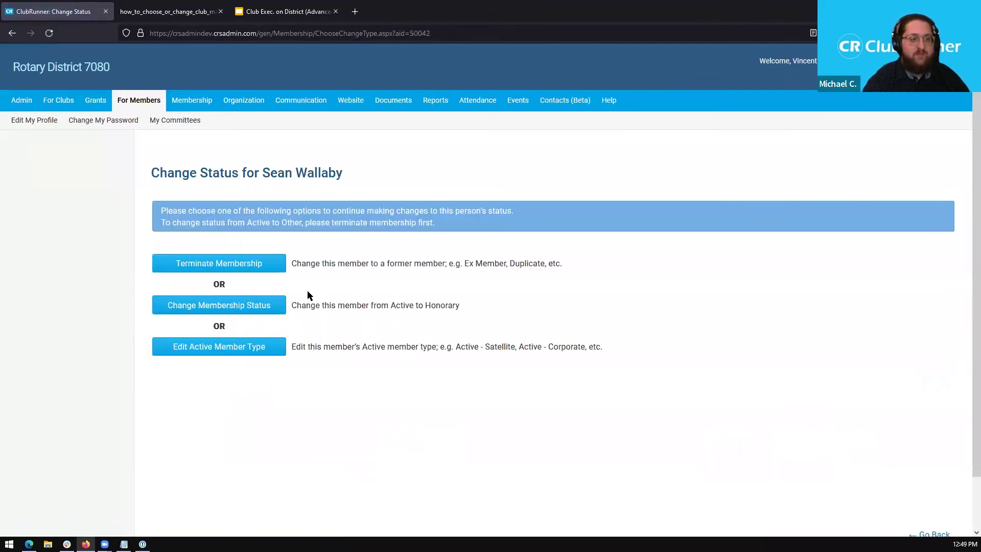
click(259, 271)
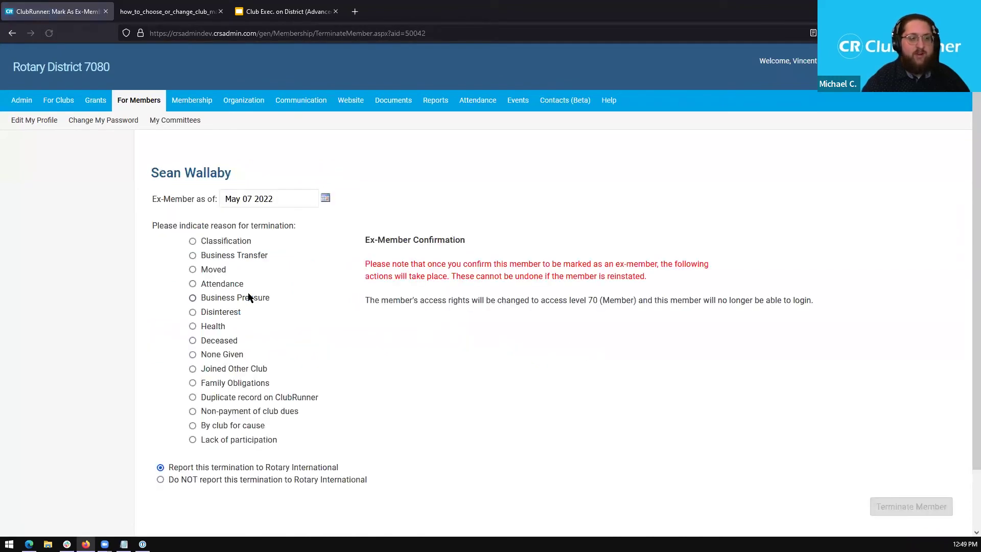
Give Lack of participation as the reason, skip reporting to RI, and confirm the termination.
triple_click(296, 199)
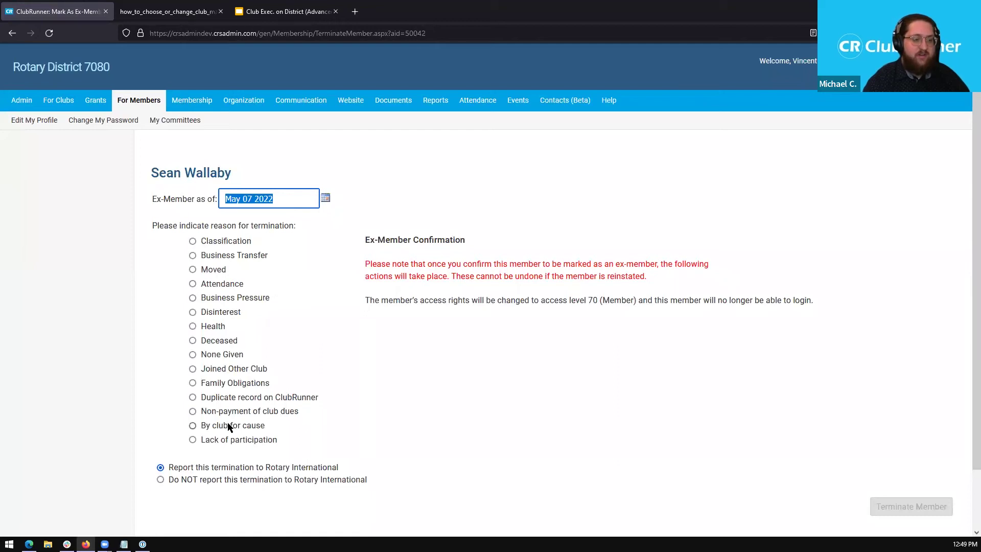
click(241, 440)
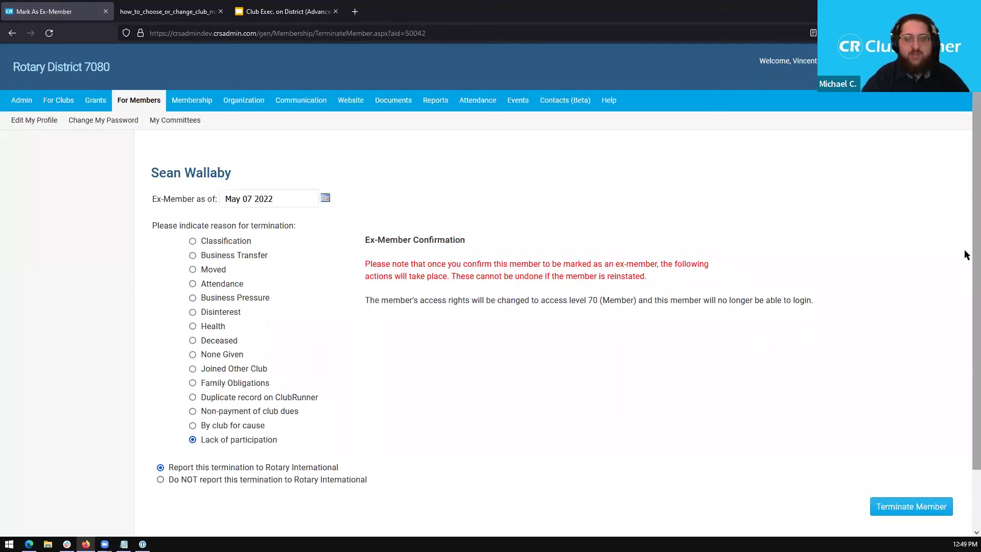
scroll(963, 255, down, 1)
click(269, 447)
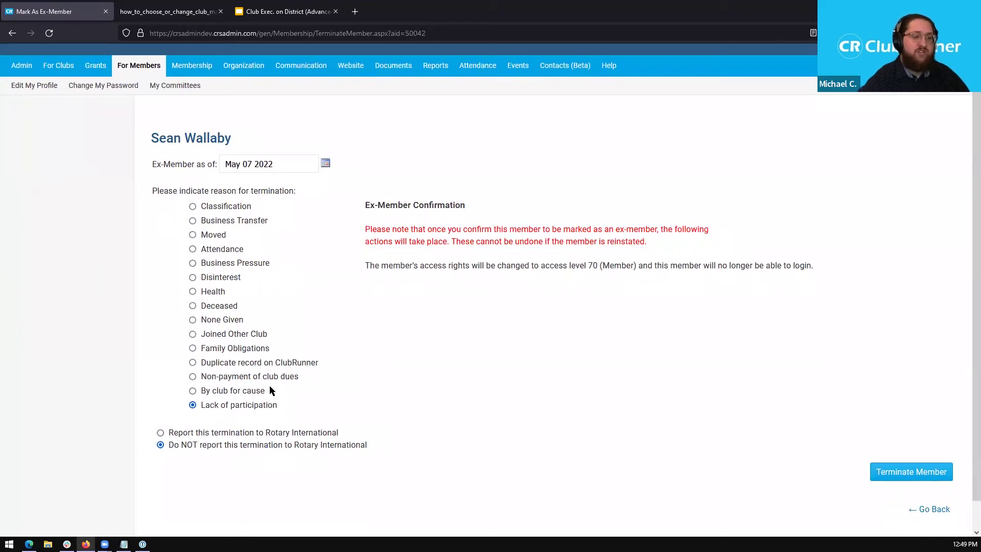
scroll(965, 398, down, 2)
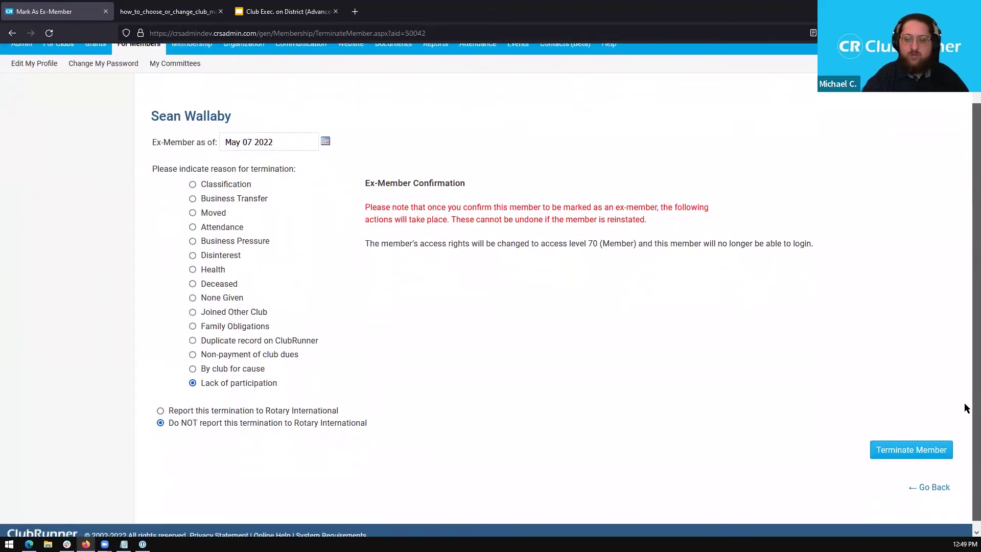
click(932, 452)
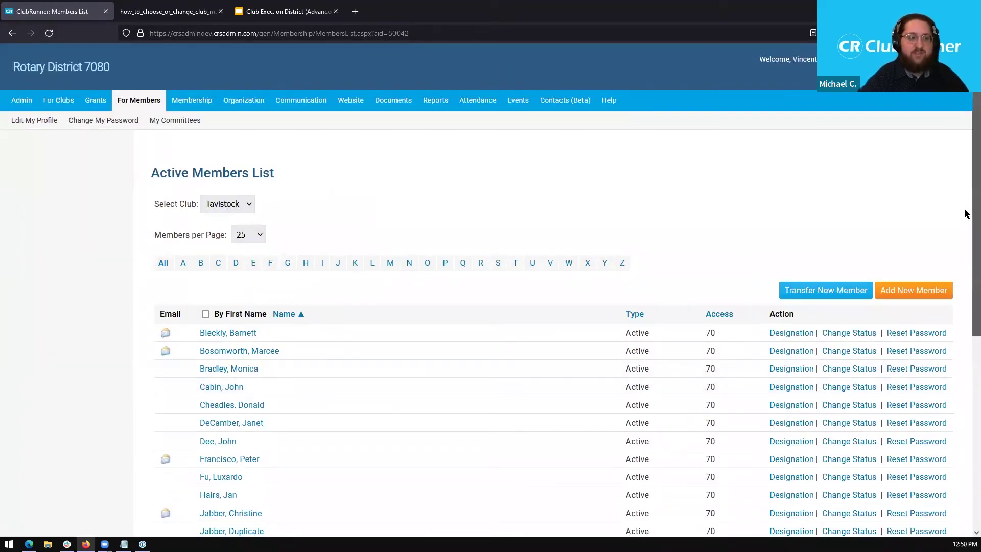
scroll(965, 254, down, 2)
Go to For Clubs > RI Updates Archive (beta) > RI Member Synchronization.
scroll(965, 257, down, 6)
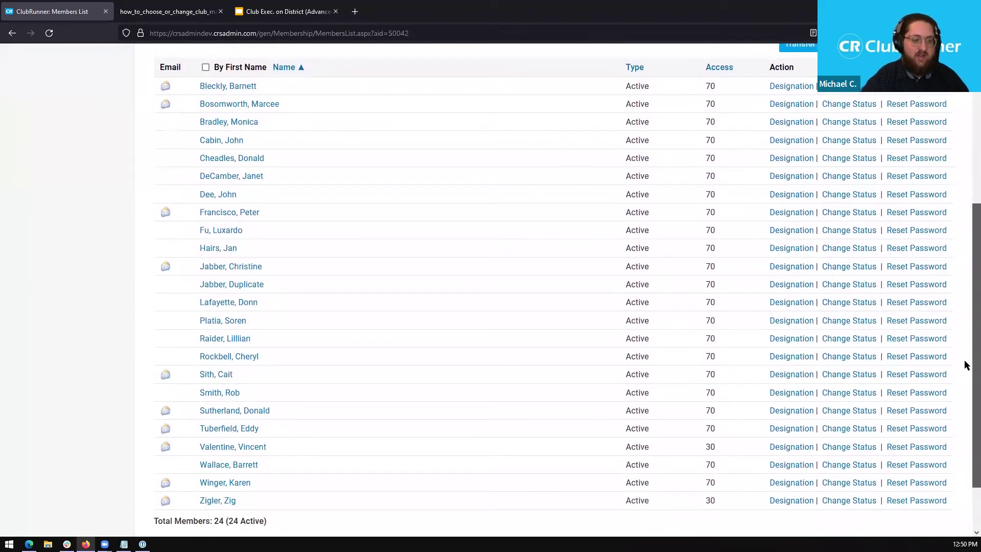
scroll(966, 286, up, 7)
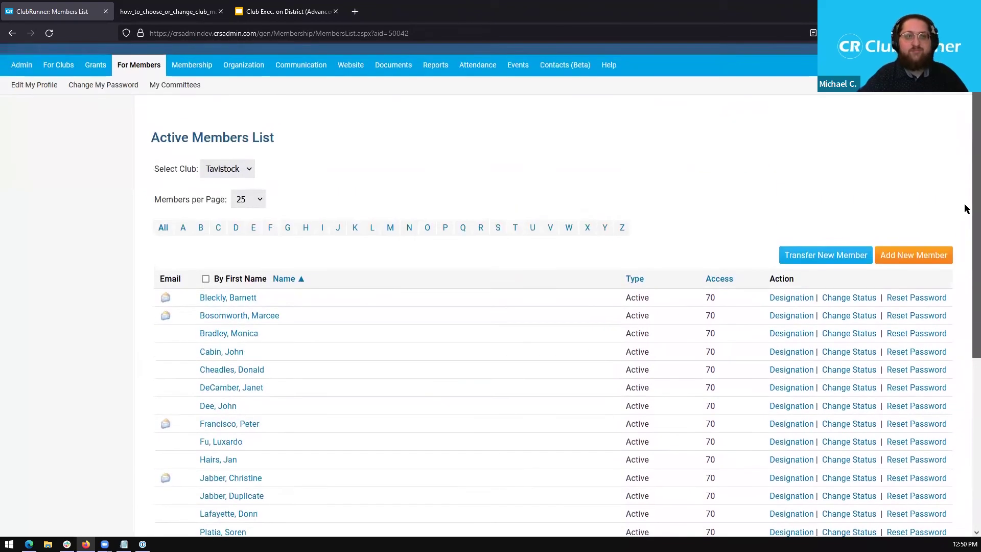
mouse_move(61, 96)
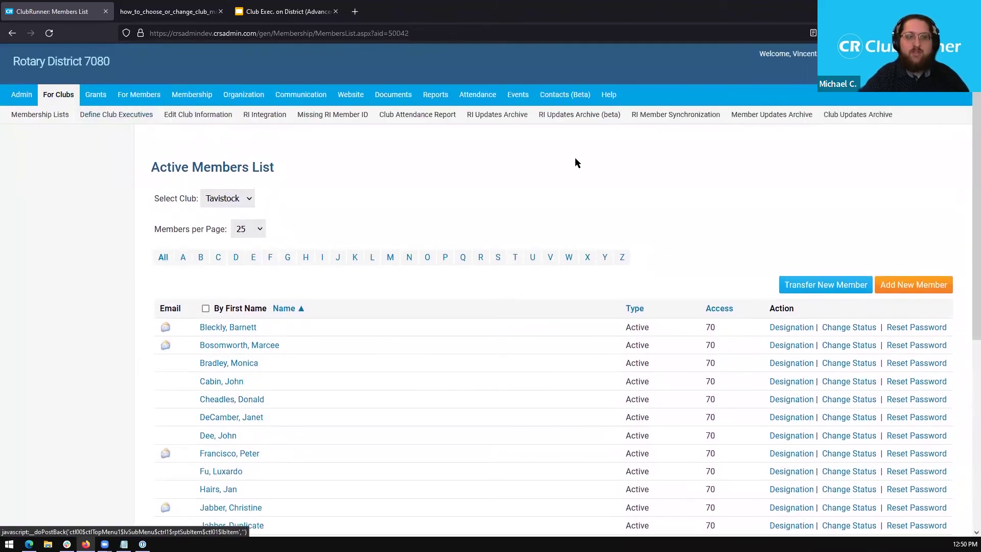
click(565, 115)
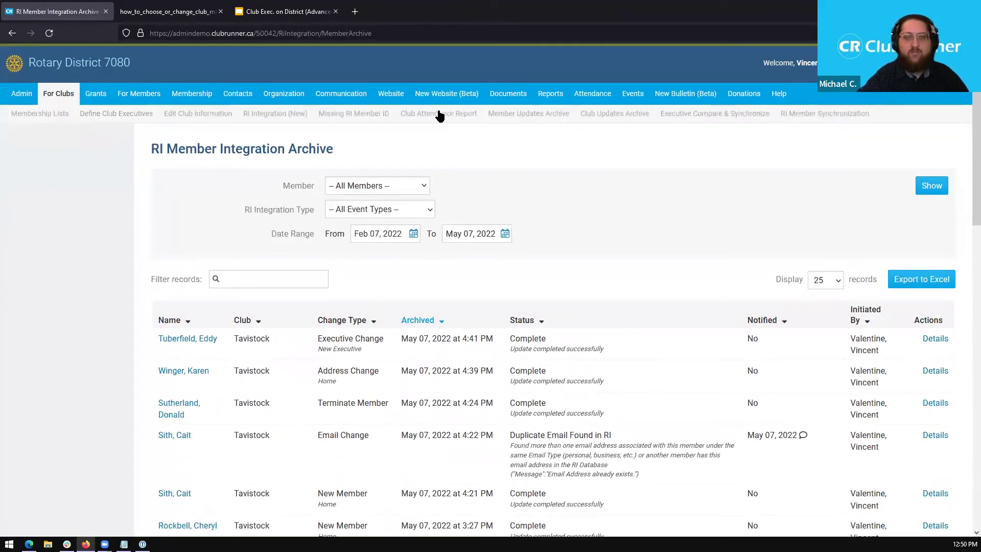
click(787, 115)
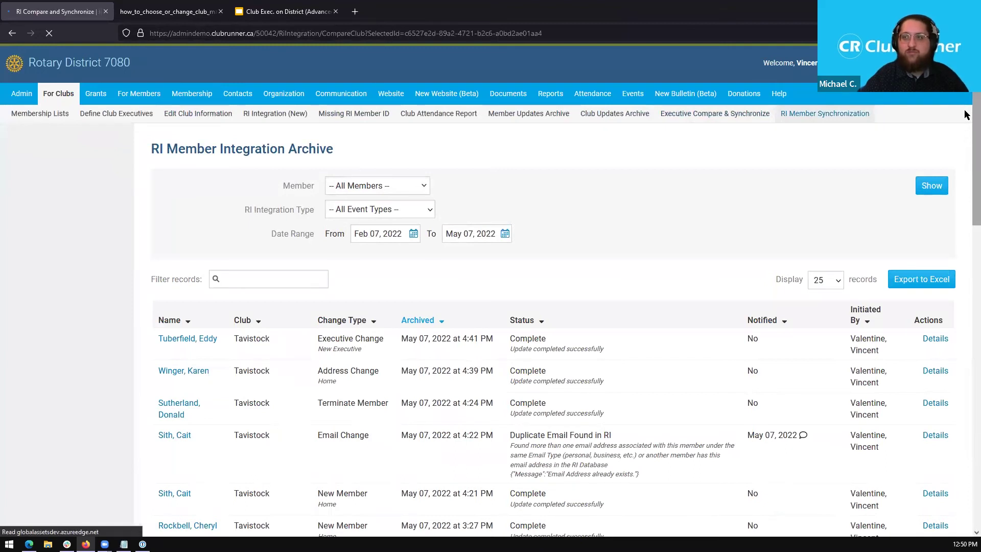
Scroll to Members Missing in RI and Missing in ClubRunner, noting the member listed in both and its RI ID.
scroll(965, 215, down, 9)
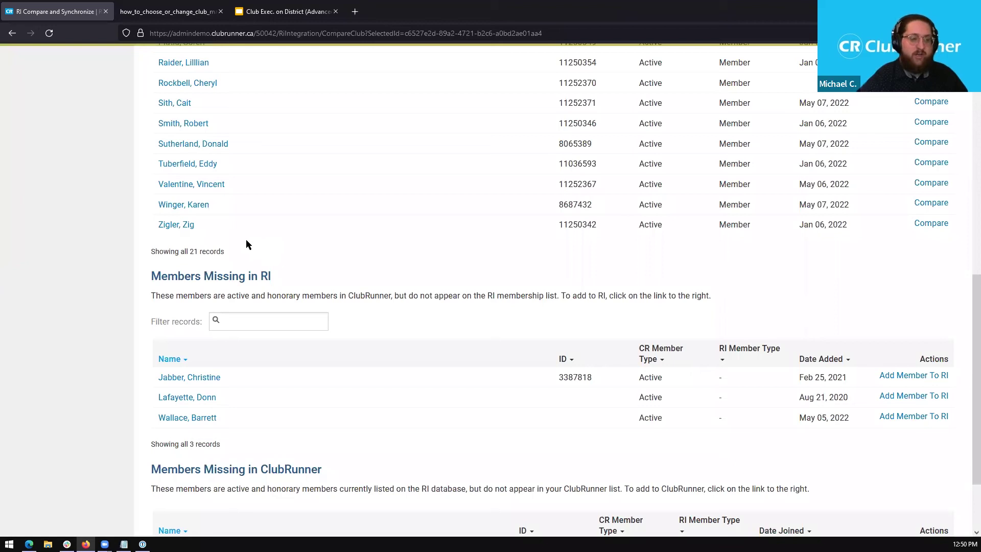
drag(966, 313, 965, 359)
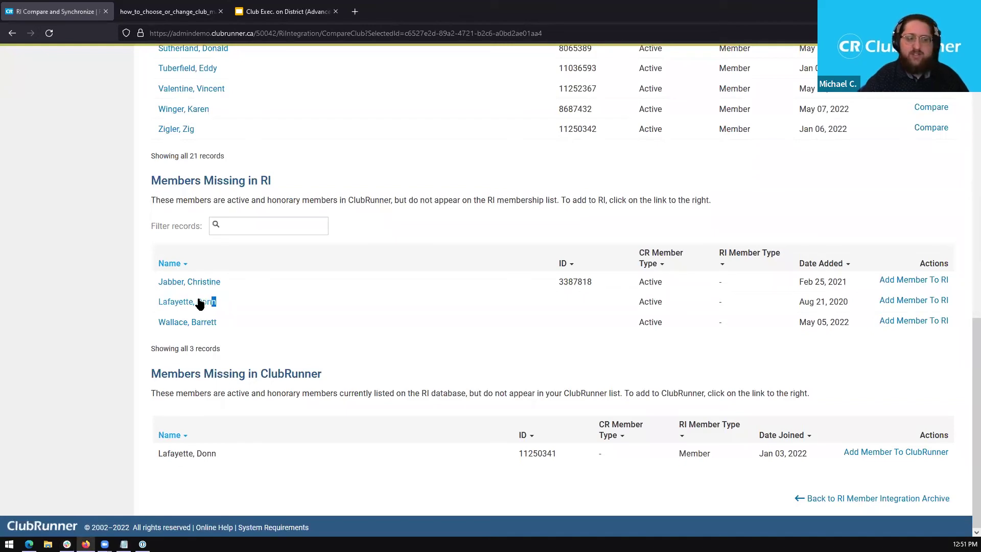
drag(218, 302, 159, 303)
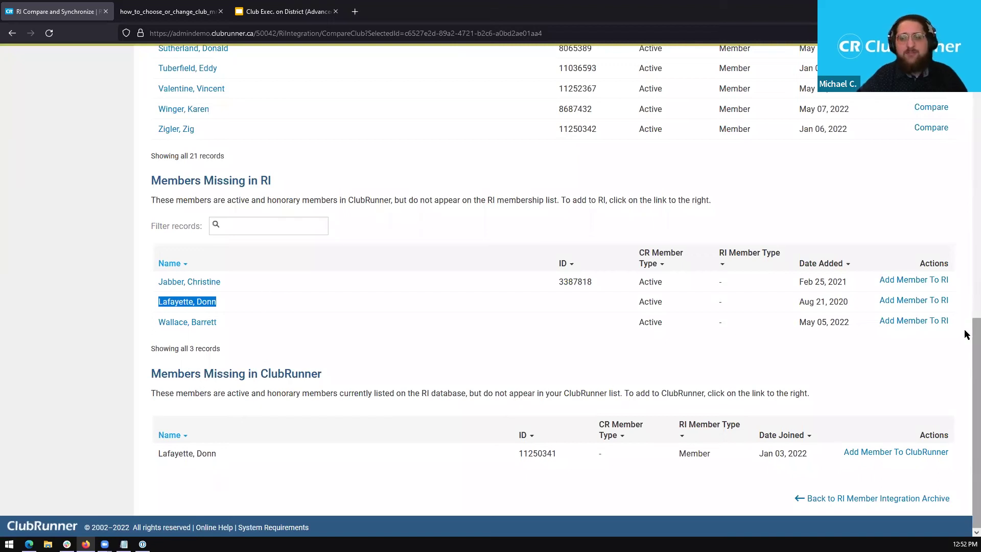
drag(150, 374, 327, 382)
click(328, 382)
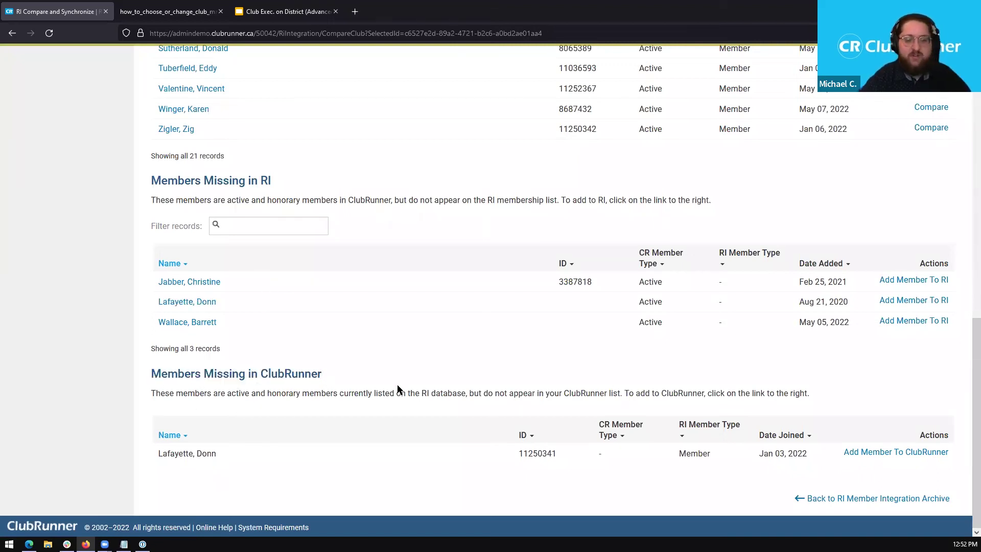
drag(217, 455, 157, 453)
drag(514, 453, 559, 451)
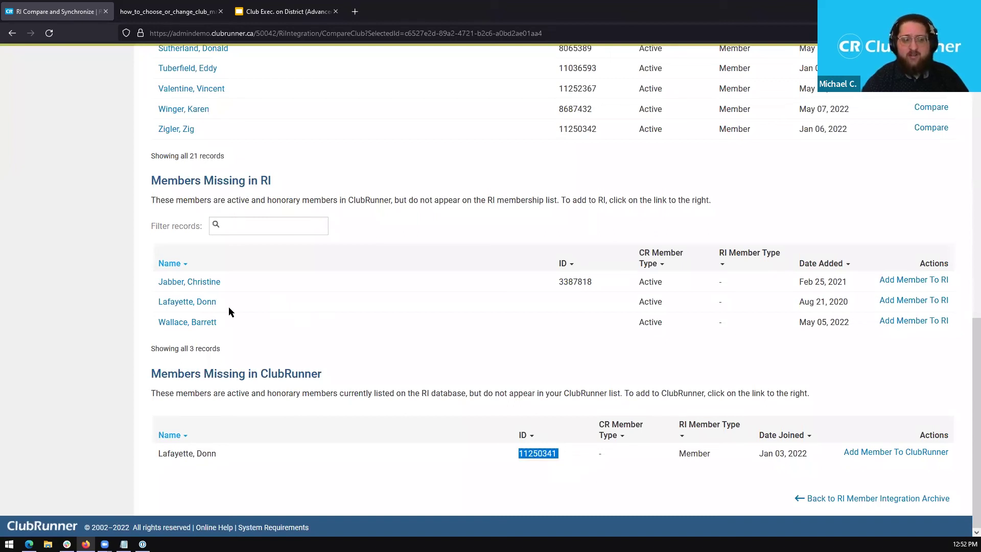
drag(228, 303, 157, 302)
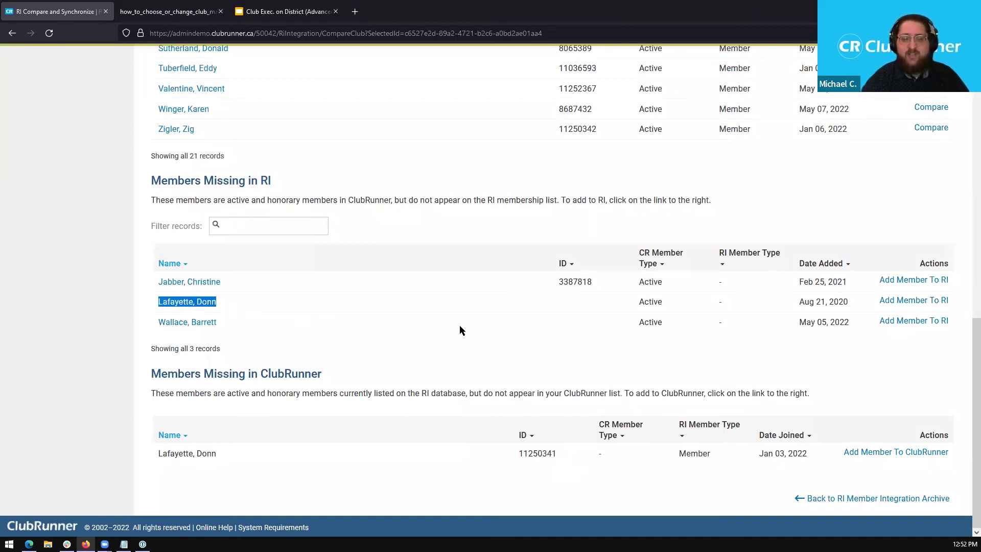
click(547, 299)
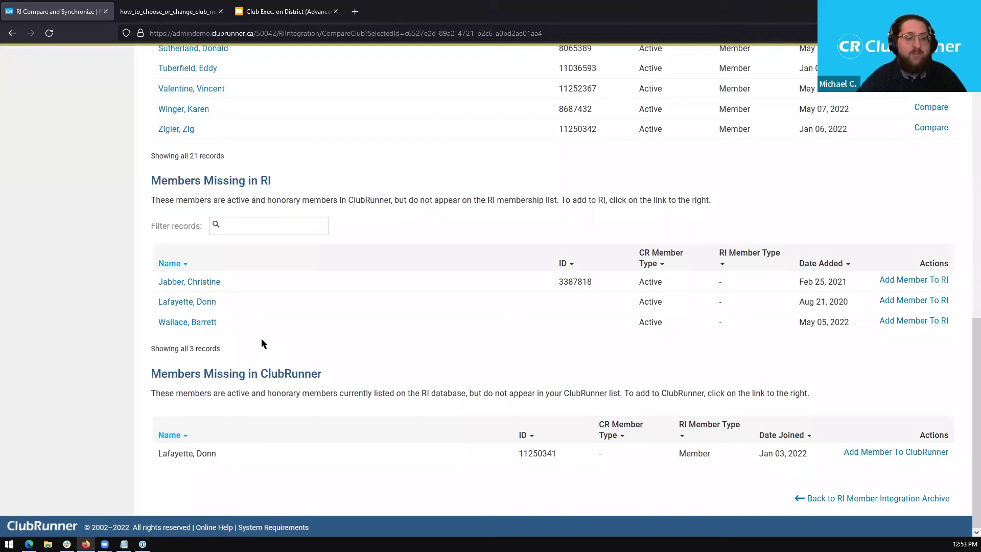
Copy the RI ID from Members Missing in ClubRunner and open that member's ClubRunner profile.
double_click(548, 454)
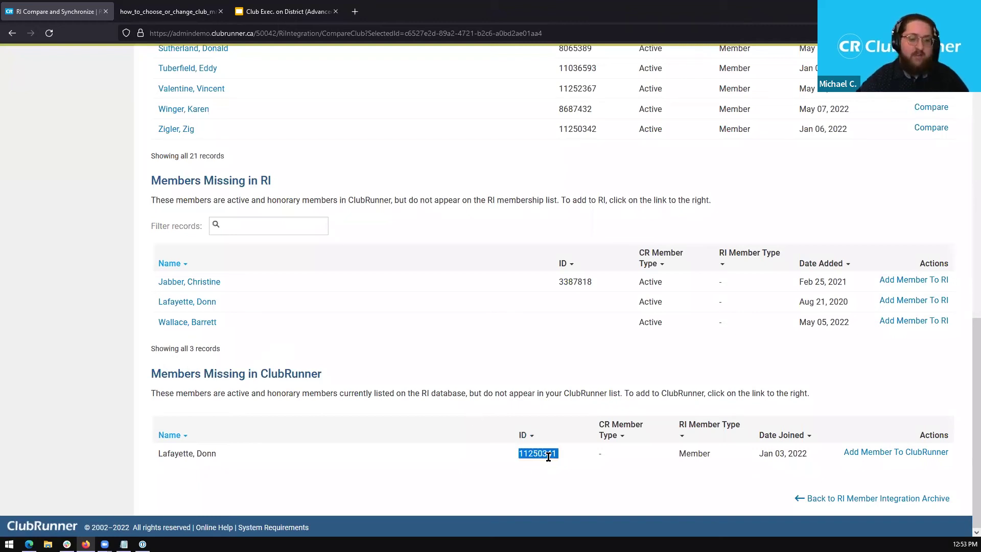
right_click(539, 453)
click(518, 444)
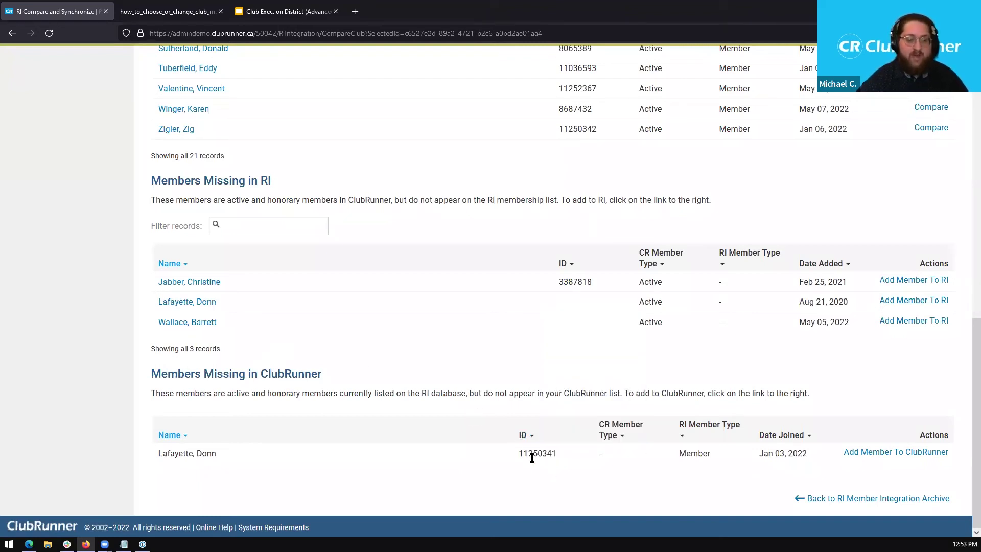
double_click(532, 454)
right_click(532, 456)
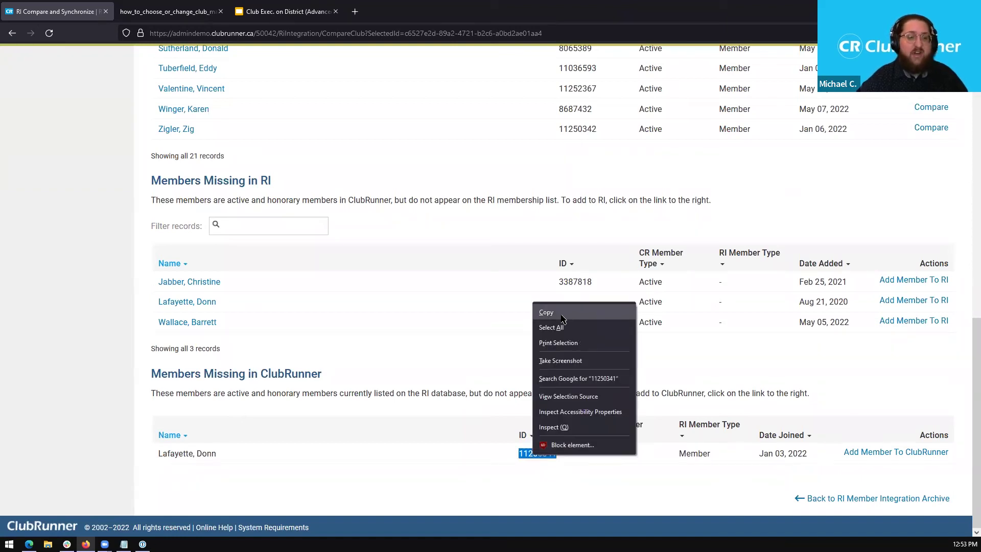
click(537, 309)
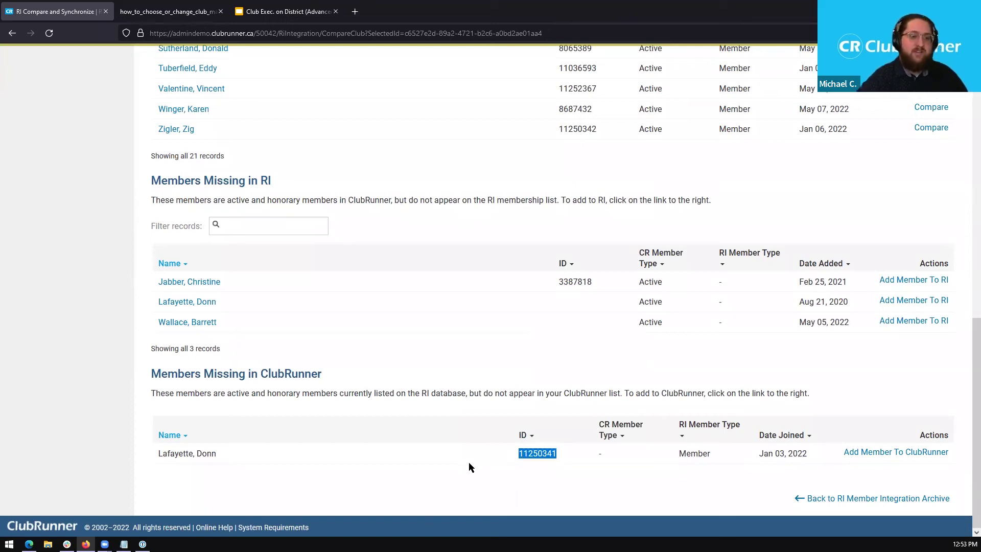
click(492, 465)
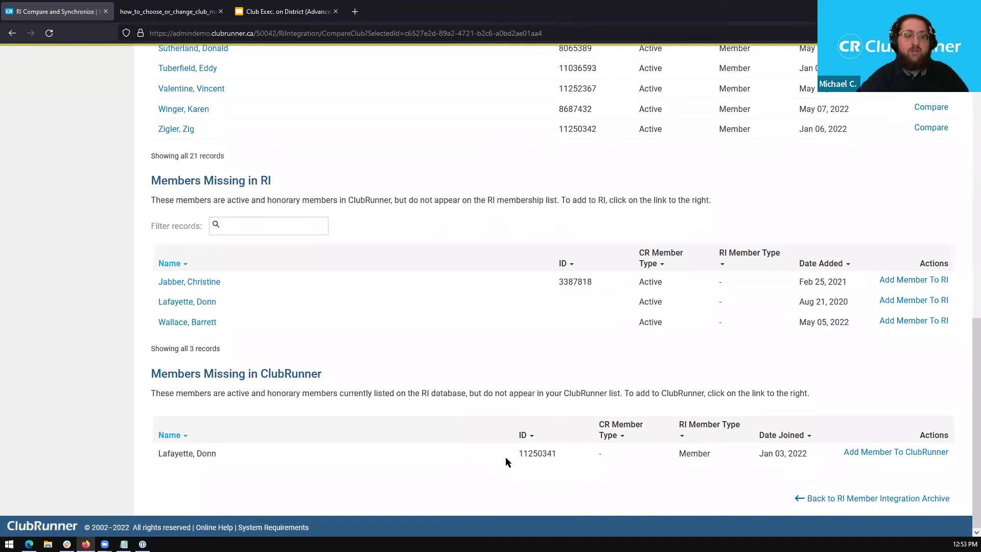
double_click(556, 453)
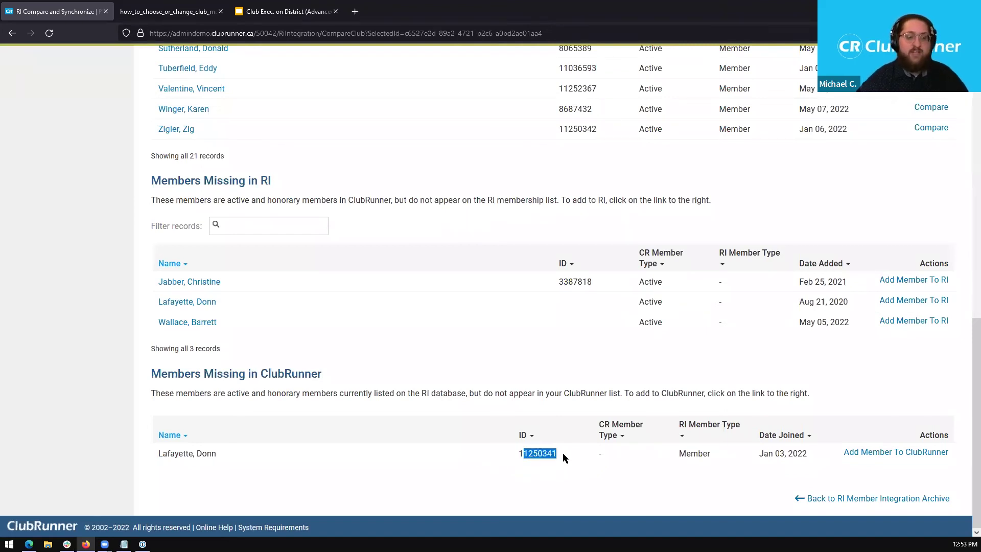
right_click(527, 454)
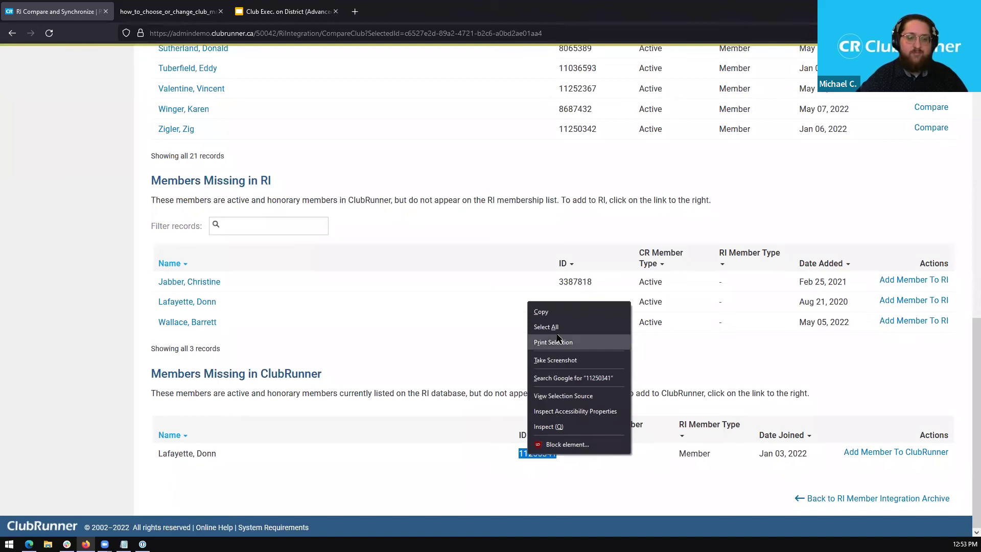
click(552, 312)
click(555, 388)
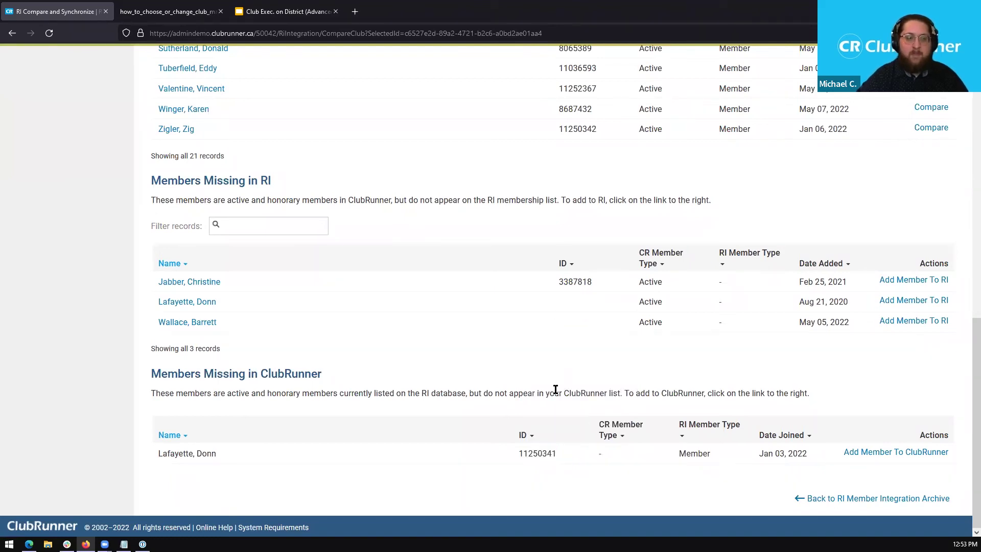
click(193, 305)
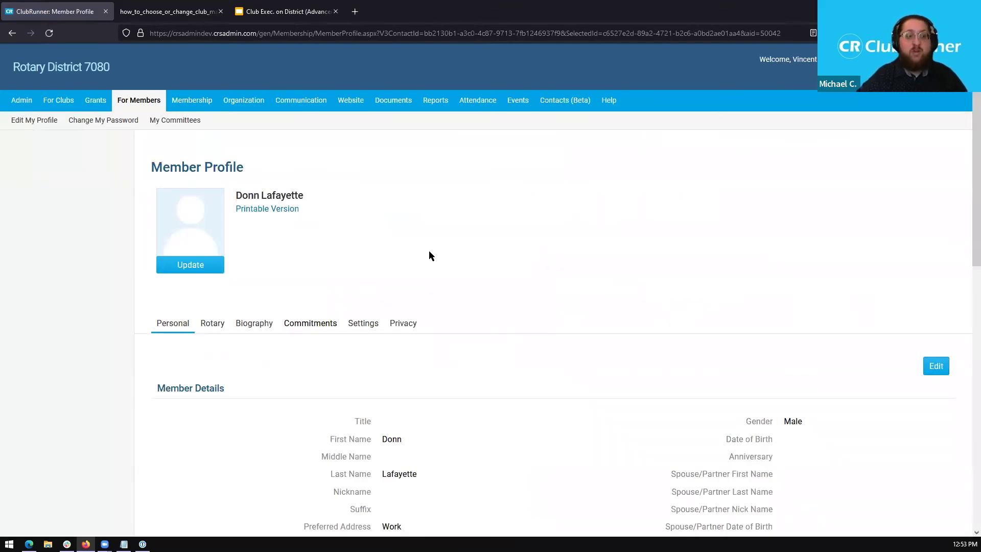
Open the member's Rotary membership details in edit mode.
click(218, 326)
scroll(965, 269, down, 2)
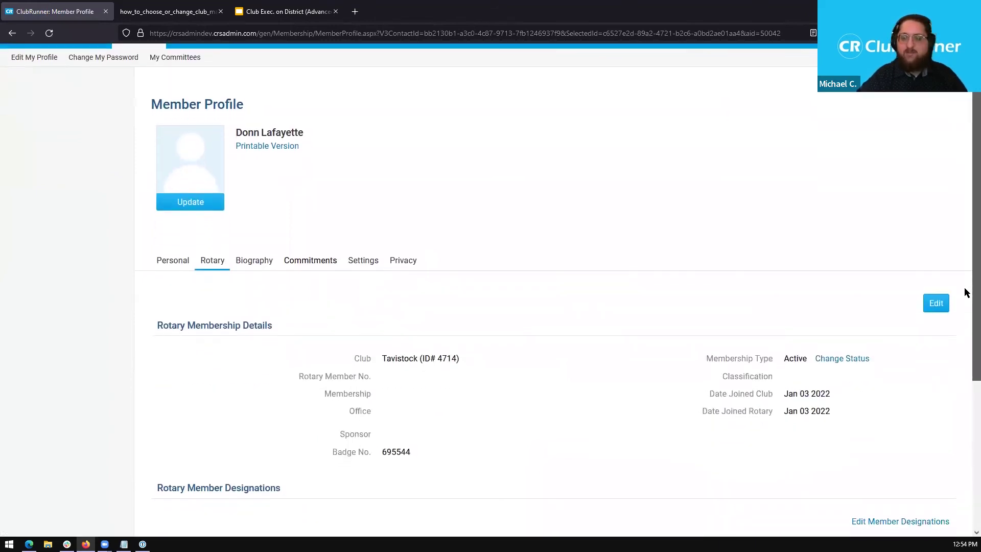
click(942, 277)
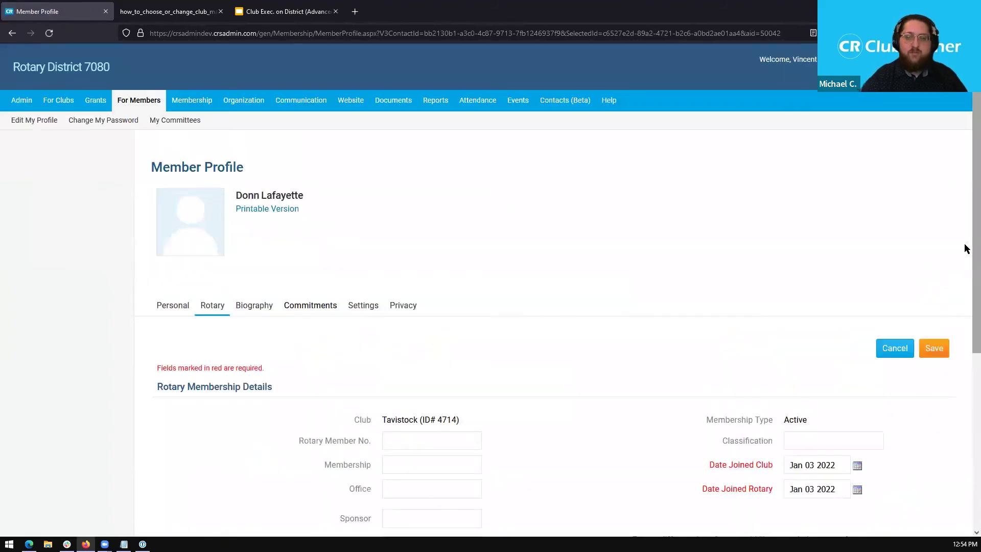
scroll(965, 240, down, 2)
scroll(965, 299, down, 2)
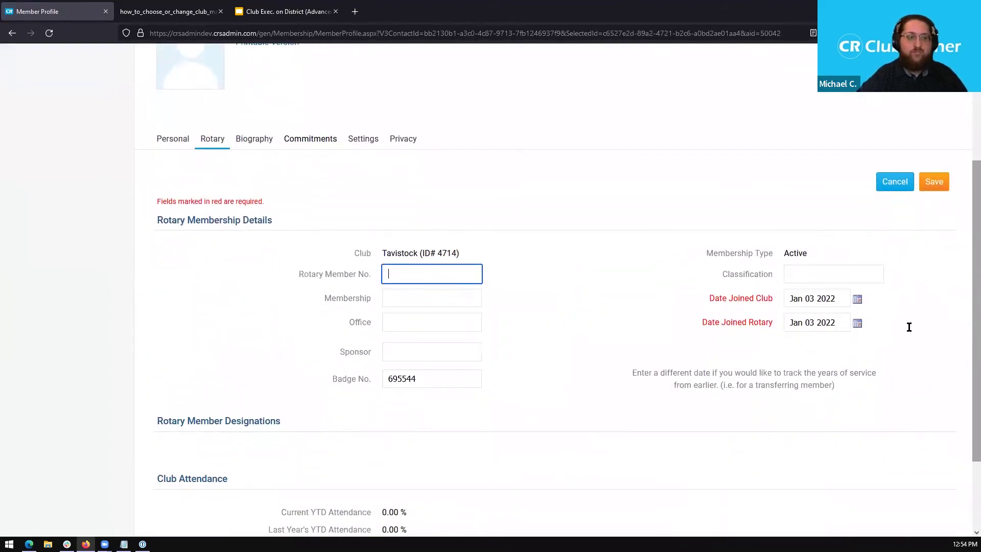
drag(300, 275, 351, 278)
click(372, 278)
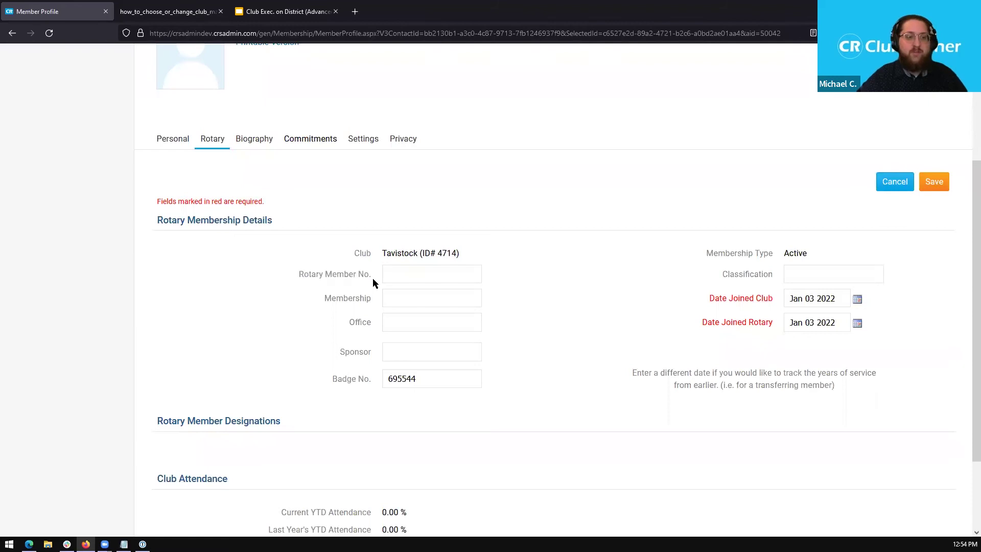
right_click(403, 276)
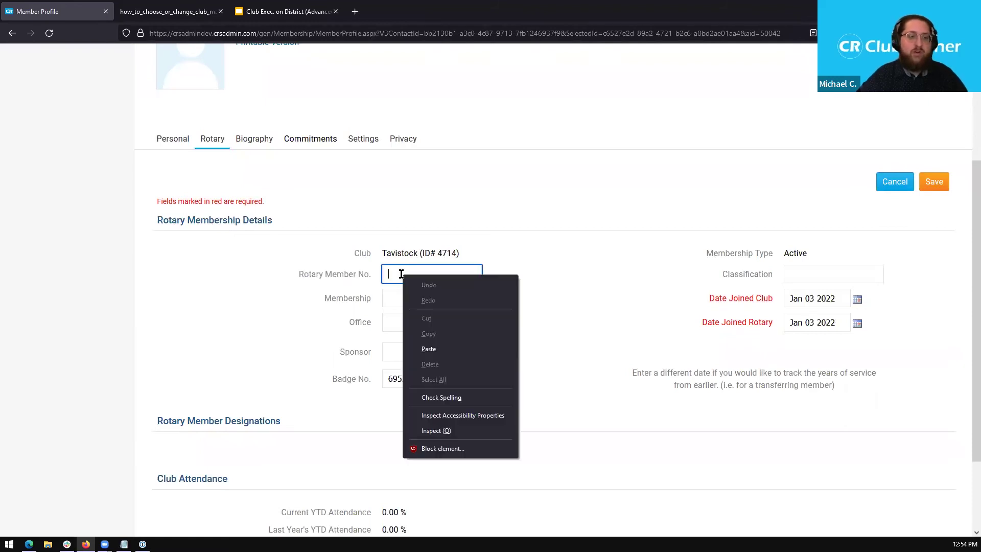
click(435, 349)
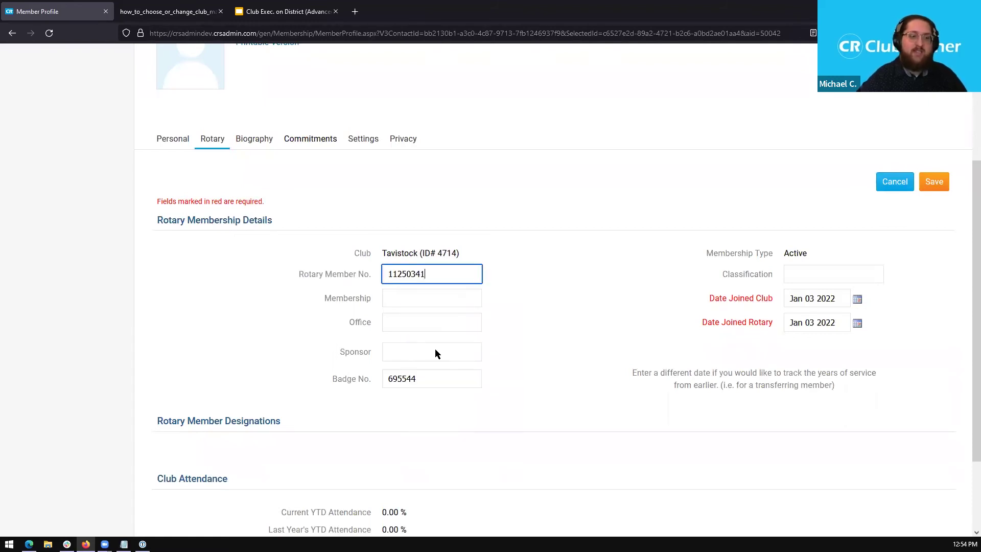
click(563, 324)
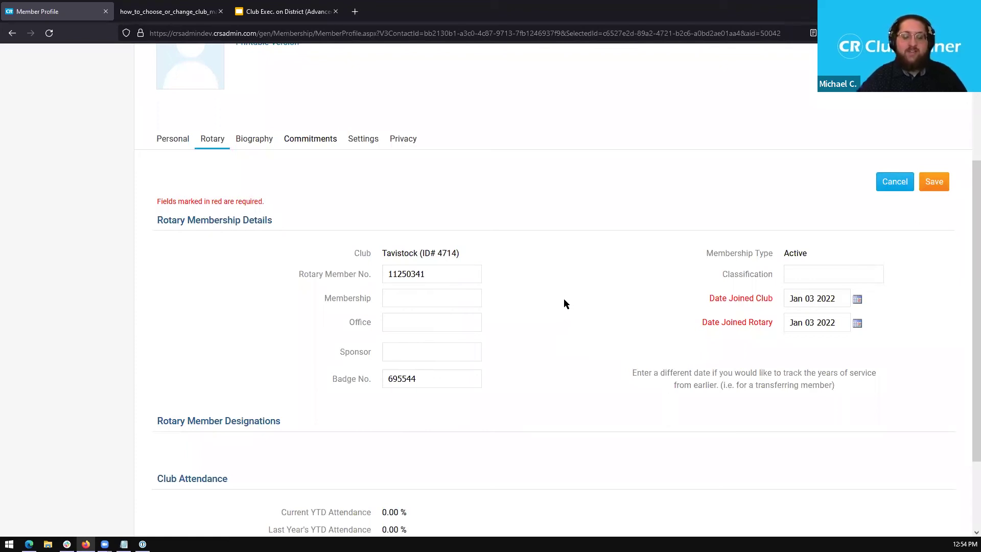
click(935, 189)
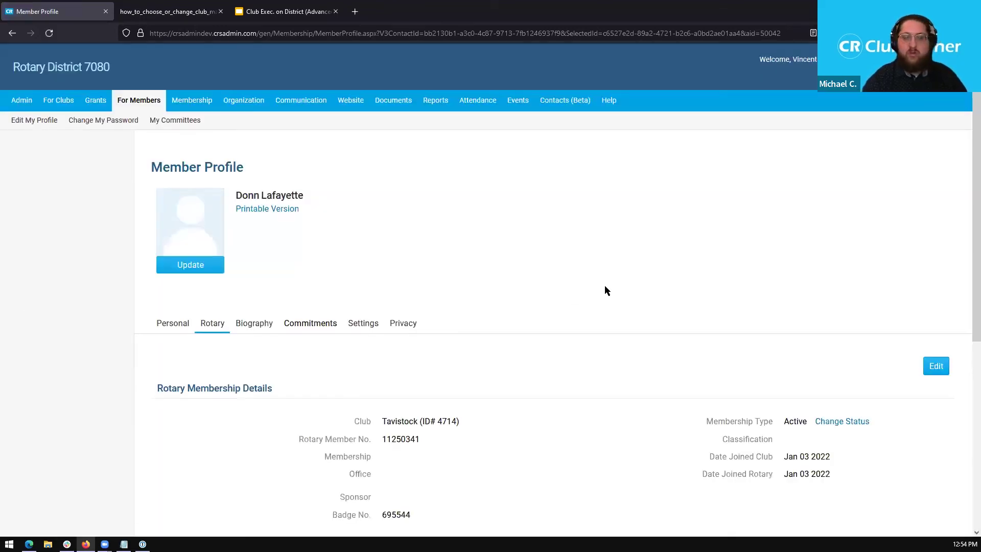
mouse_move(60, 106)
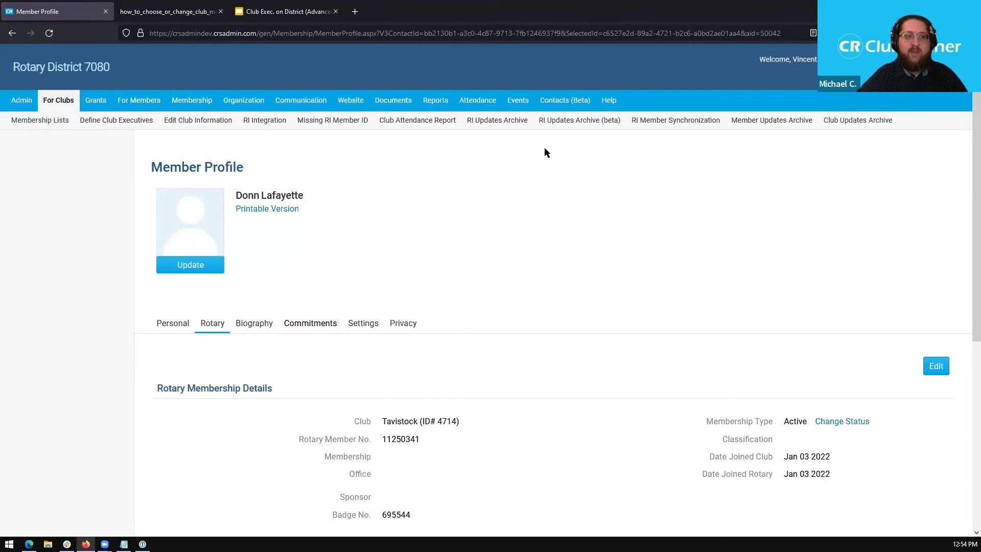
click(619, 128)
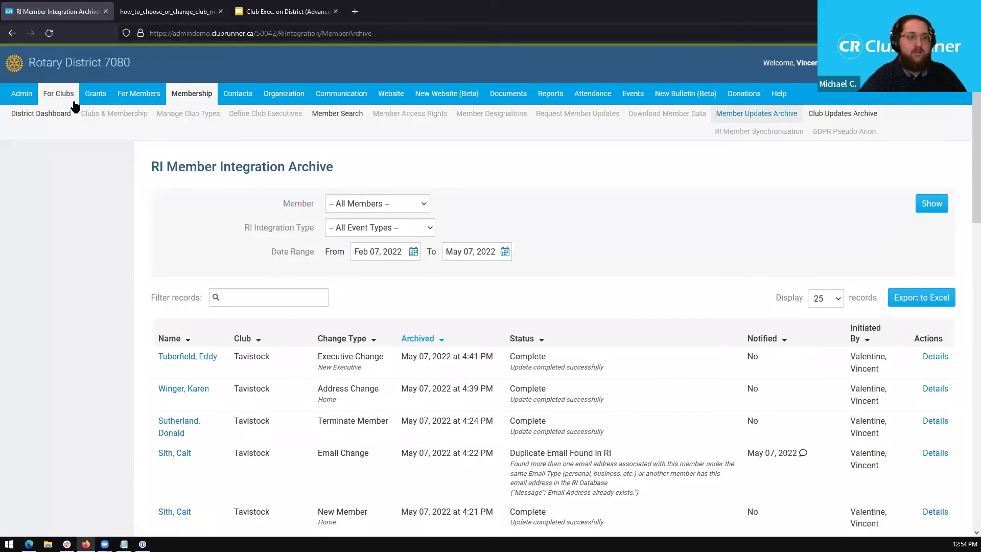
Open RI Member Synchronization and scroll to Members Missing in RI, now down to 2 members.
mouse_move(73, 101)
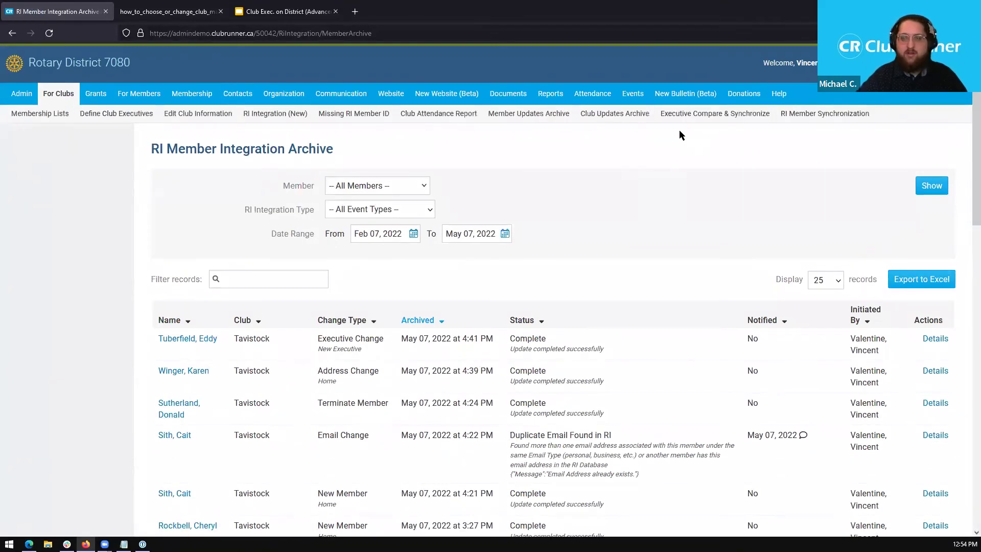
click(811, 117)
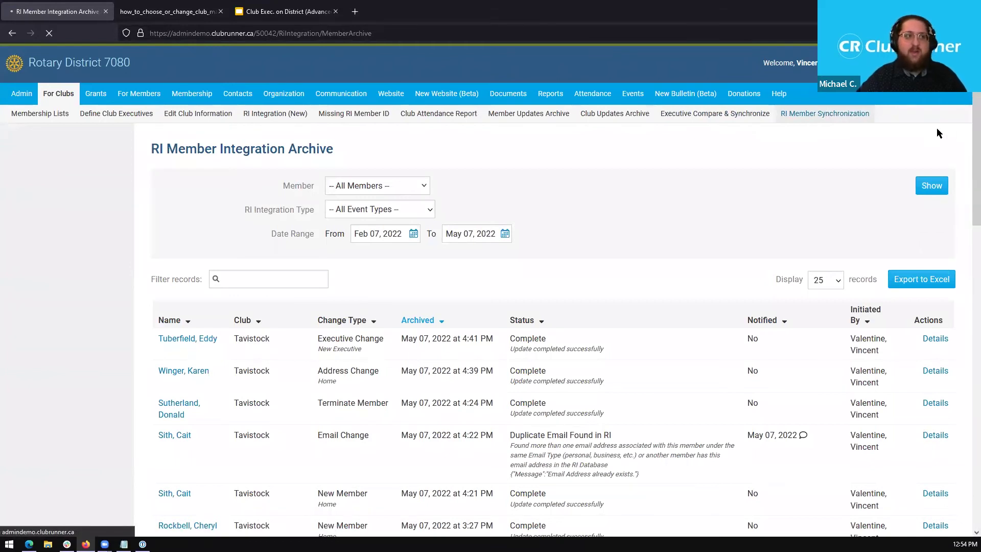
scroll(966, 198, down, 2)
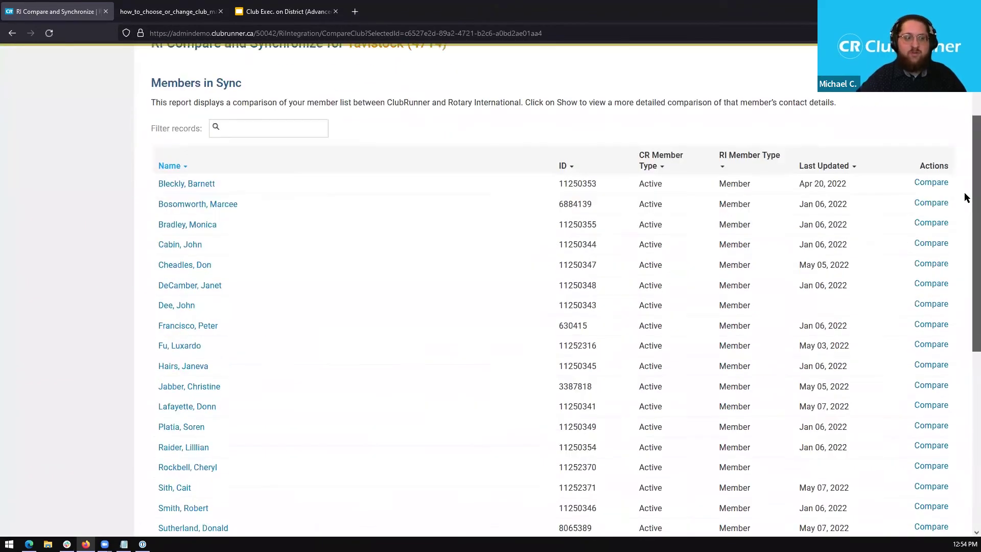
scroll(965, 198, down, 6)
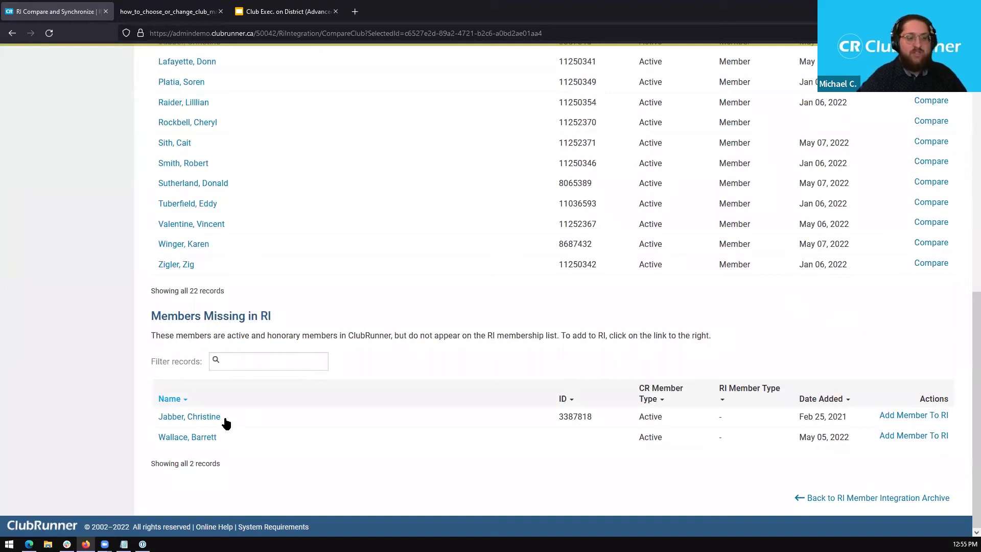
drag(223, 421, 156, 414)
Request adding the second Members Missing in RI entry, dated May 05, 2022, to RI.
click(266, 435)
drag(269, 438, 155, 437)
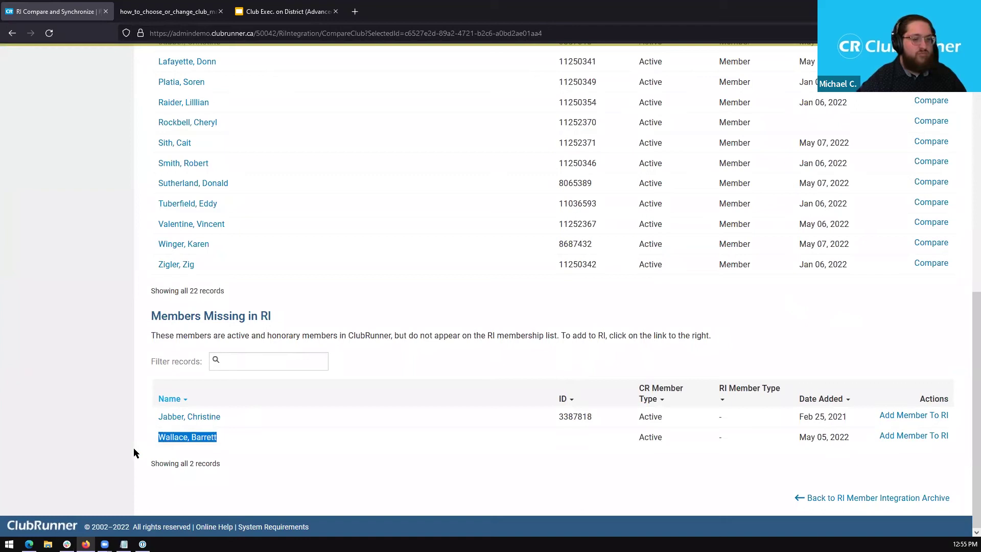
drag(241, 439, 155, 438)
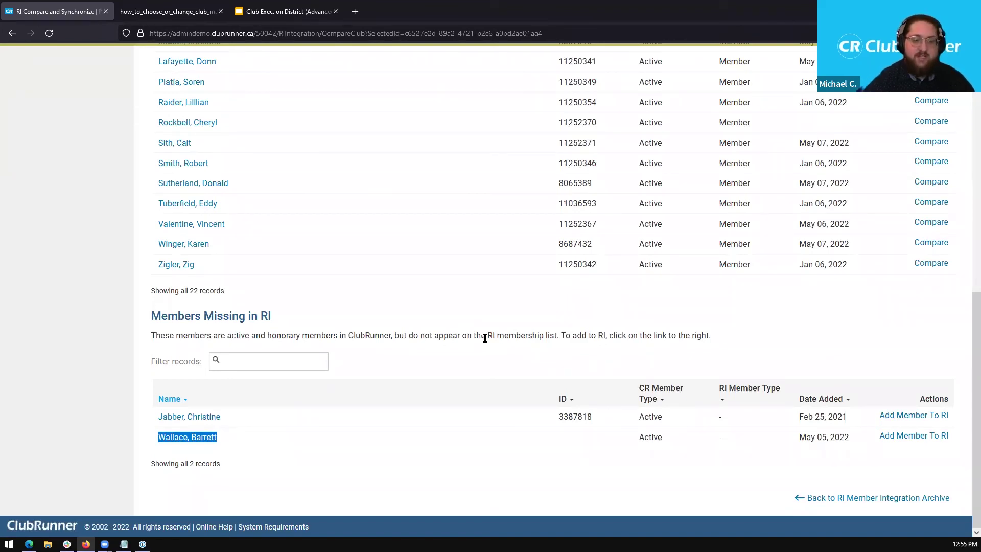
click(464, 454)
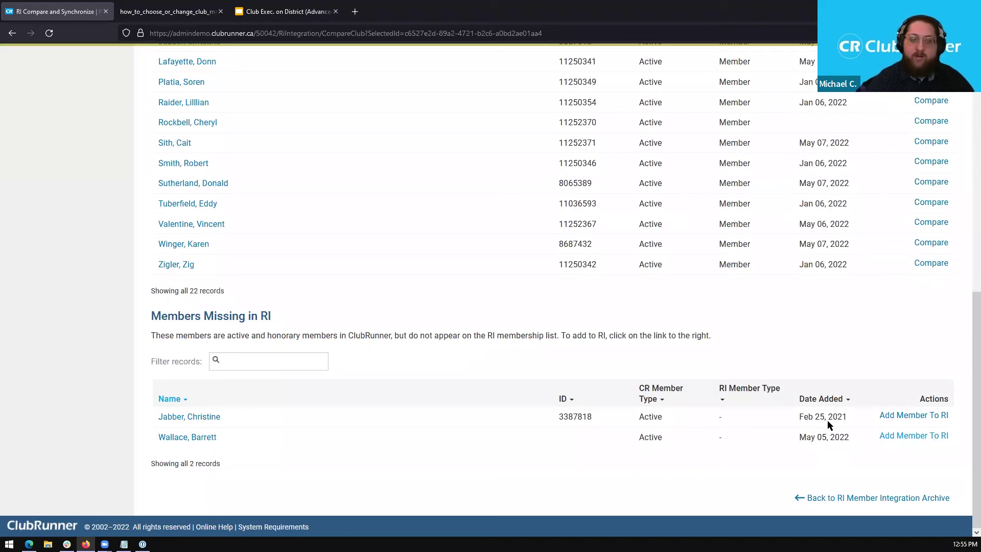
click(913, 435)
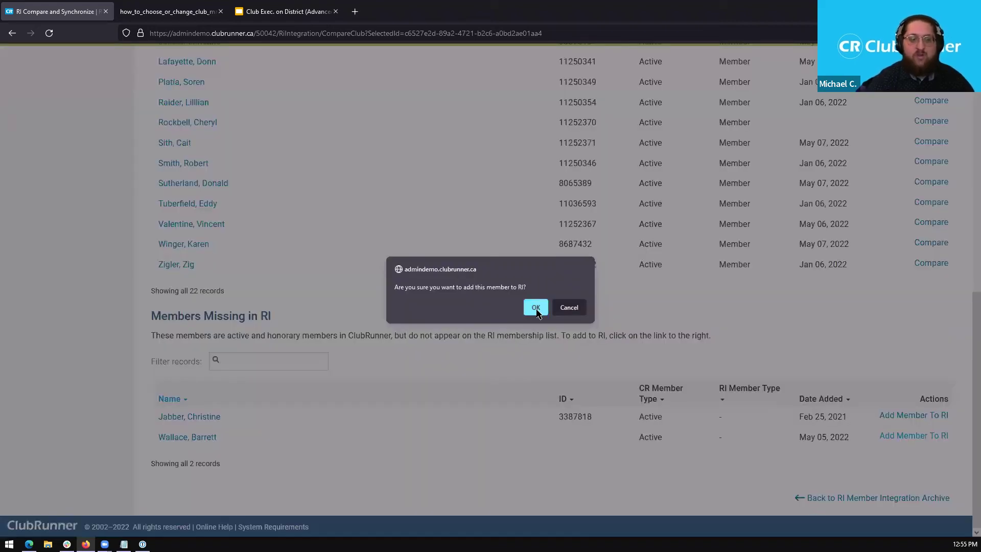
Confirm adding the member to RI and check the scheduled-request success message.
click(535, 308)
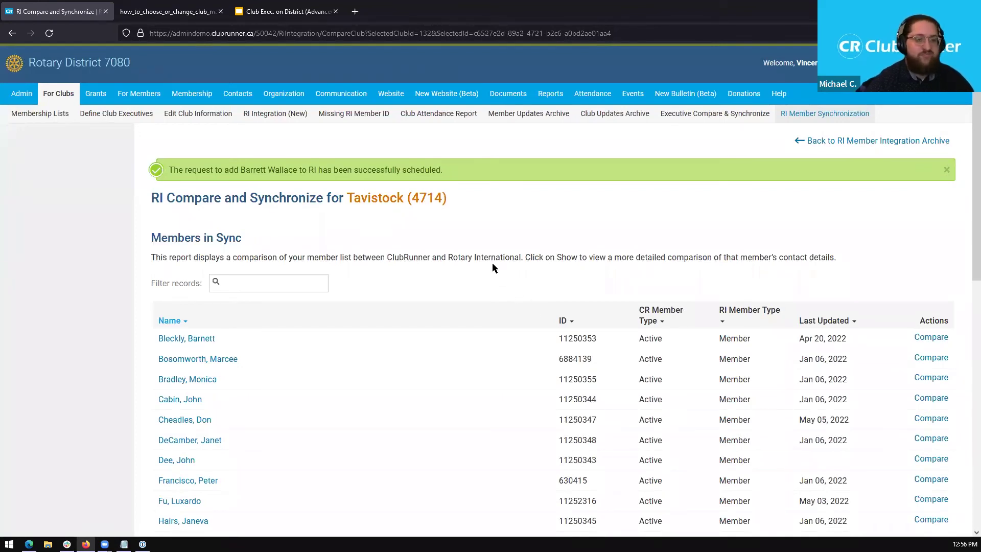
drag(169, 170, 454, 176)
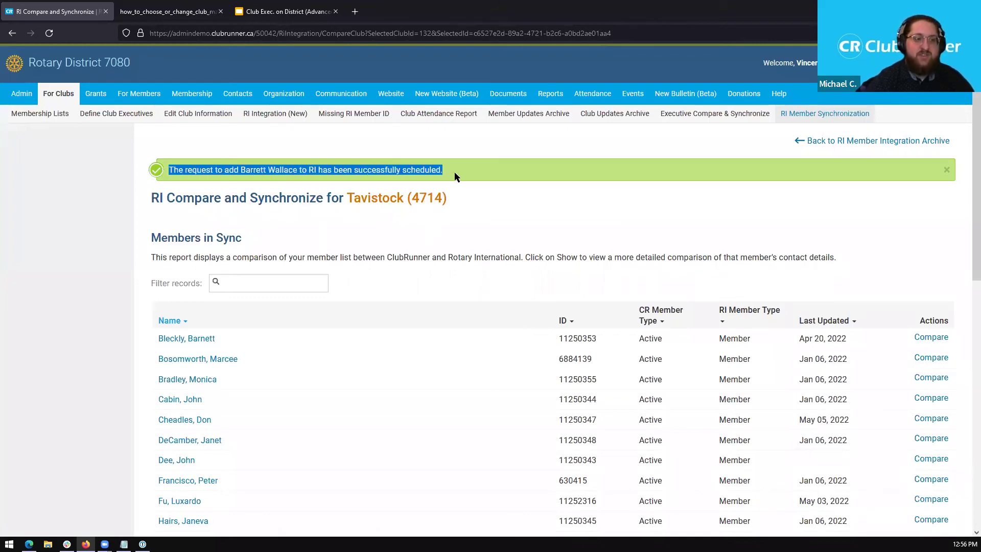
click(454, 176)
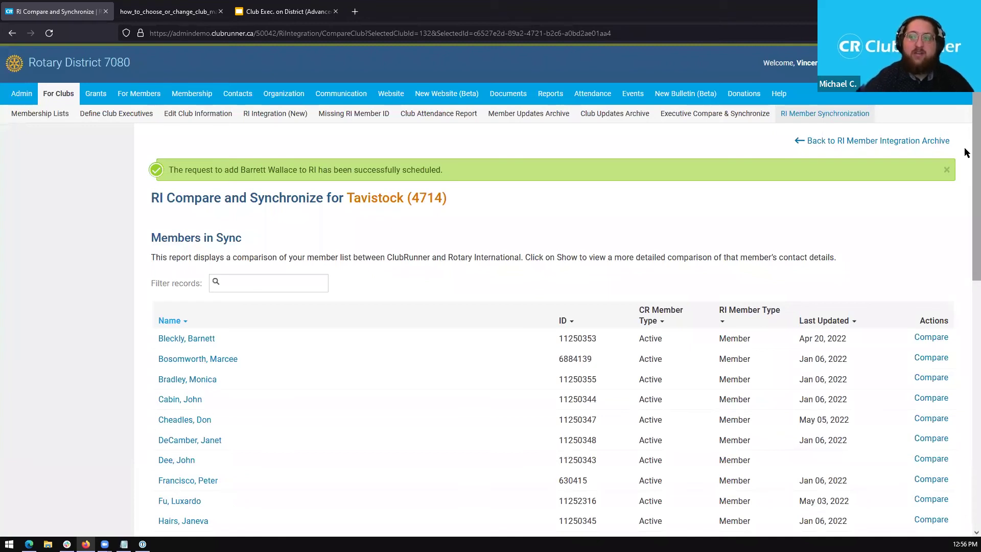
scroll(966, 148, down, 1)
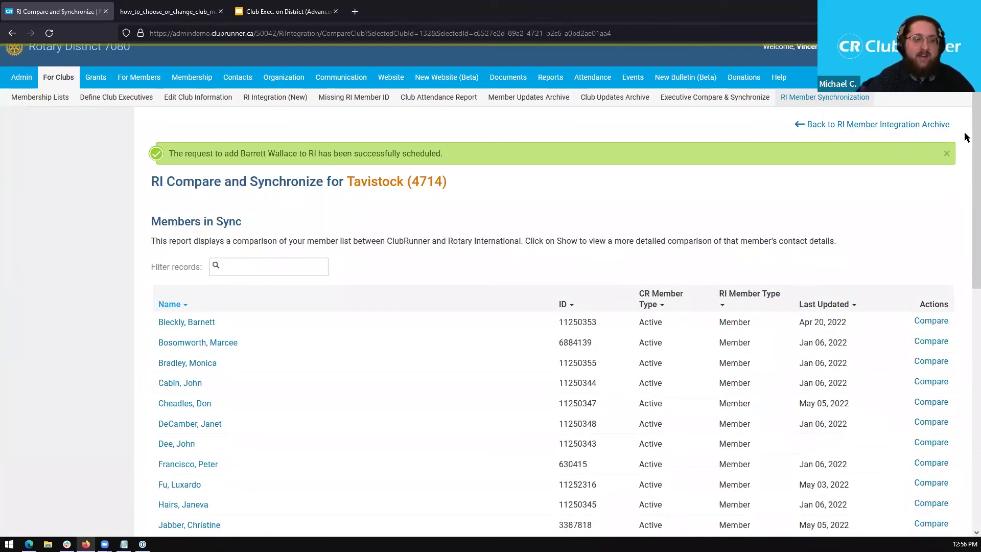
drag(965, 163, 966, 357)
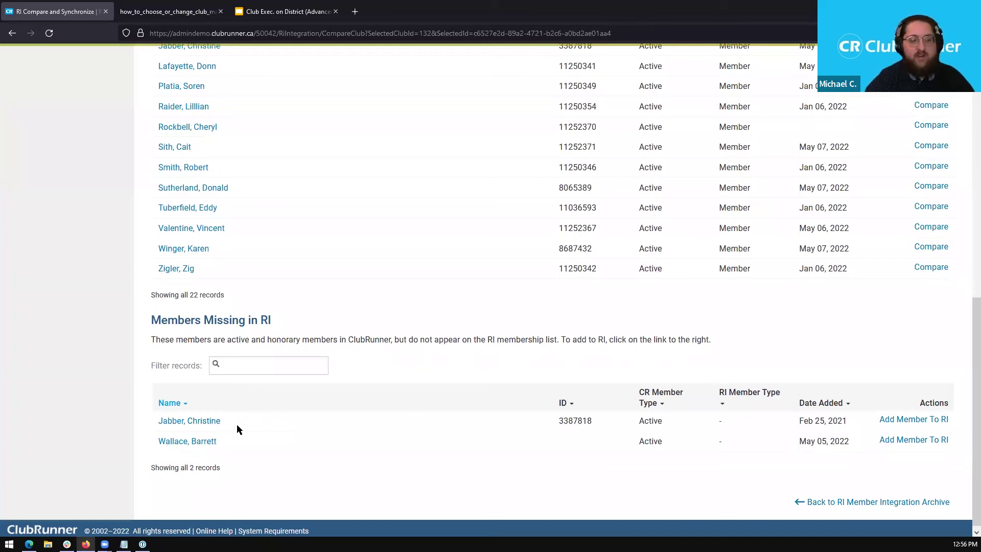
drag(231, 425, 159, 426)
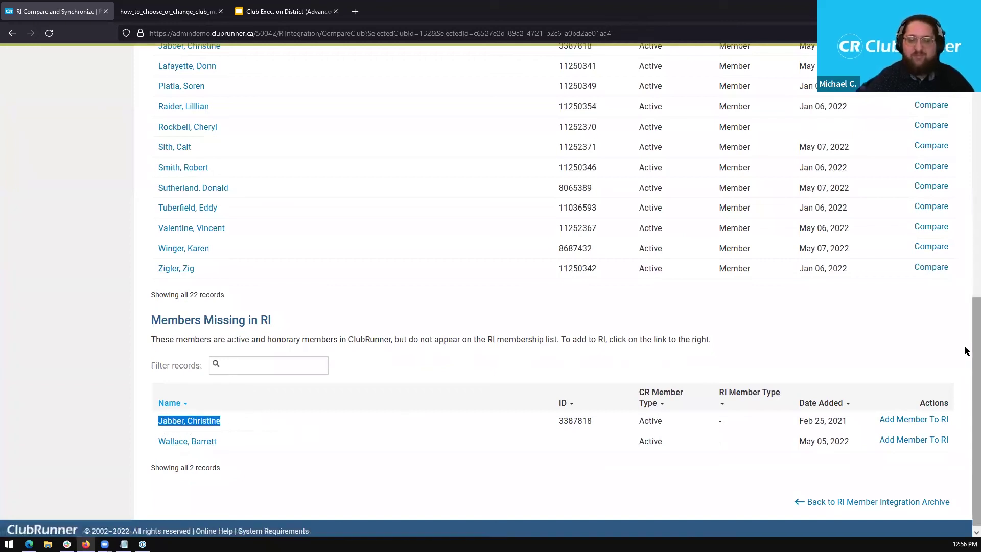
click(154, 323)
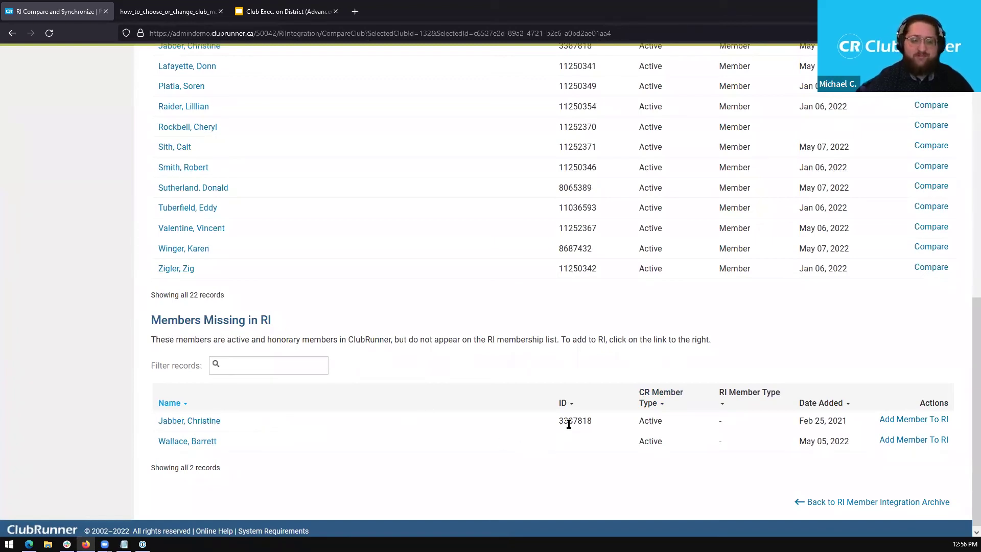
drag(965, 363, 957, 219)
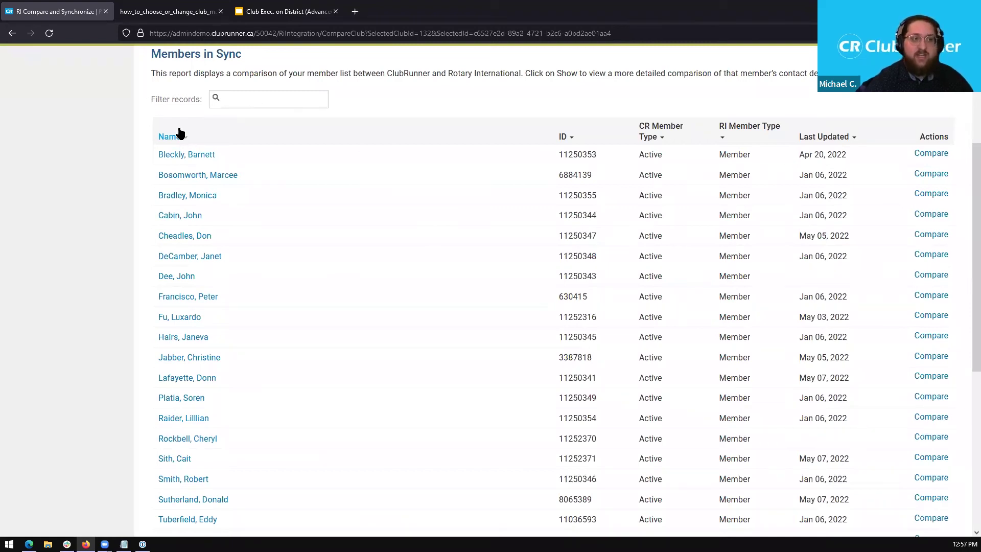
drag(229, 361, 156, 359)
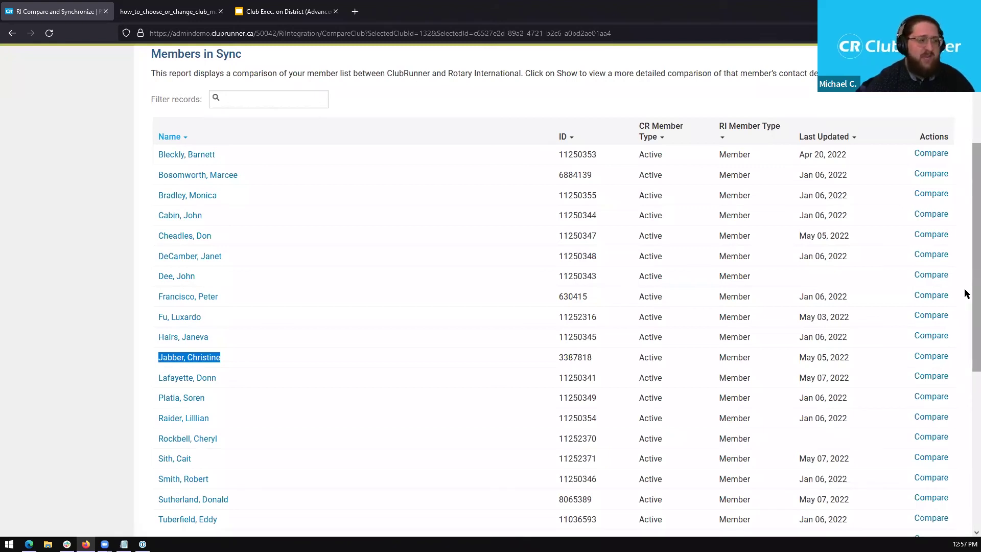
scroll(964, 272, down, 5)
scroll(965, 374, up, 1)
scroll(966, 378, down, 3)
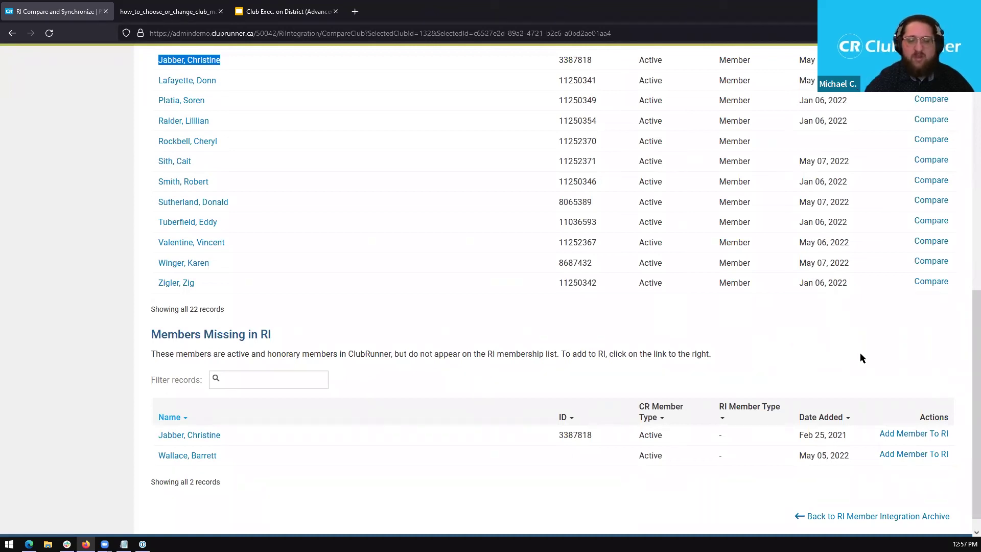
drag(965, 364, 955, 117)
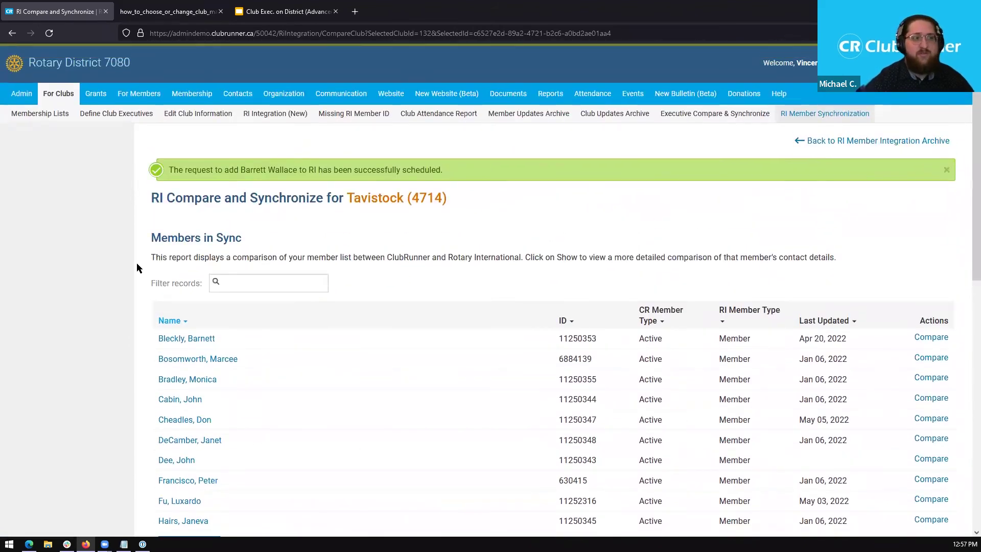
click(51, 122)
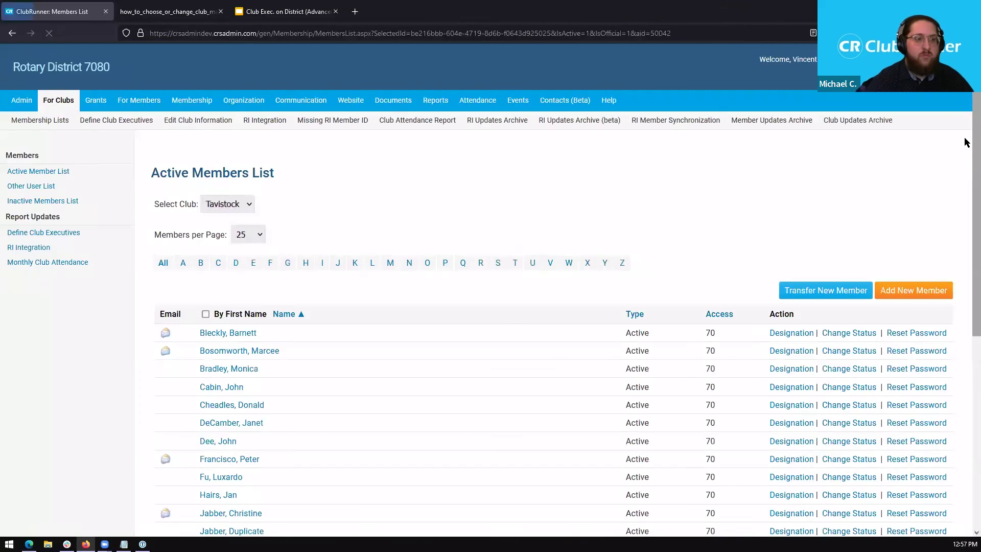
scroll(967, 101, down, 3)
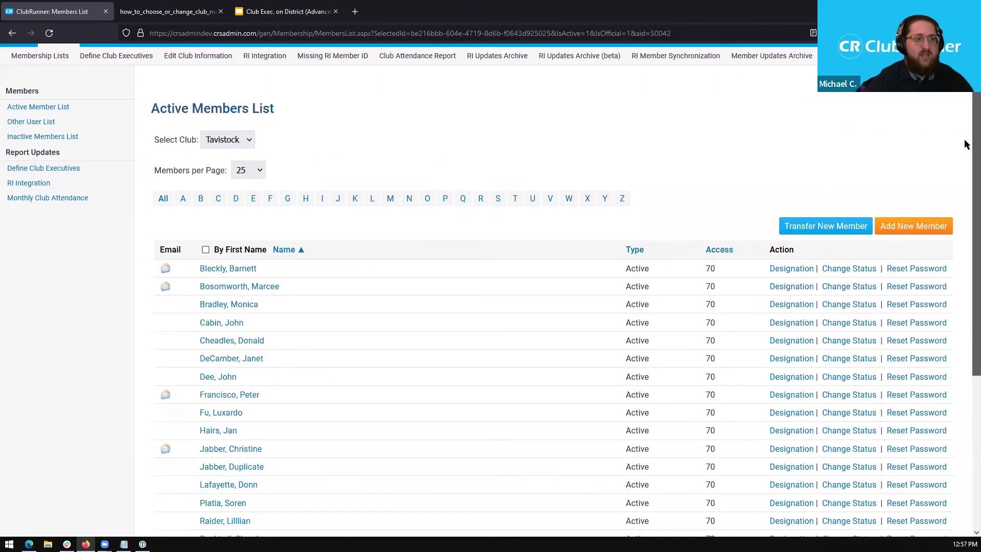
scroll(966, 181, up, 1)
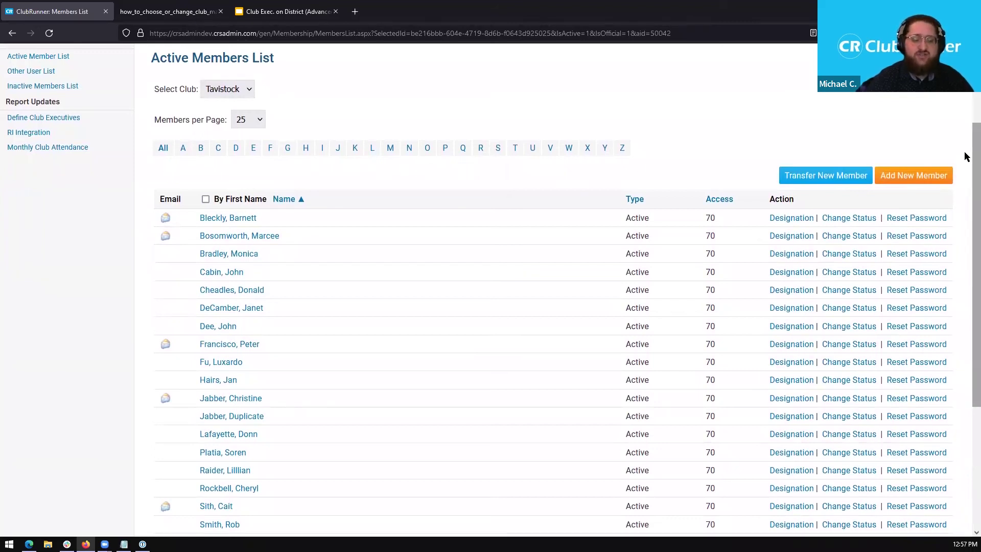
scroll(965, 189, down, 2)
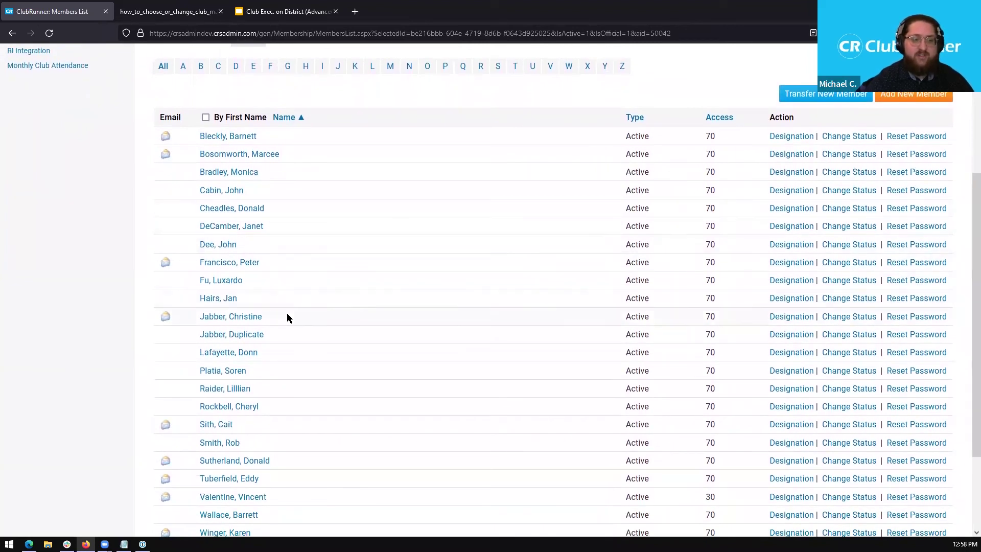
drag(287, 316, 199, 325)
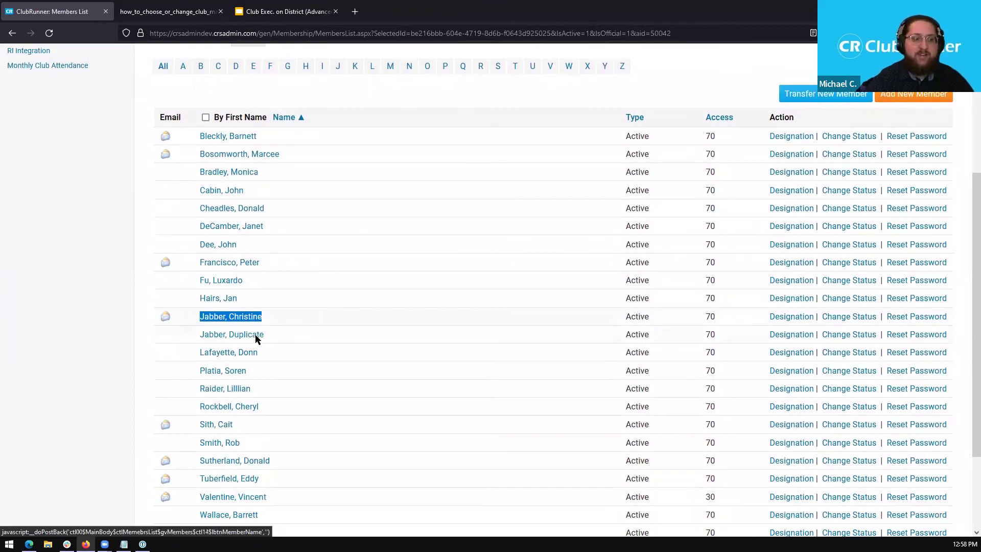
drag(287, 335, 207, 338)
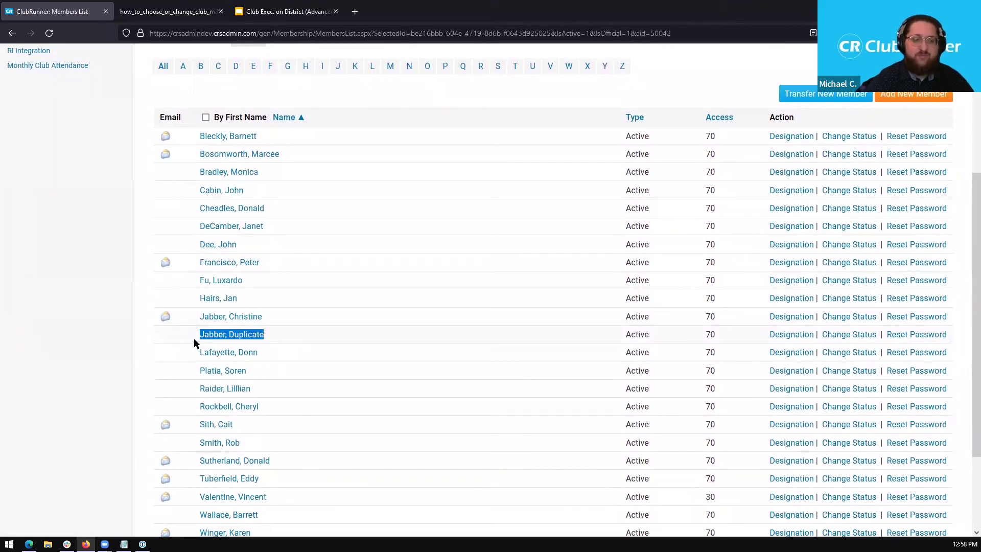
click(270, 333)
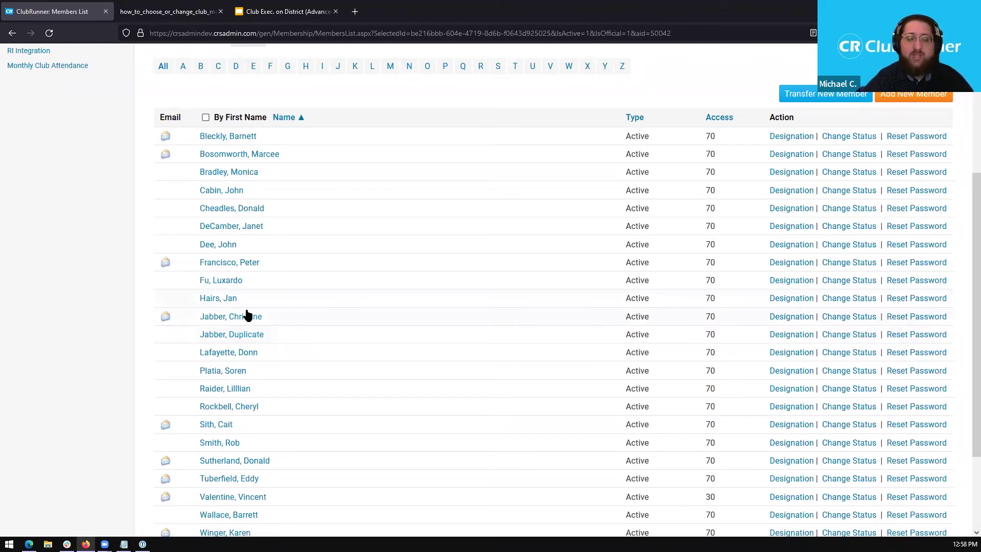
Open the duplicate member's profile and review its first name, last name and 'Duplicate' nickname.
click(254, 337)
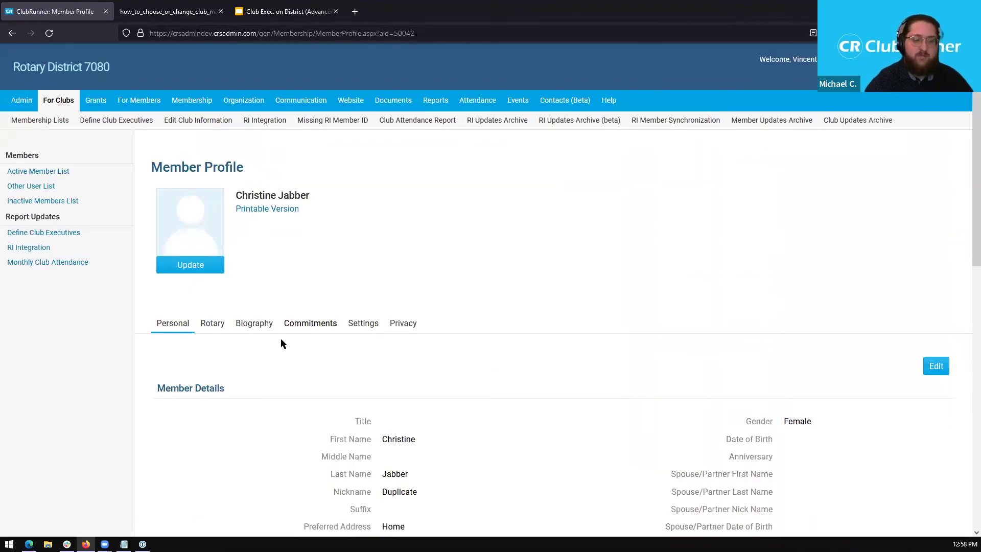
drag(966, 170, 967, 235)
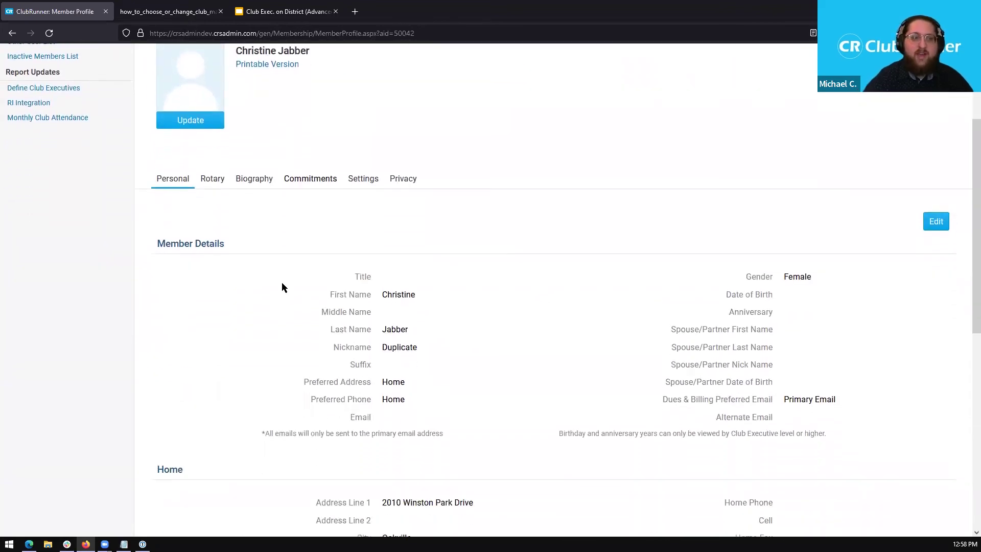
drag(373, 294, 415, 294)
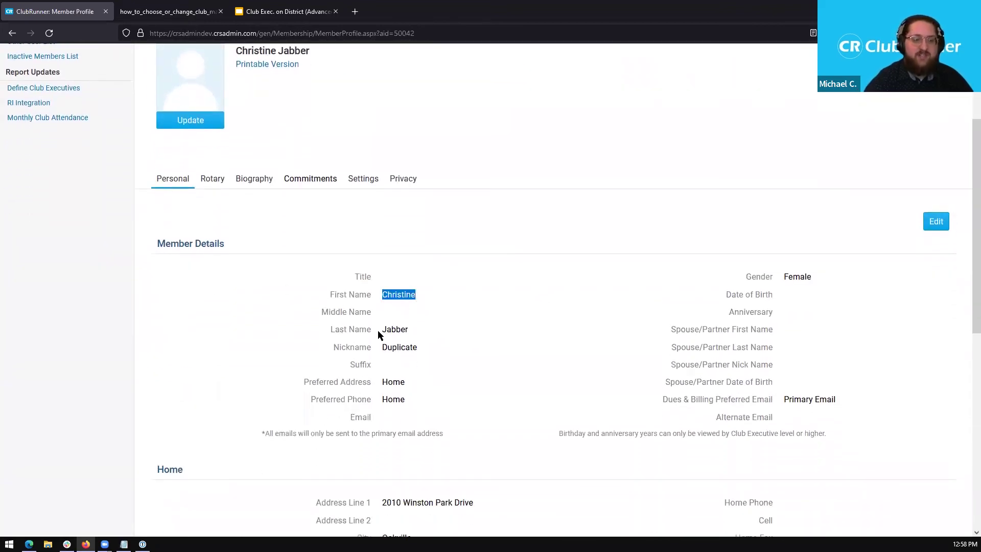
drag(382, 330, 431, 330)
click(396, 348)
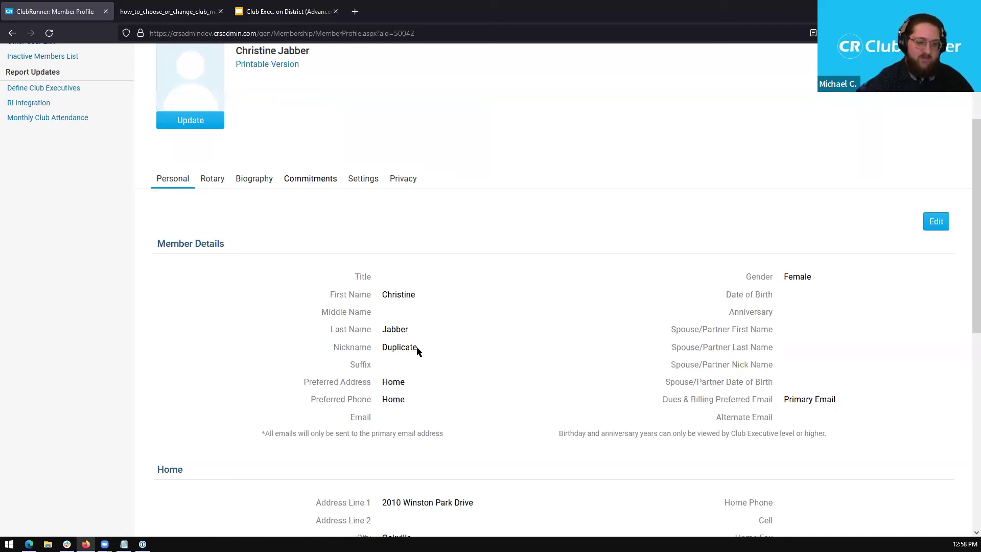
drag(417, 351, 384, 352)
click(383, 351)
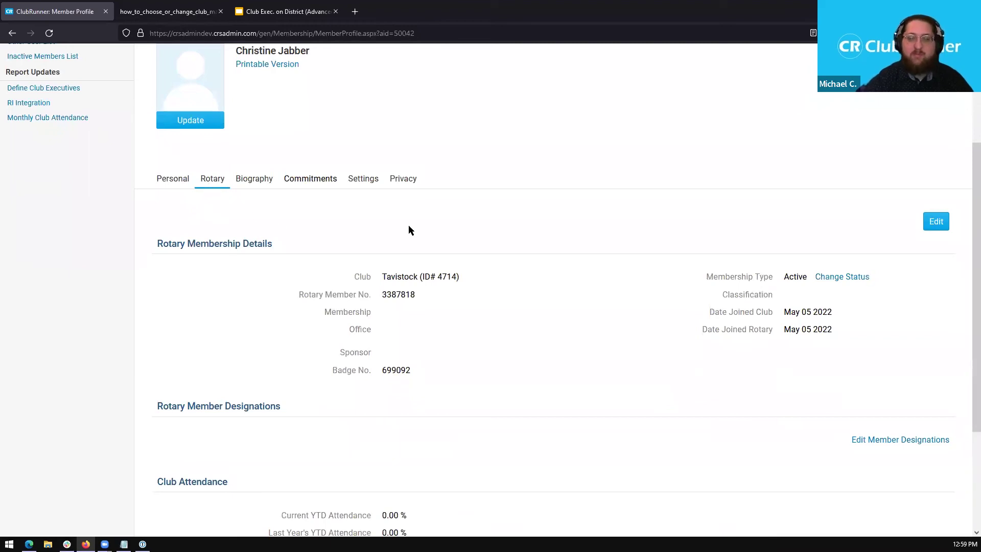
Blank out the Rotary Member No. on the duplicate member's Rotary details and save the profile.
click(926, 226)
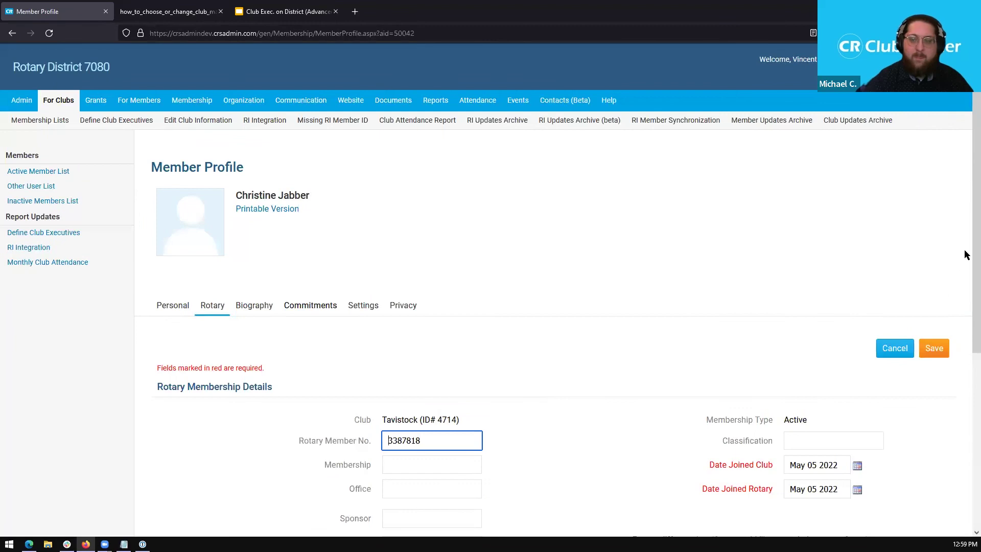
drag(464, 378, 374, 378)
key(BackSpace)
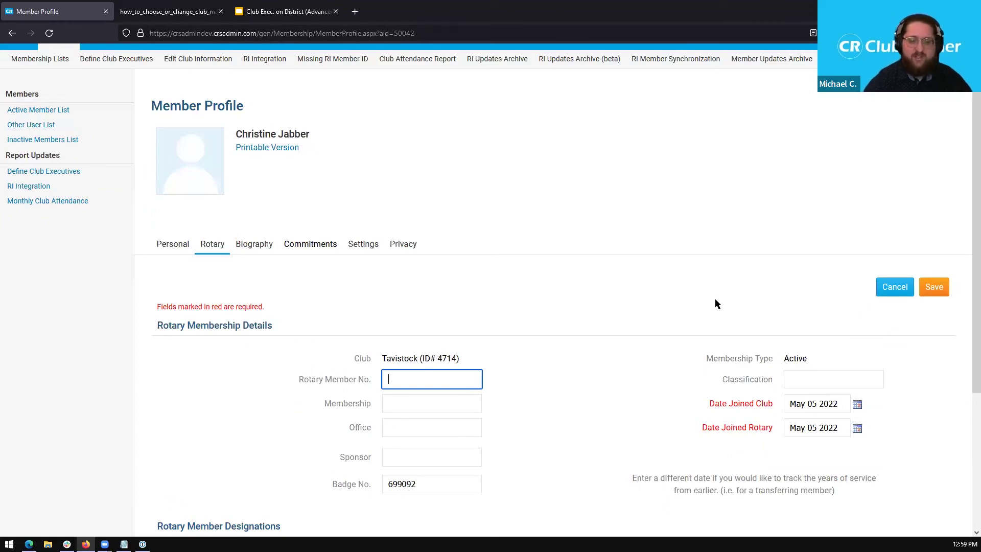
drag(963, 218, 964, 236)
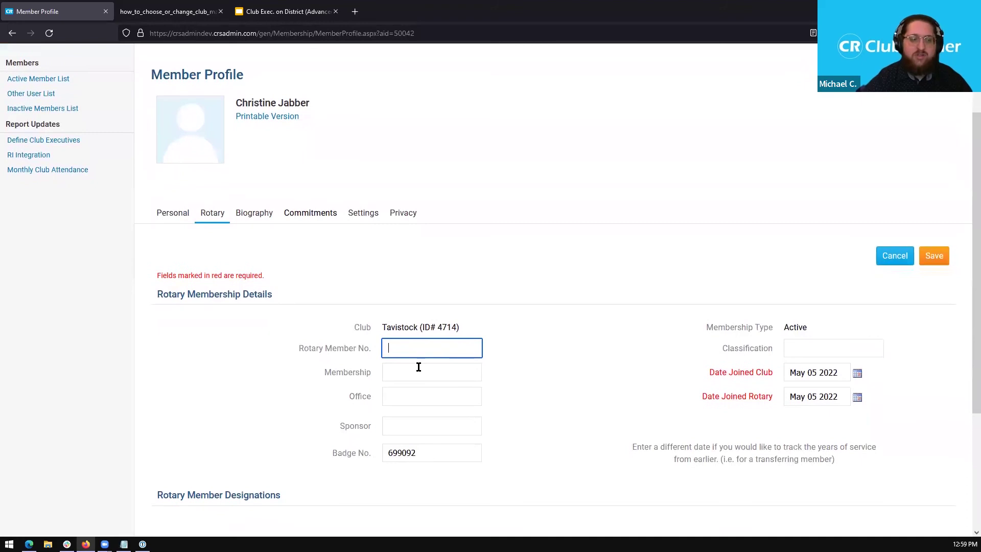
click(933, 262)
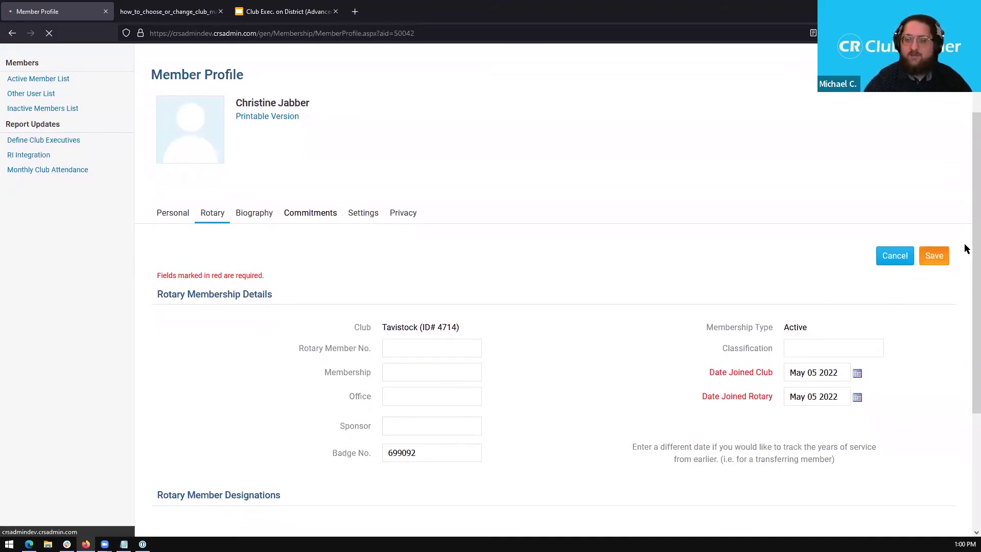
scroll(966, 255, down, 2)
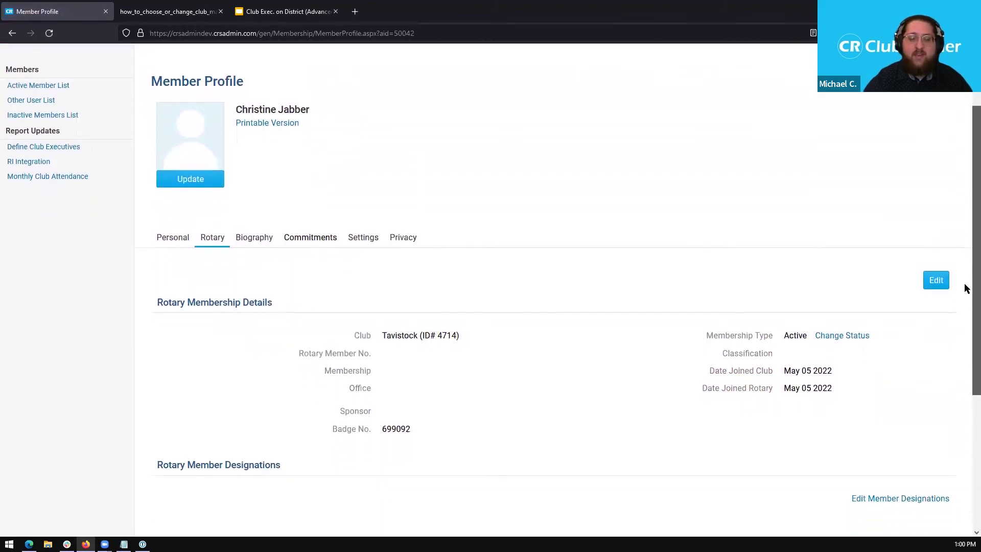
scroll(964, 302, down, 1)
scroll(963, 292, up, 1)
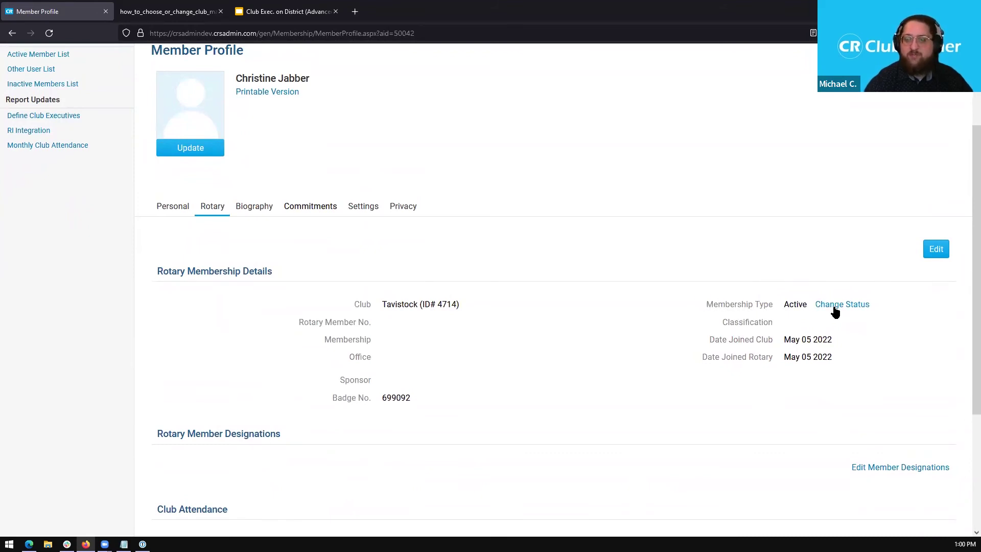
Start the duplicate's termination with reason 'Duplicate record on ClubRunner', not reported to Rotary International.
click(845, 305)
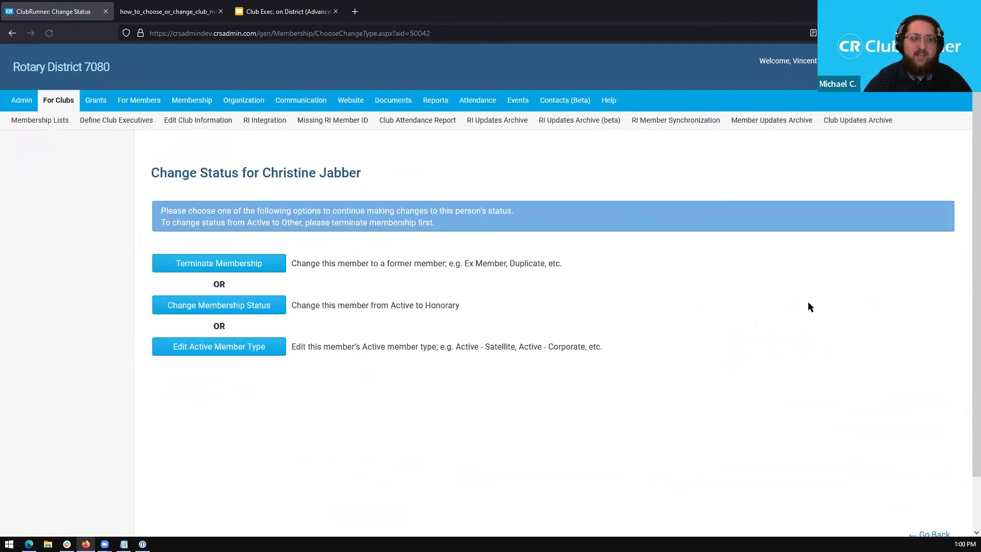
click(262, 268)
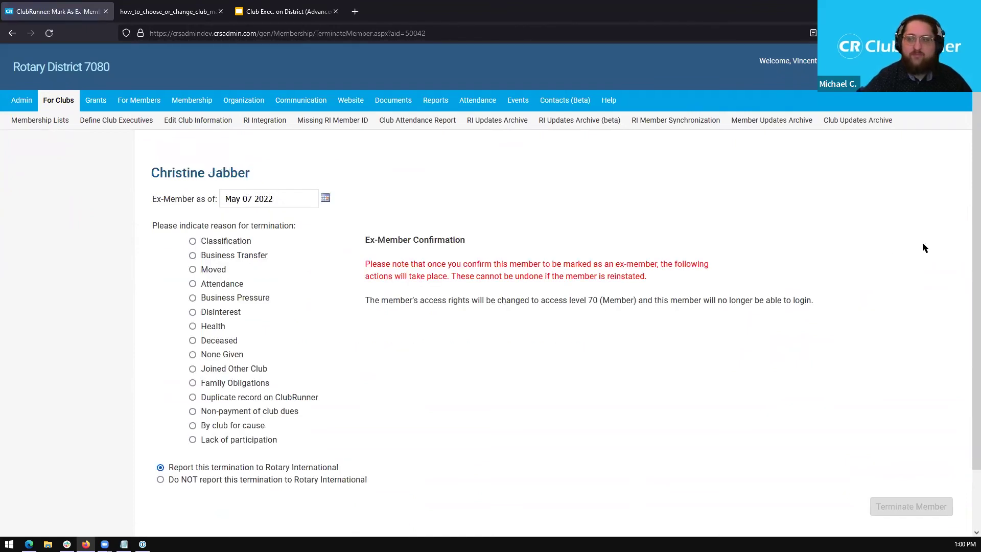
drag(965, 203, 964, 245)
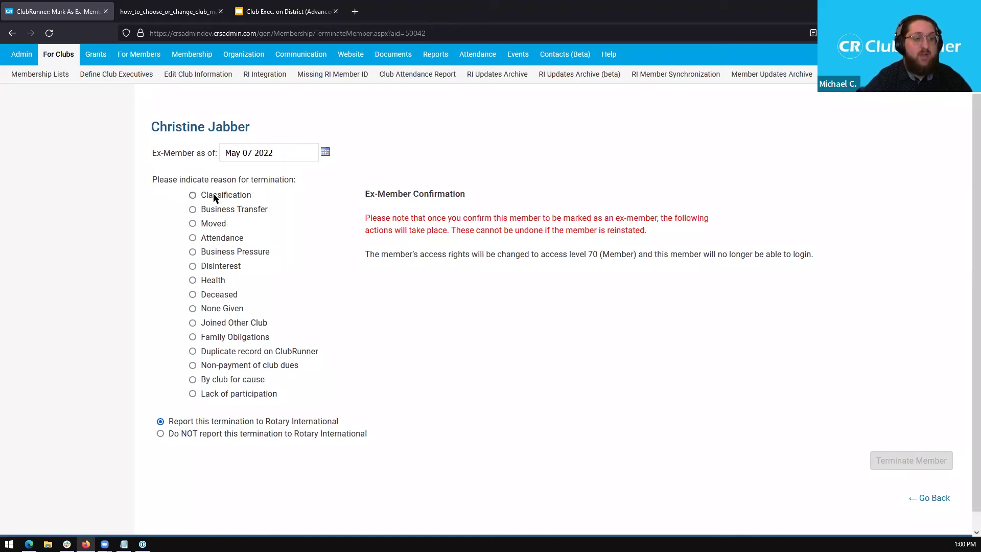
click(221, 355)
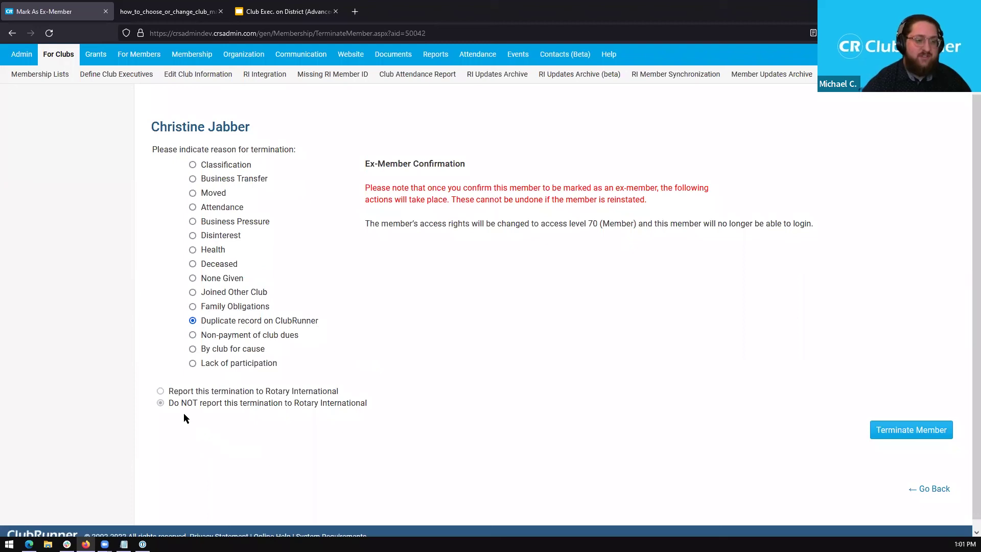
drag(168, 403, 352, 407)
click(378, 409)
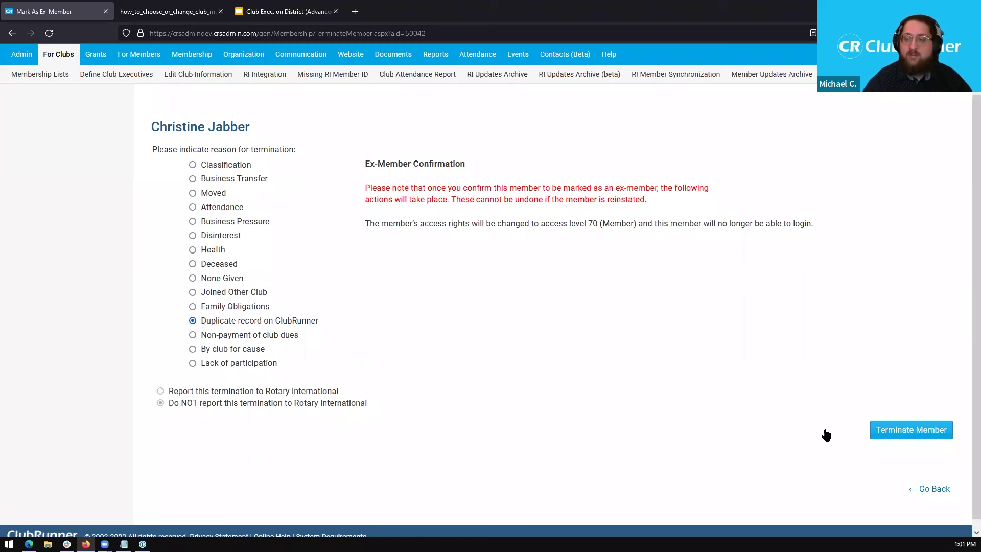
click(936, 435)
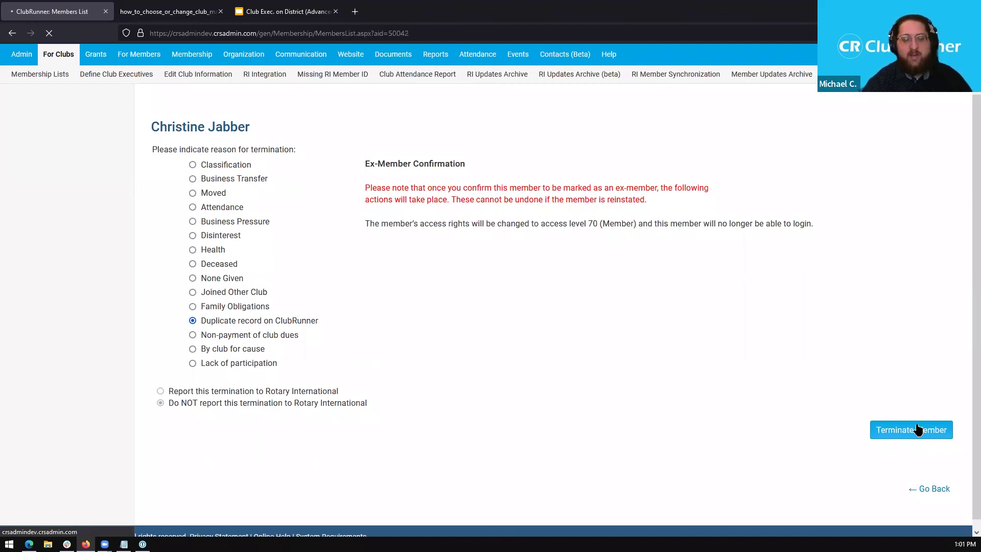
Verify the Active Members list shows only the one remaining member, then switch to the RI Integration one-pager.
scroll(966, 242, down, 4)
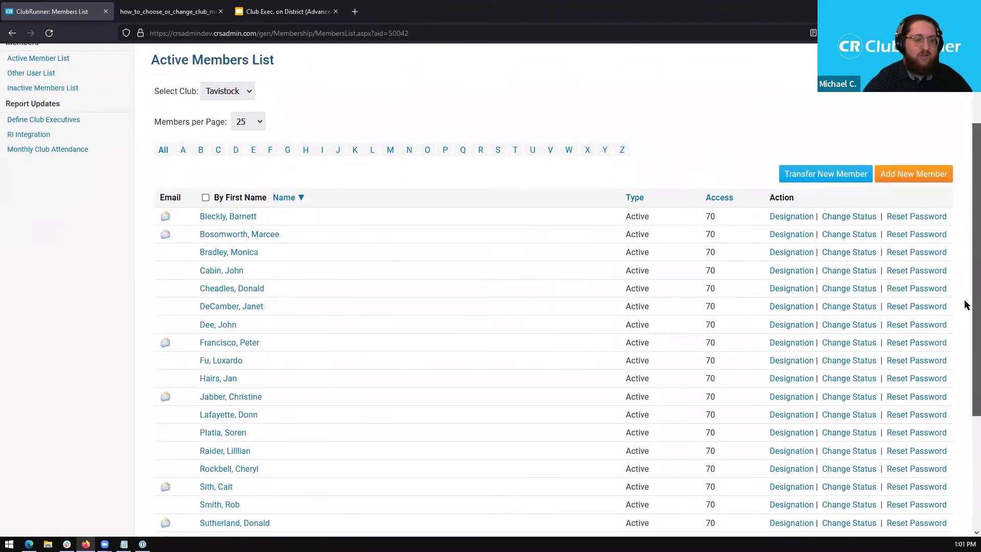
drag(294, 301, 206, 306)
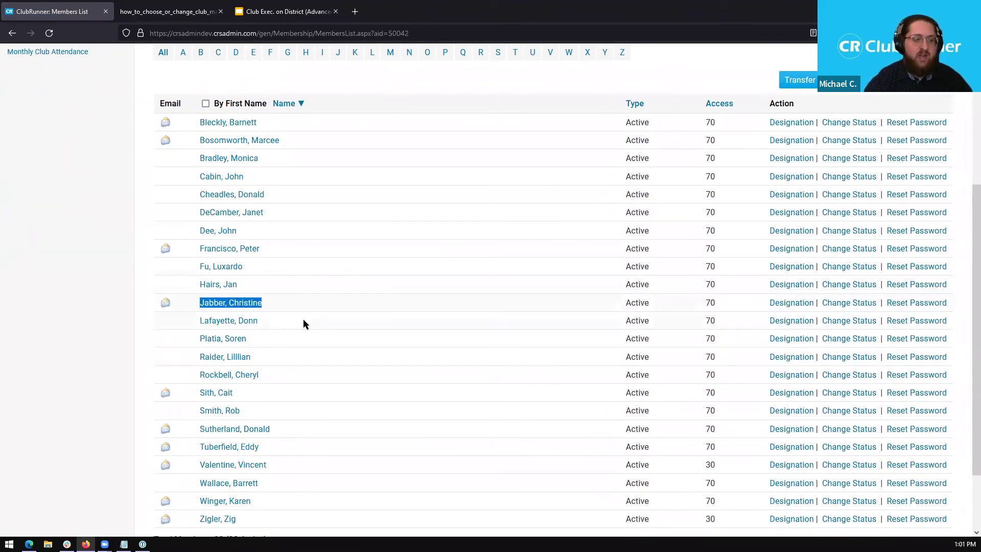
click(286, 324)
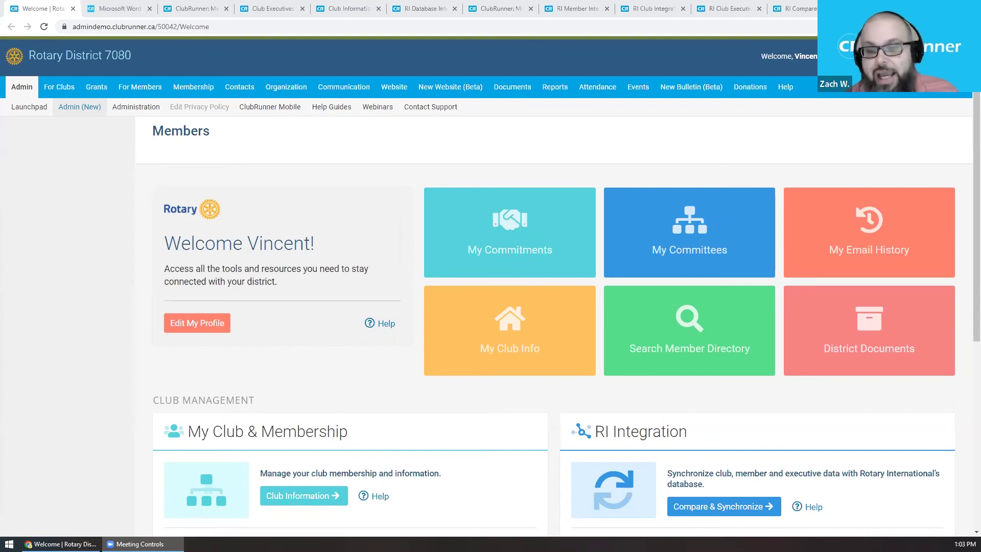
click(121, 6)
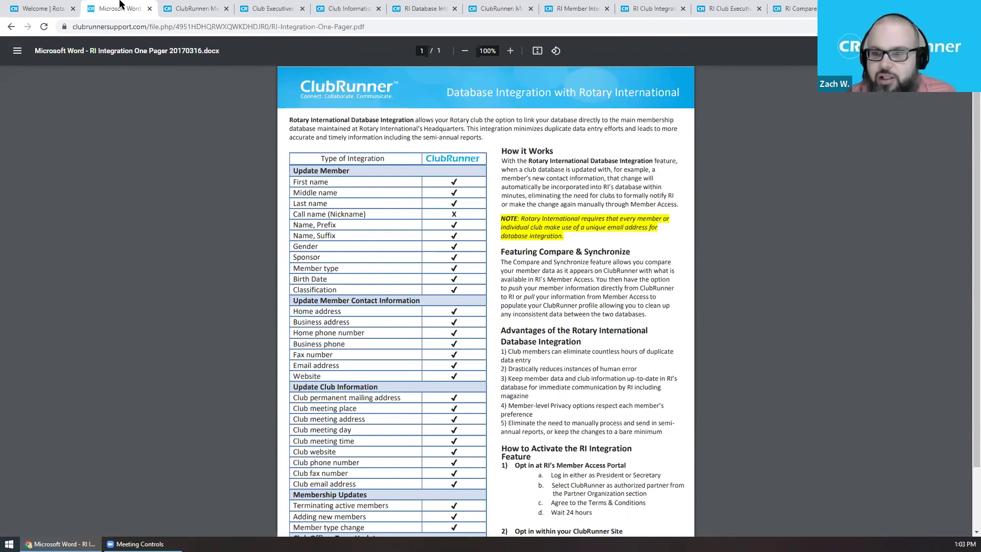
Scroll down the RI Integration one-pager to read its activation steps.
scroll(501, 179, down, 2)
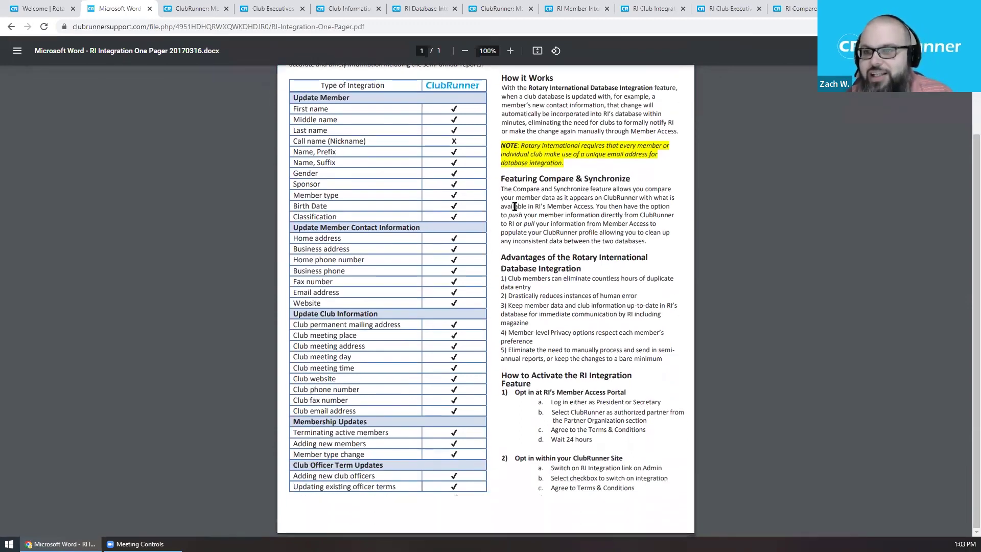
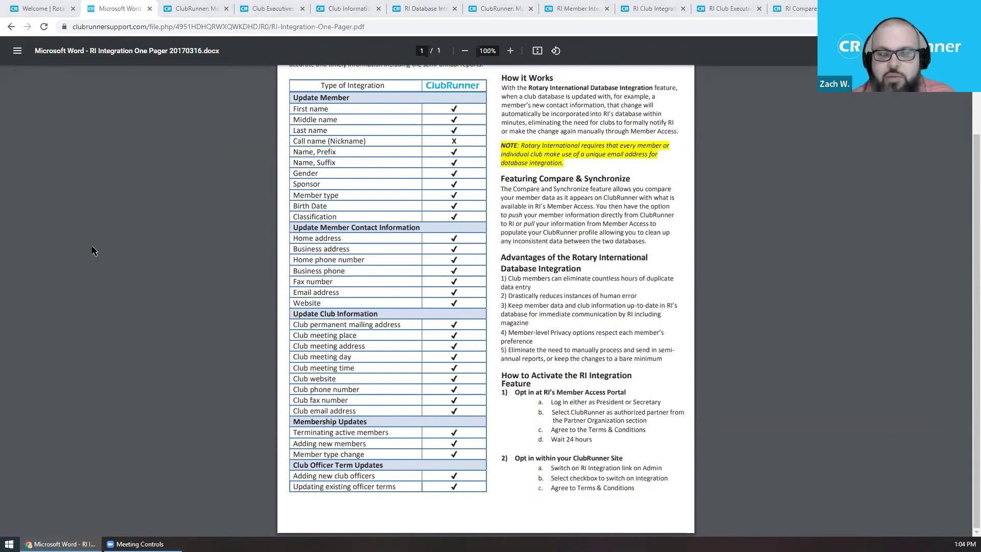
Switch from the RI integration one-pager PDF to the Club Executives and Directors tab, then restore the window.
click(171, 6)
click(257, 7)
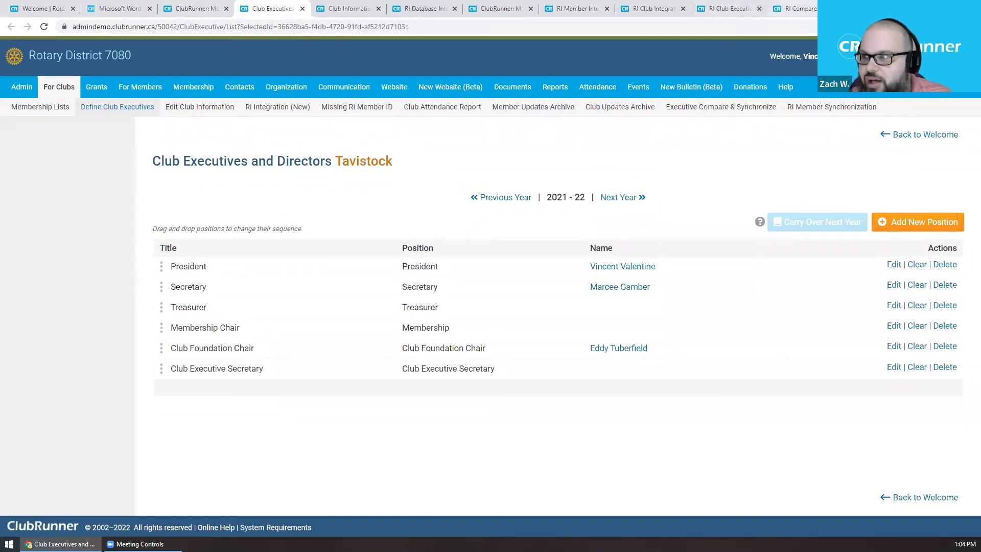
key(super+Down)
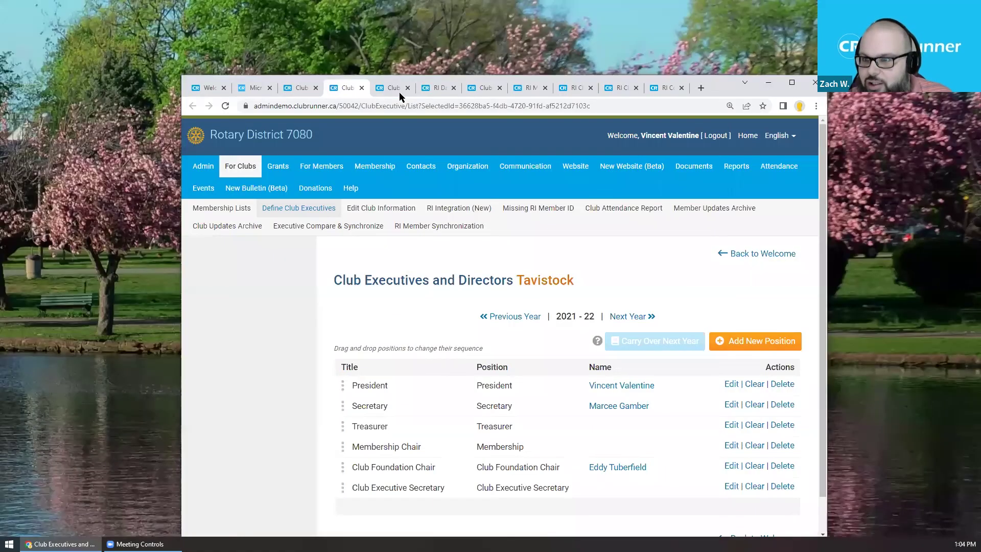
click(399, 91)
Switch to the RI Database Integration tab, maximize the window and reload the page.
key(ctrl+Tab)
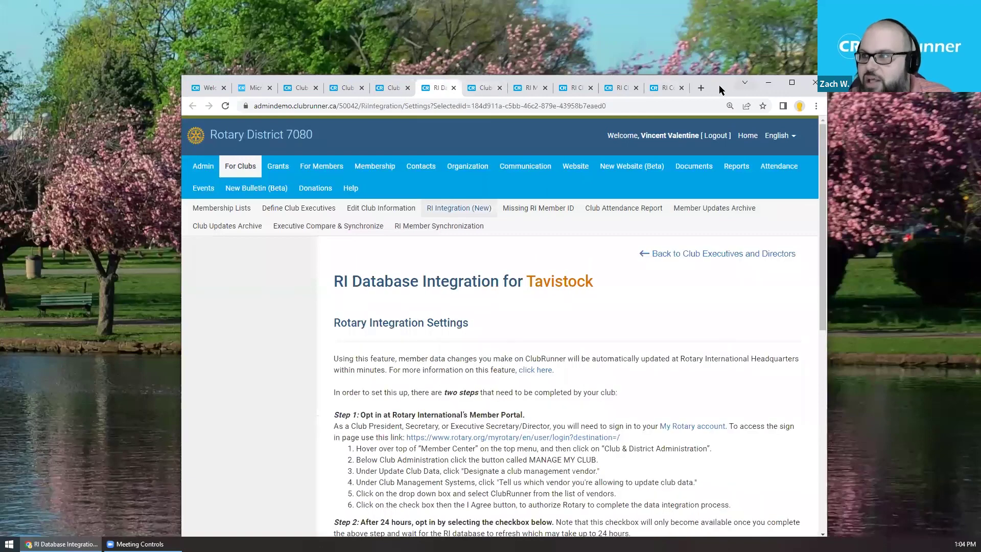
double_click(719, 88)
right_click(478, 152)
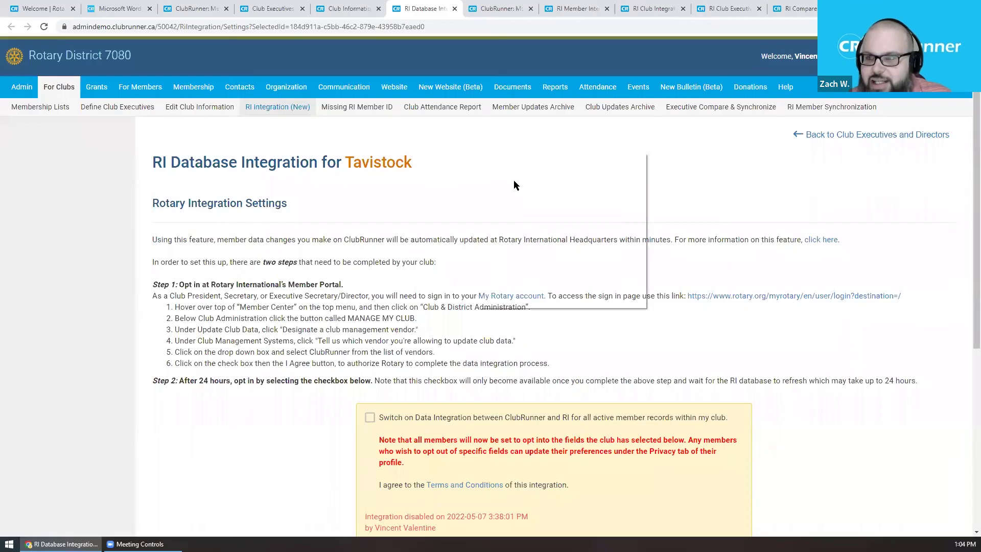
click(513, 183)
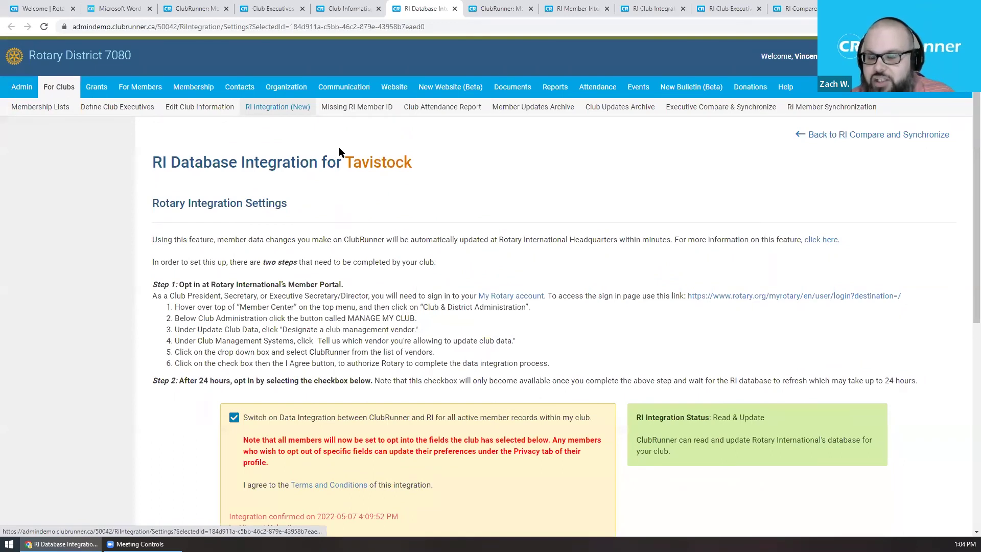
Scroll down to the Choose Club RI Integration Privacy options.
scroll(428, 299, down, 1)
scroll(428, 299, down, 1)
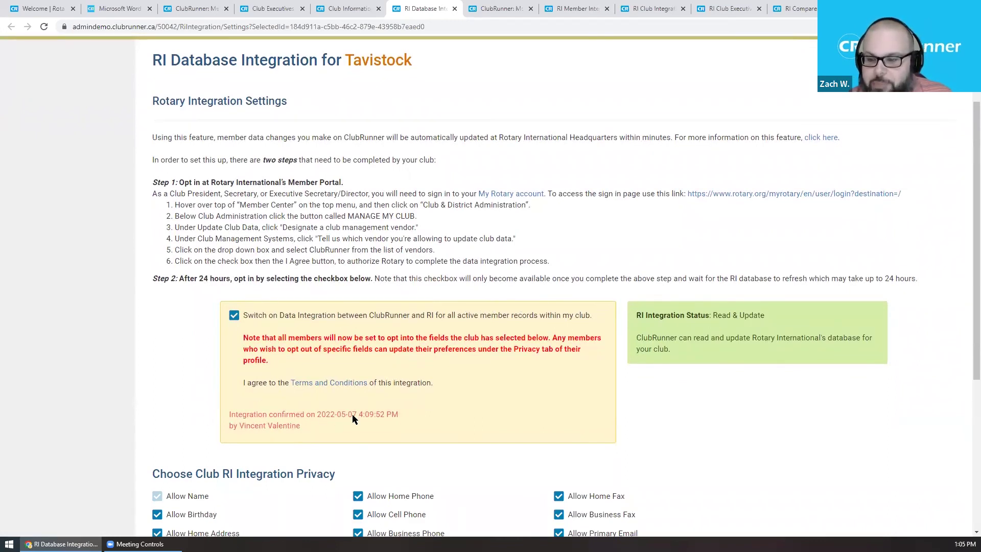
scroll(409, 419, down, 1)
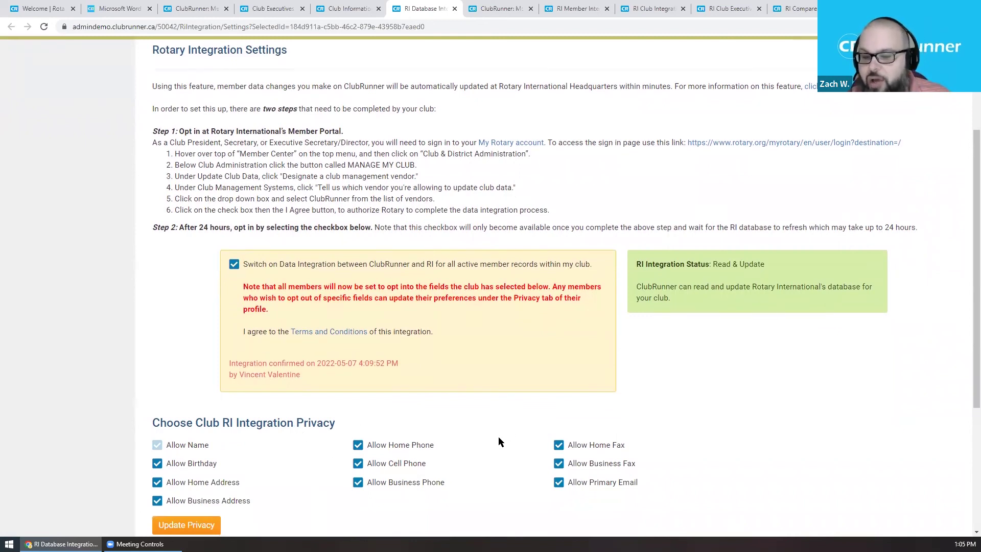
scroll(495, 435, down, 1)
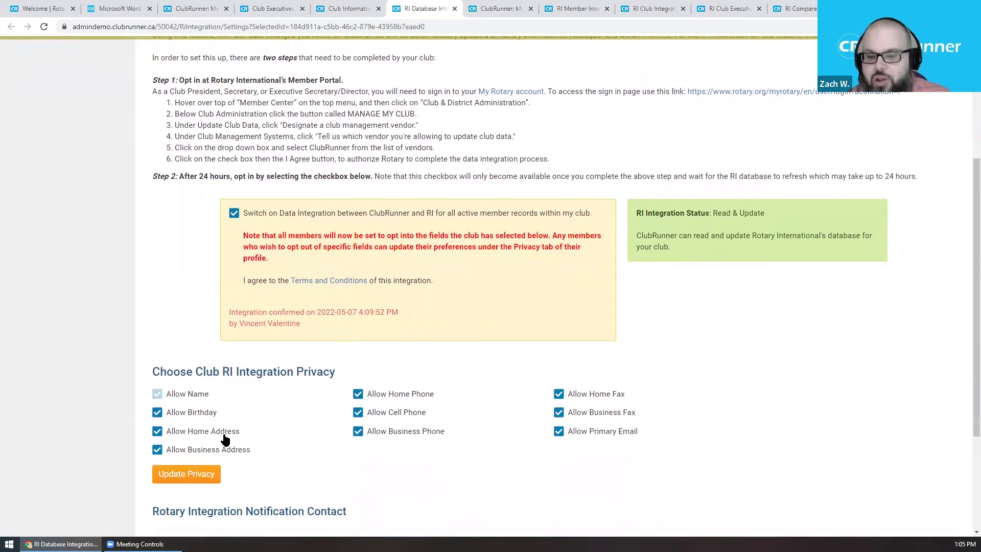
Uncheck Allow Birthday under Choose Club RI Integration Privacy.
click(205, 417)
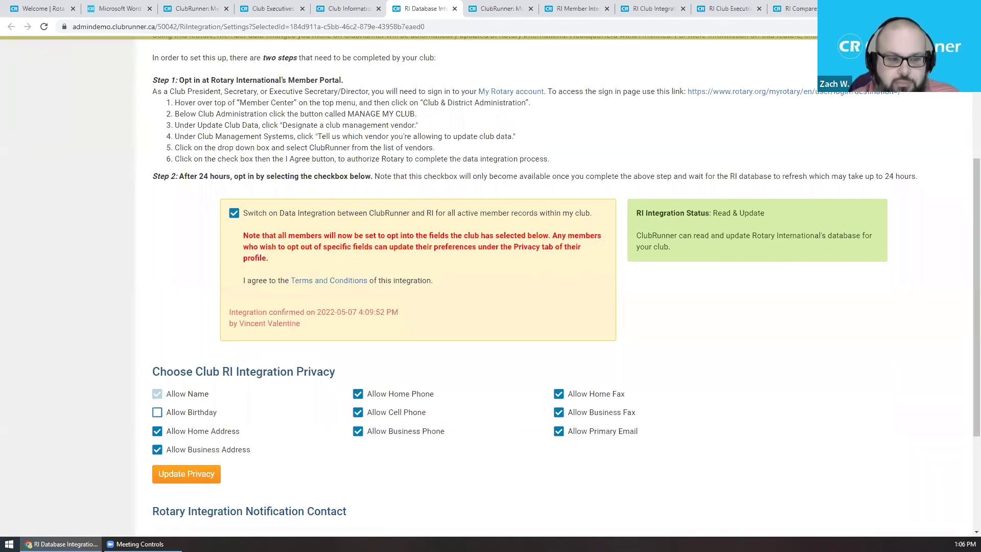
scroll(256, 305, up, 4)
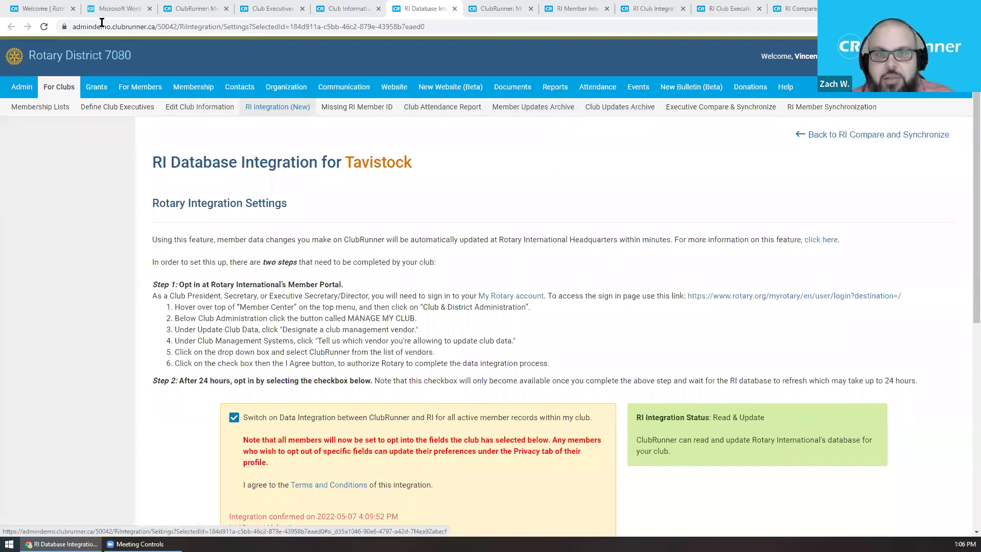
Return to the Welcome | Rotary page and scroll to the Club Management and RI Integration sections.
click(53, 10)
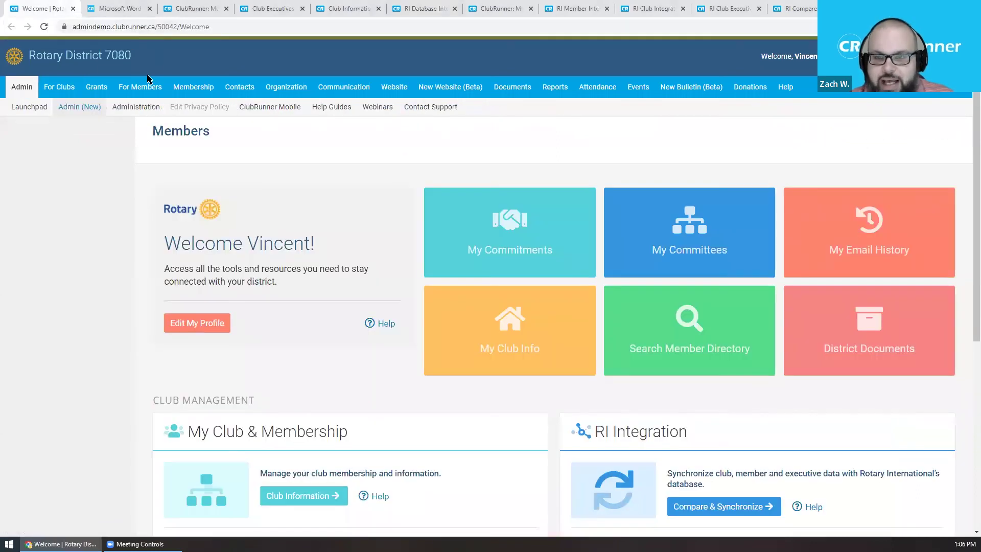
scroll(319, 163, down, 1)
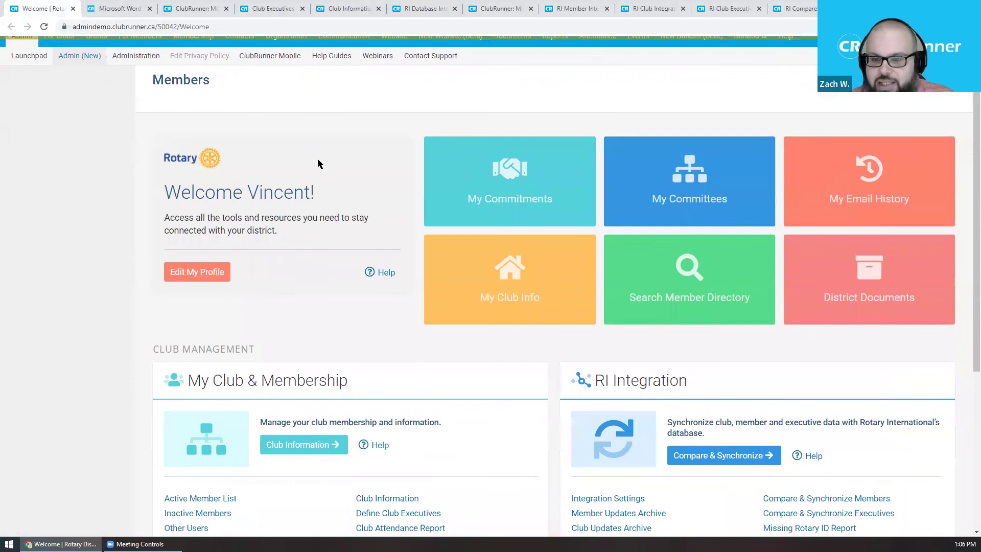
scroll(318, 163, down, 1)
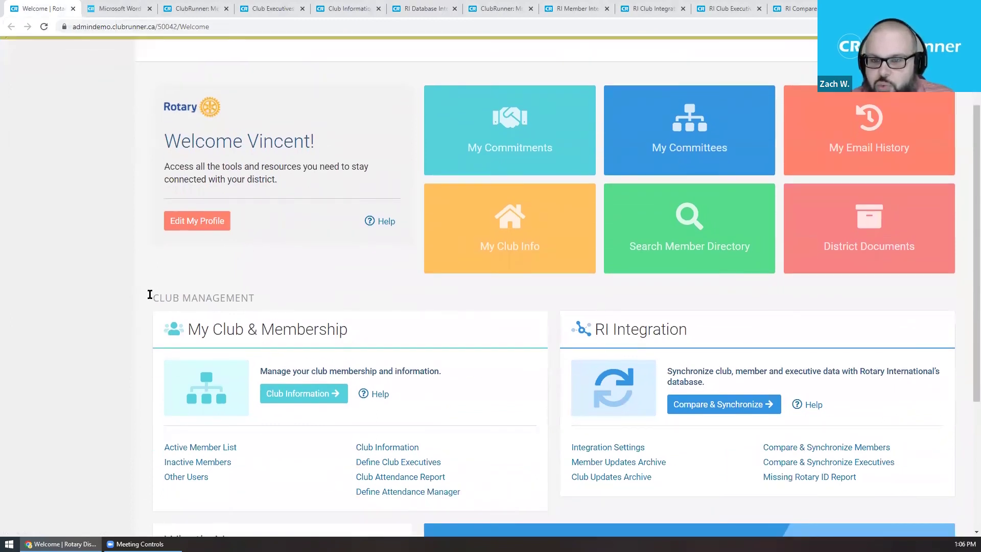
drag(149, 295, 257, 300)
click(257, 300)
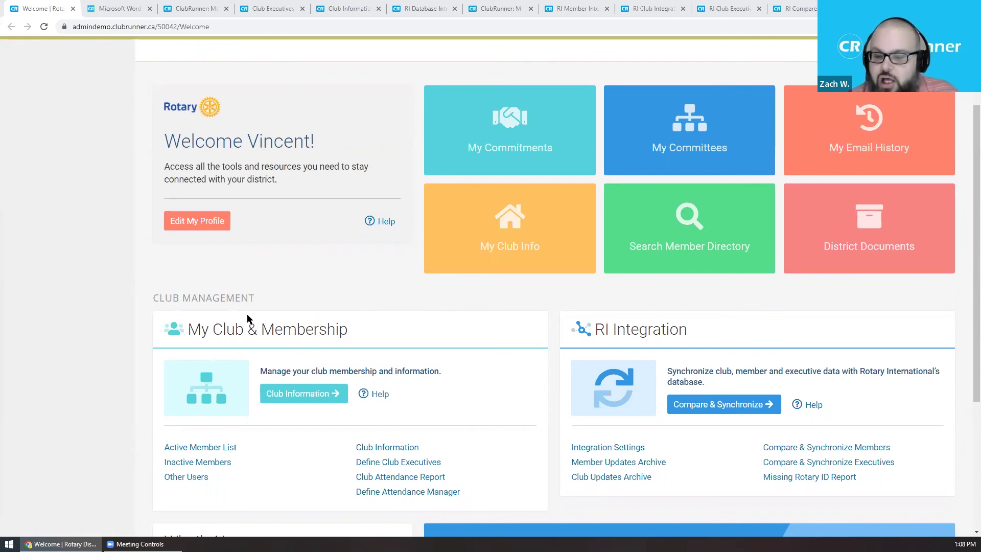
click(190, 9)
click(930, 288)
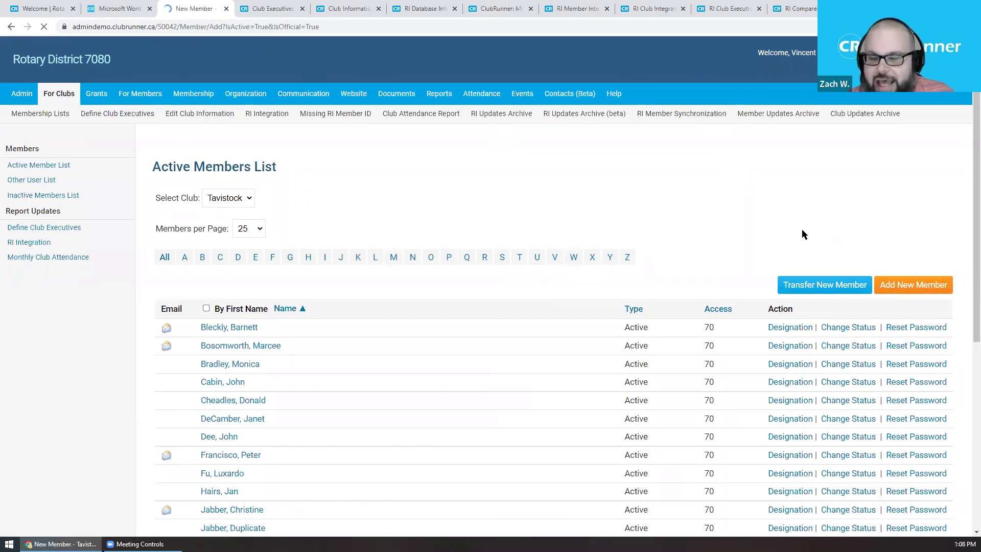
scroll(802, 230, down, 8)
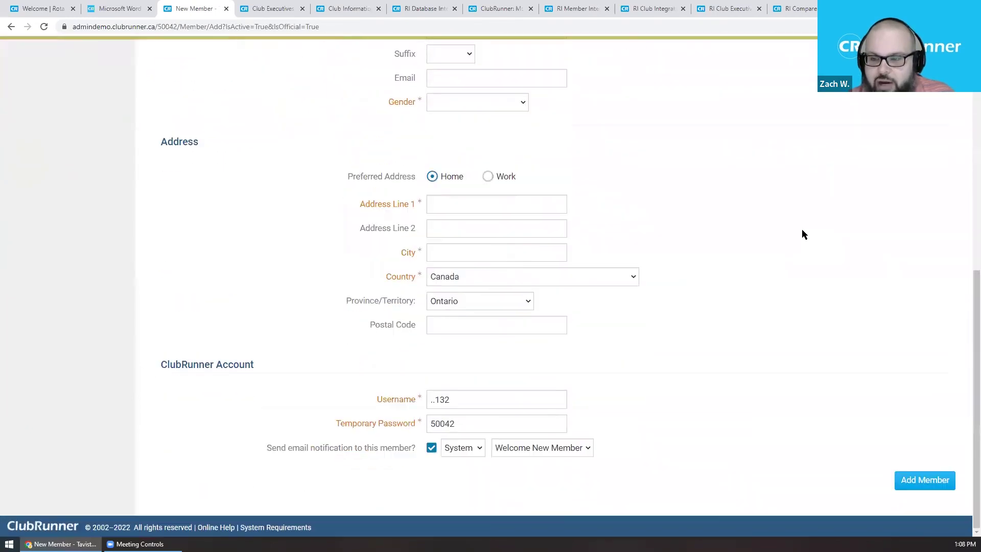
scroll(573, 307, up, 5)
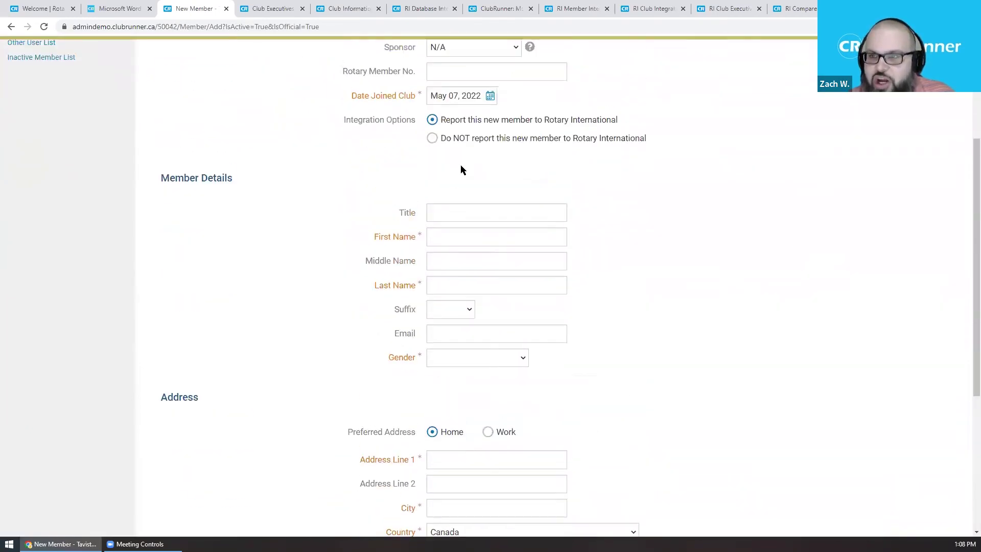
click(474, 143)
scroll(598, 228, up, 2)
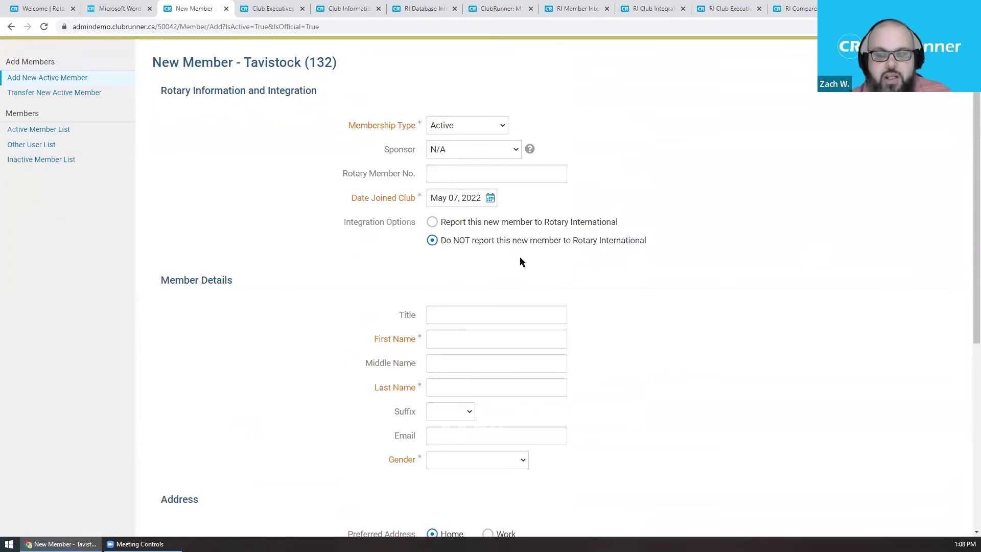
scroll(521, 264, up, 2)
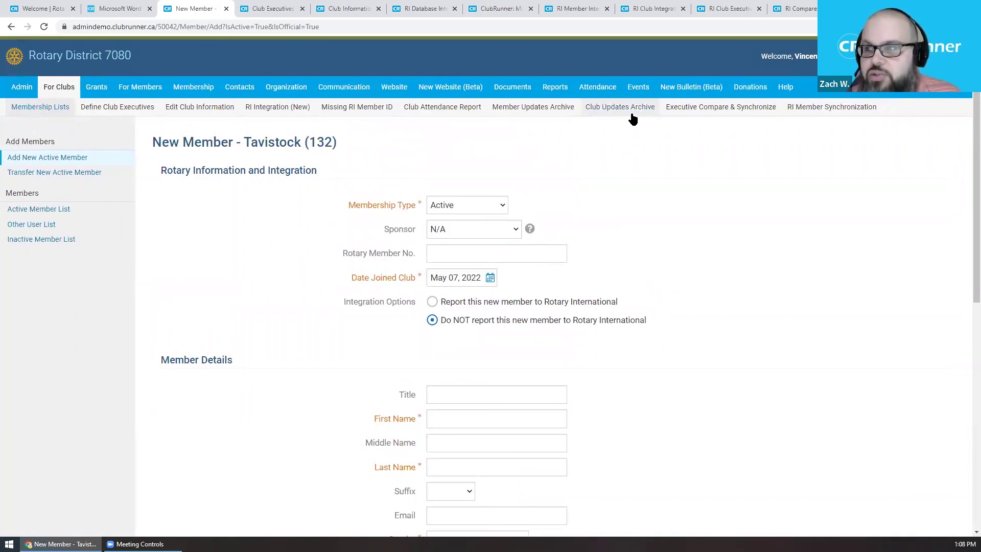
Open RI Member Synchronization and scroll through the 23-record Members in Sync table.
click(821, 109)
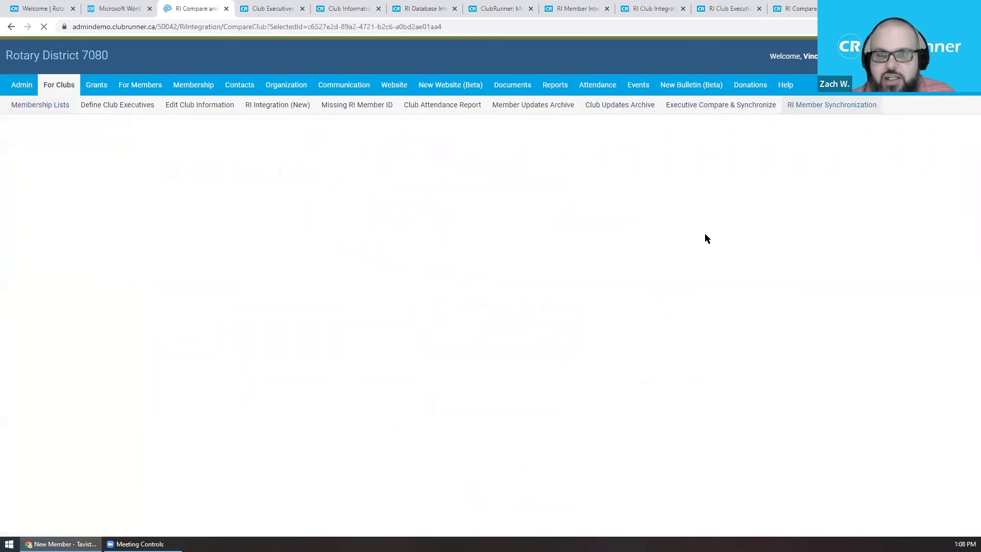
scroll(704, 238, down, 4)
scroll(705, 238, down, 2)
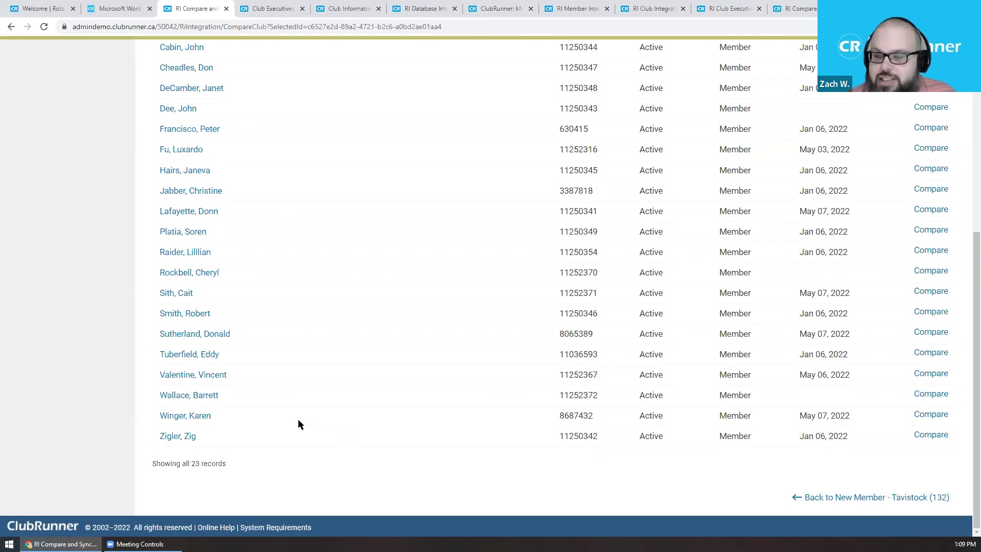
click(204, 403)
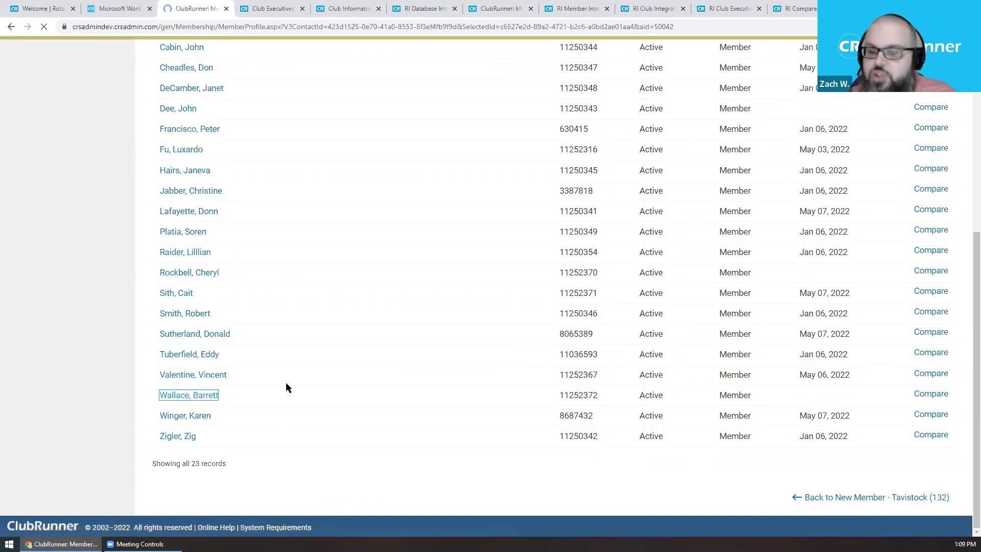
click(205, 318)
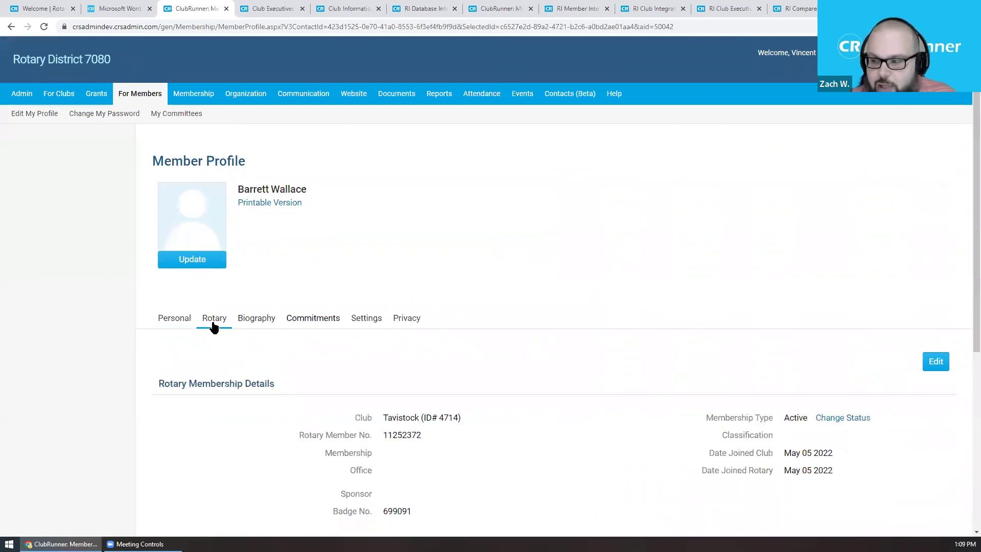
drag(828, 453, 779, 454)
click(741, 453)
scroll(741, 454, down, 1)
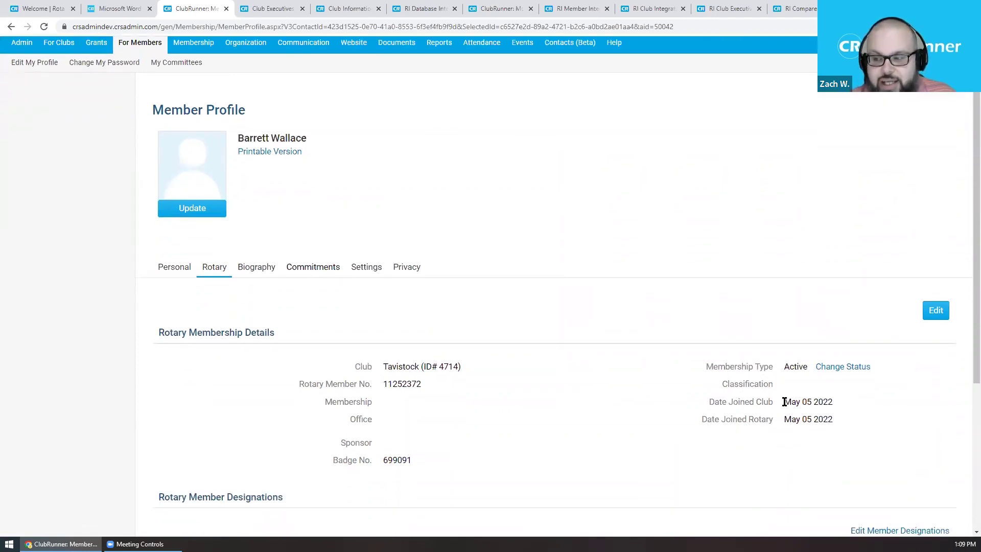
scroll(421, 287, up, 1)
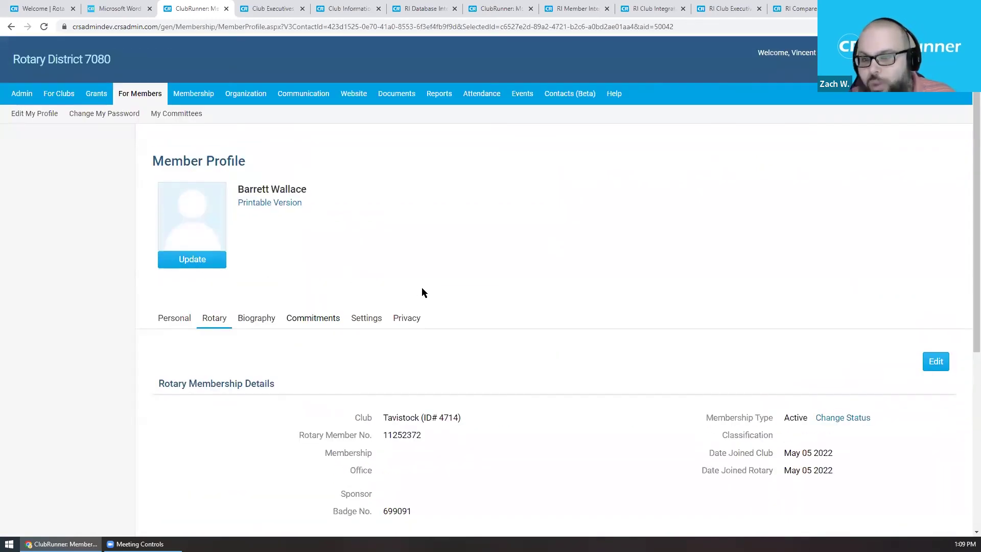
key(alt+Left)
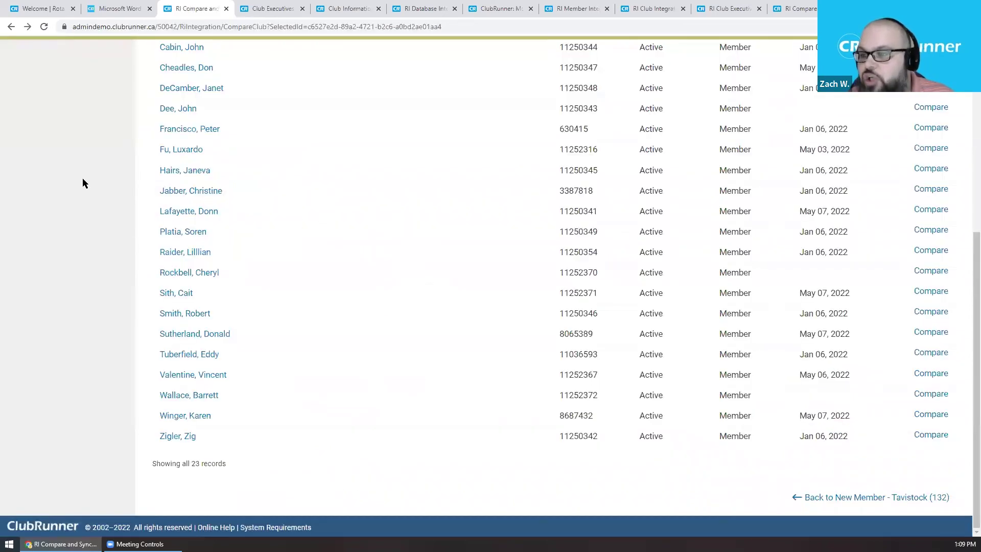
scroll(477, 263, up, 4)
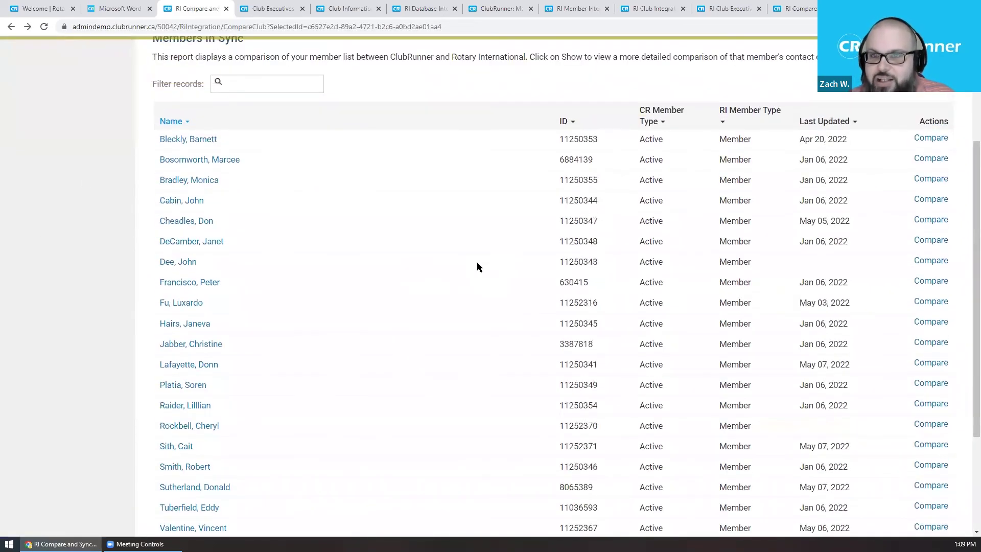
scroll(478, 266, down, 4)
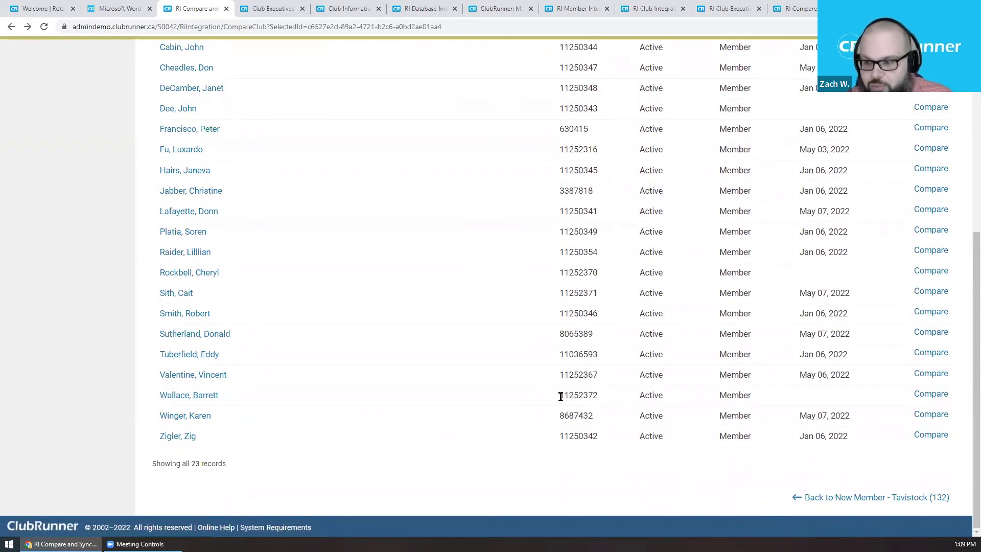
drag(560, 396, 608, 398)
click(579, 416)
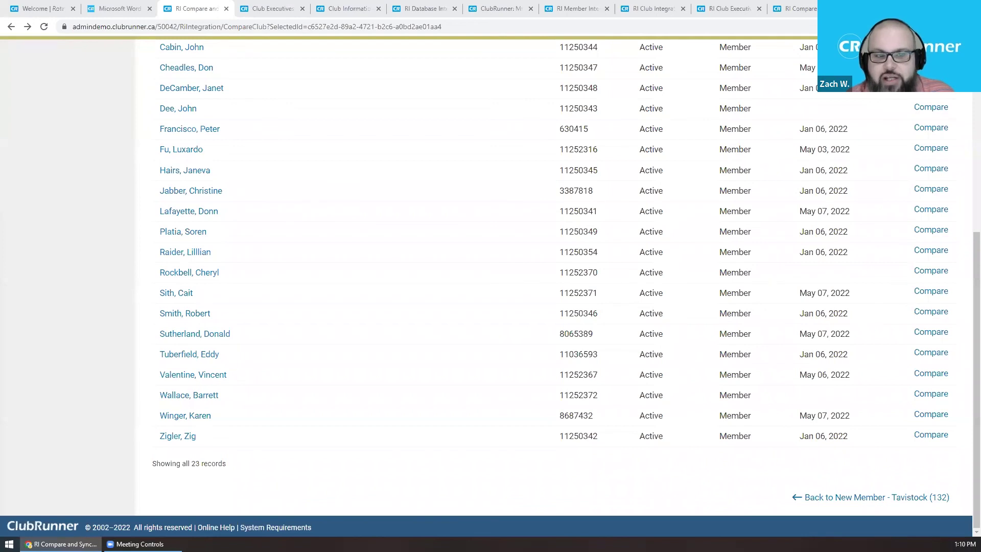
scroll(335, 251, up, 6)
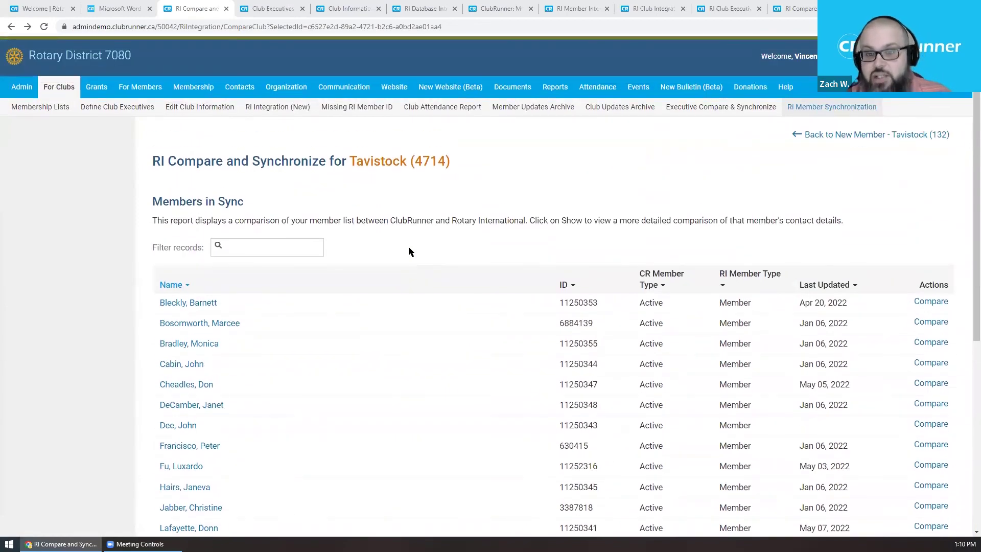
scroll(408, 251, down, 2)
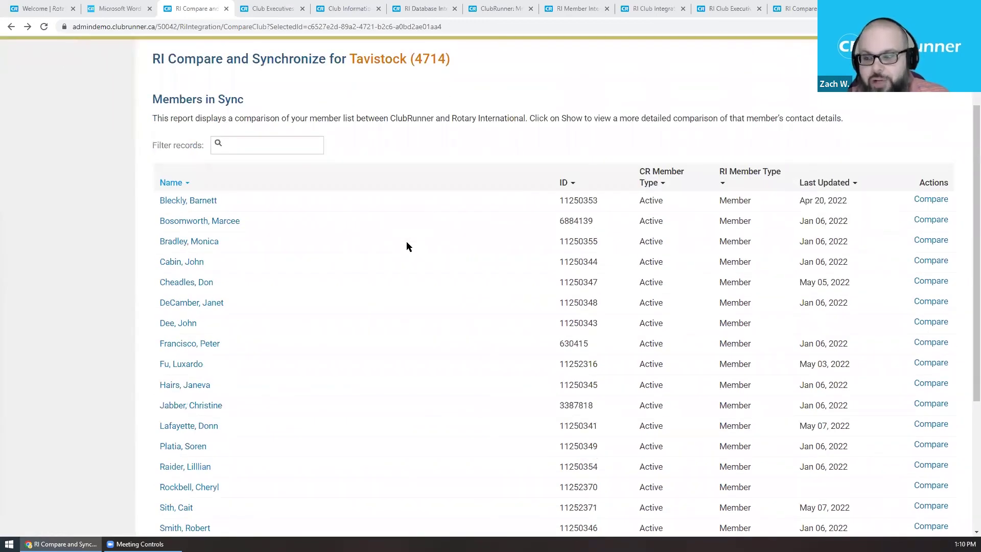
scroll(407, 247, down, 3)
scroll(407, 246, down, 1)
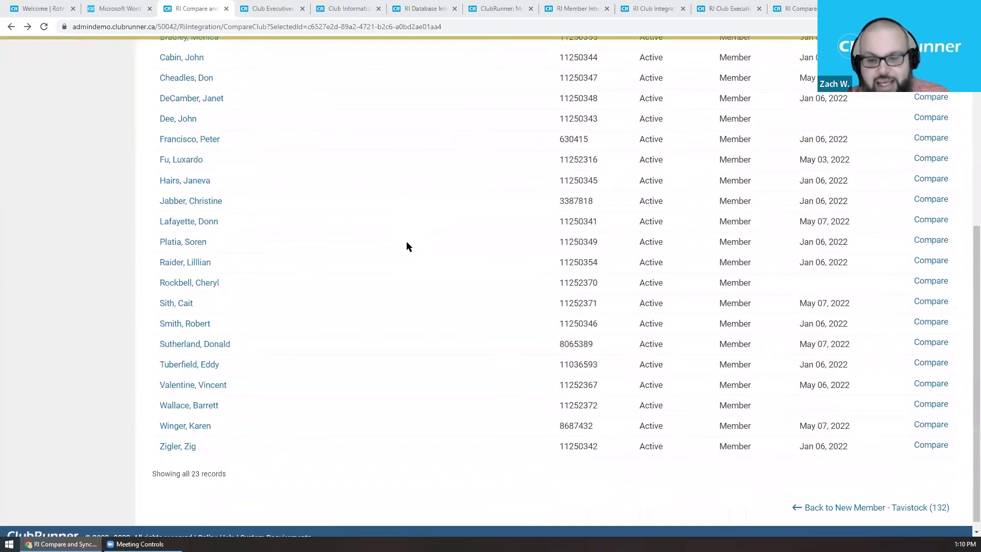
scroll(405, 249, up, 4)
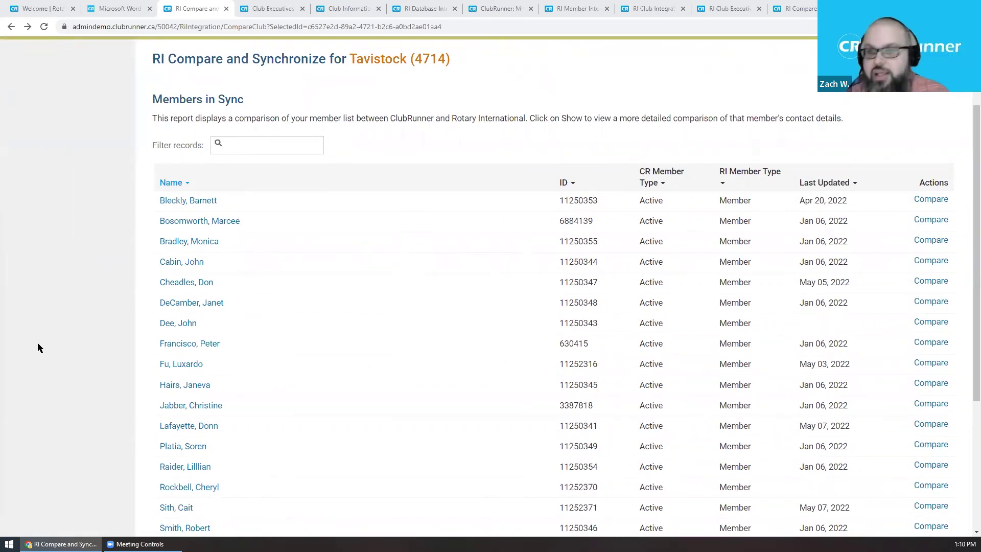
Show the 'Thank you for attending our webinar!' closing slide.
scroll(397, 239, down, 1)
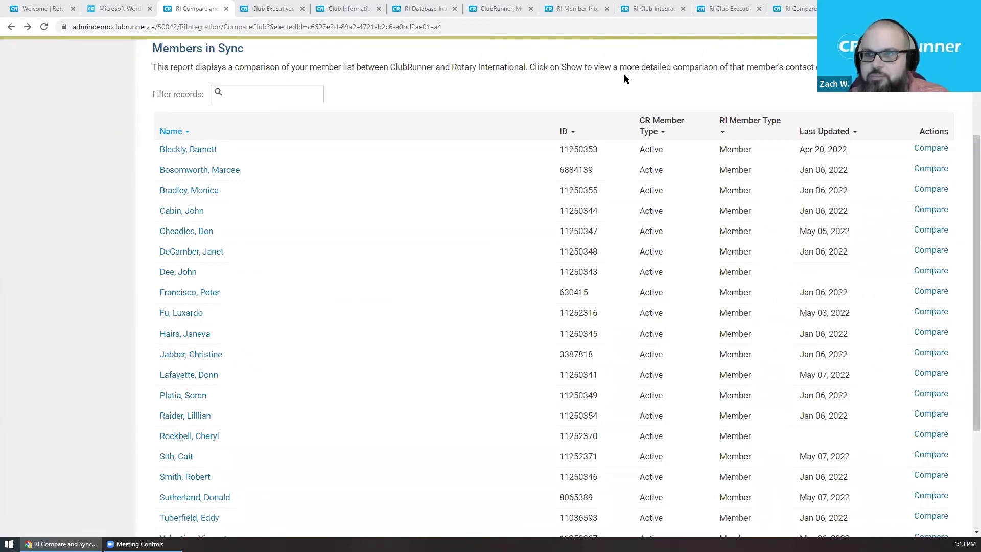
key(alt+Tab)
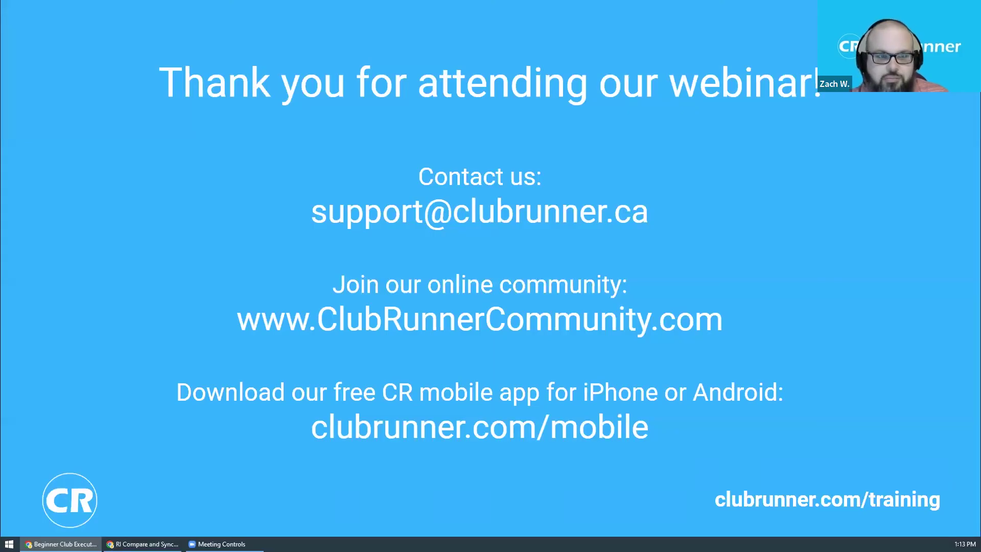